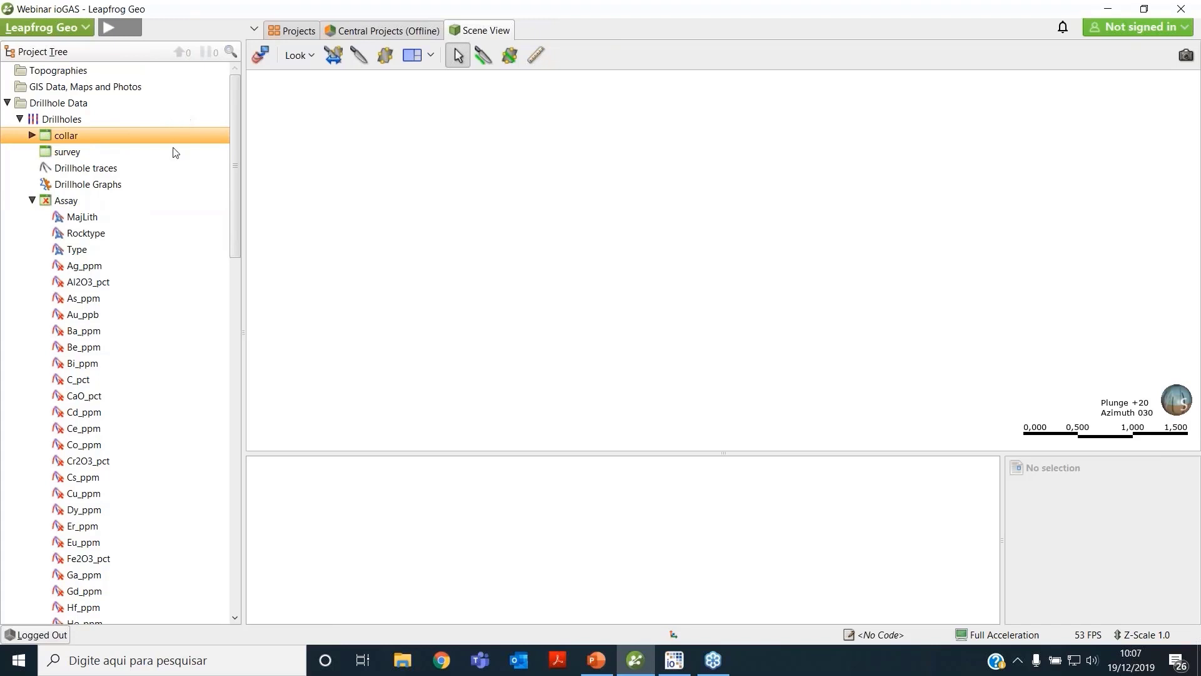
Look through the drillhole assay columns and add the Geology table to the scene.
click(119, 120)
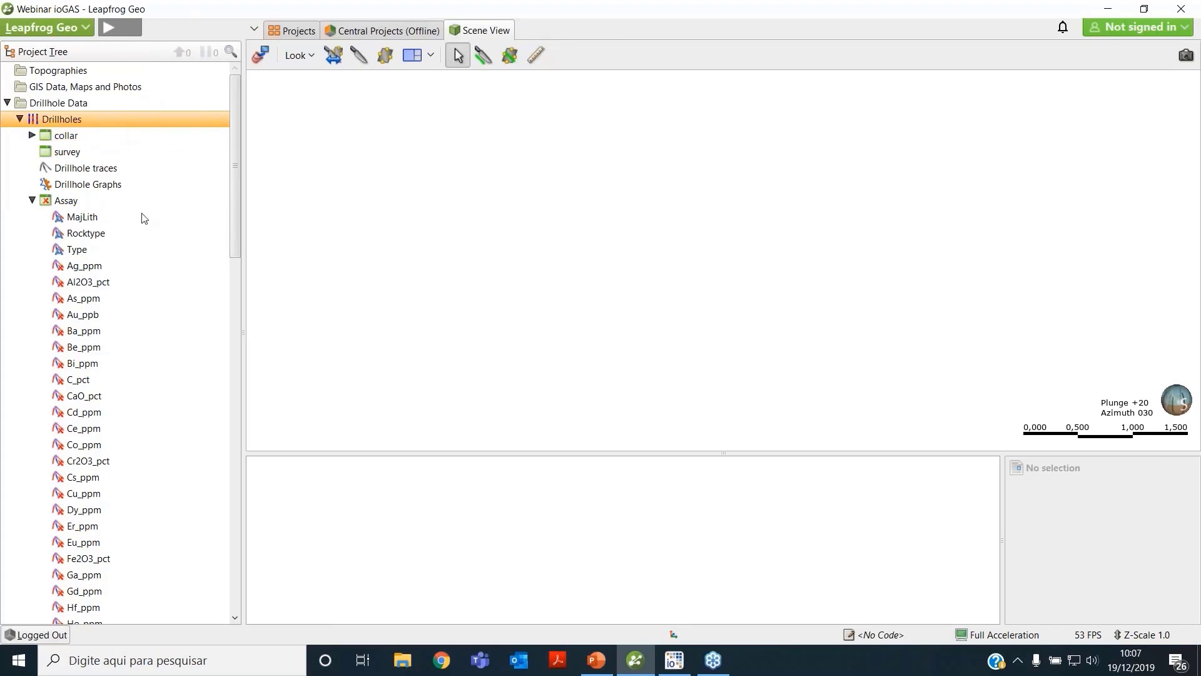
click(106, 197)
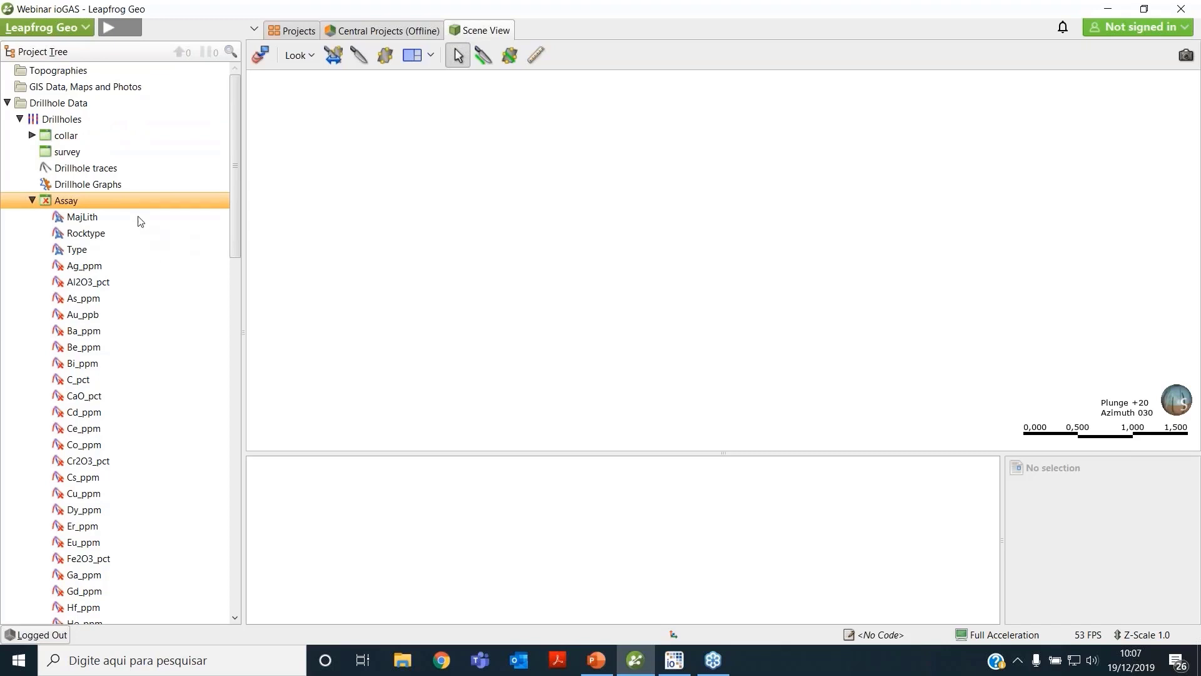
scroll(141, 212, down, 5)
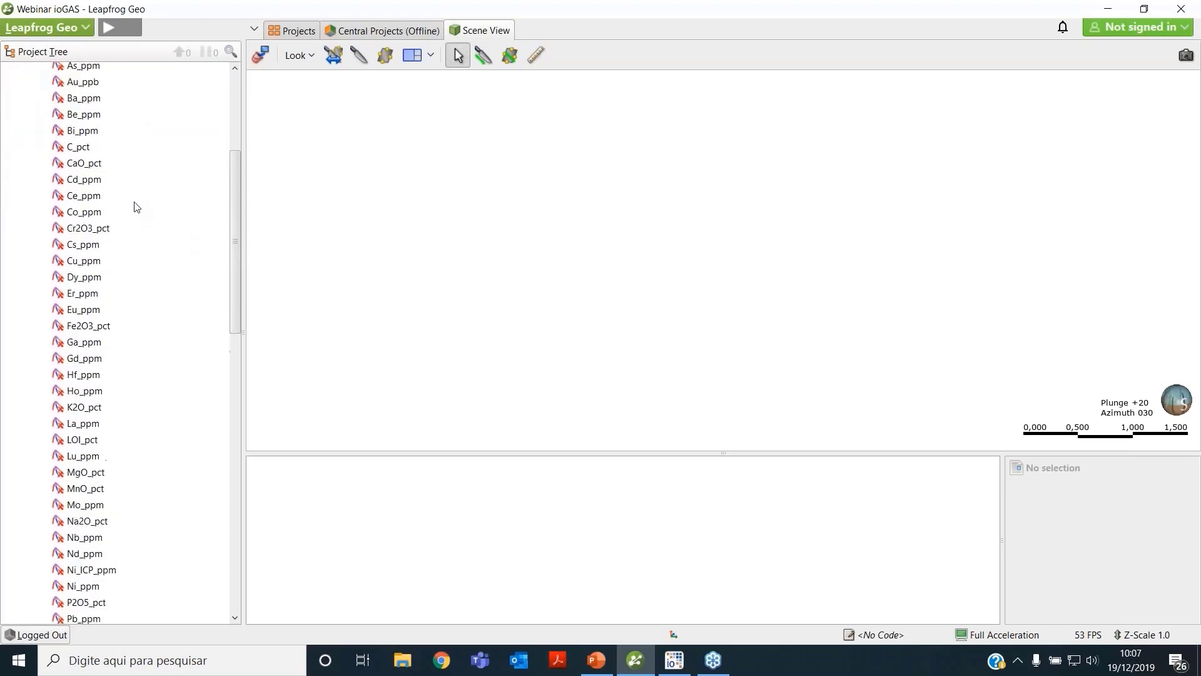
scroll(140, 209, up, 4)
scroll(146, 210, down, 3)
scroll(147, 210, down, 13)
click(83, 412)
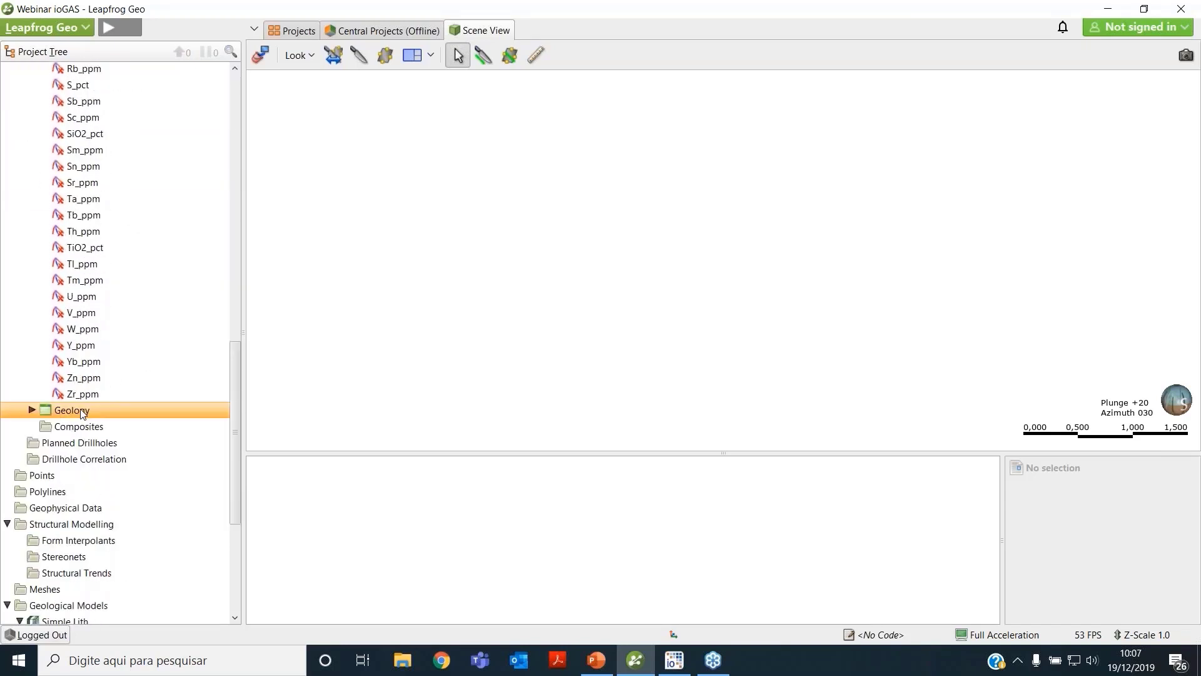
drag(97, 417, 637, 281)
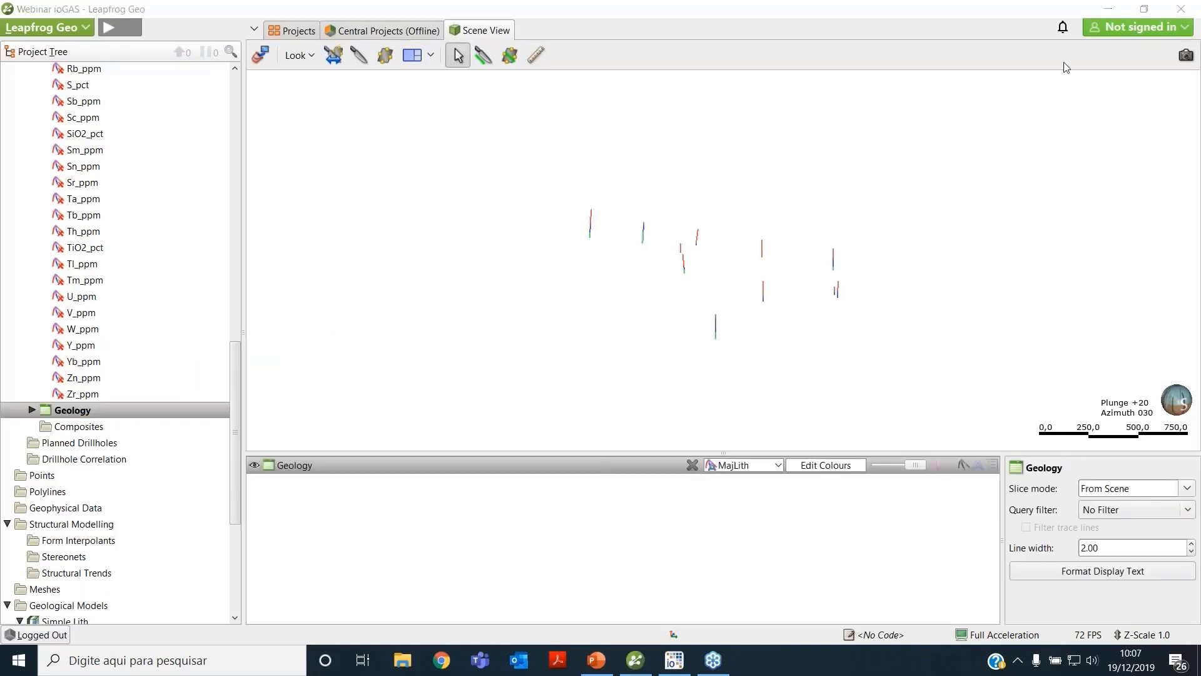
Display the Geology intervals as solid cylinders and show the MajLith legend in the scene.
click(936, 465)
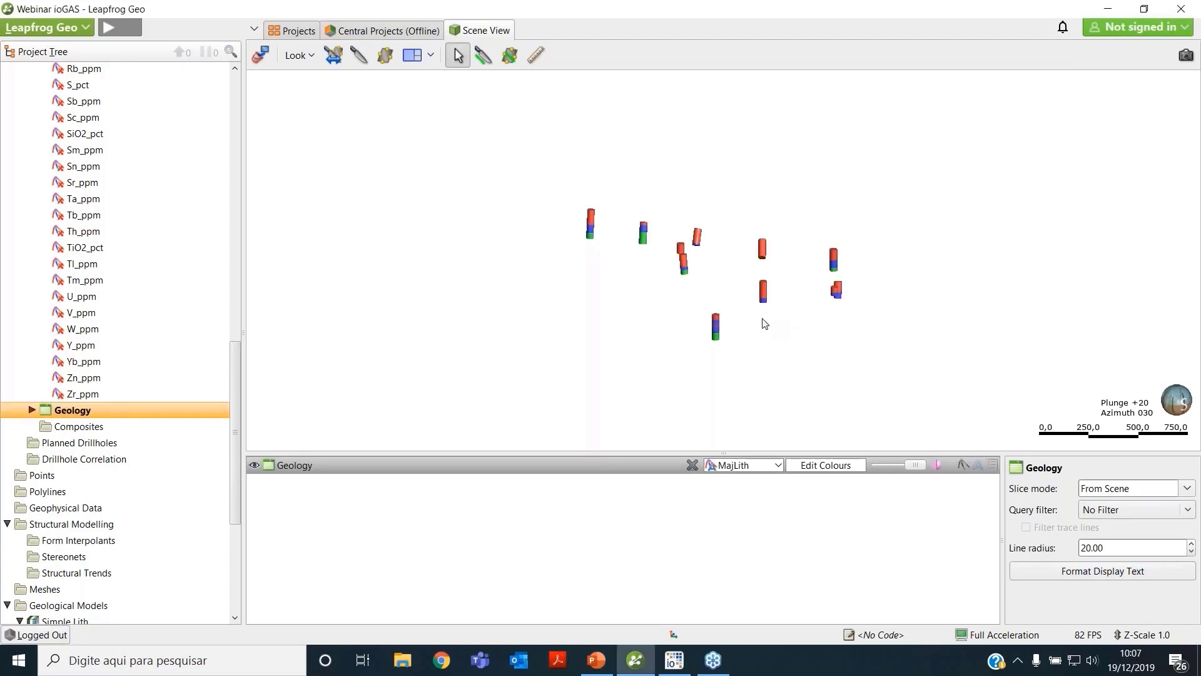
drag(764, 322, 947, 448)
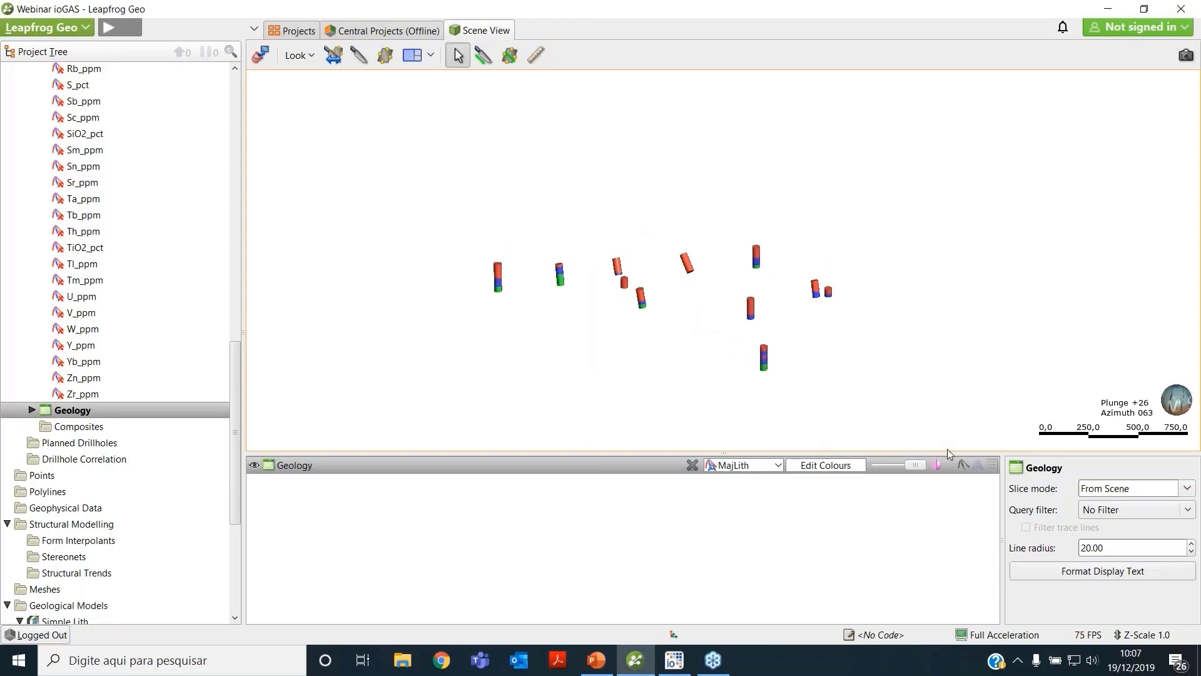
click(994, 465)
Add the output volumes of the Simple Lith geological model to the scene.
drag(1086, 227, 793, 235)
scroll(793, 235, up, 2)
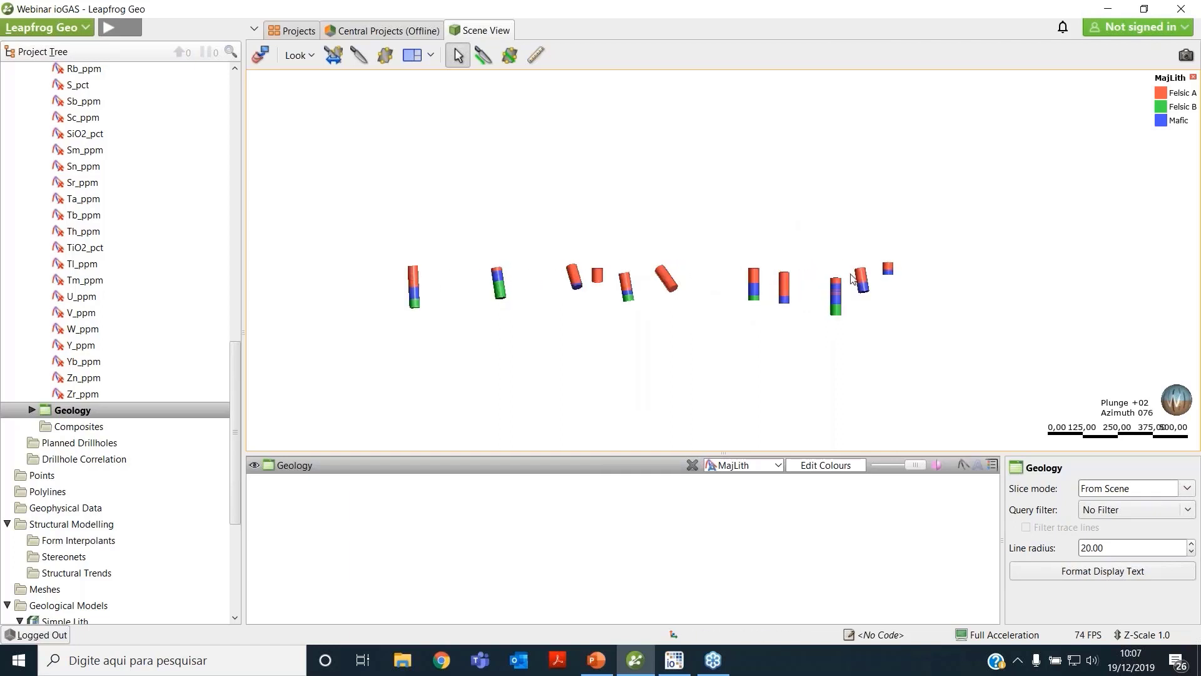
right_drag(695, 279, 691, 263)
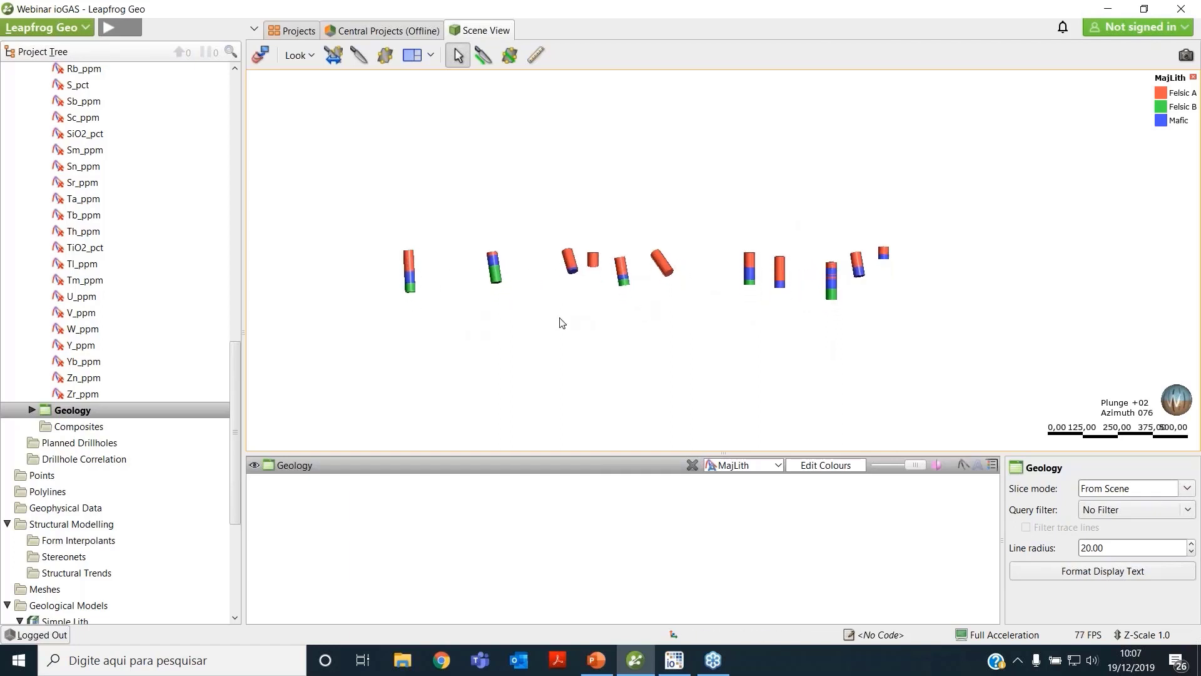
drag(559, 323, 509, 322)
drag(729, 303, 656, 309)
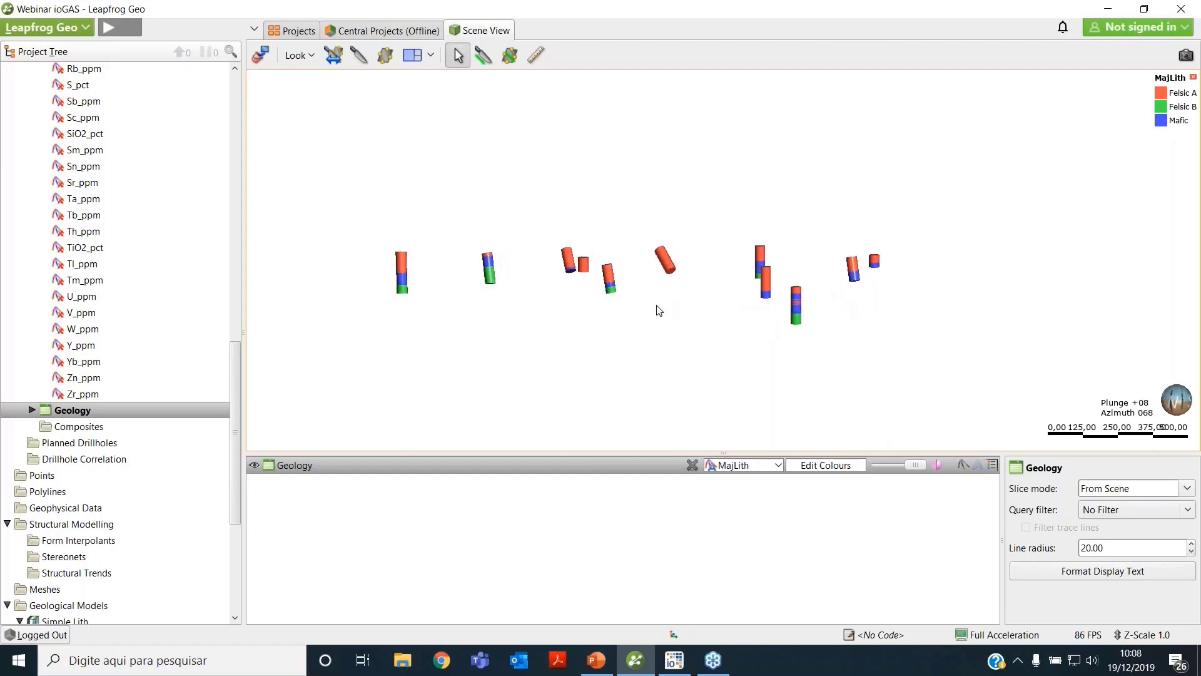
drag(768, 284, 675, 282)
drag(234, 426, 236, 503)
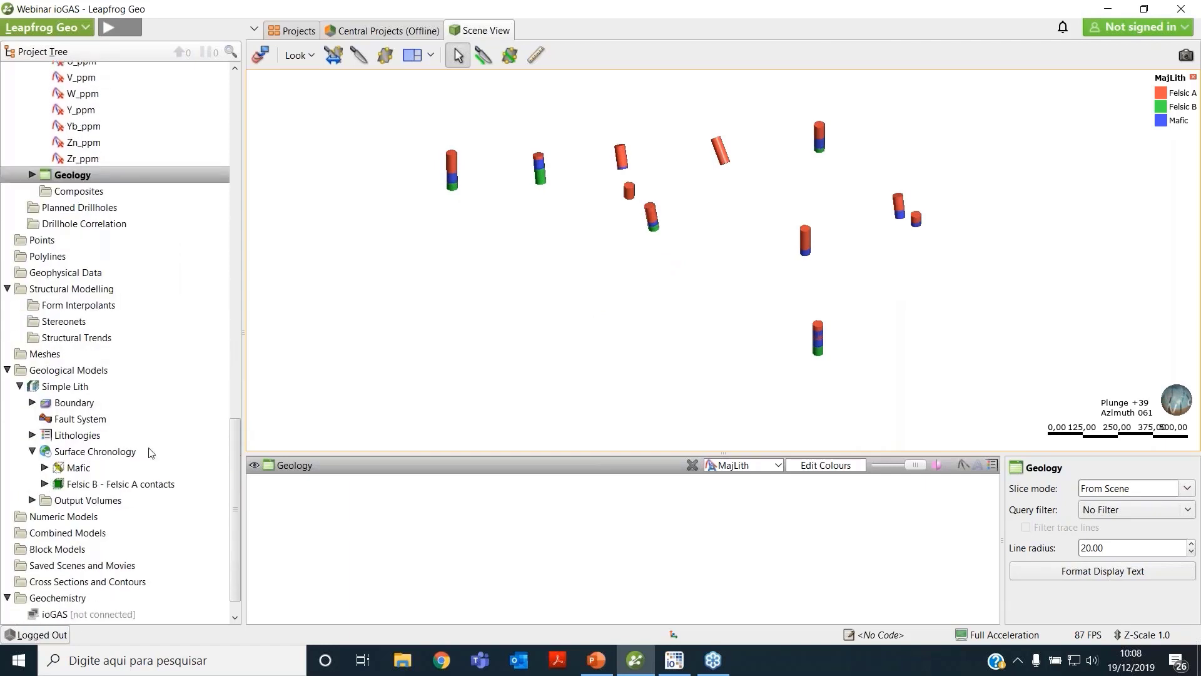
drag(791, 289, 558, 300)
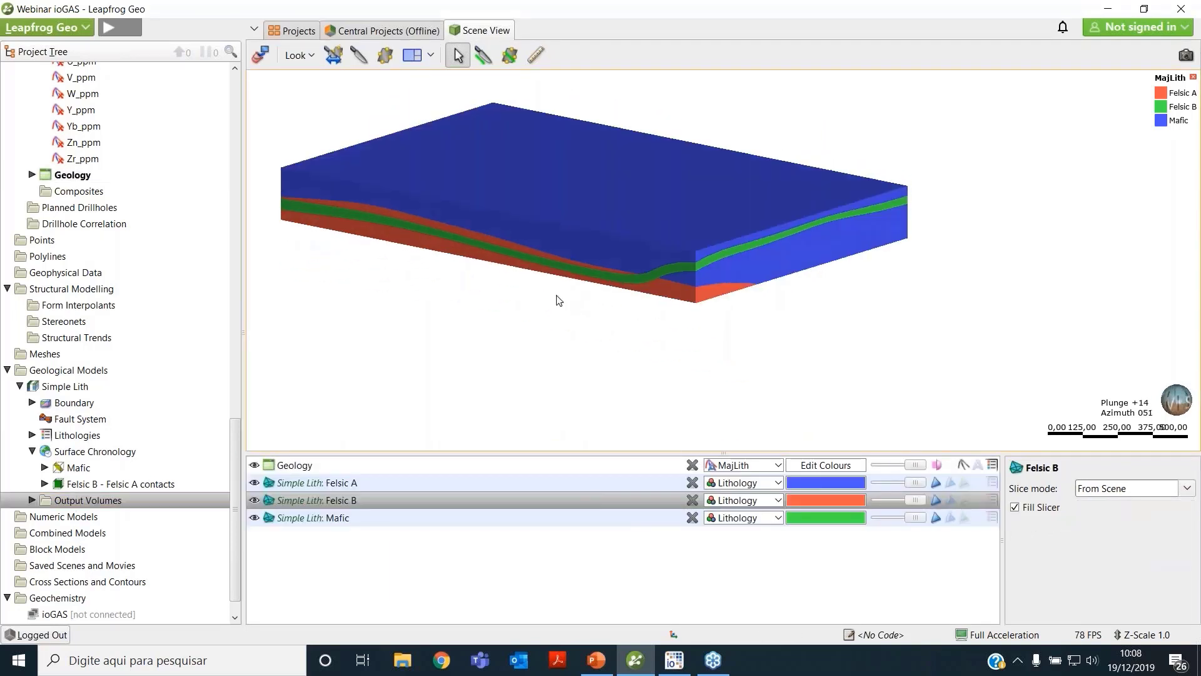
Examine the Felsic A, Felsic B and Mafic volumes of the Simple Lith model from several angles.
drag(701, 265, 691, 308)
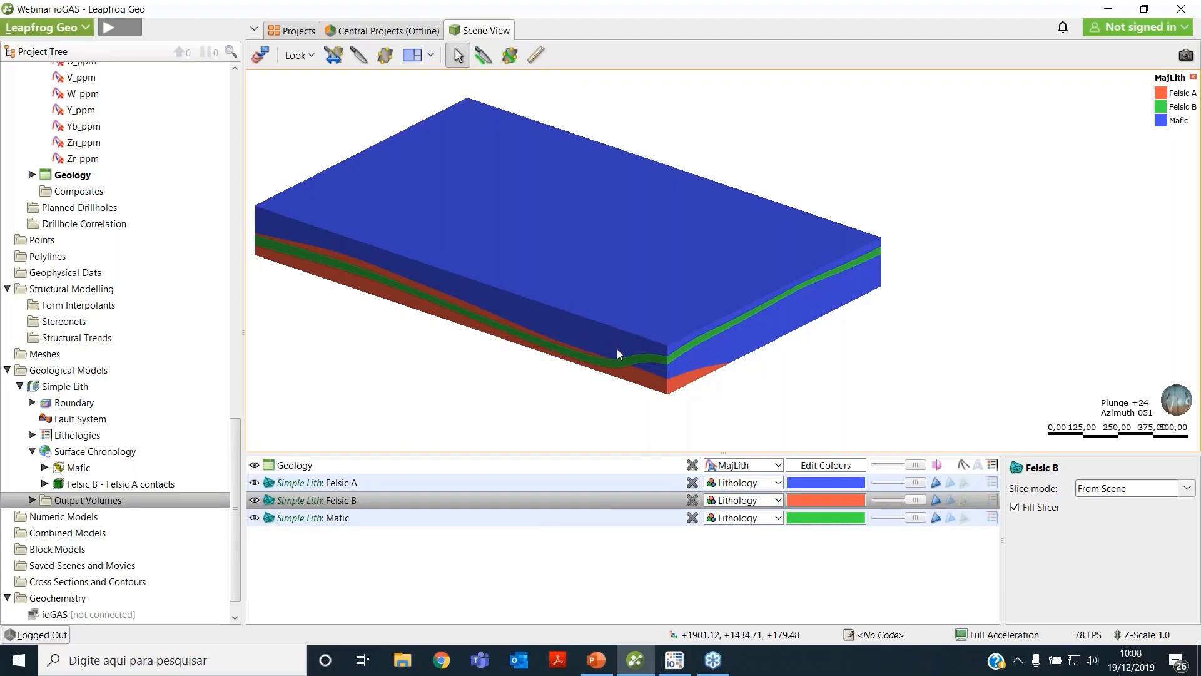
right_drag(658, 347, 667, 340)
drag(594, 454, 594, 469)
scroll(632, 356, down, 3)
drag(628, 369, 670, 366)
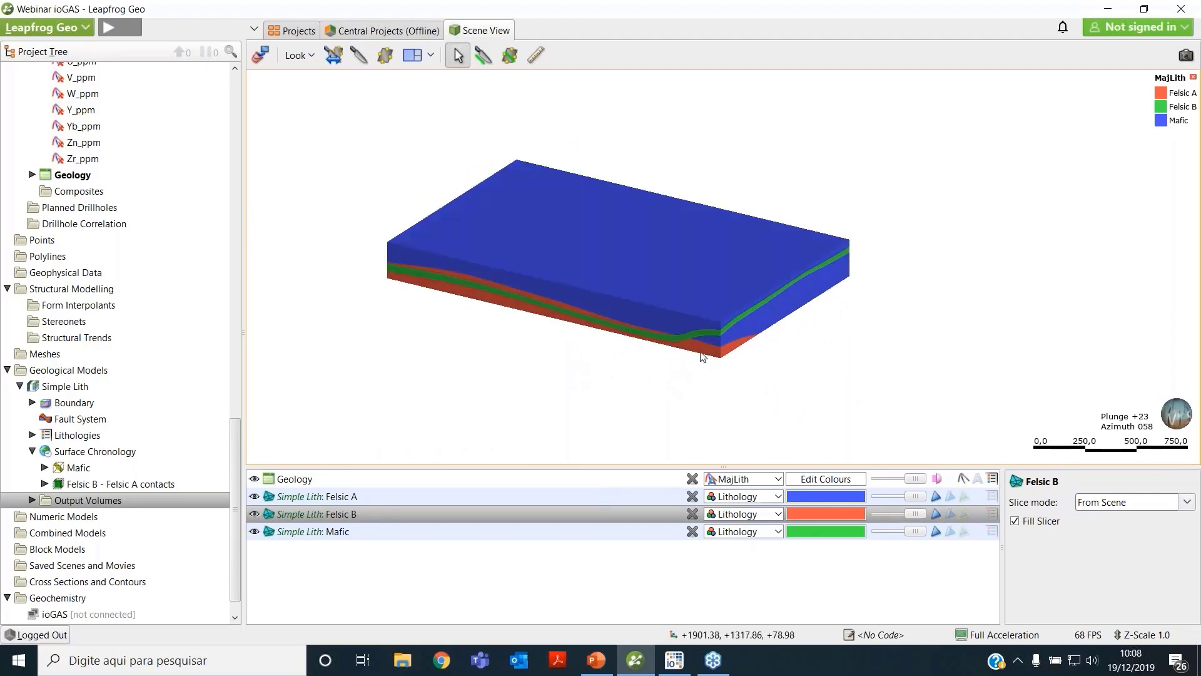
right_drag(546, 359, 486, 336)
drag(249, 300, 241, 300)
drag(532, 329, 535, 347)
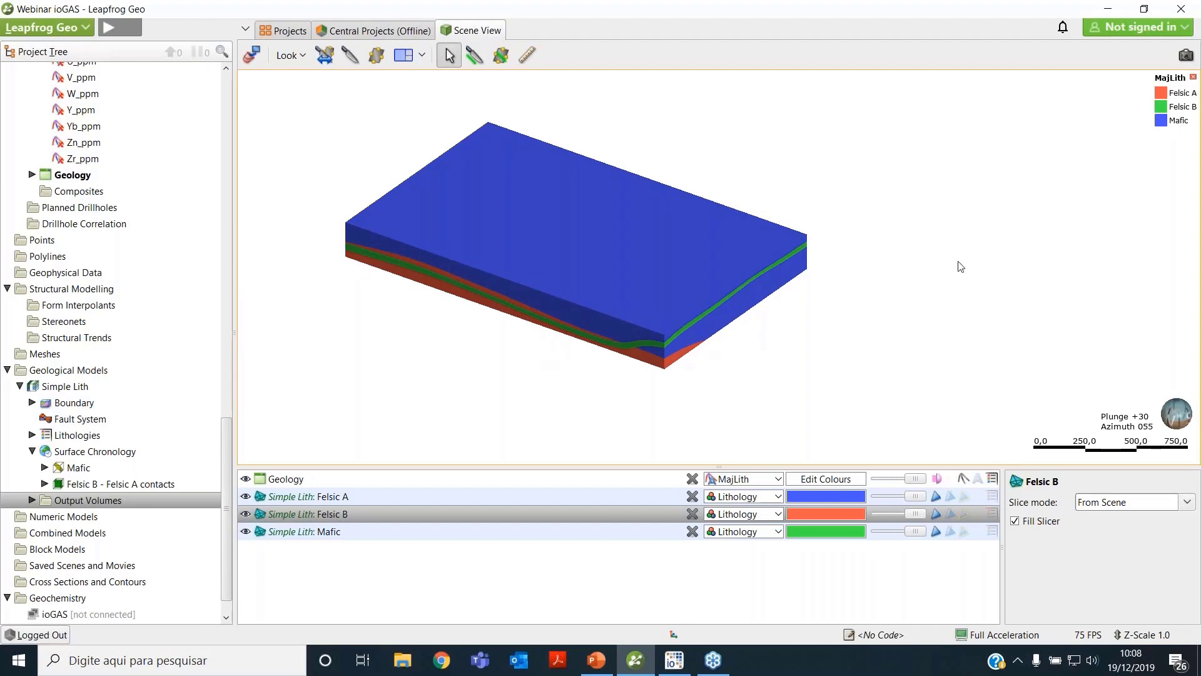
Connect the ioGAS link in the Geochemistry folder and clear all objects from the scene.
mouse_move(230, 437)
mouse_down()
mouse_move(236, 407)
mouse_move(231, 449)
mouse_up()
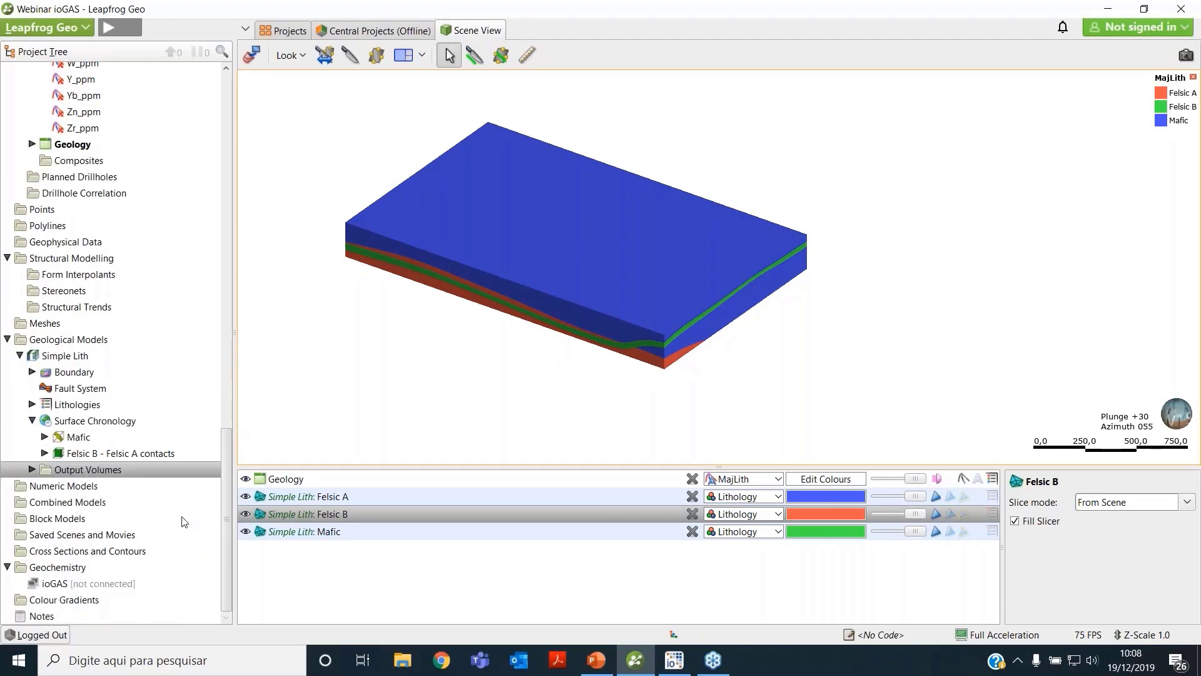
click(78, 567)
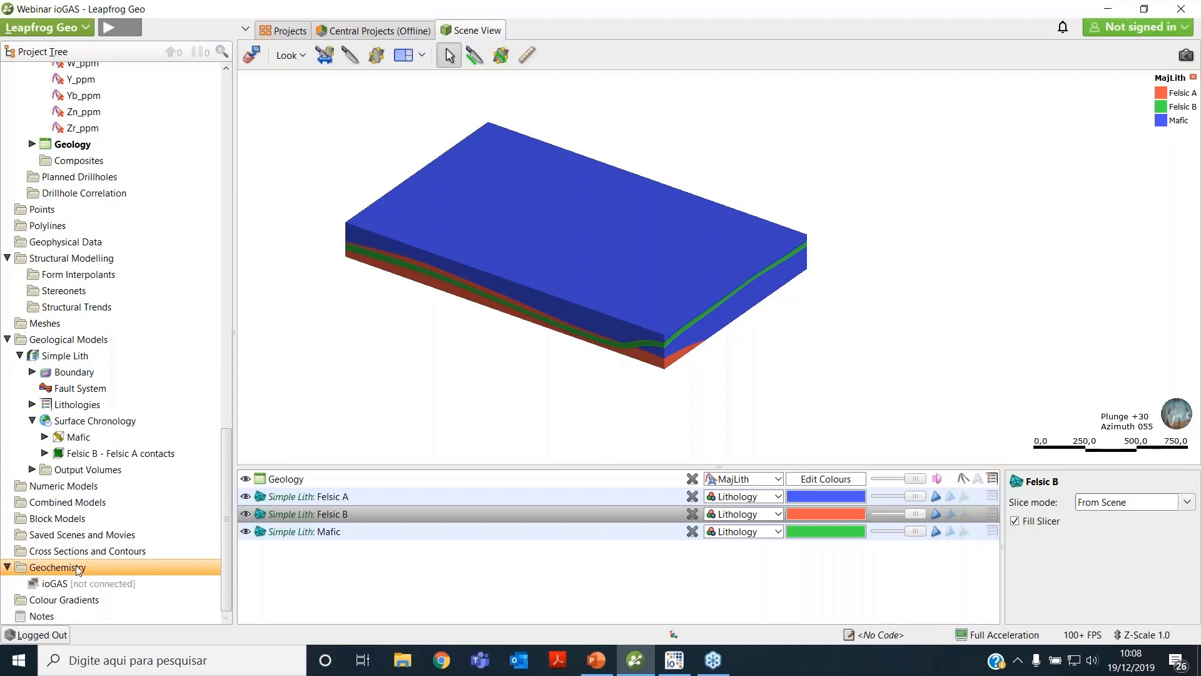
click(7, 340)
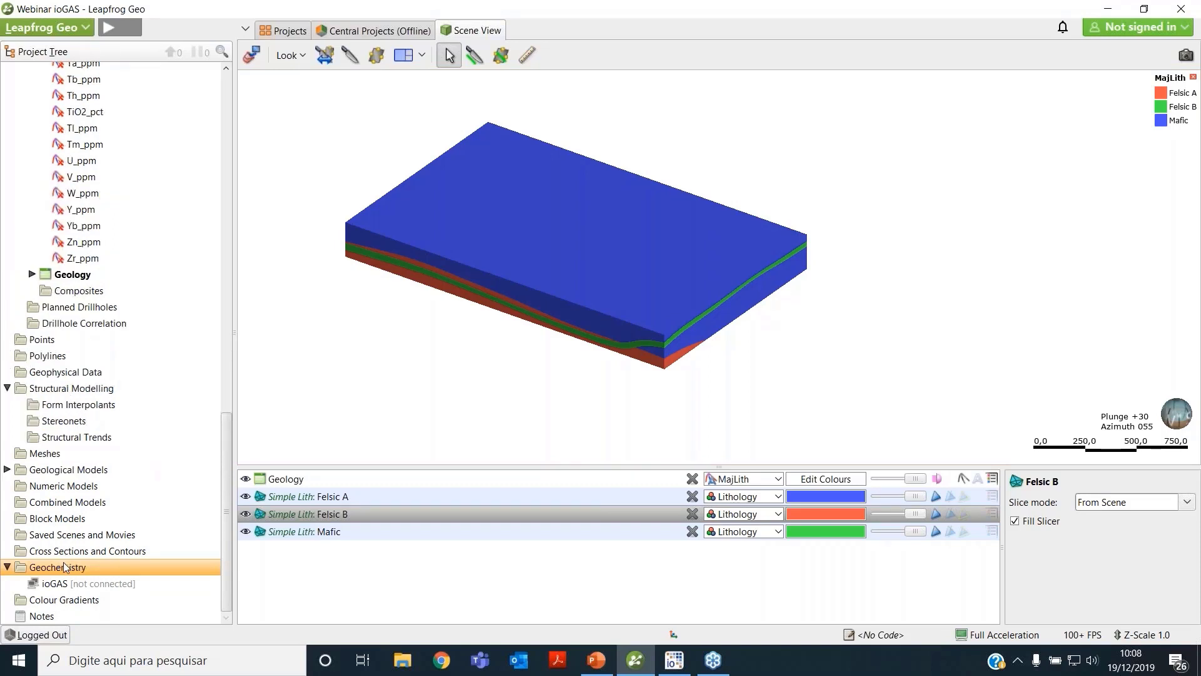
click(57, 586)
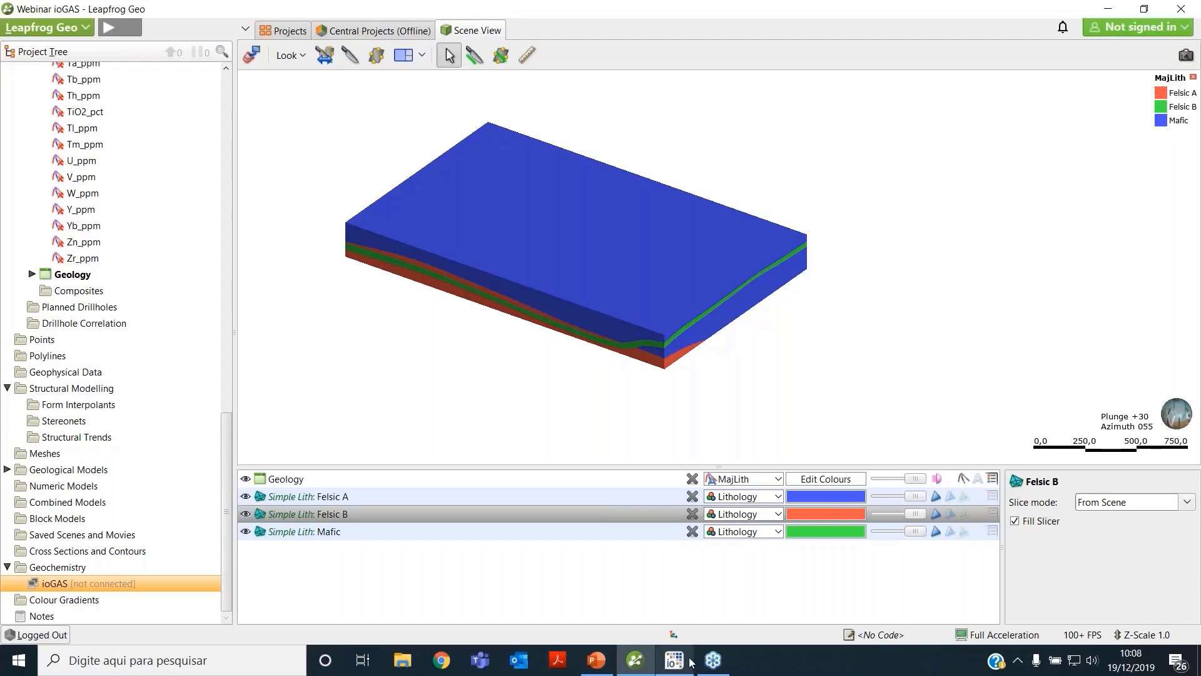
right_click(103, 582)
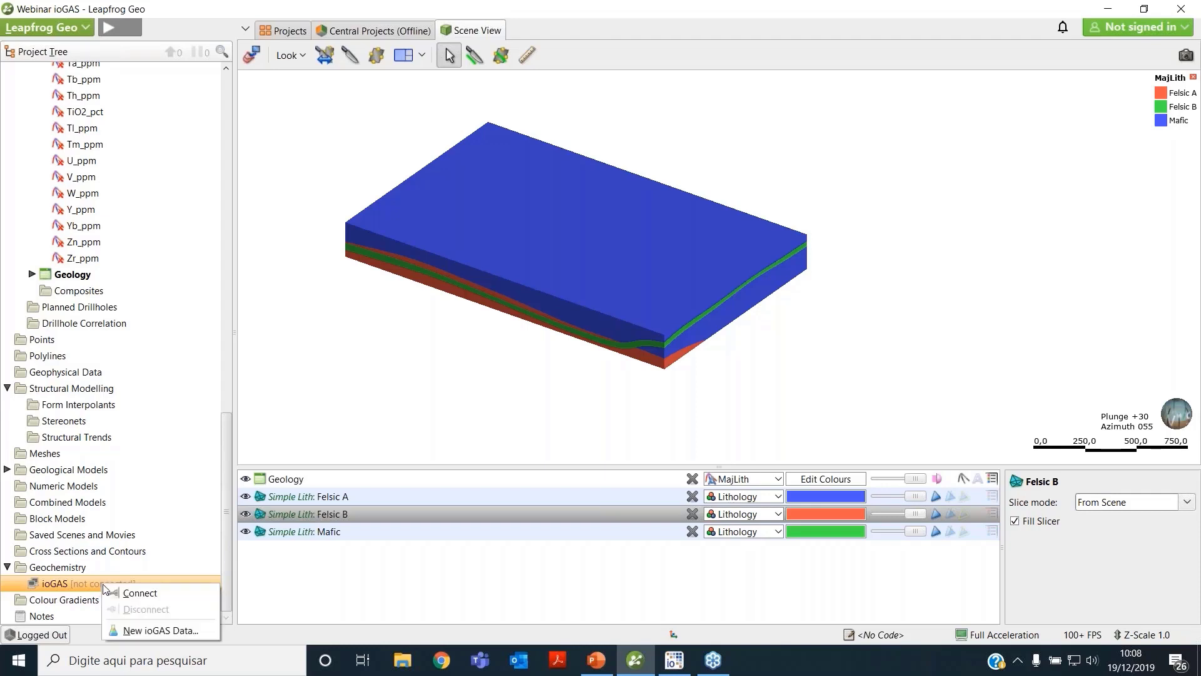
click(140, 593)
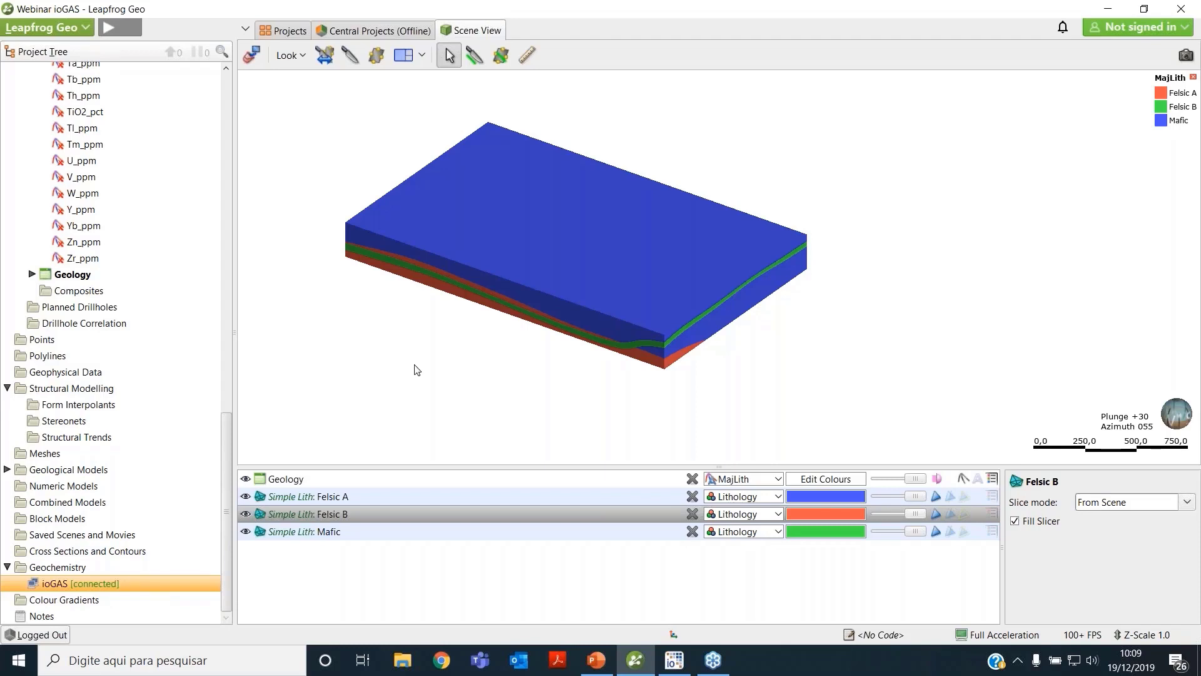
drag(416, 369, 442, 359)
click(248, 56)
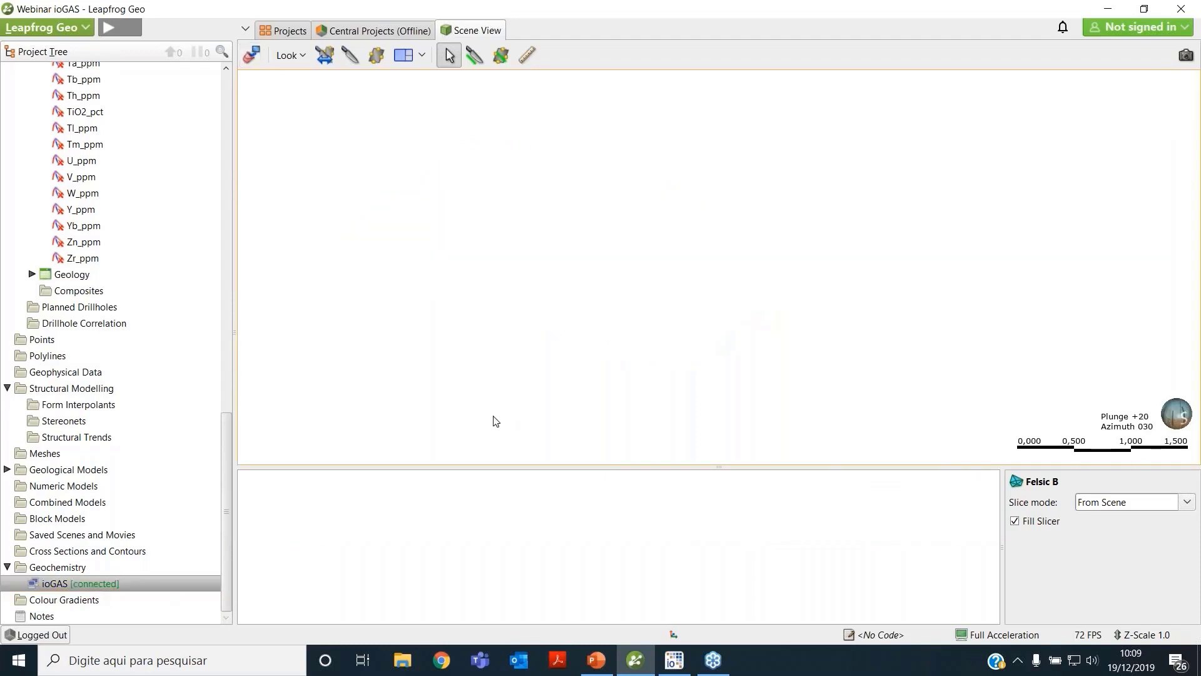
Create a new ioGAS data object named Assay from the Assay base table with all available columns selected.
right_click(122, 581)
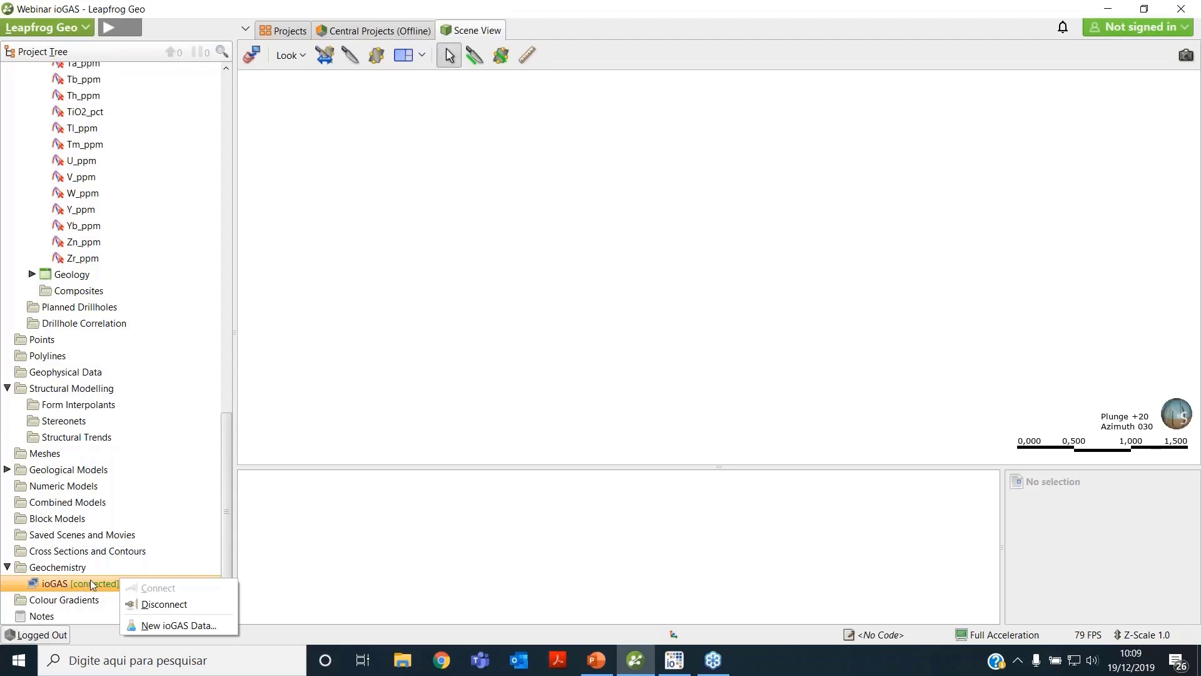
right_click(90, 583)
right_click(91, 583)
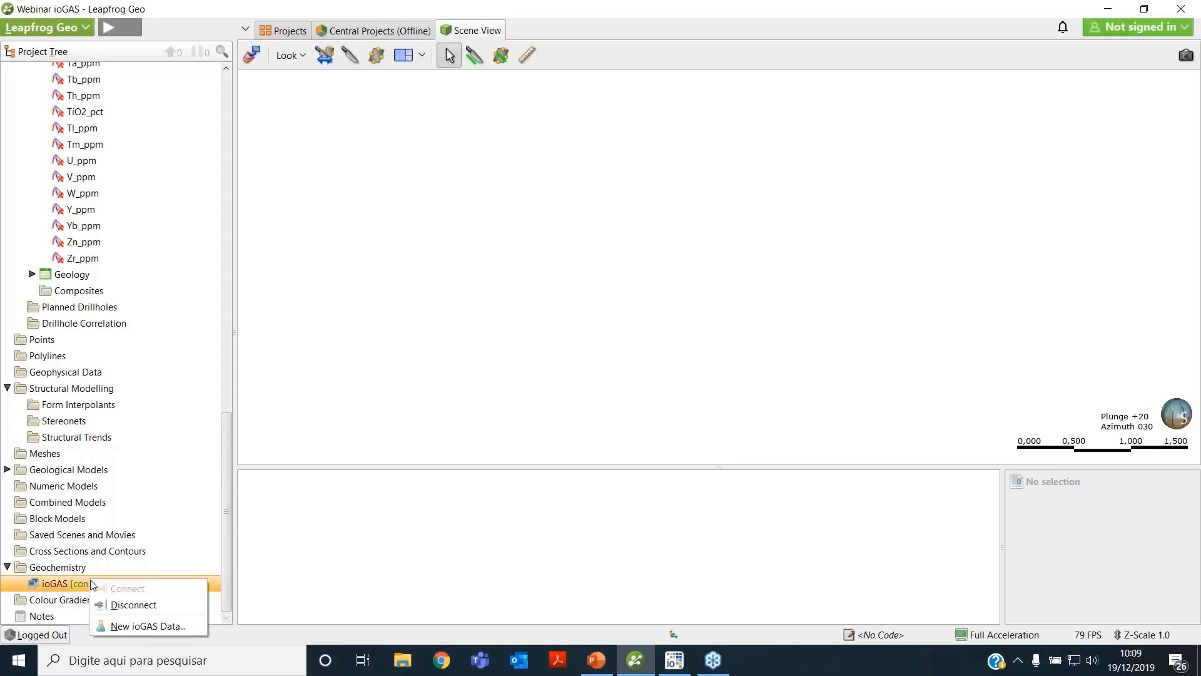
click(169, 626)
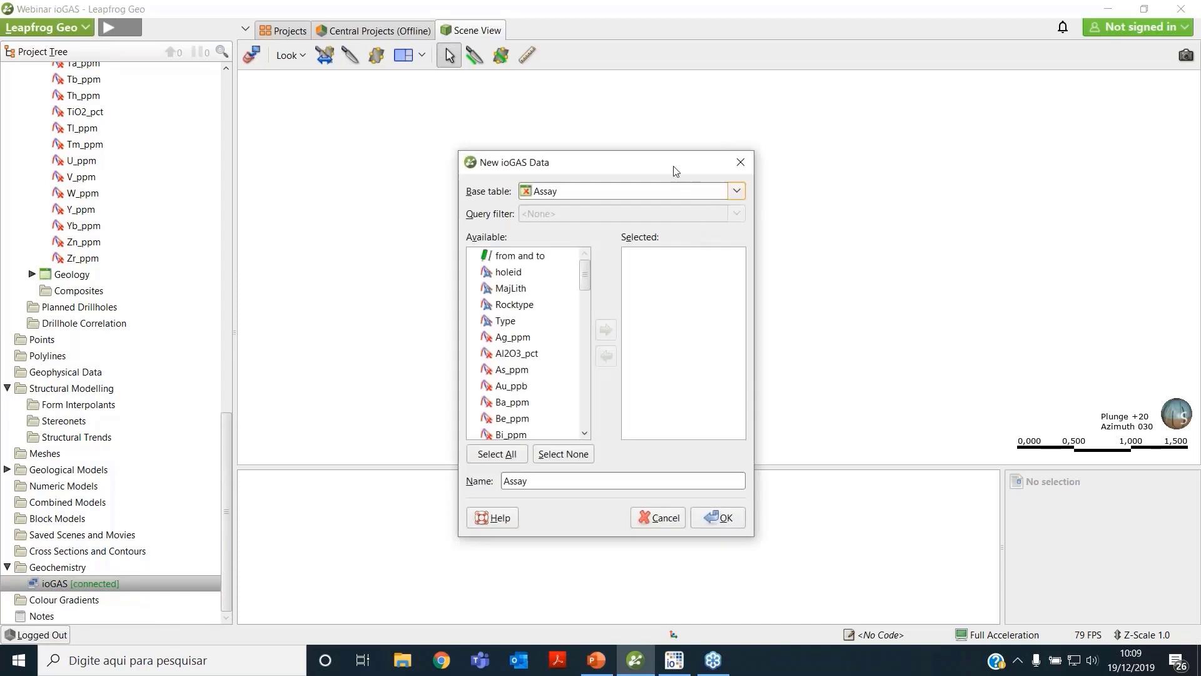
drag(452, 146, 412, 114)
drag(532, 128, 536, 92)
drag(749, 483, 756, 504)
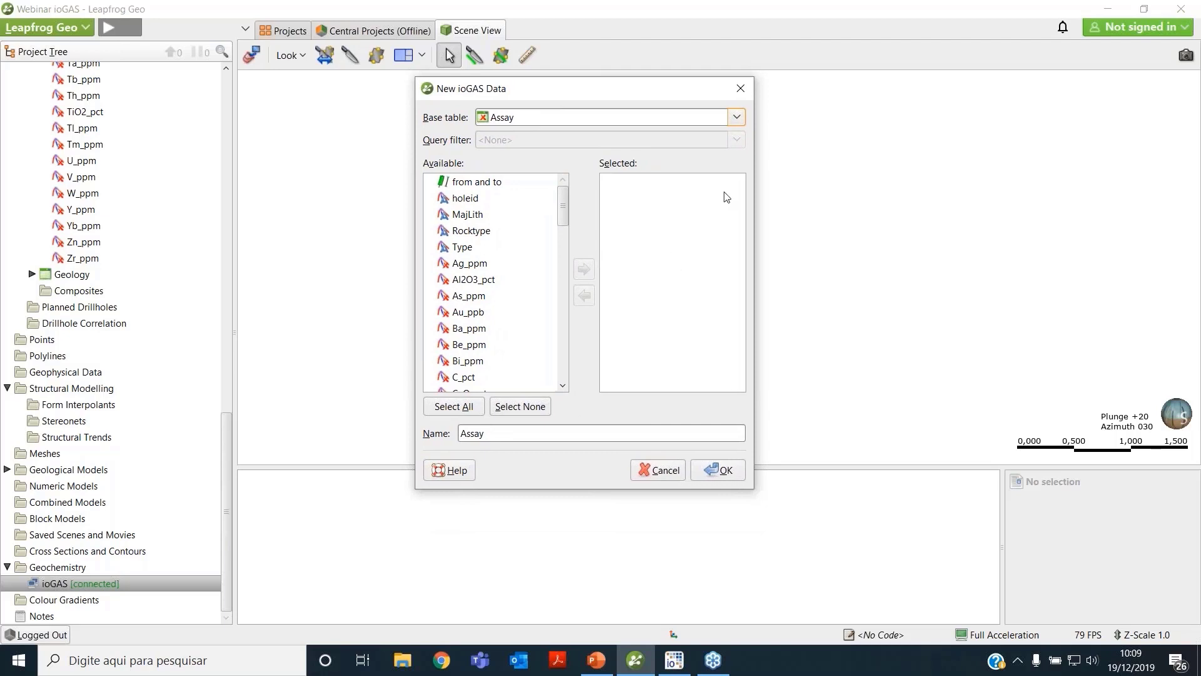
click(742, 116)
click(742, 117)
click(742, 116)
click(742, 117)
drag(704, 93, 742, 93)
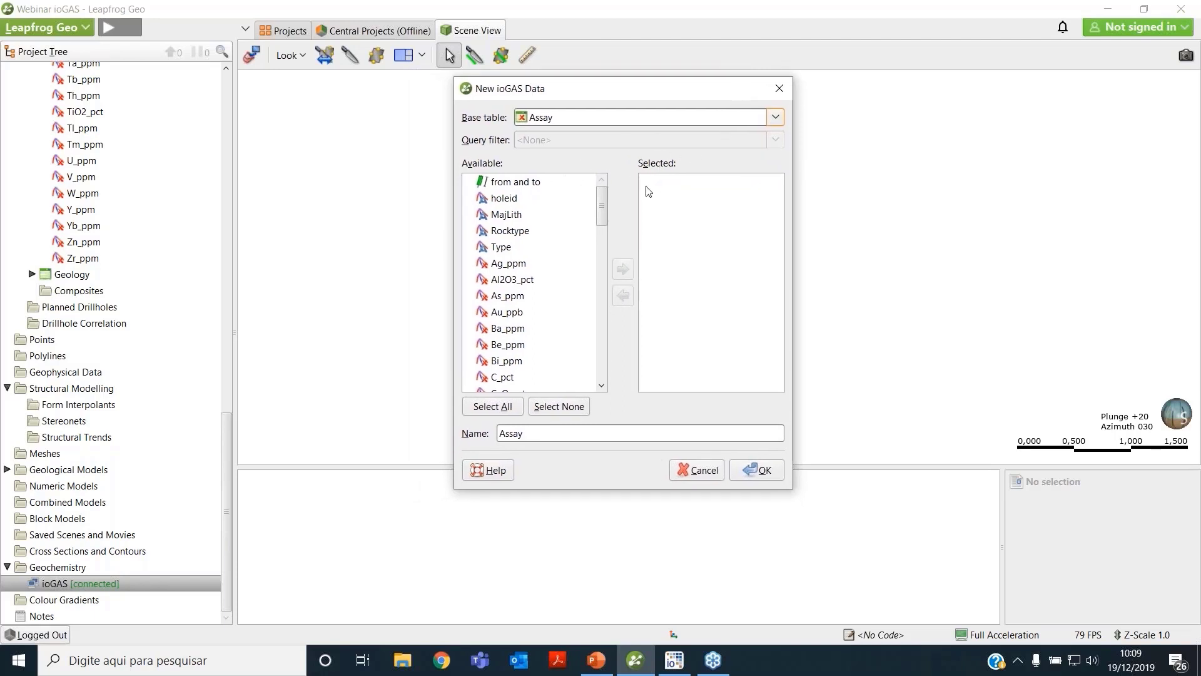
click(504, 411)
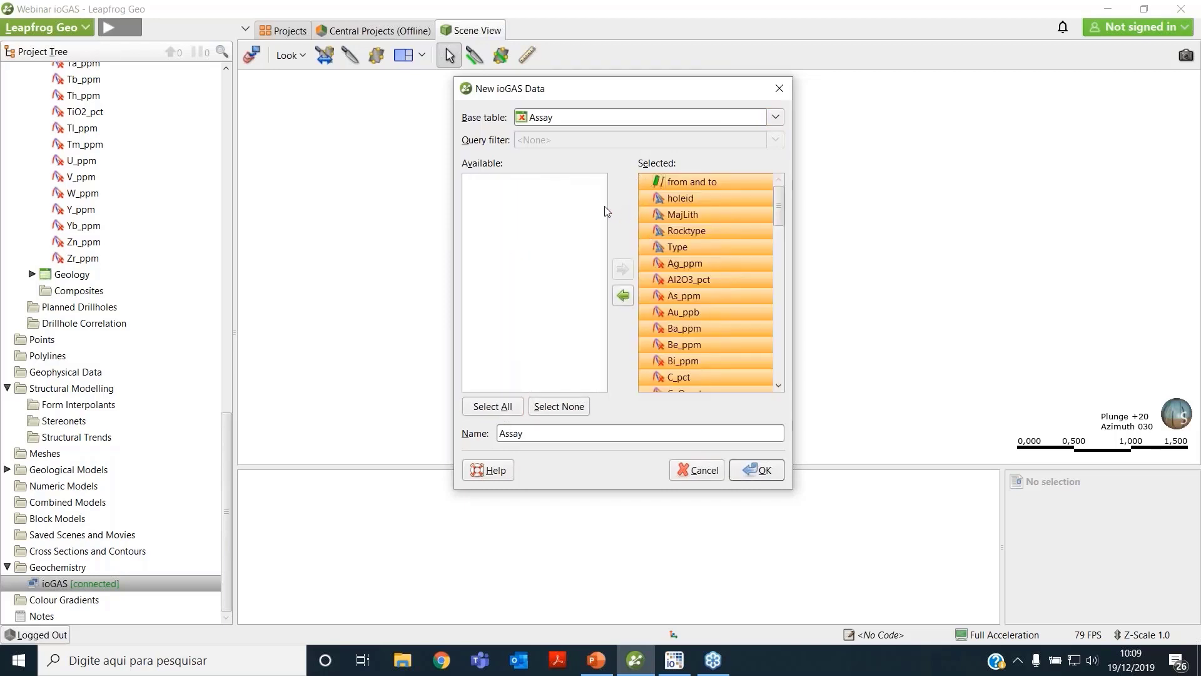
click(769, 469)
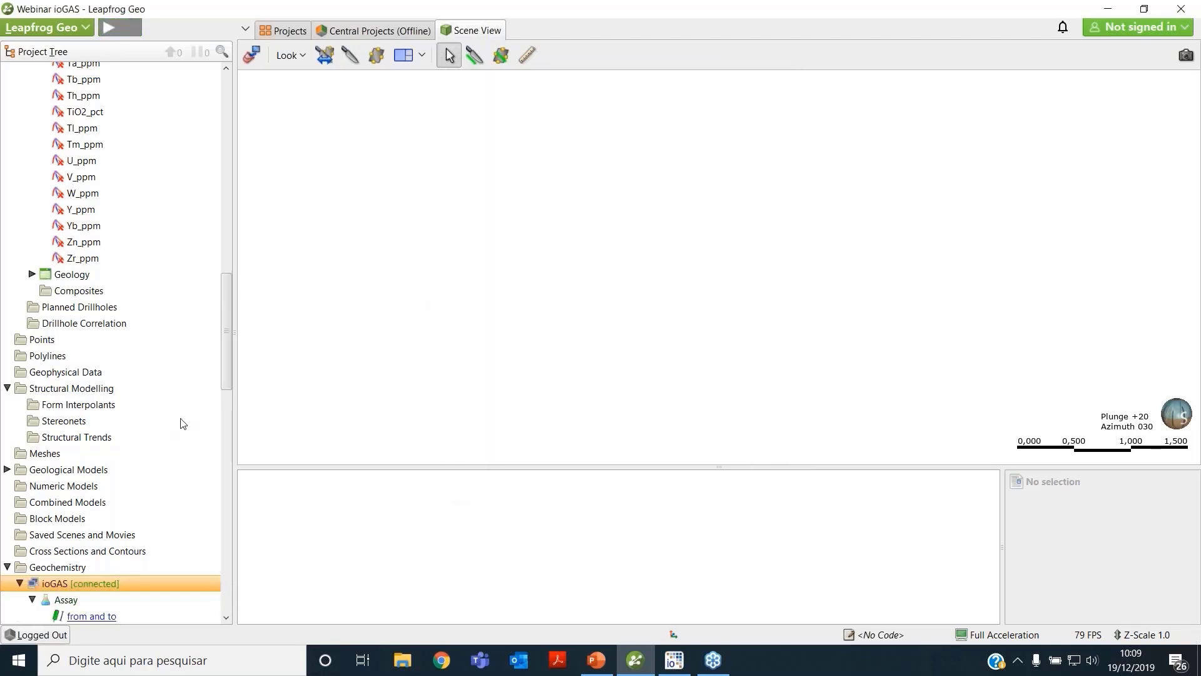
Add the Assay data object under ioGAS to the scene and set its point radius to 5.
scroll(188, 429, down, 4)
scroll(117, 344, down, 2)
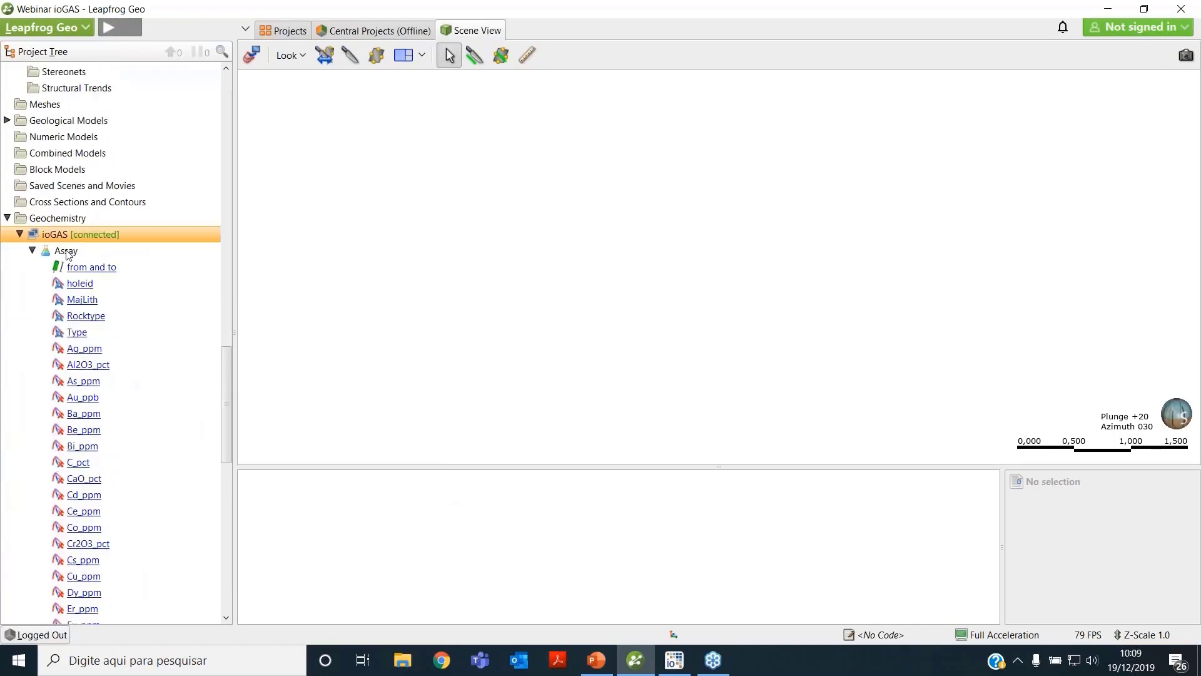
click(102, 254)
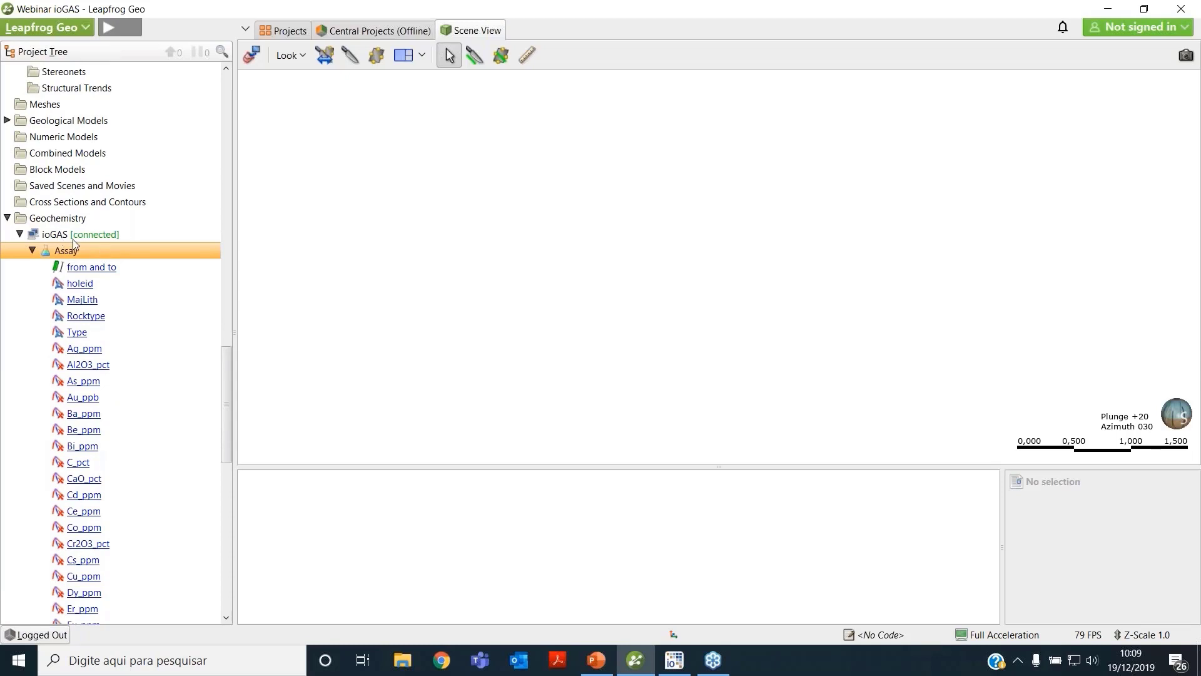
drag(80, 249, 657, 243)
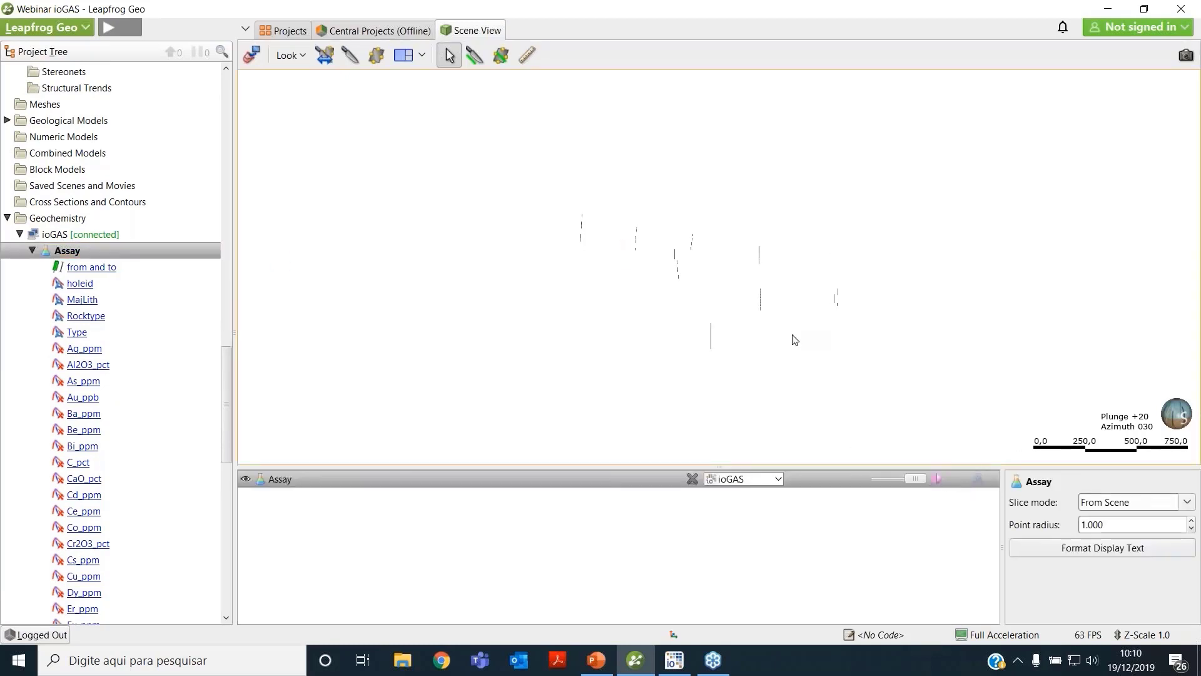
text(5)
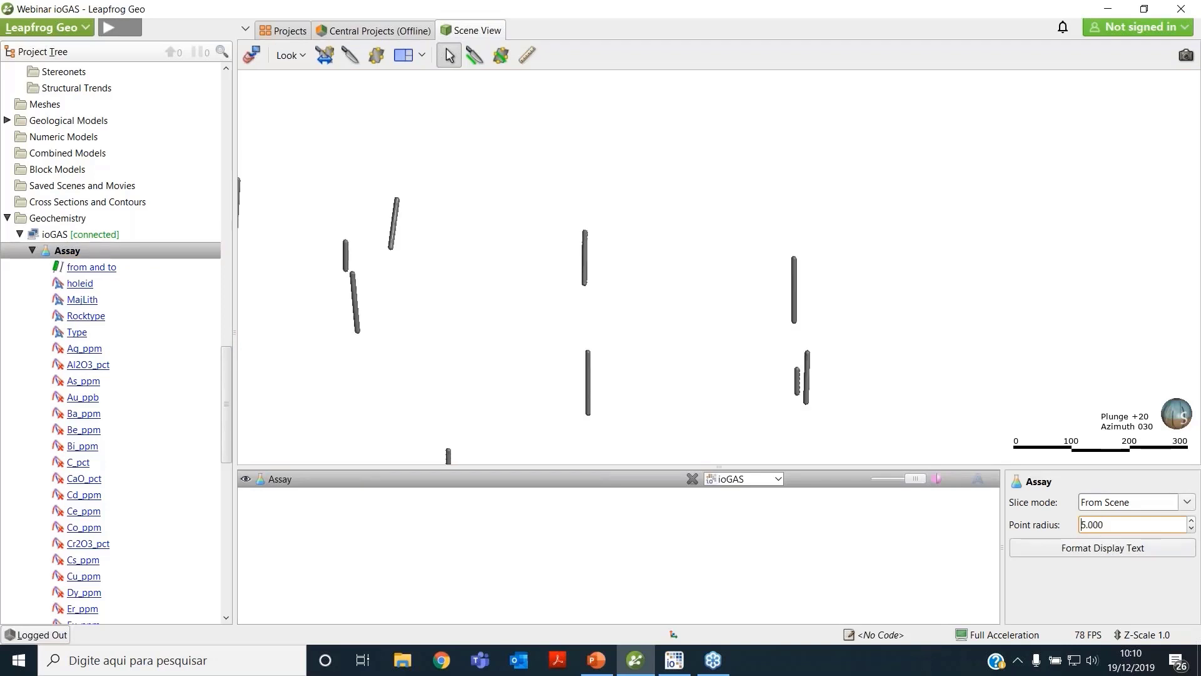
Look over the Assay points along the drillholes and switch to ioGAS.
drag(601, 269, 522, 296)
right_drag(522, 297, 614, 320)
drag(614, 319, 562, 316)
right_drag(783, 316, 742, 352)
drag(743, 353, 810, 354)
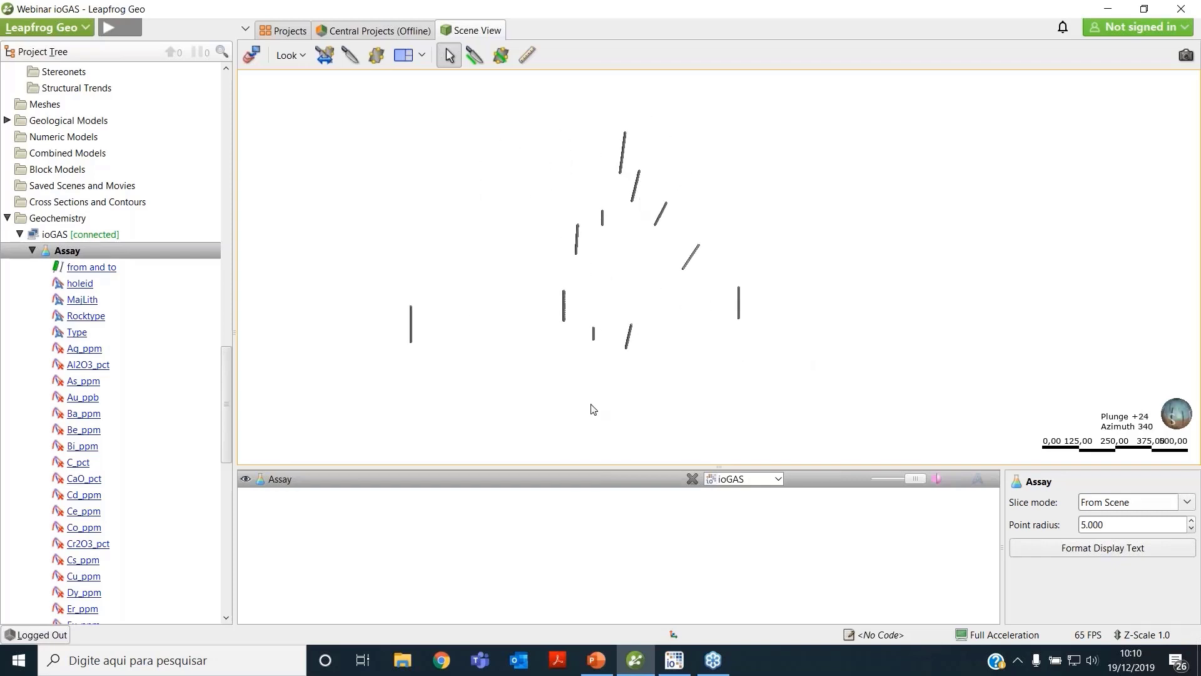
click(675, 664)
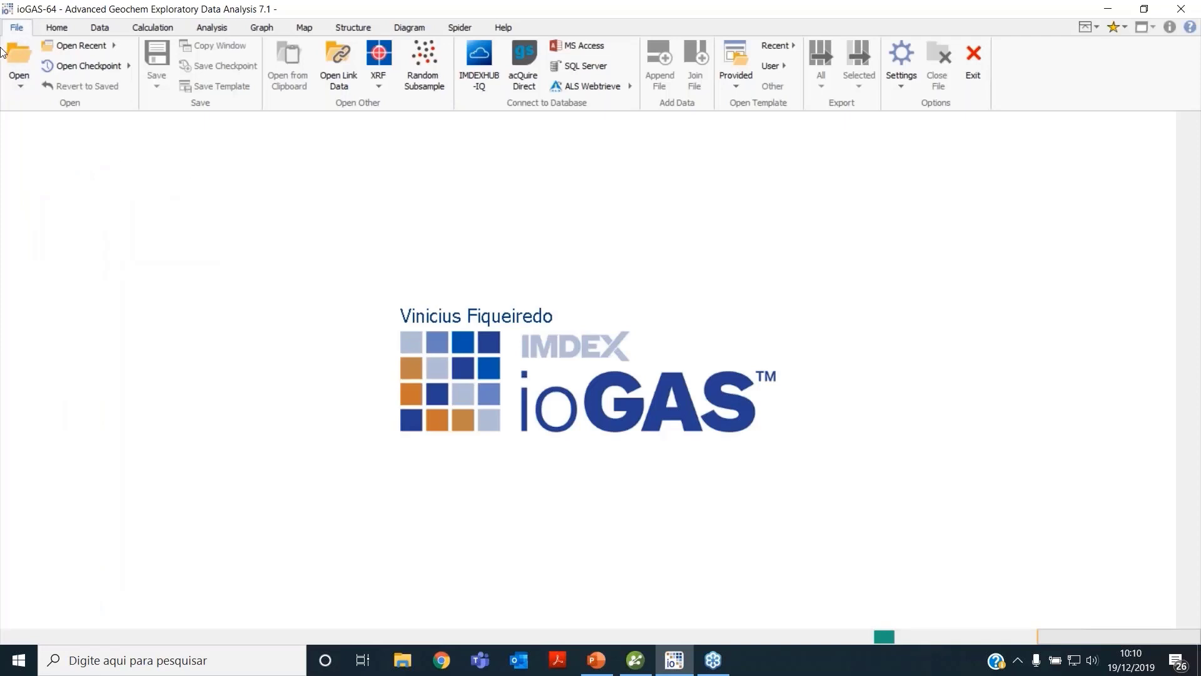
Open the linked Leapfrog Assay data in ioGAS, review the columns of its data table, and close the table.
click(343, 82)
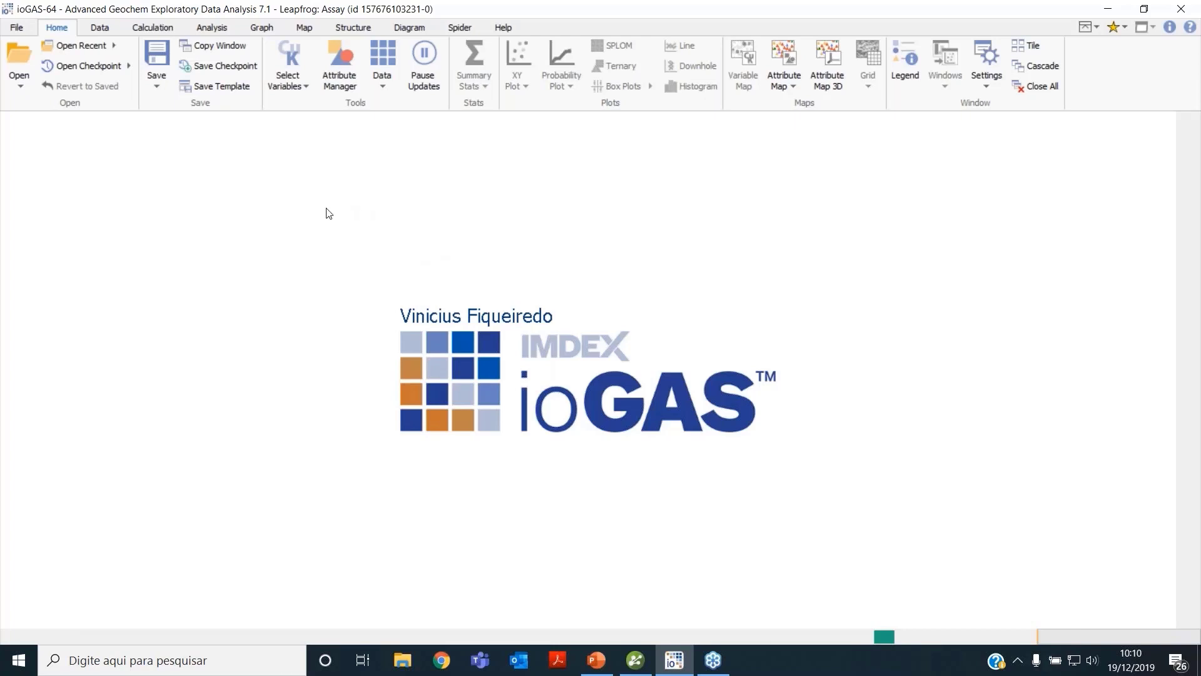
click(101, 28)
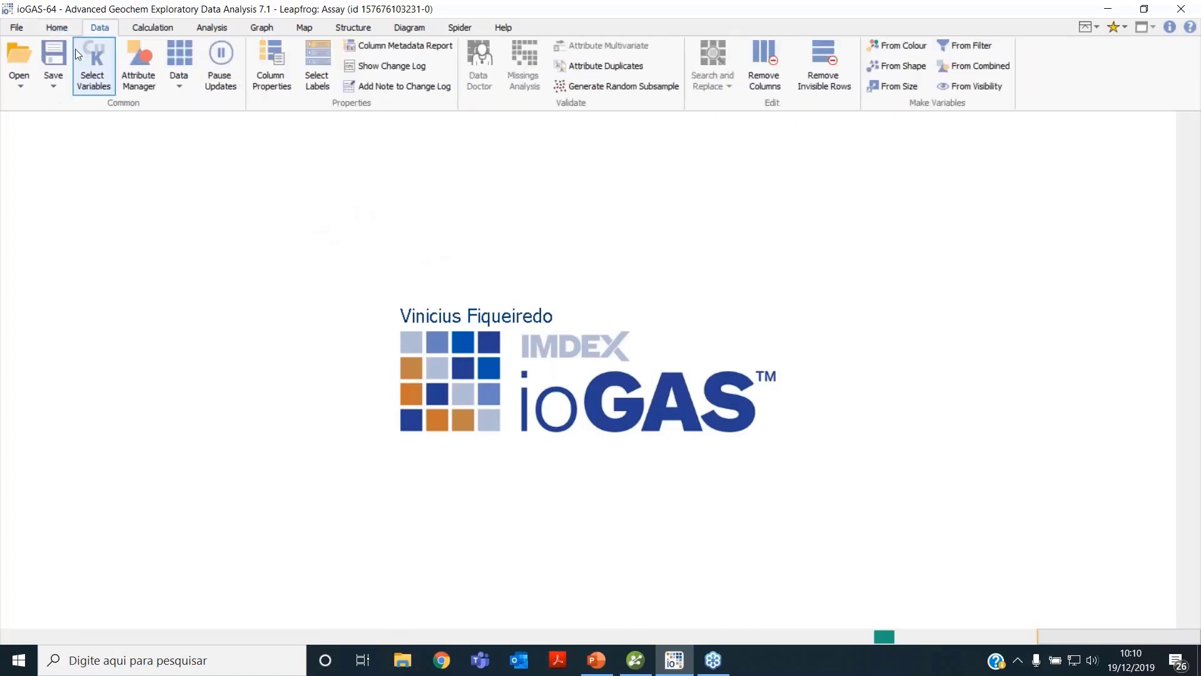
click(176, 56)
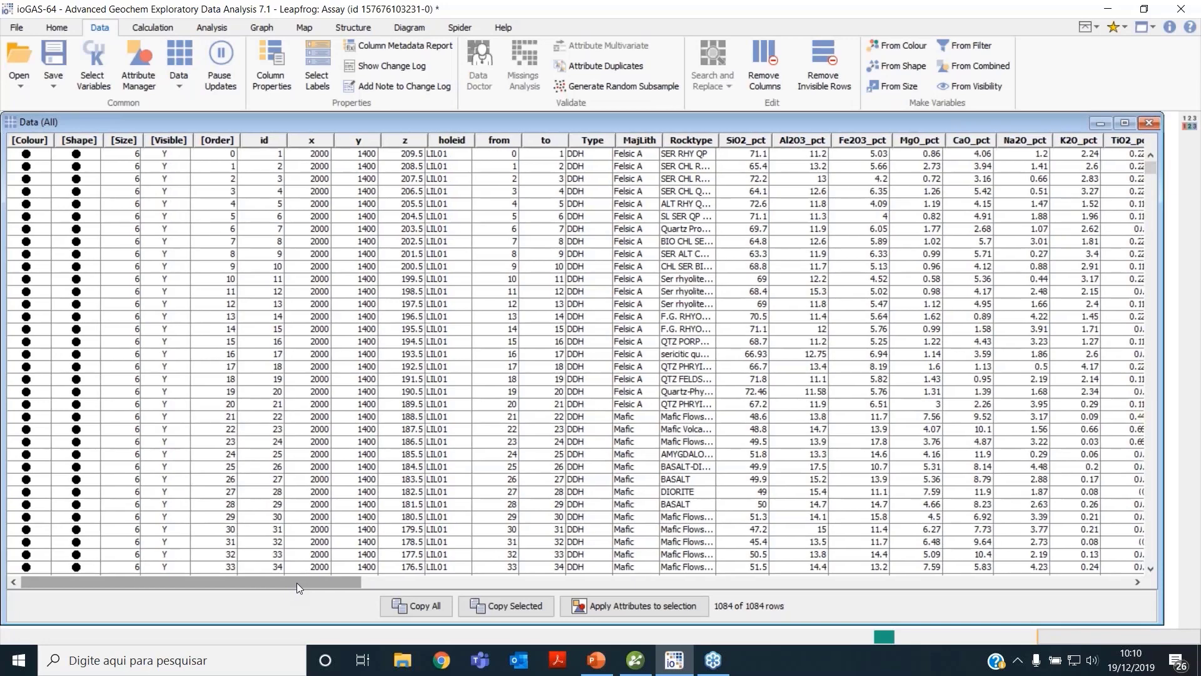
drag(296, 583, 716, 571)
click(1148, 123)
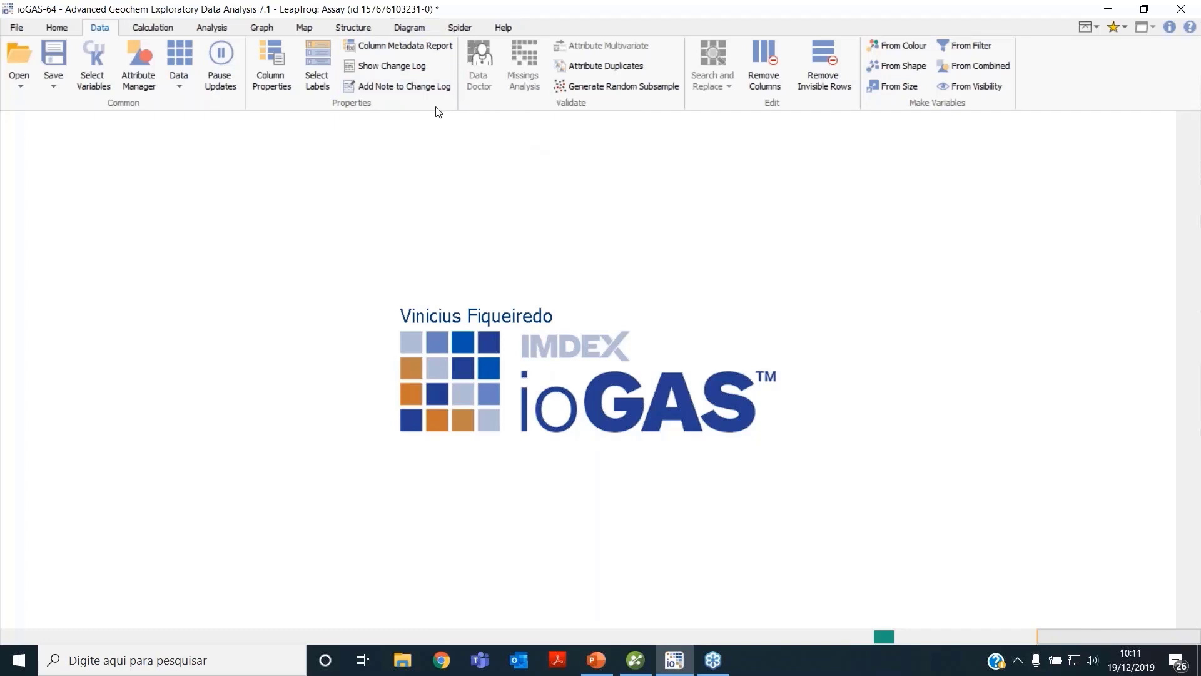
Open the provided major-element rock classification diagram TAS Volcanic (Le Maitre et al, 1989) and enlarge its window.
click(426, 31)
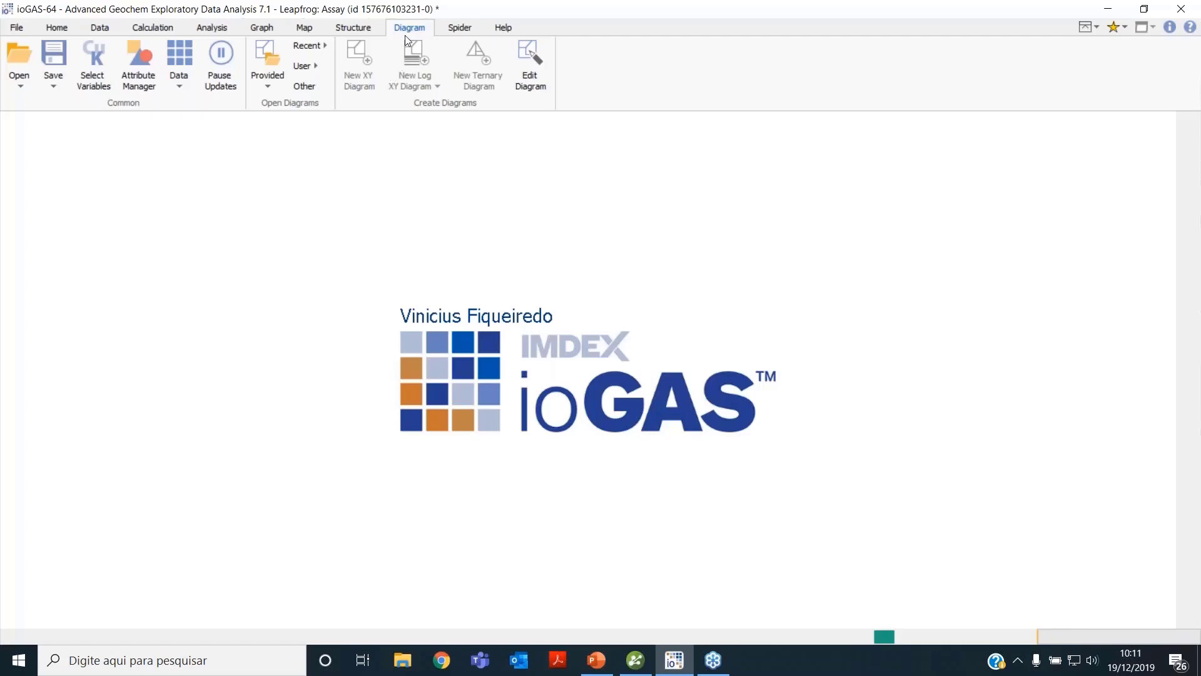
click(268, 87)
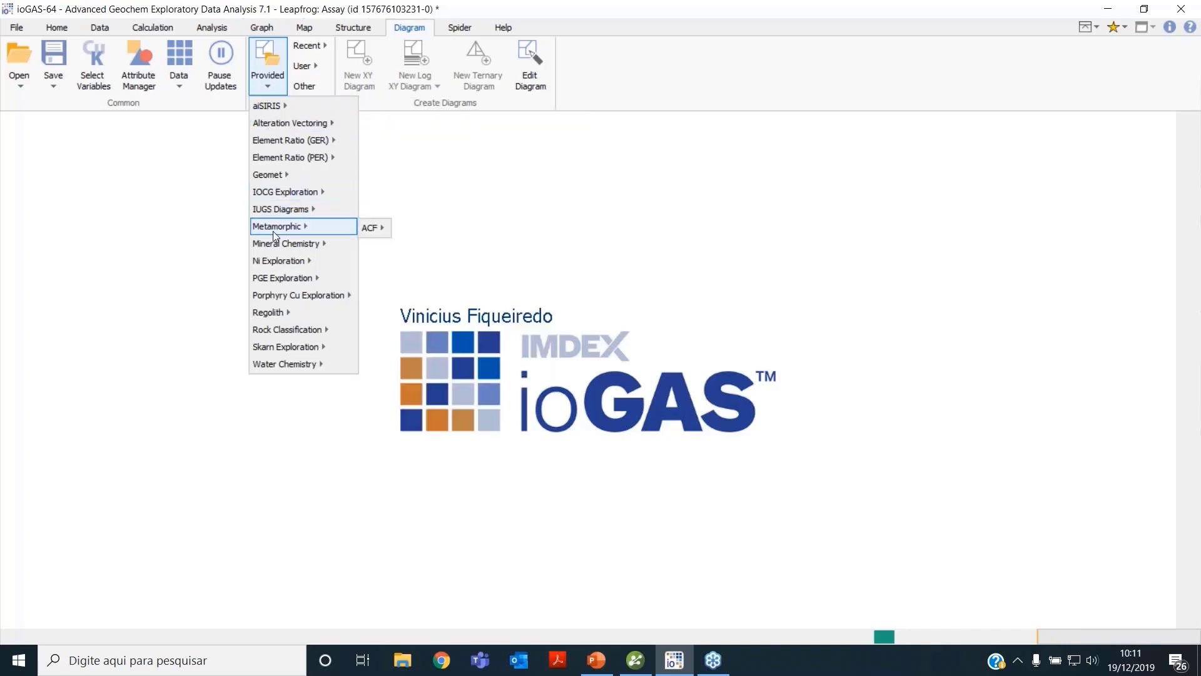
mouse_move(280, 318)
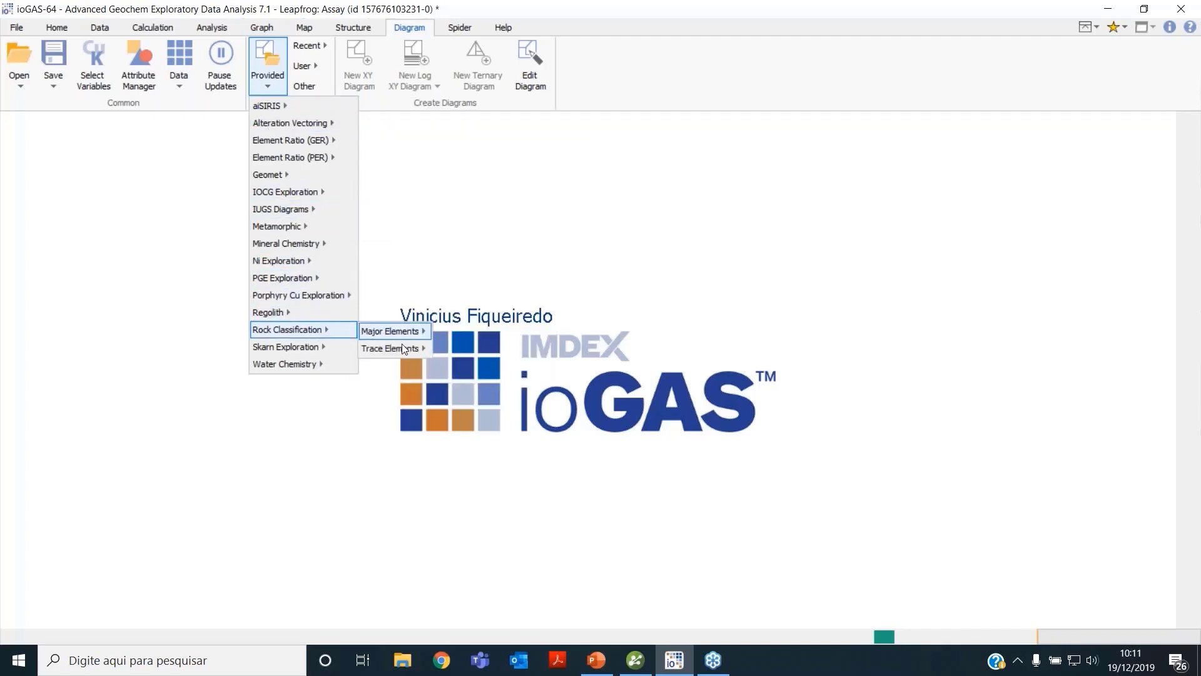
mouse_move(404, 332)
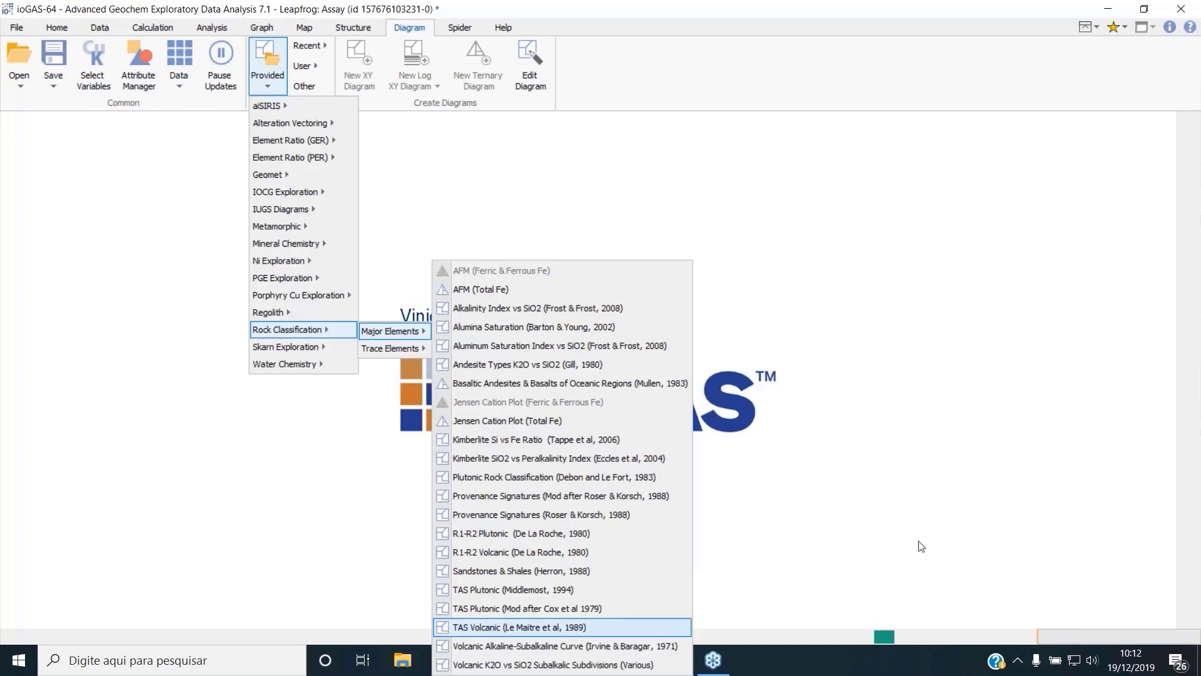
key(Escape)
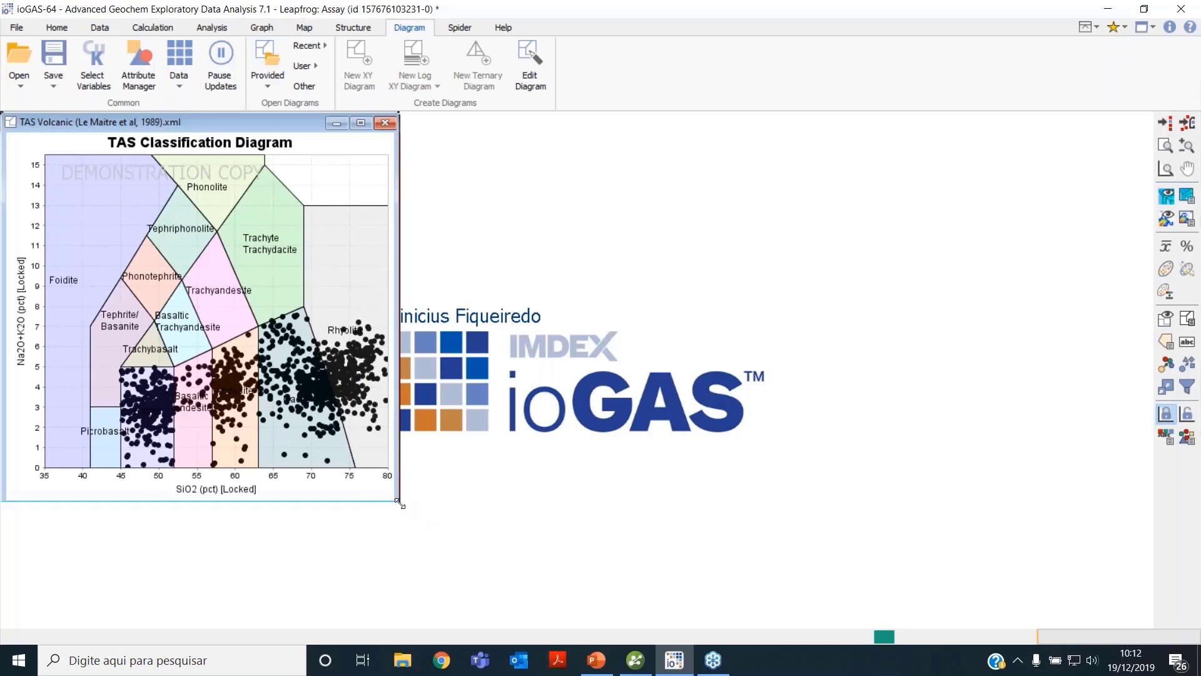
drag(399, 502, 678, 567)
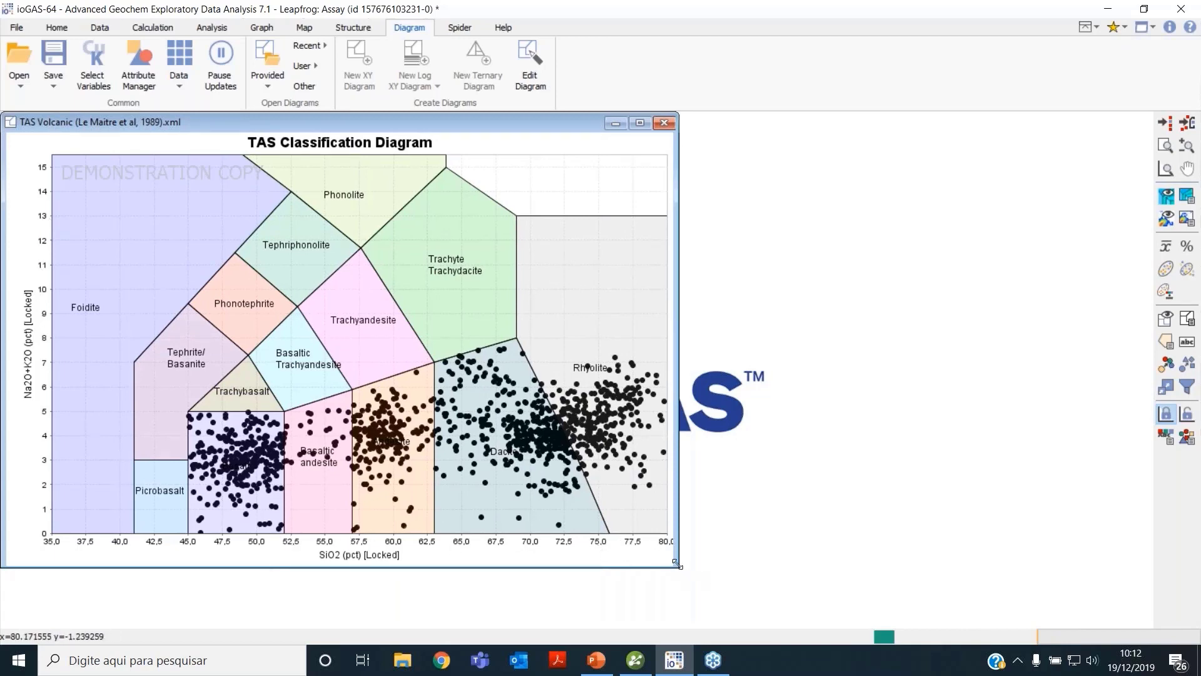
drag(677, 565, 691, 571)
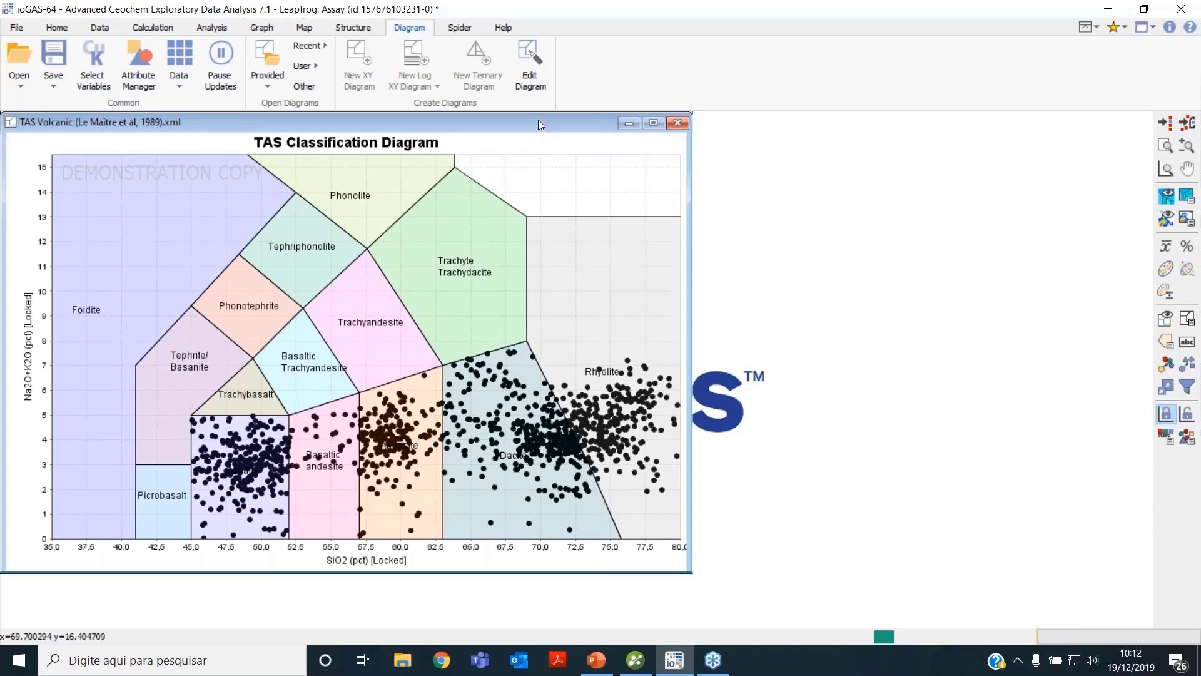
drag(538, 122, 529, 122)
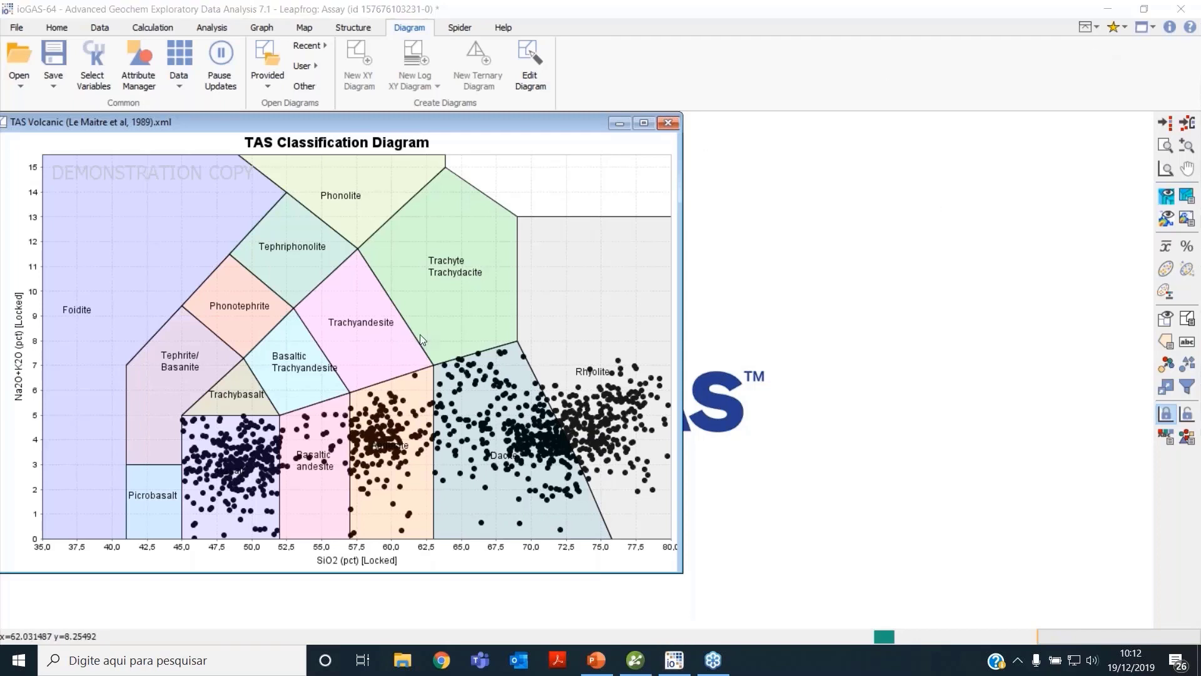
Colour the samples by the TAS diagram fields and inspect the coloured Assay points in the Leapfrog Geo scene.
click(1167, 368)
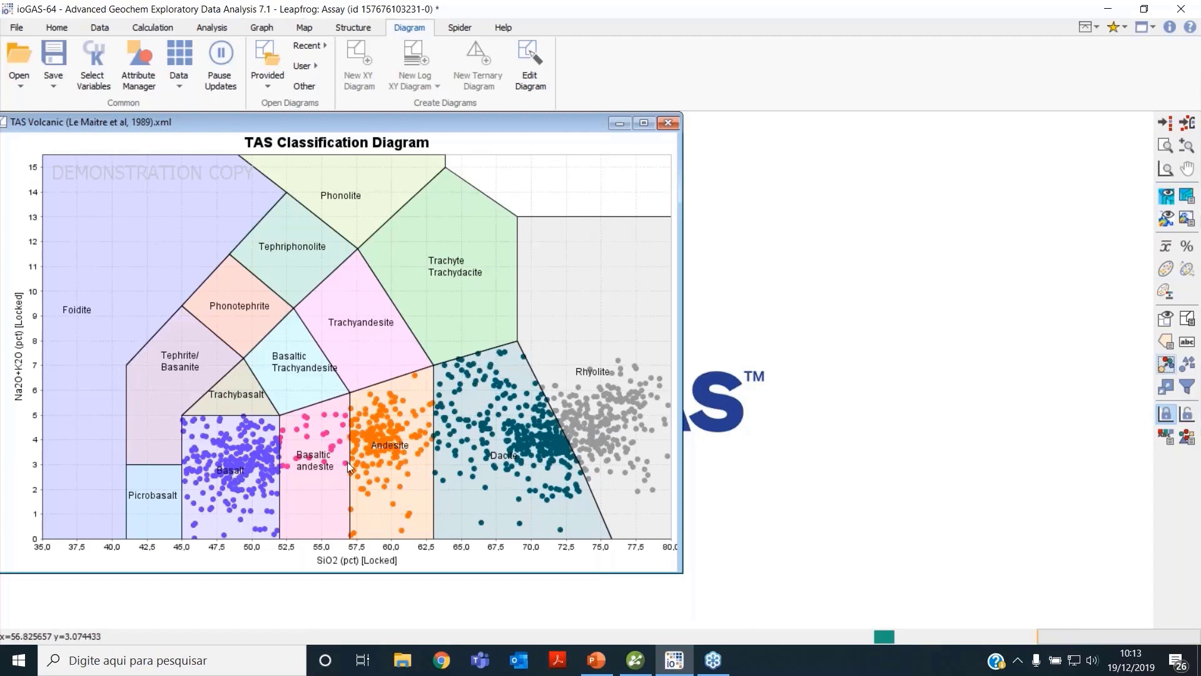
click(642, 664)
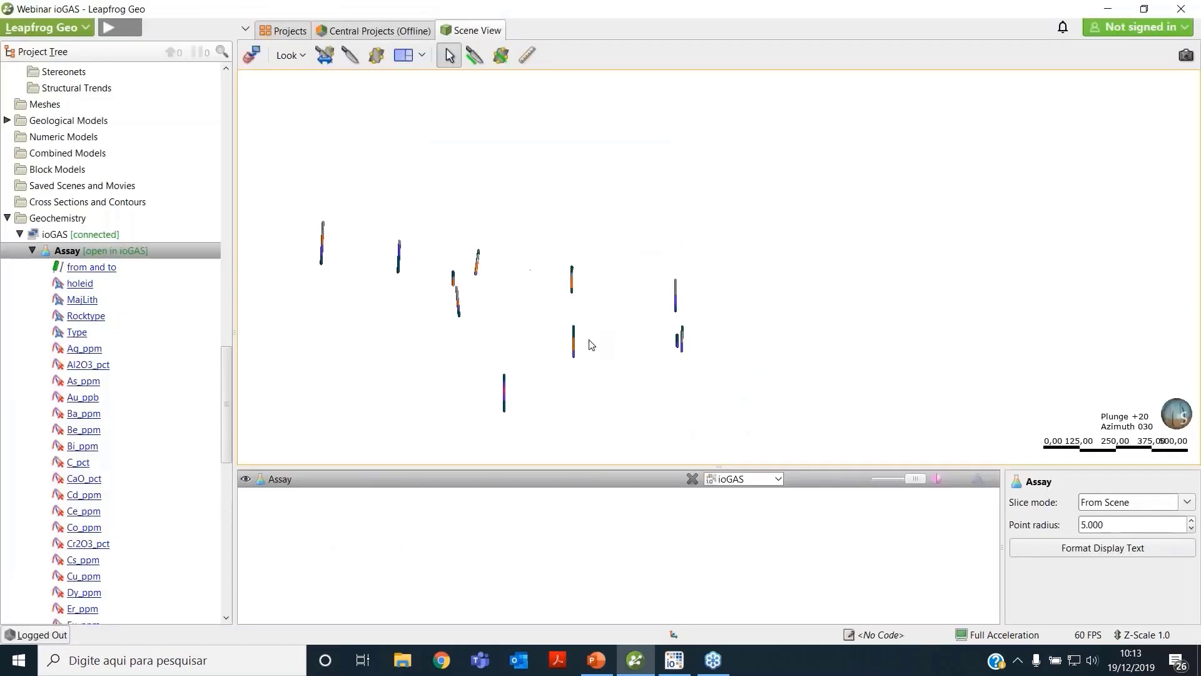
drag(590, 343, 628, 330)
scroll(627, 329, down, 3)
right_drag(648, 360, 624, 328)
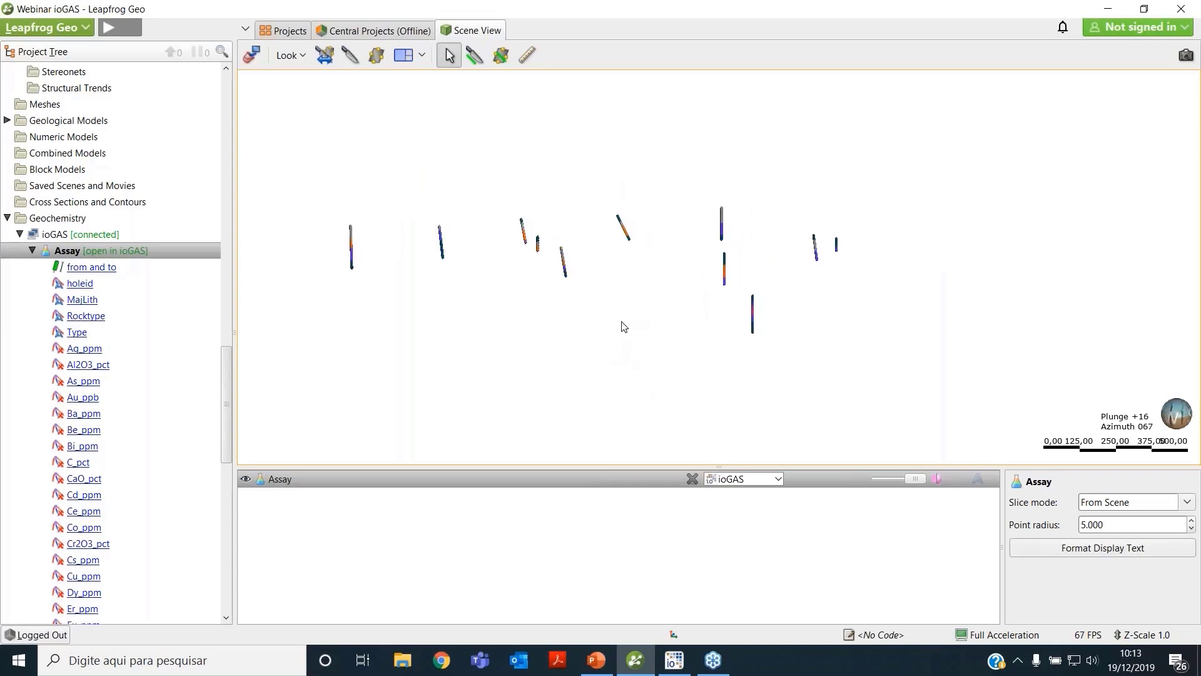
Switch back to ioGAS and resize the TAS diagram window to make it wider and taller.
click(675, 667)
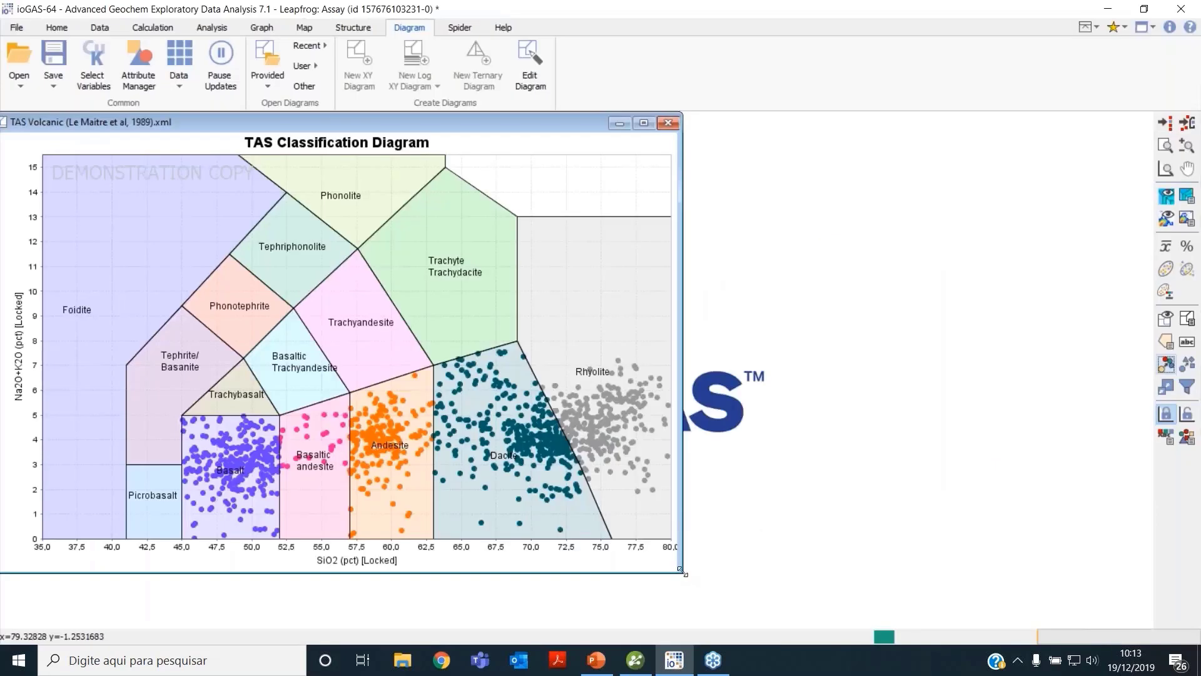
drag(681, 571, 604, 611)
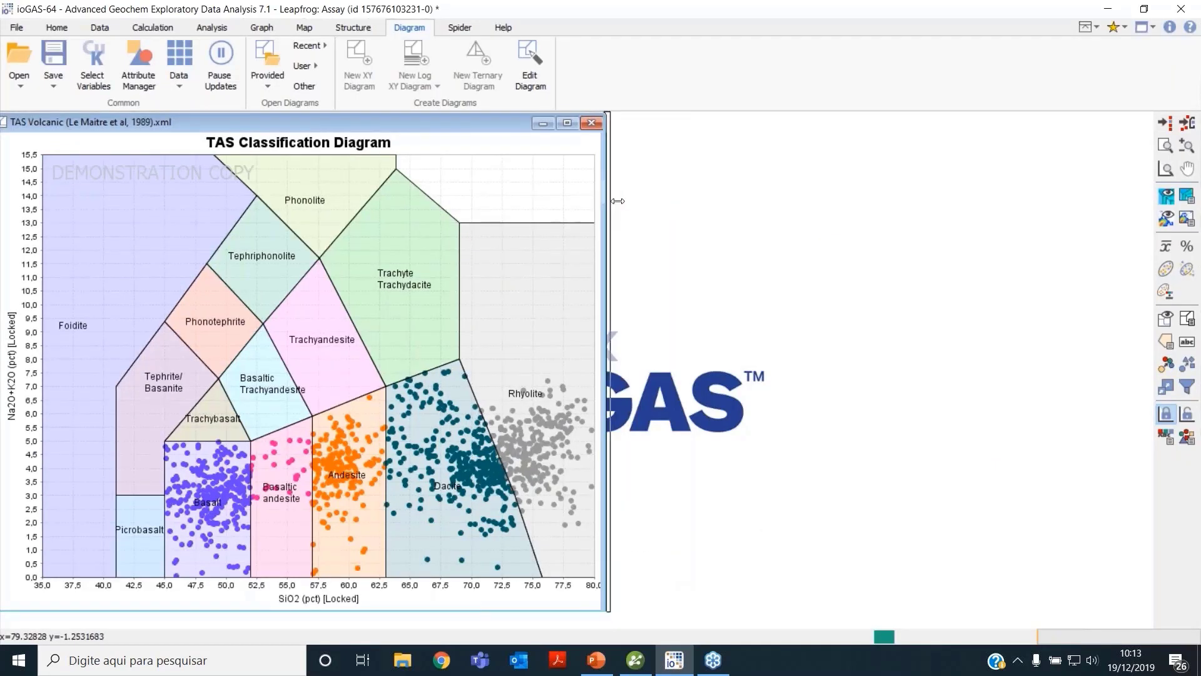
drag(605, 200, 726, 384)
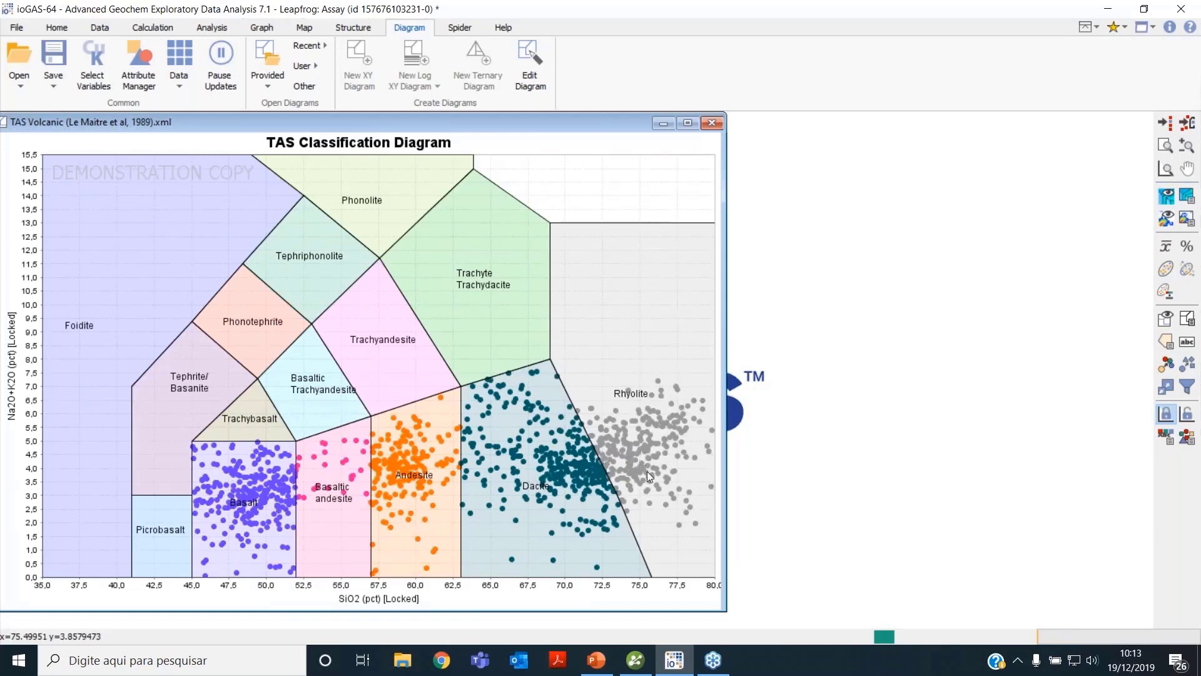
Open the Attribute Manager, make only the Dacite samples visible, and move the dialog clear of the Dacite points.
click(147, 84)
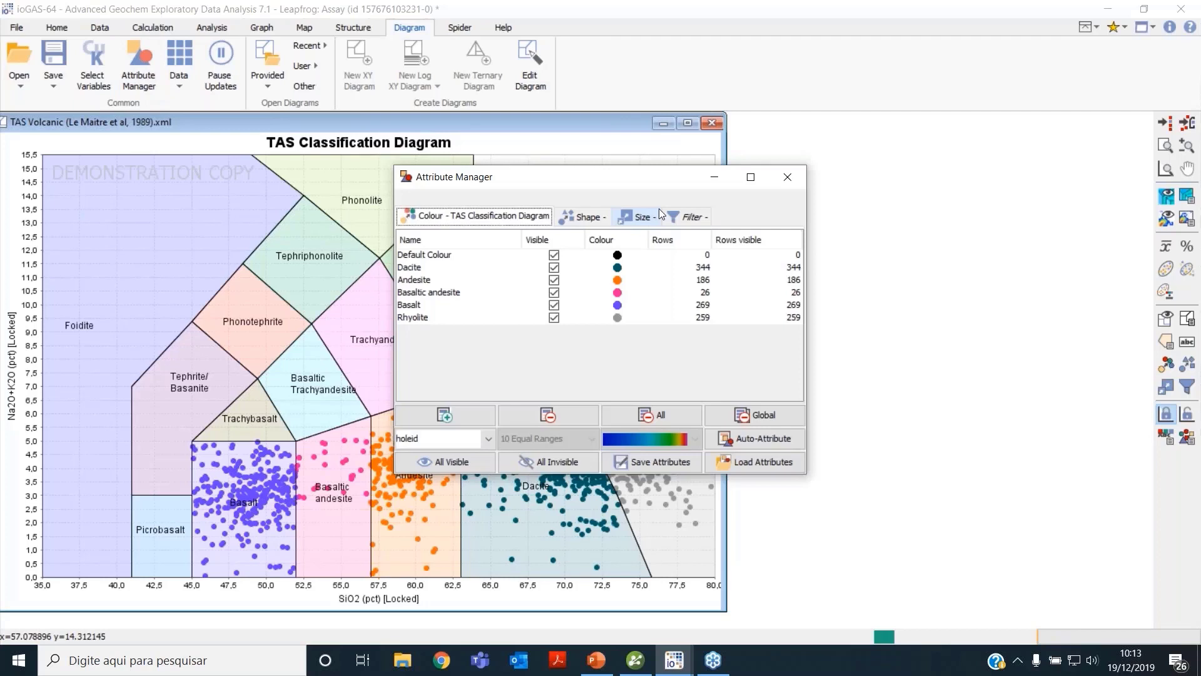
drag(652, 182, 730, 145)
click(633, 228)
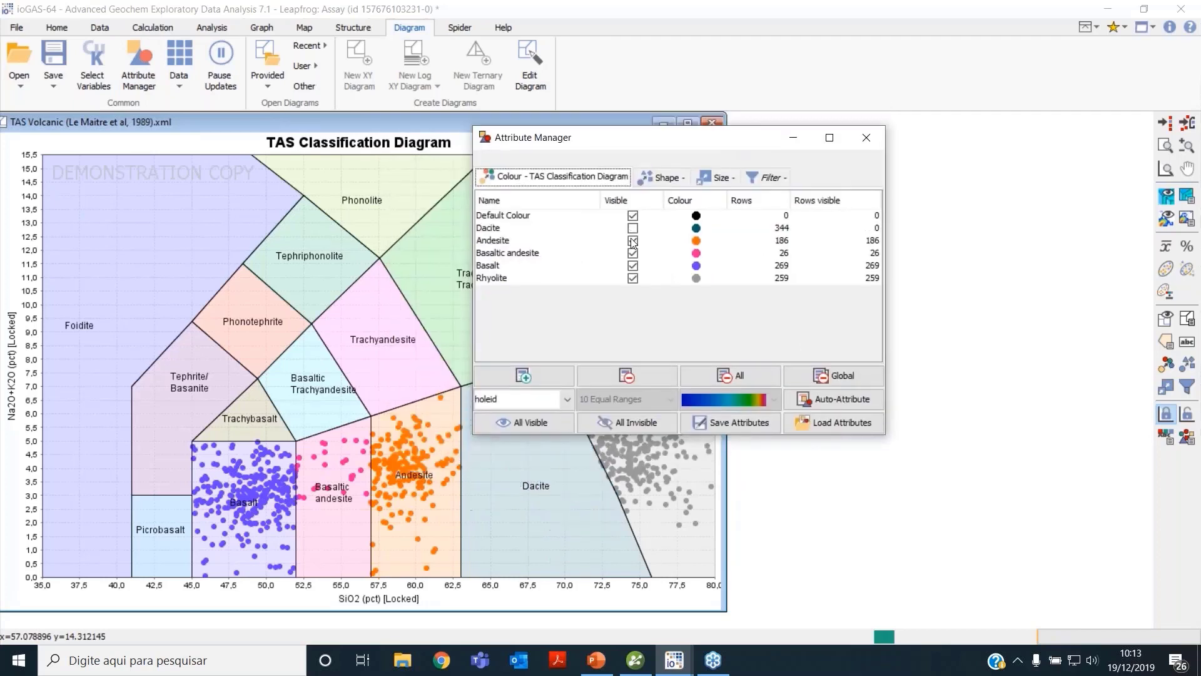
click(633, 240)
click(633, 254)
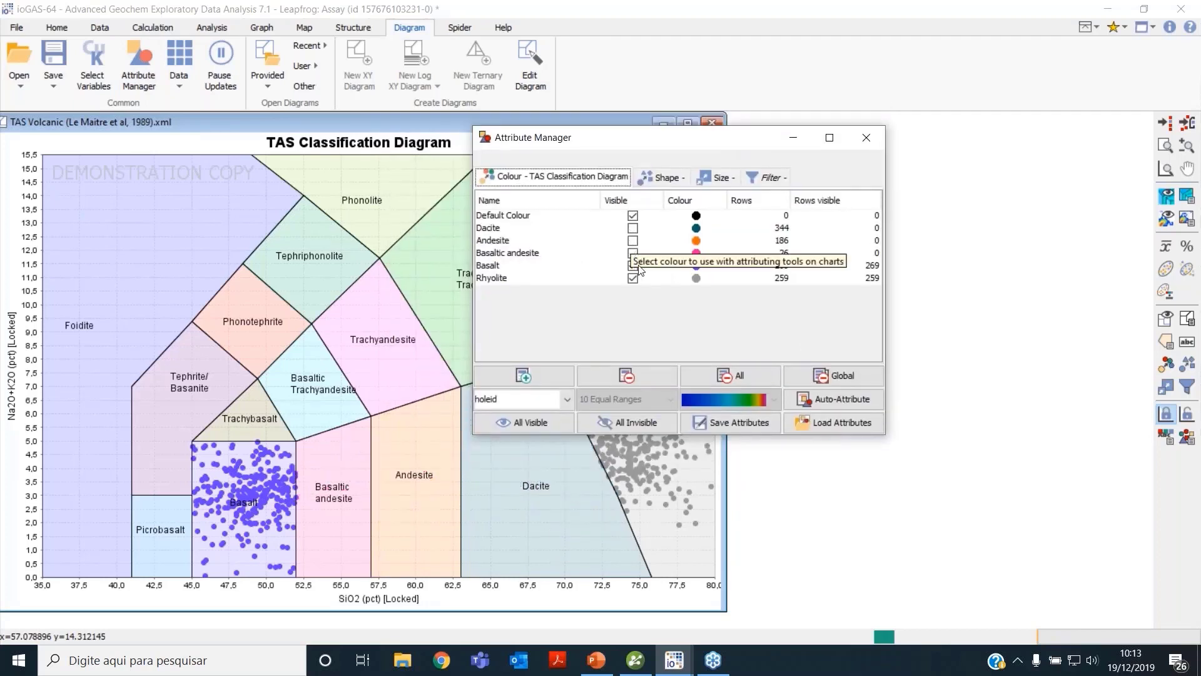
click(632, 265)
click(633, 278)
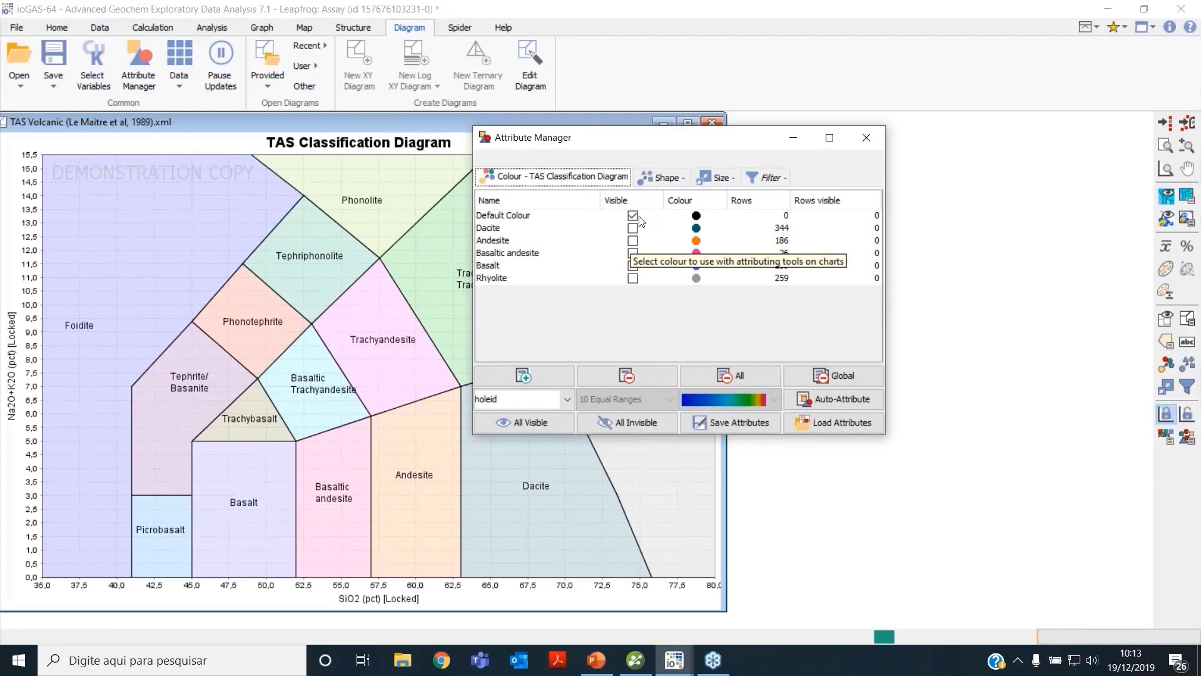
click(633, 216)
click(632, 228)
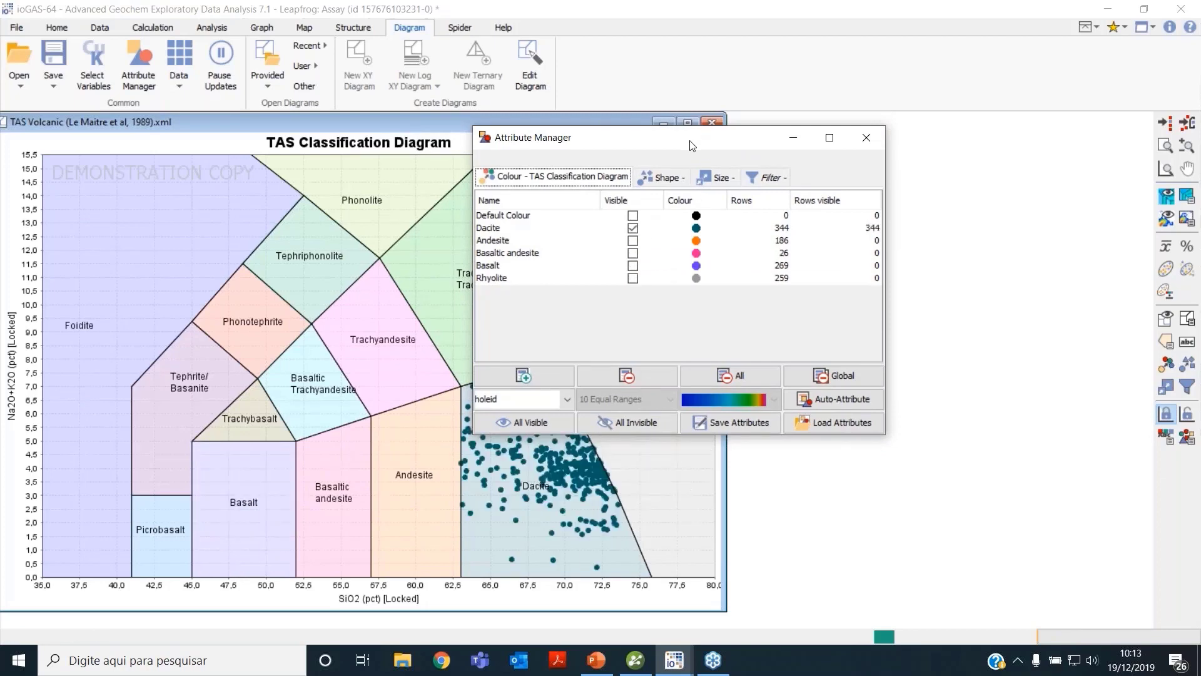
drag(692, 145, 255, 132)
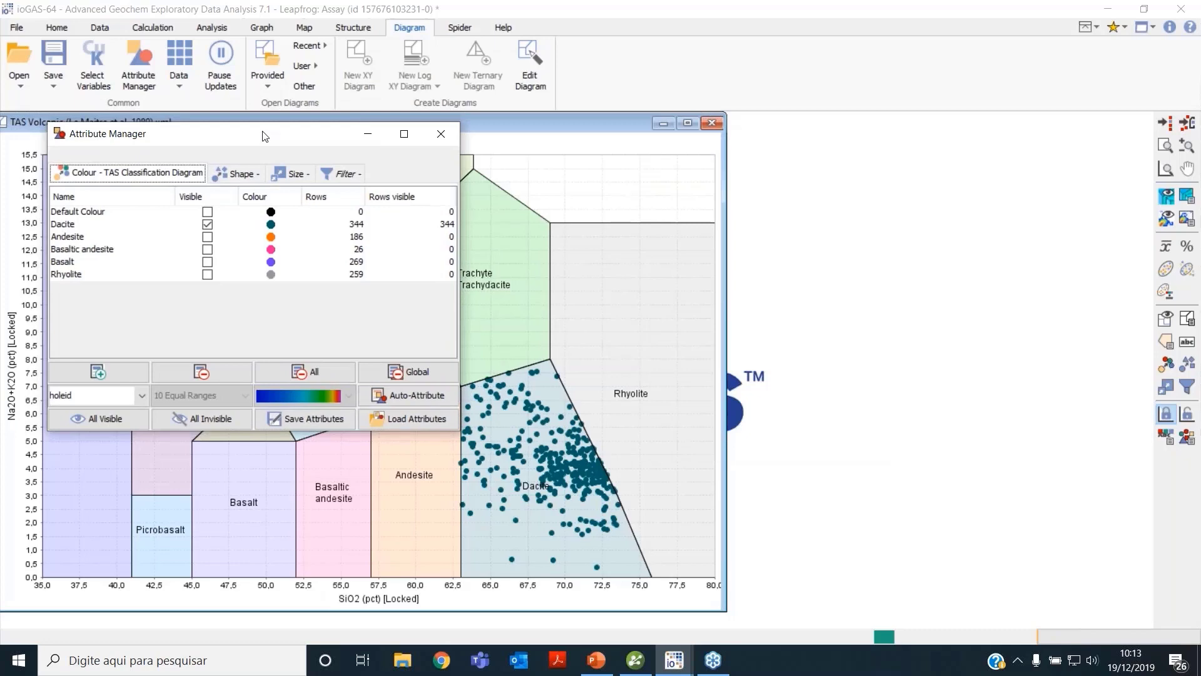
drag(262, 137, 241, 128)
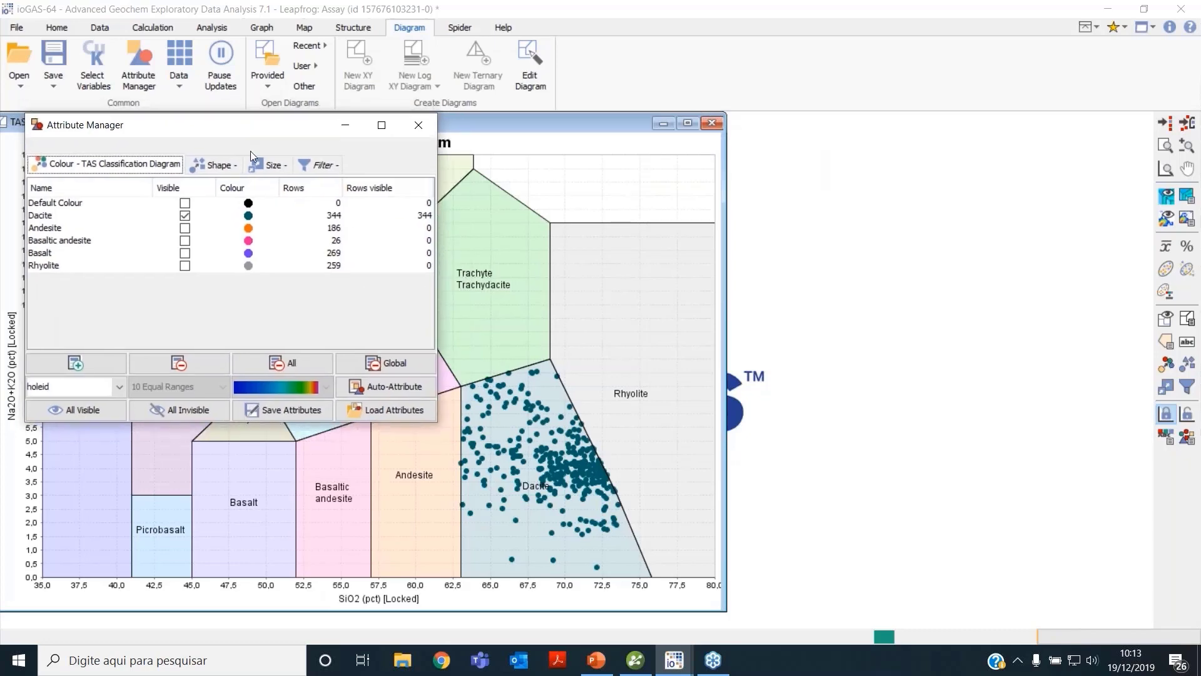
Switch to Leapfrog Geo and add the drillhole traces to the scene.
click(635, 660)
scroll(100, 160, up, 10)
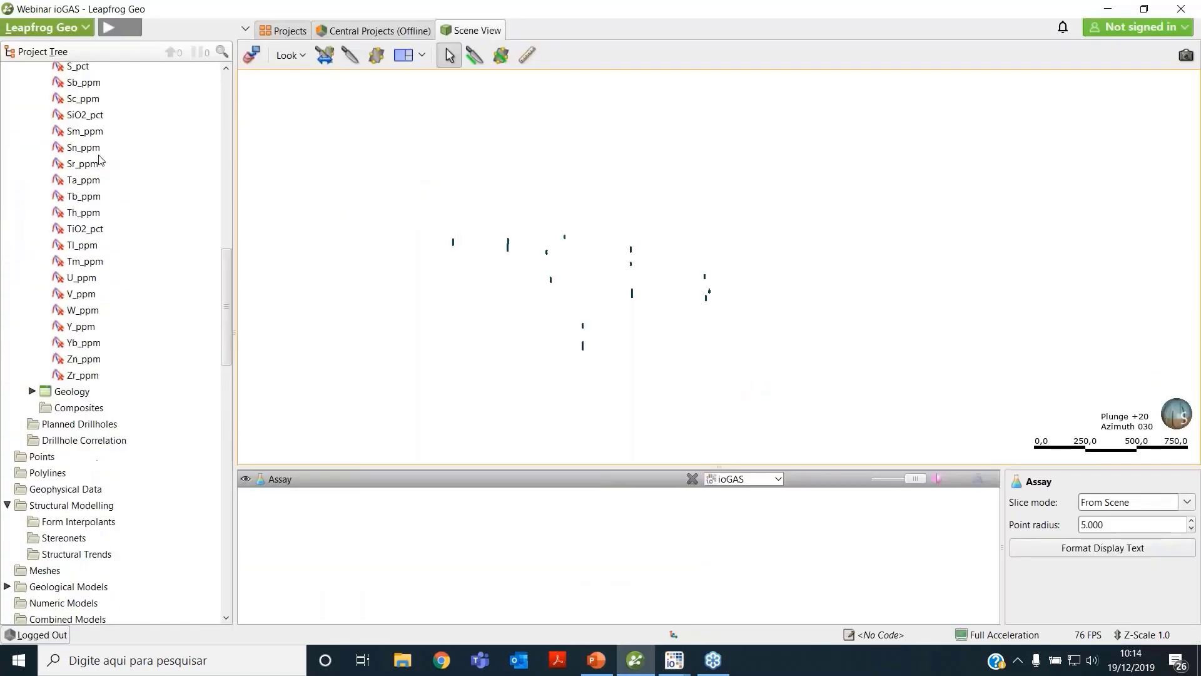
scroll(100, 160, up, 15)
click(94, 169)
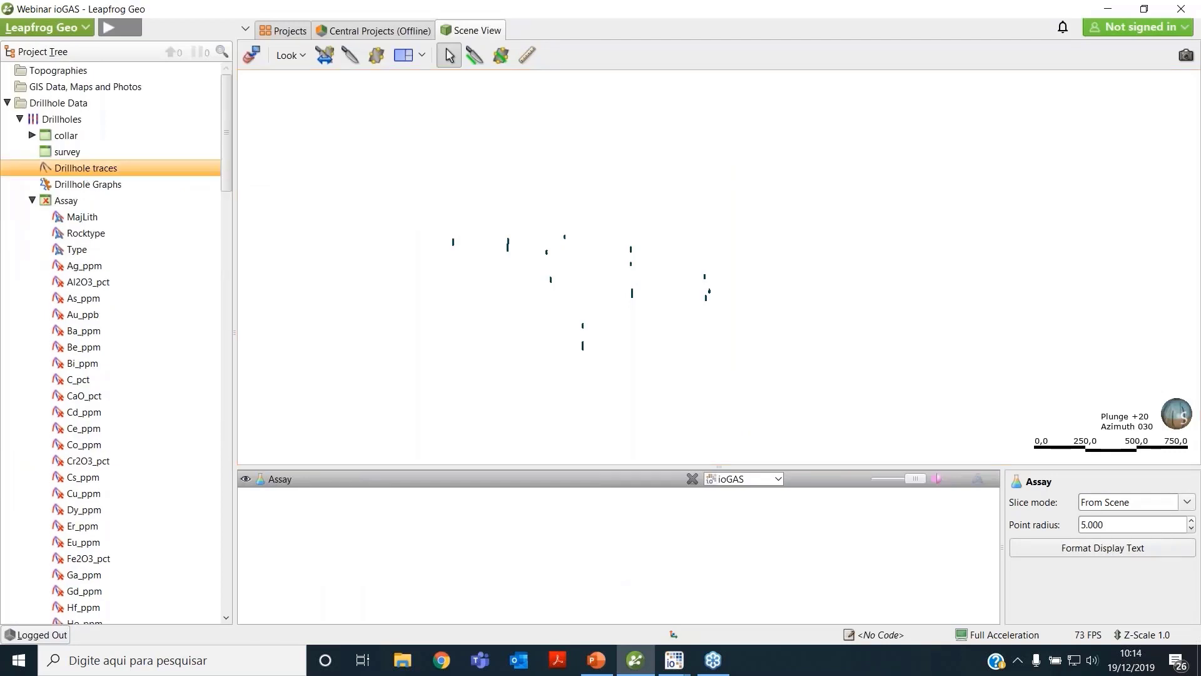
drag(88, 167, 269, 194)
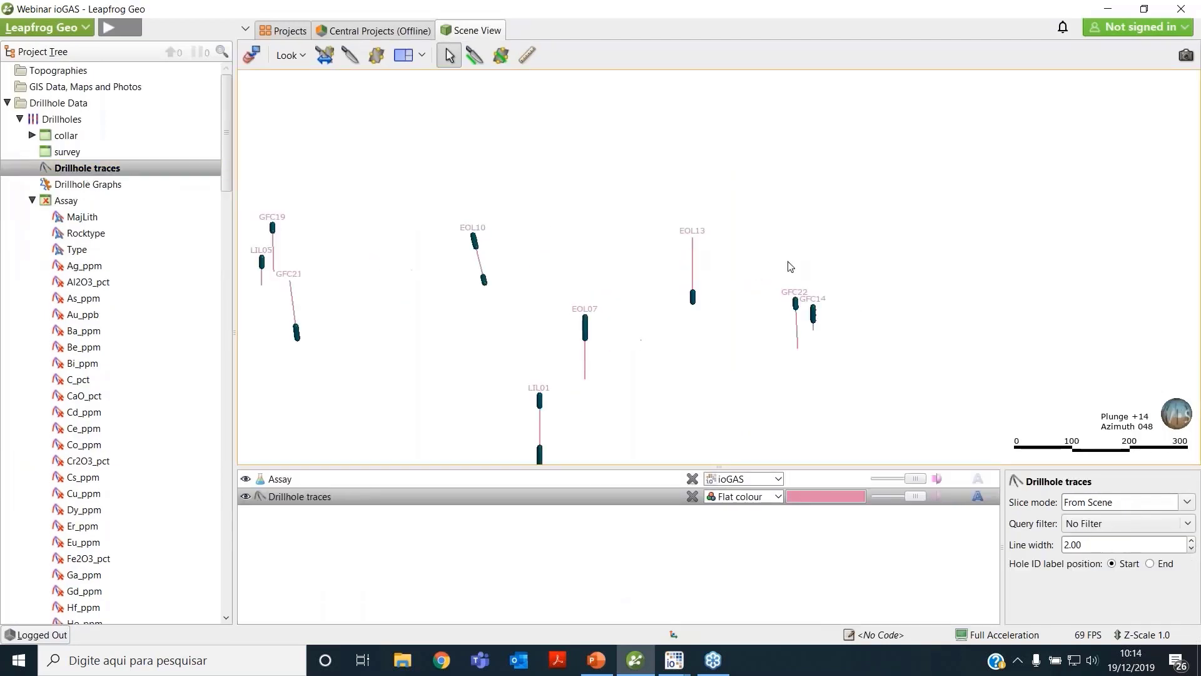
Examine where the Dacite samples lie along the drillhole traces and return to the ioGAS diagram.
drag(790, 267, 584, 187)
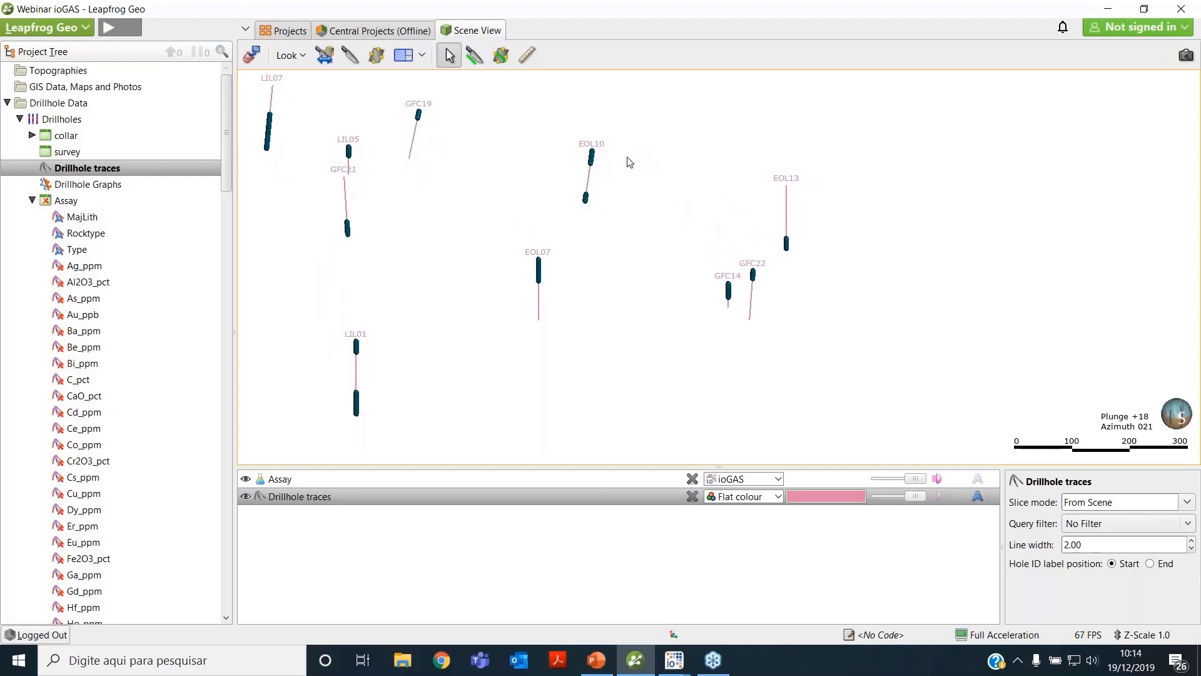
drag(518, 242, 377, 280)
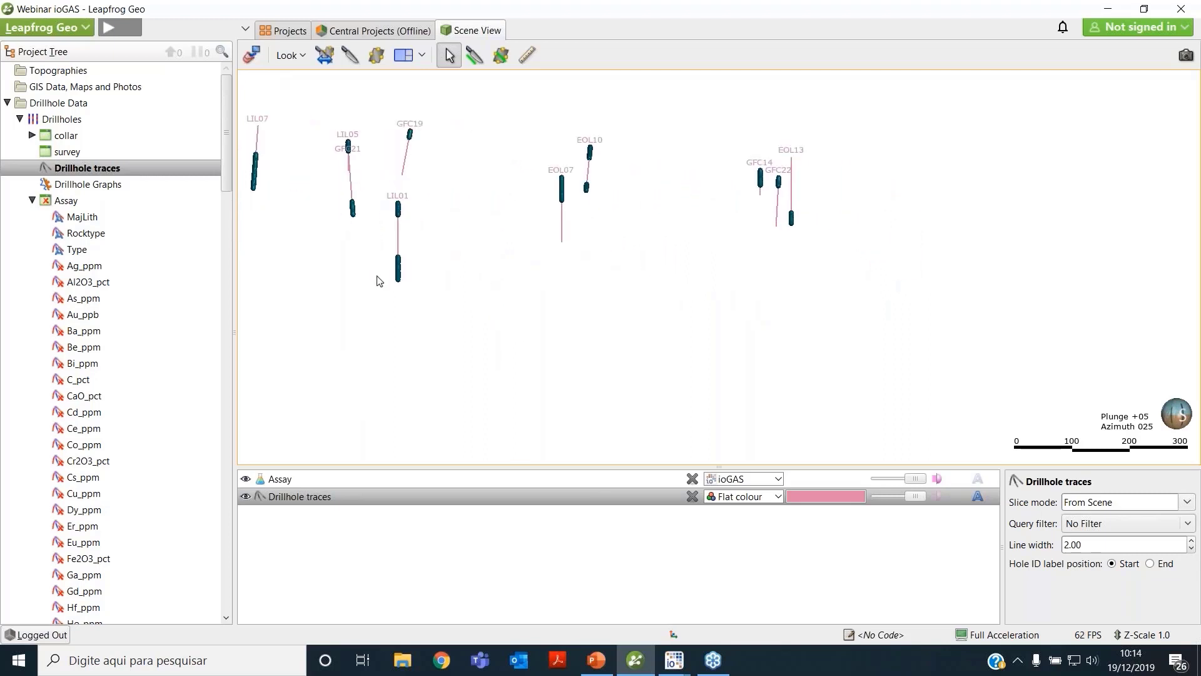
drag(683, 275, 668, 341)
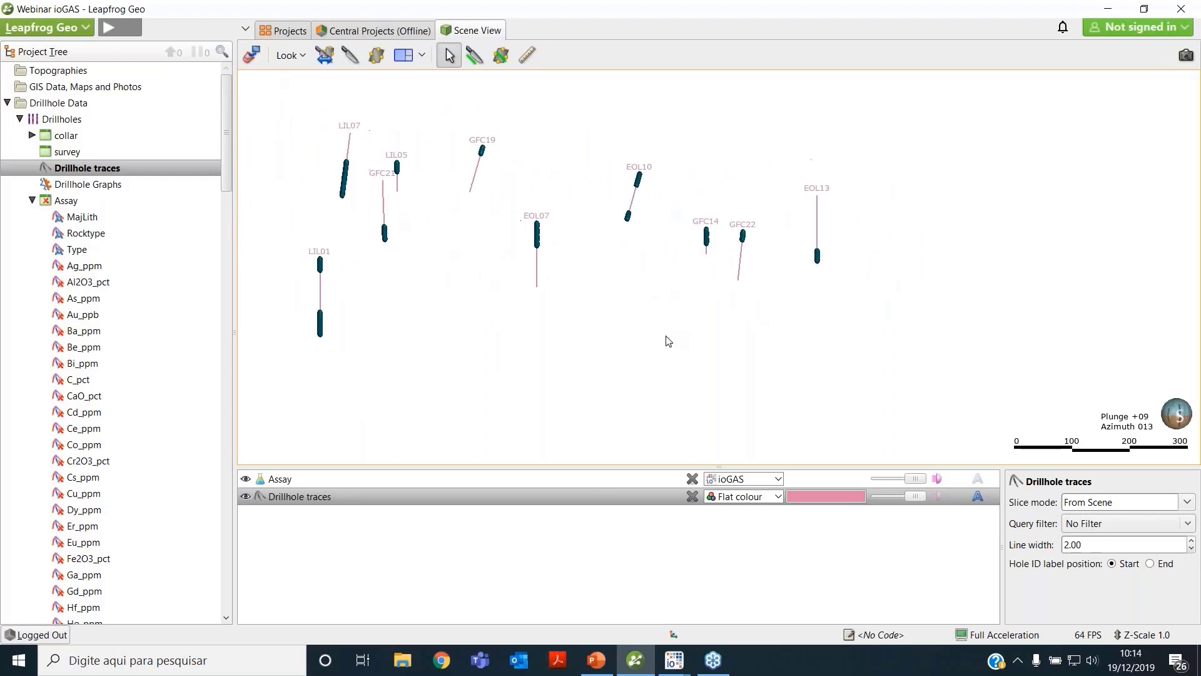
right_drag(668, 341, 715, 325)
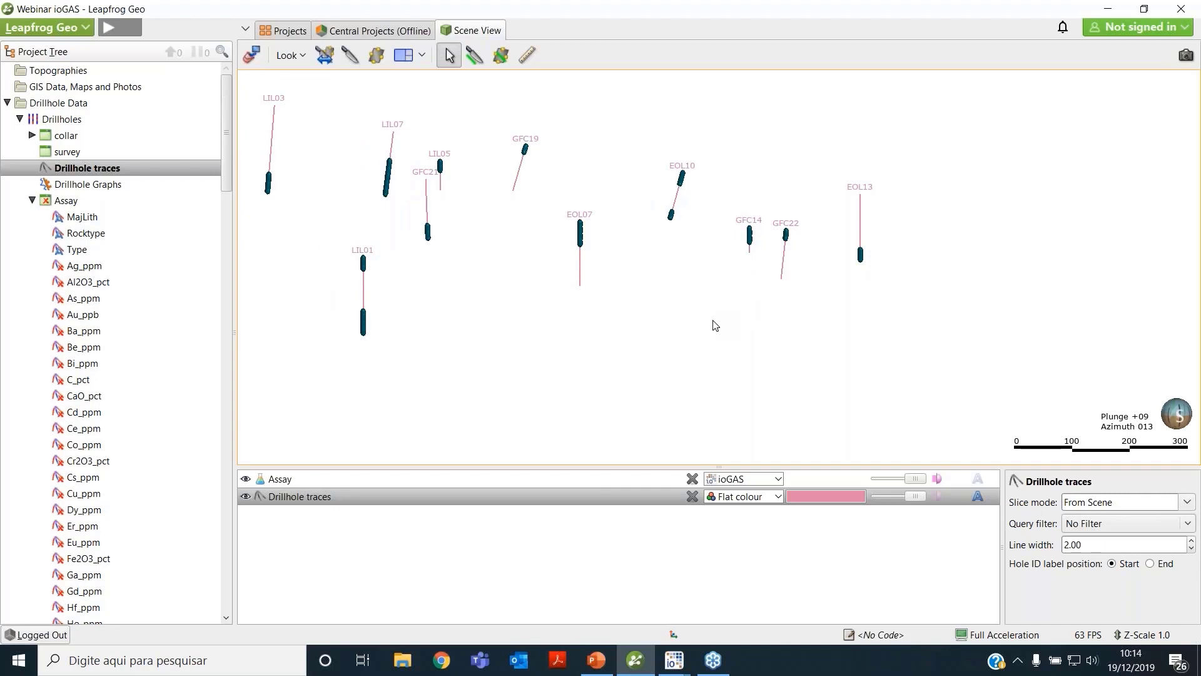
drag(662, 332, 429, 335)
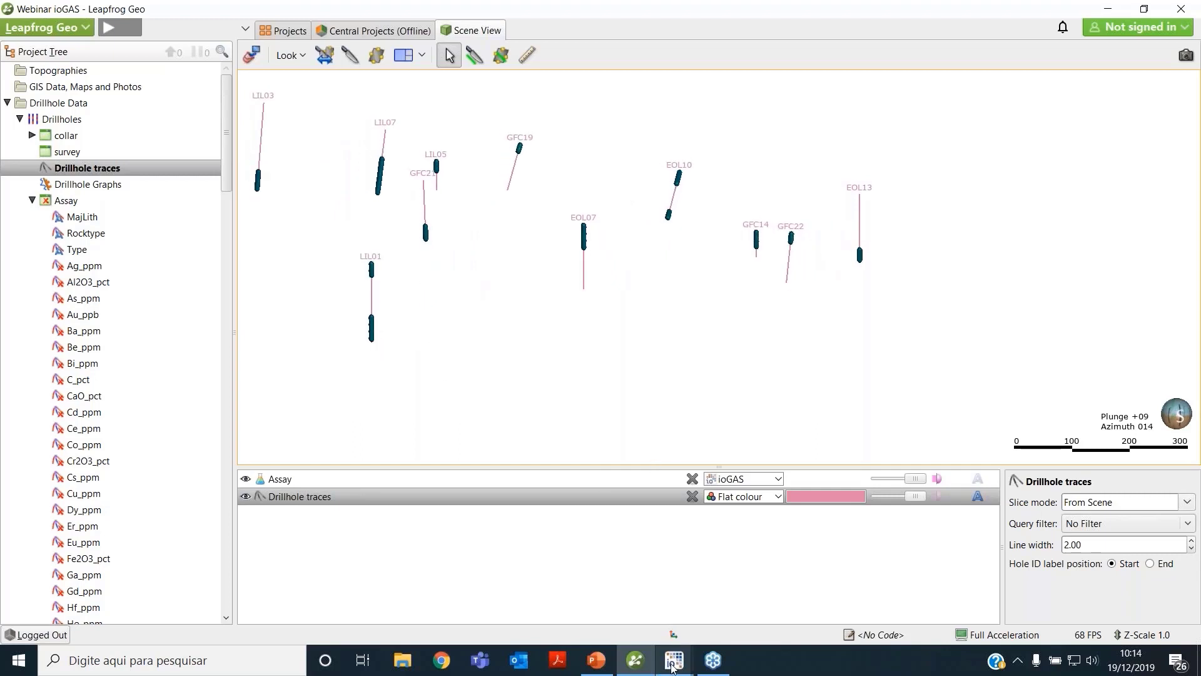
mouse_move(674, 664)
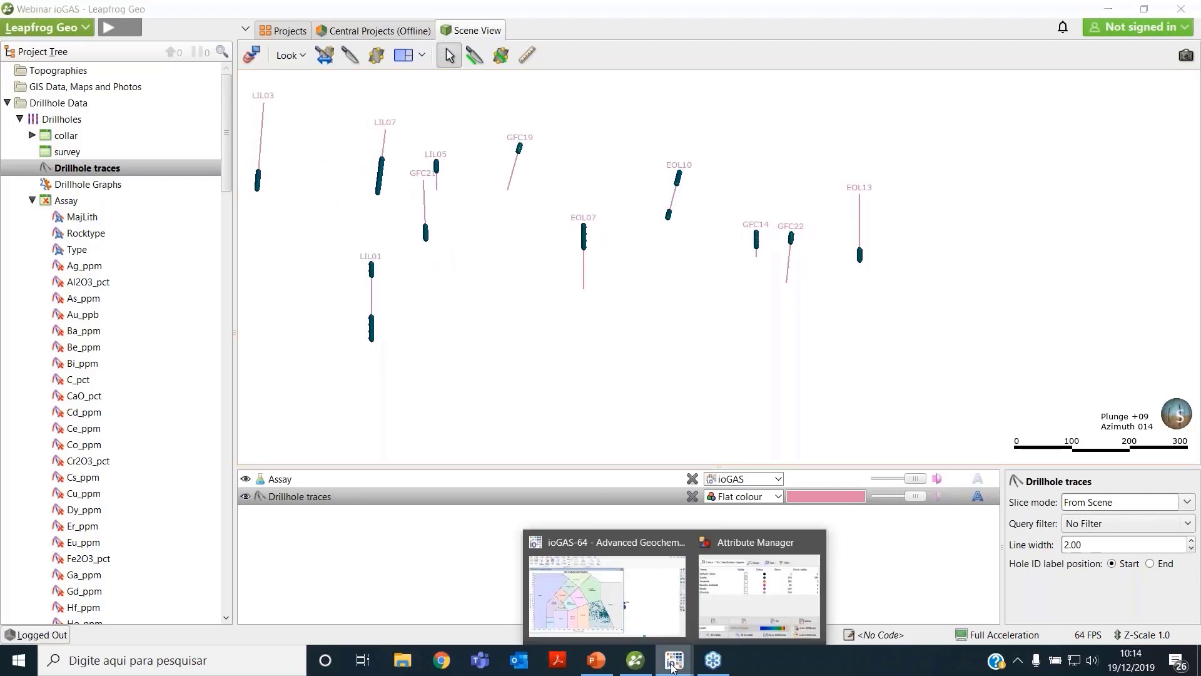
click(651, 595)
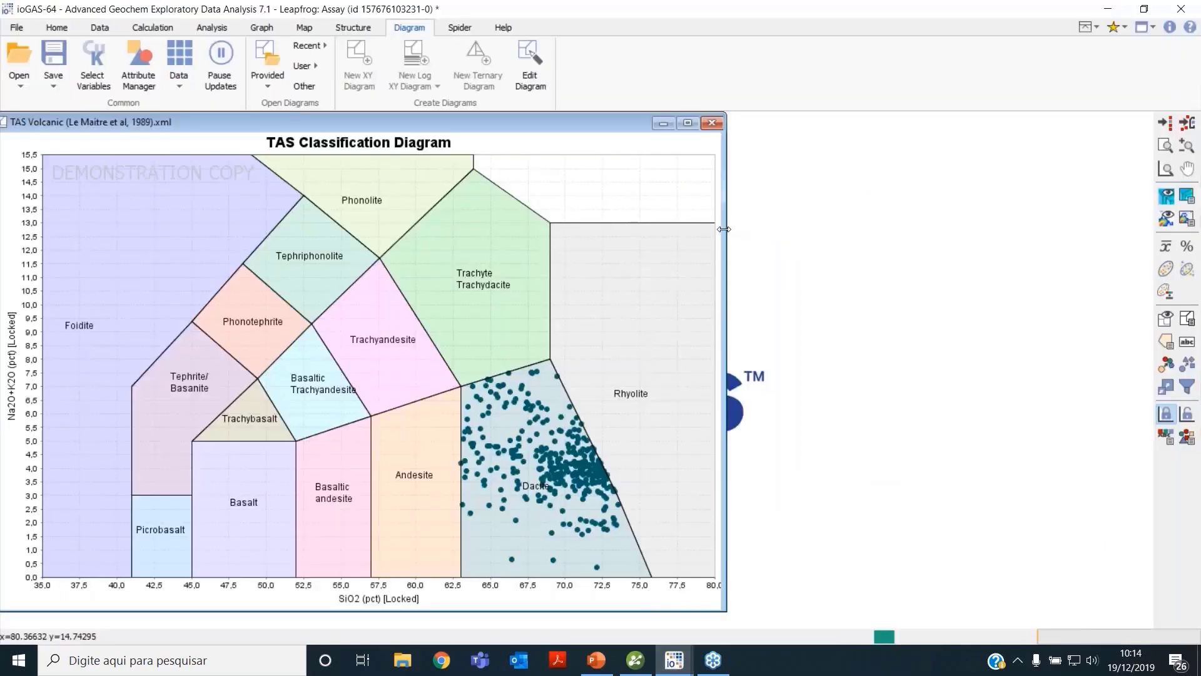
Narrow the TAS diagram window and open the Volcanic Rocks Modified (Pearce, 1996) trace-element rock classification diagram.
drag(726, 229, 514, 238)
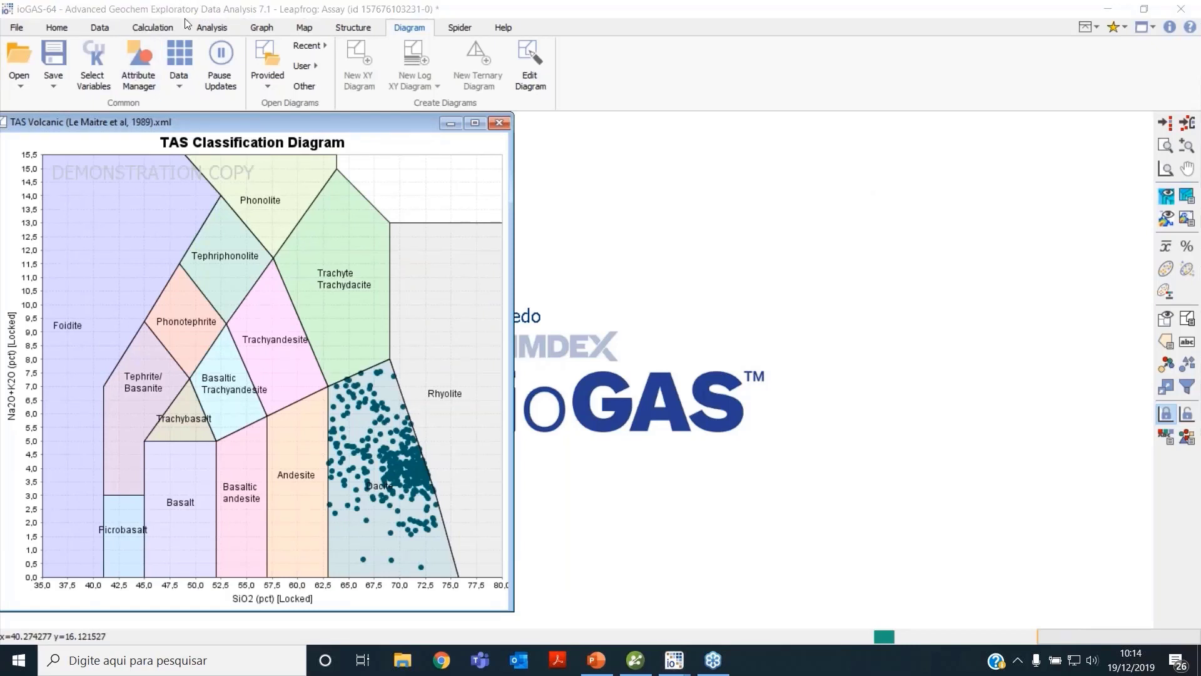
click(416, 25)
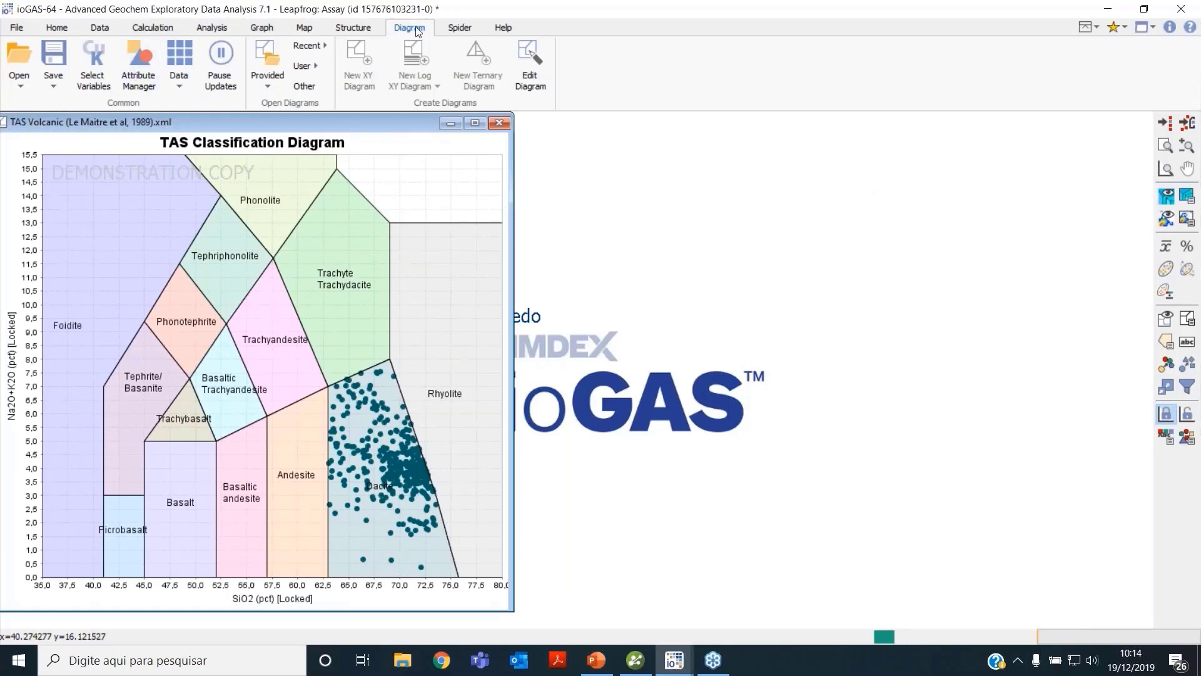
click(267, 81)
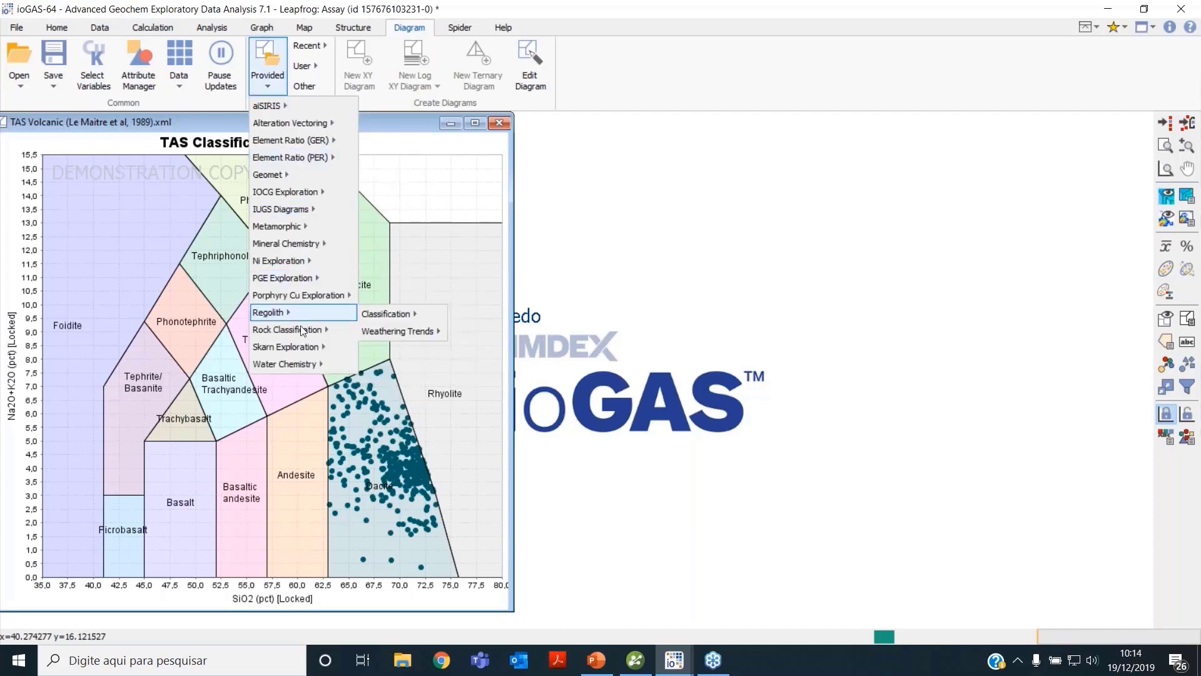
mouse_move(299, 332)
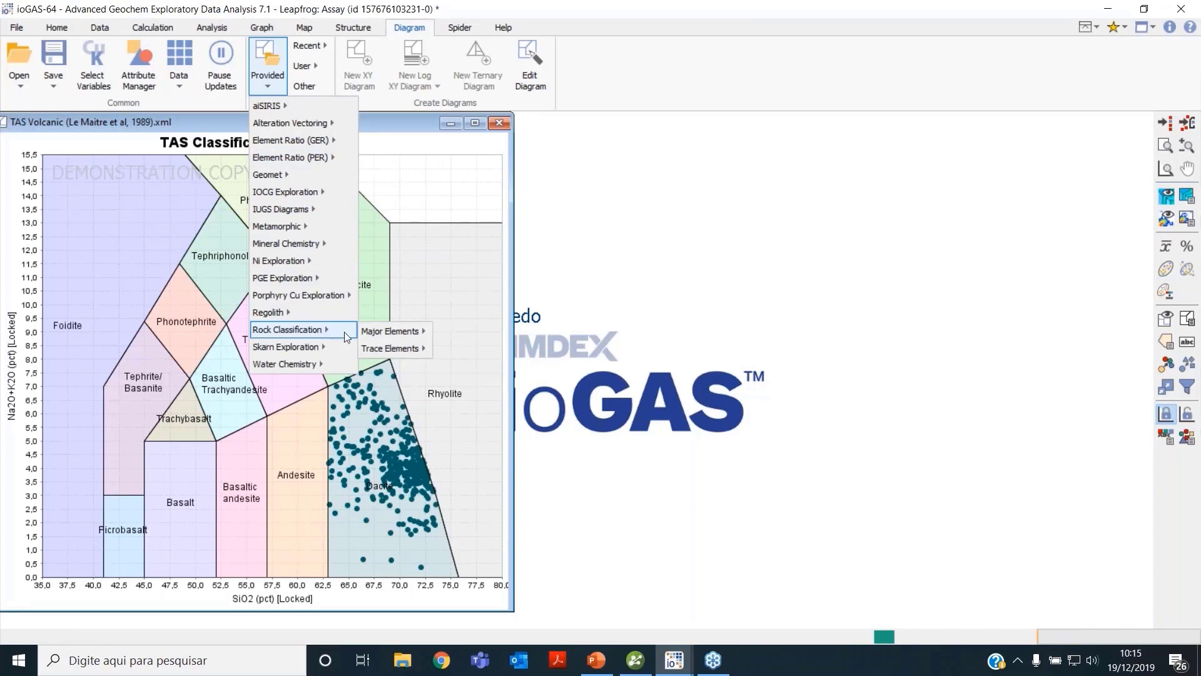
mouse_move(371, 335)
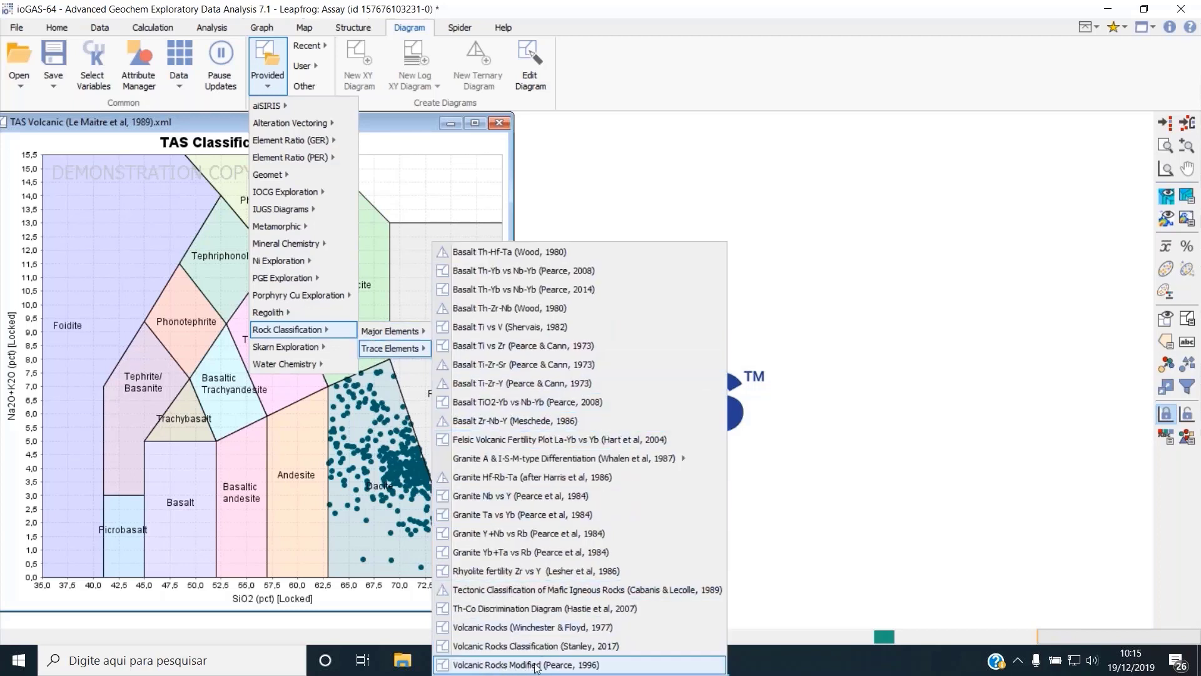
mouse_move(546, 665)
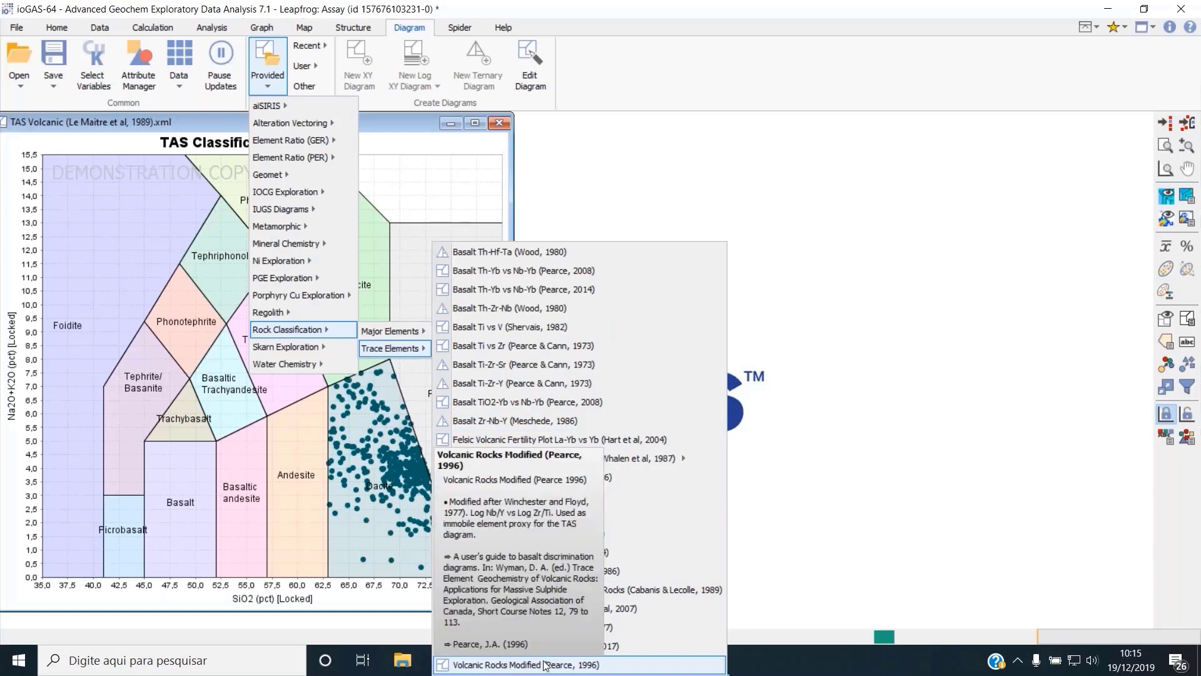
click(616, 665)
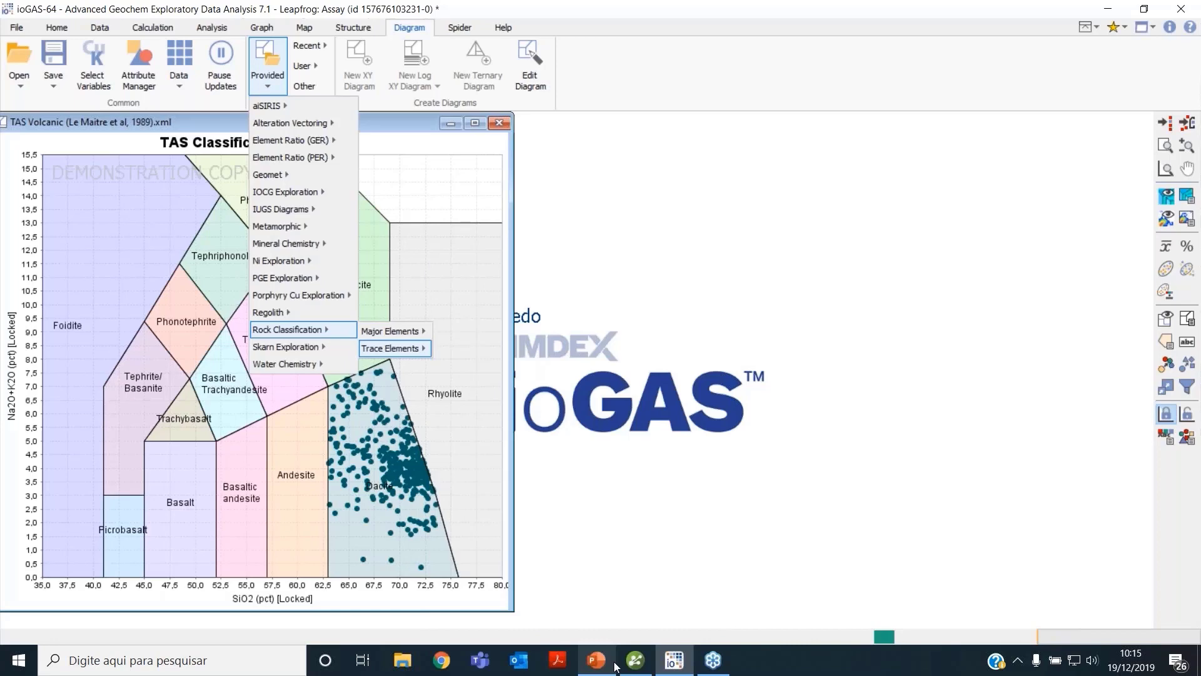
Place the Pearce 1996 diagram beside the TAS diagram and enlarge its window so both plots can be compared.
drag(275, 123, 823, 129)
drag(943, 514, 1090, 572)
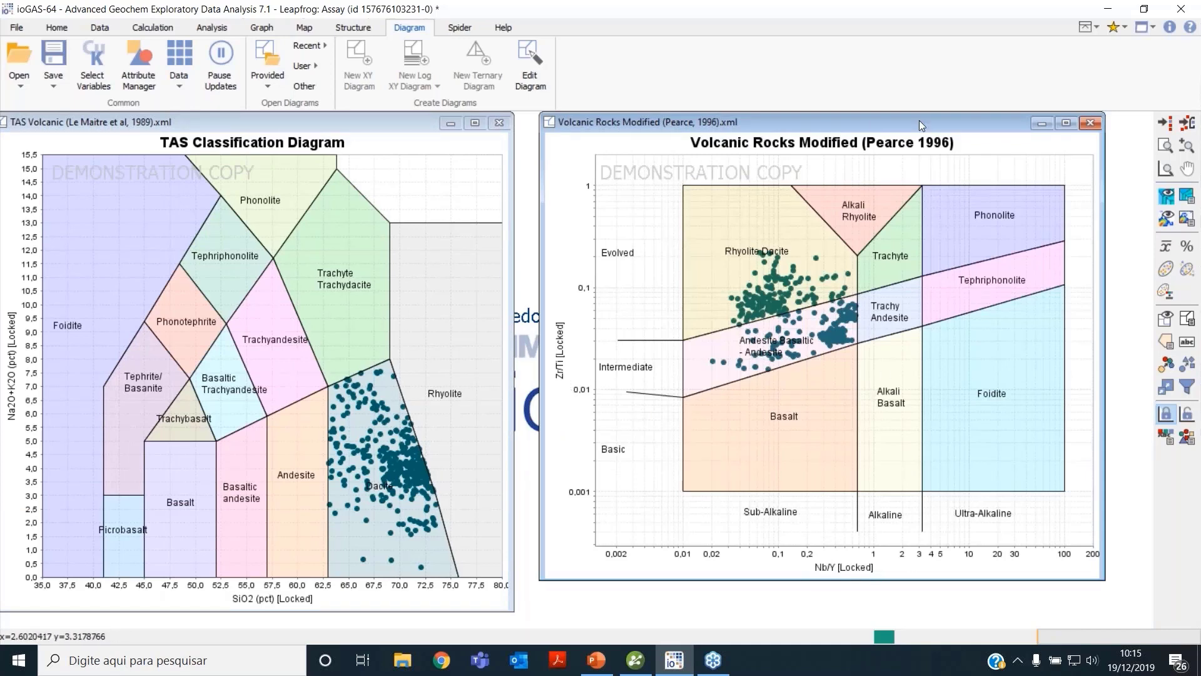
drag(918, 119, 908, 122)
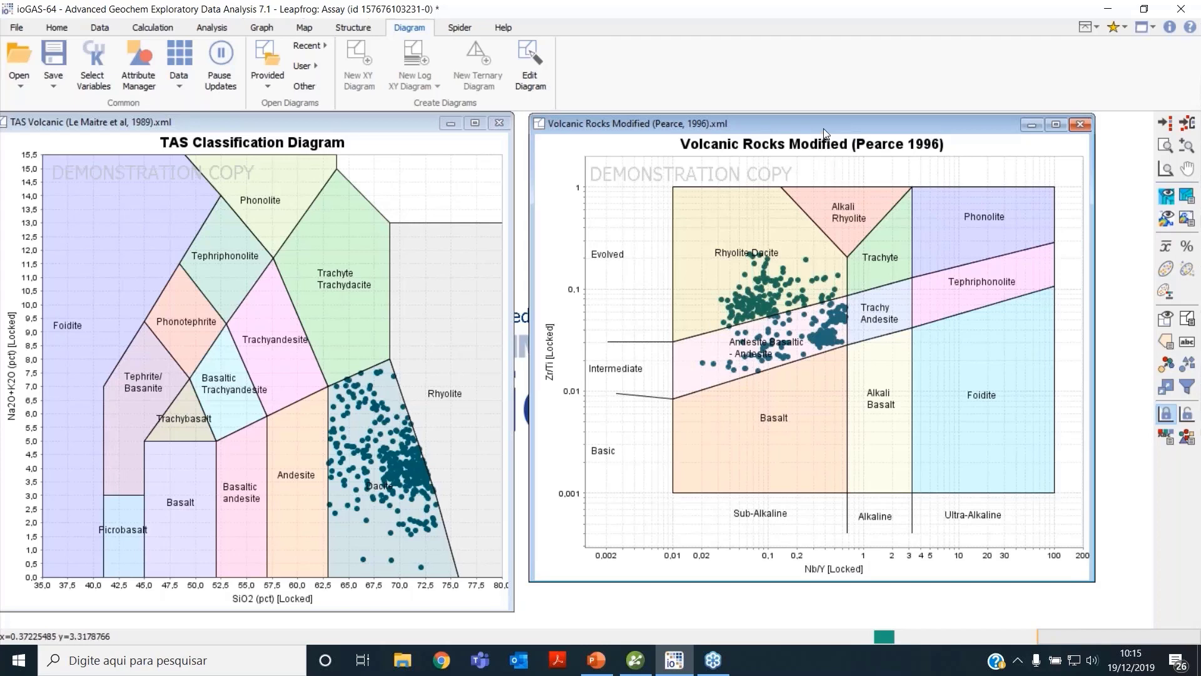
drag(823, 129, 813, 127)
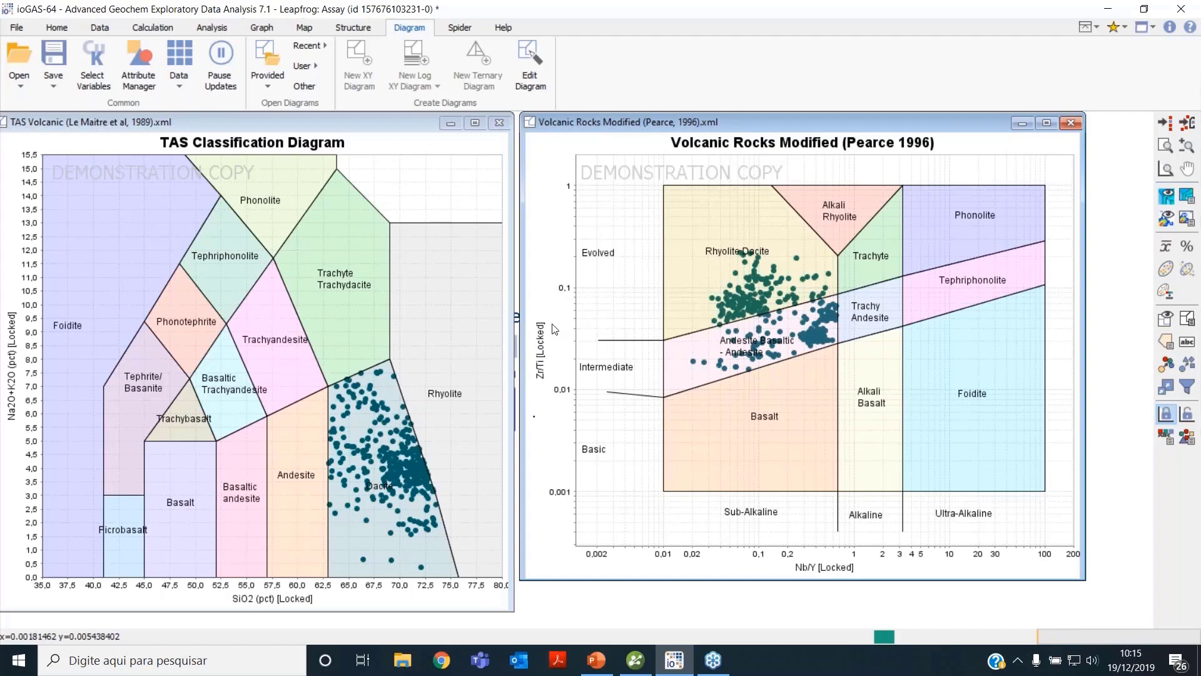
mouse_move(766, 341)
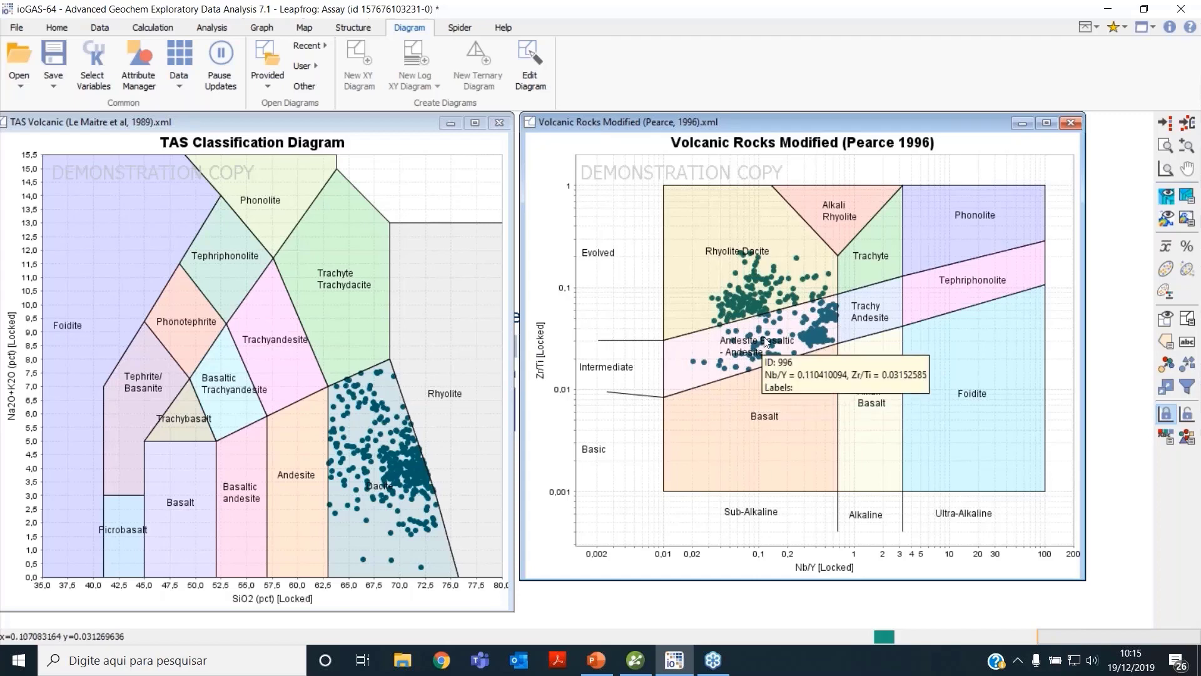
Add a new colour group named ABA in the Attribute Manager, keeping the dialog clear of the plotted points.
click(139, 74)
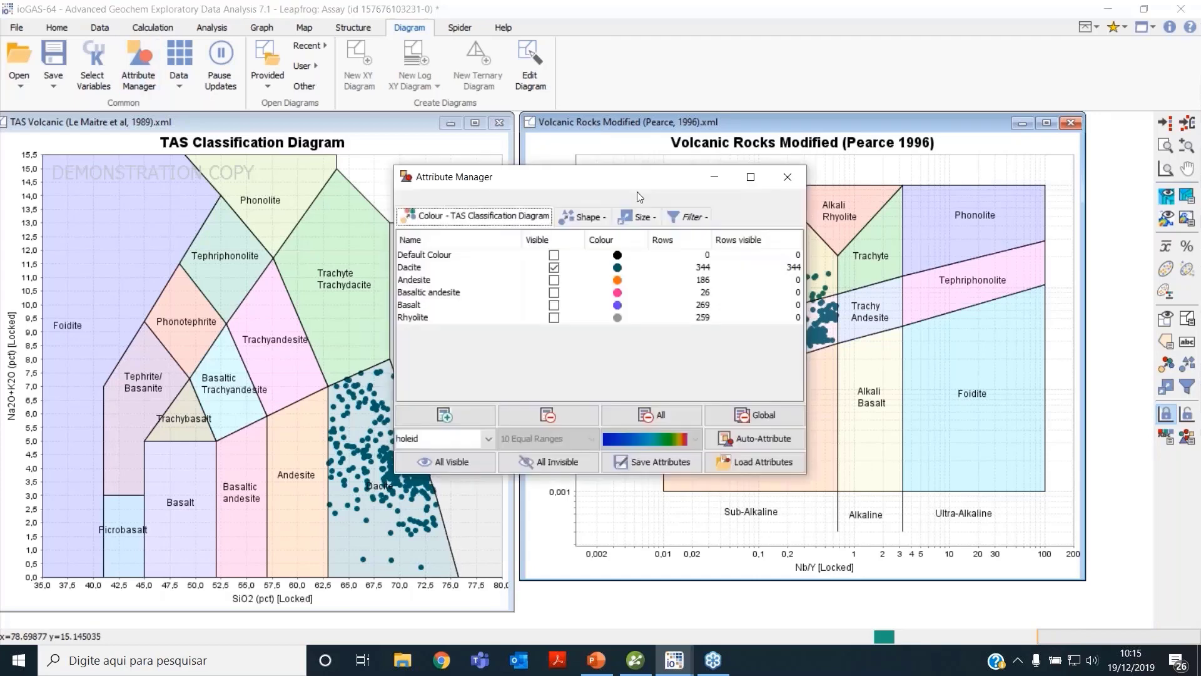
drag(637, 191, 561, 147)
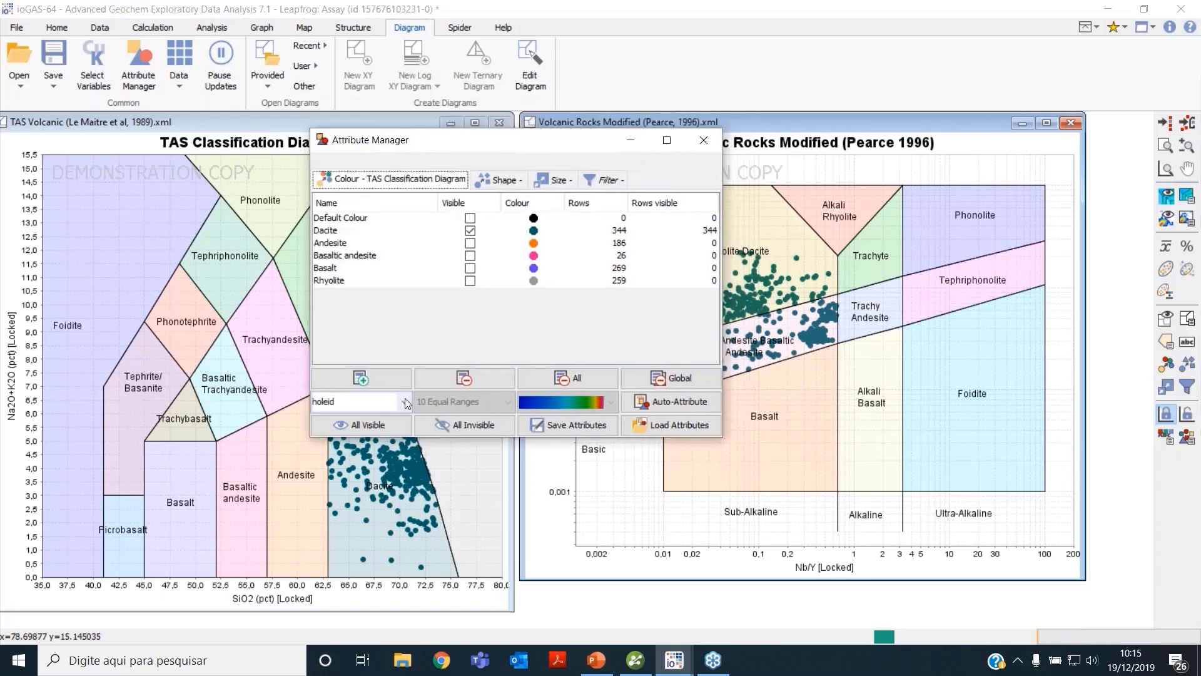
click(369, 376)
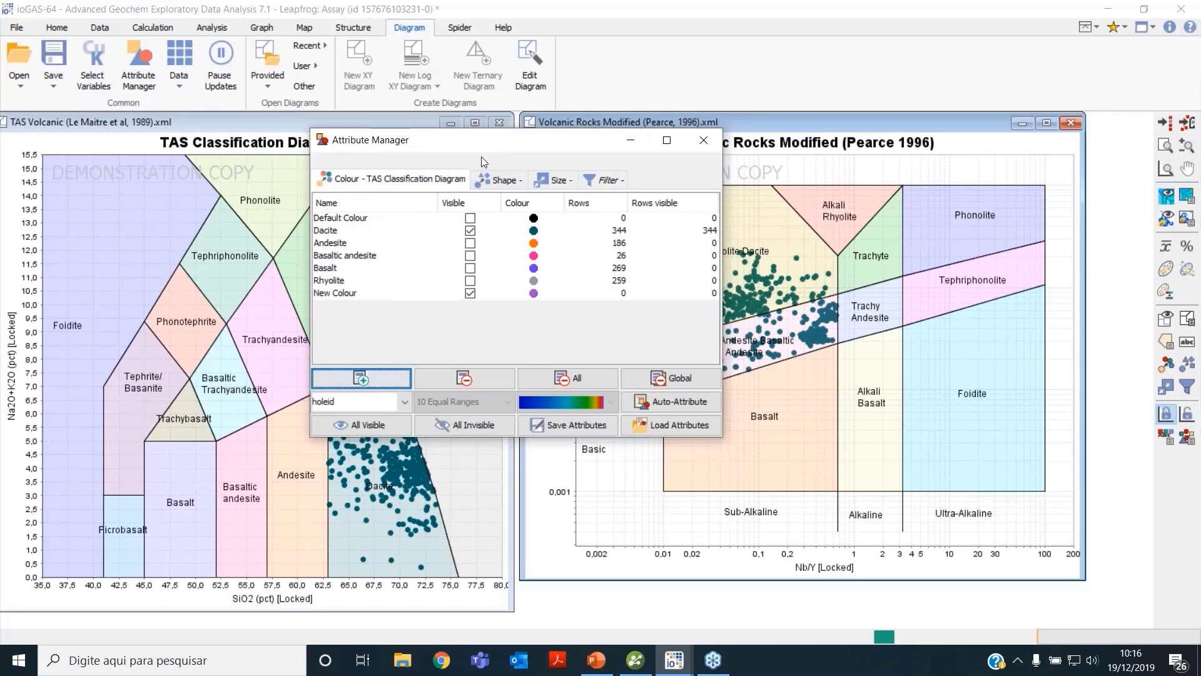
drag(483, 161, 460, 191)
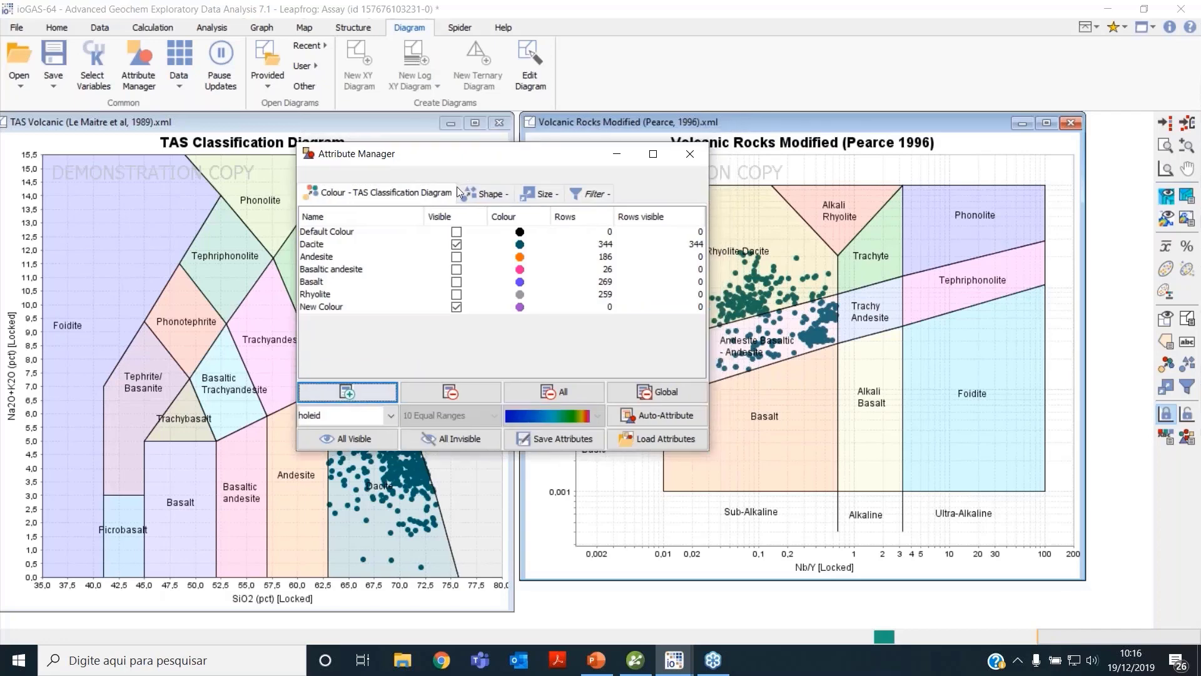
drag(503, 147, 1011, 171)
drag(926, 183, 991, 147)
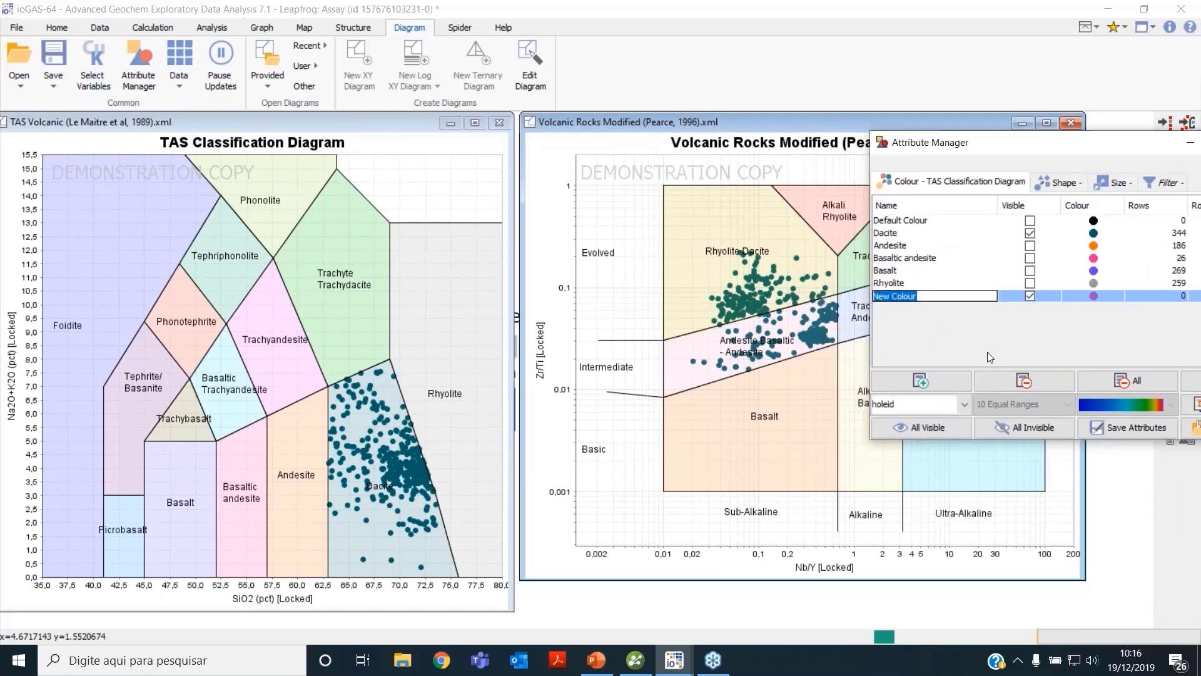
text(ABA)
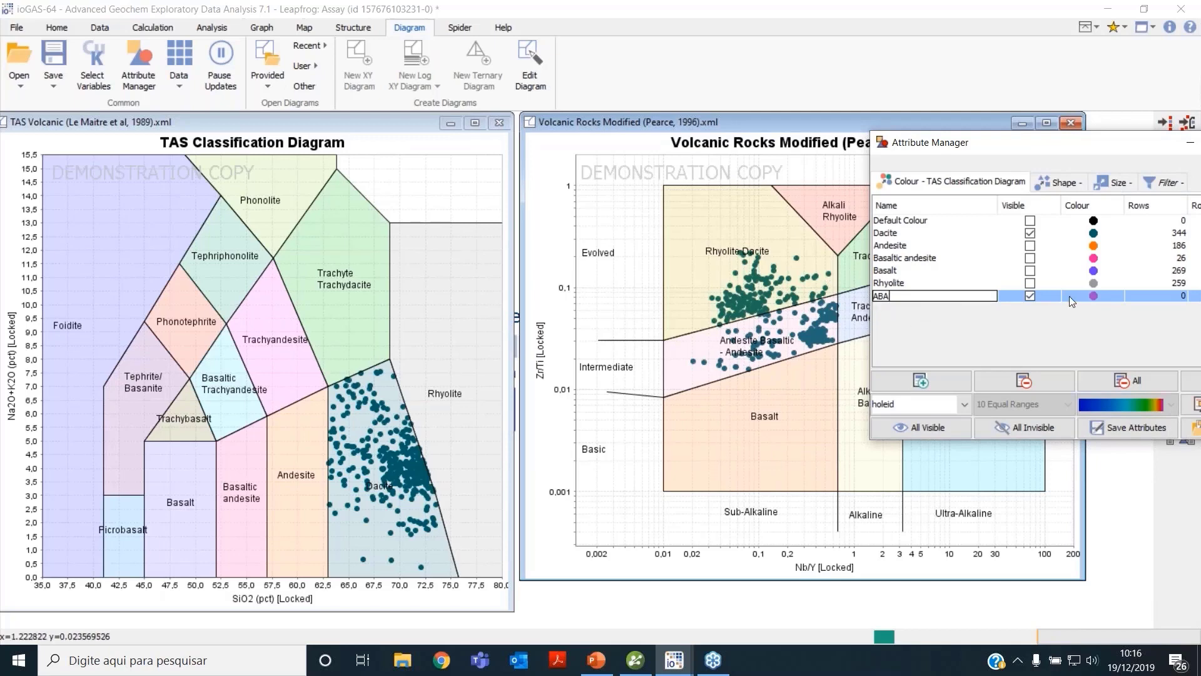
click(912, 284)
click(910, 295)
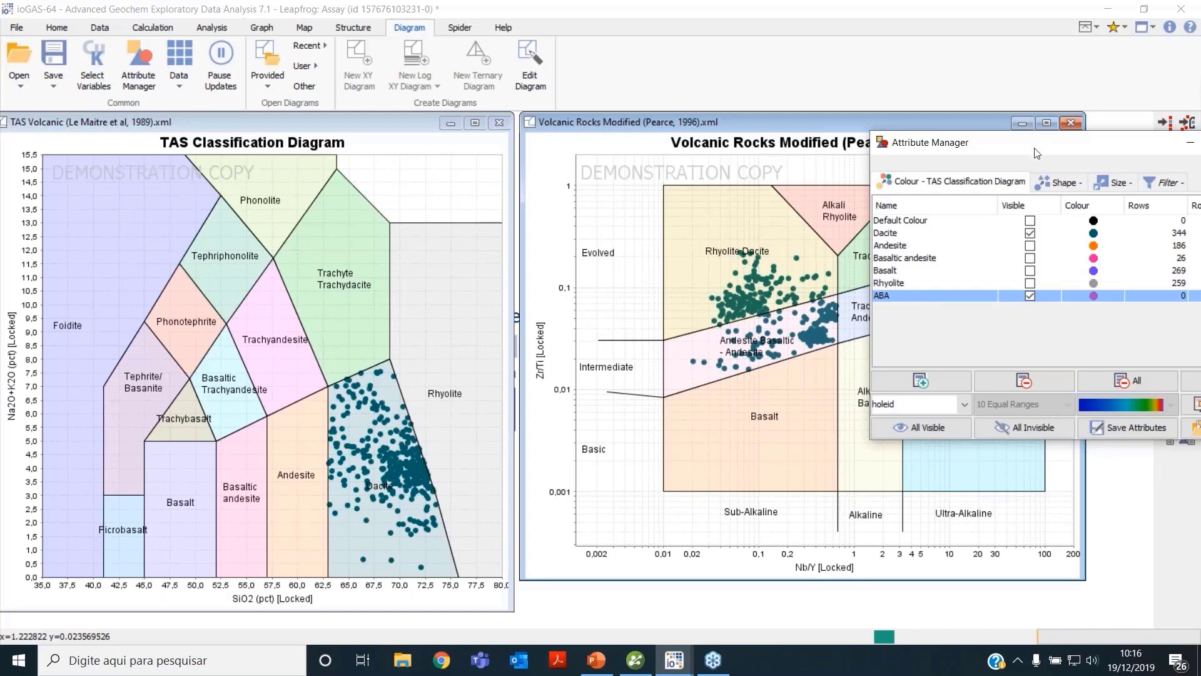
Assign the Dacite samples lying in the Andesite/Basaltic-Andesite field of the Pearce diagram to the ABA colour group.
drag(1030, 160, 441, 274)
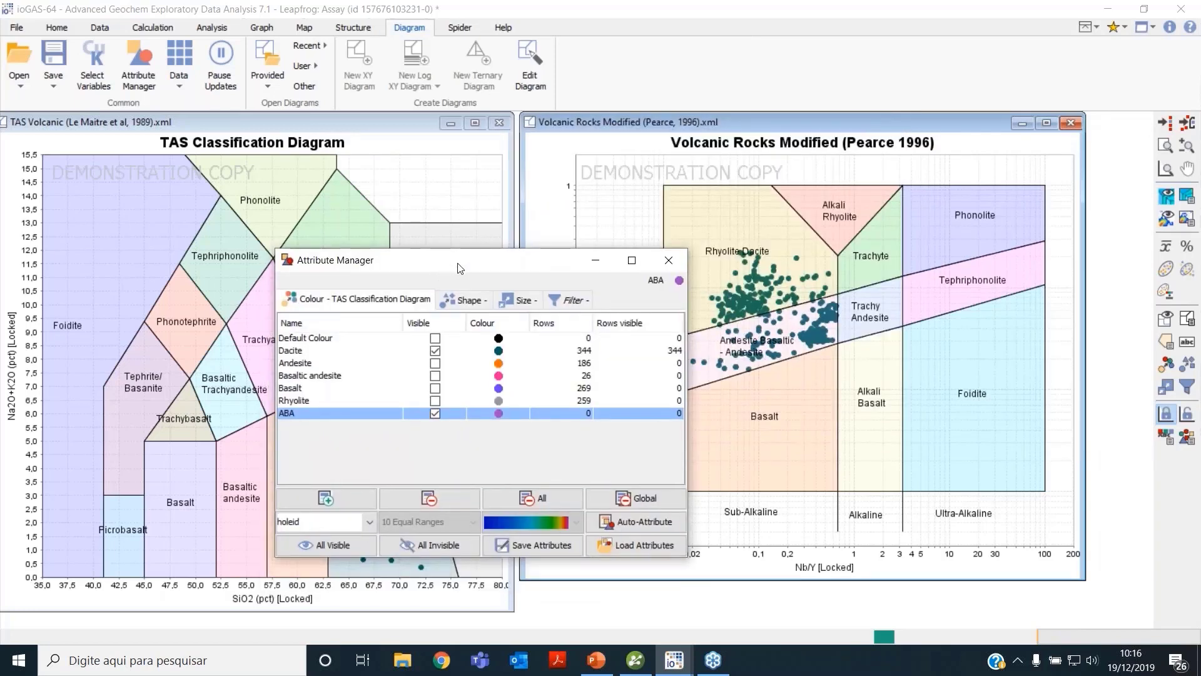
click(1187, 125)
drag(555, 260, 621, 184)
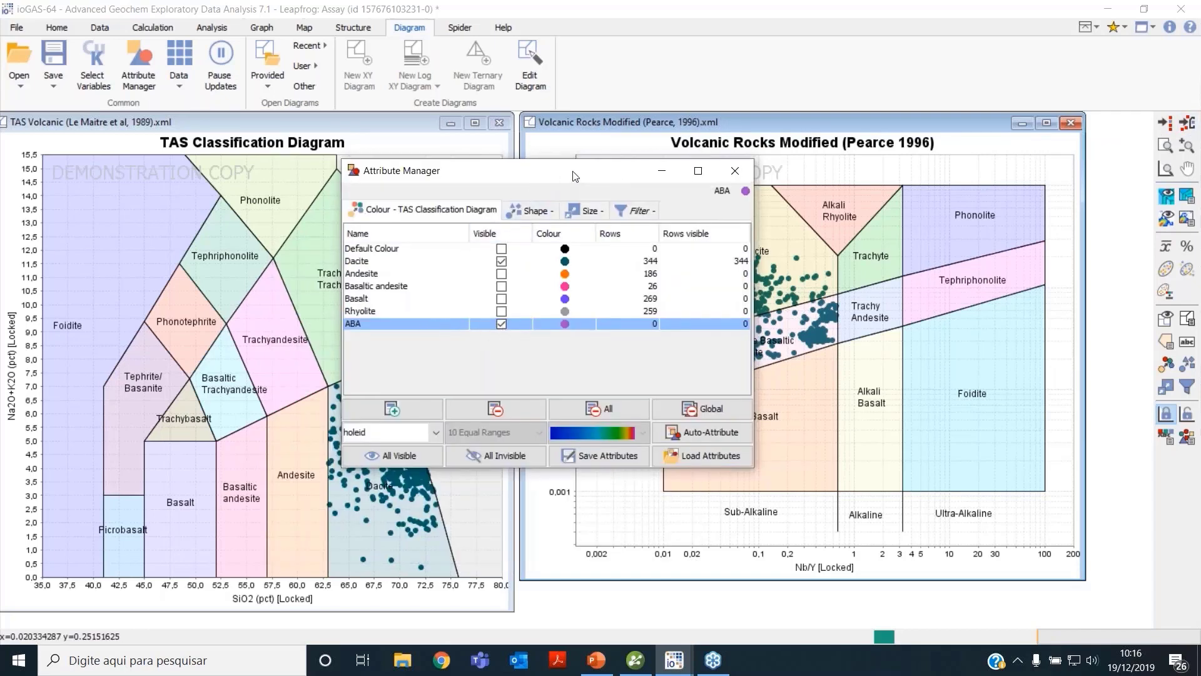
drag(573, 173, 363, 155)
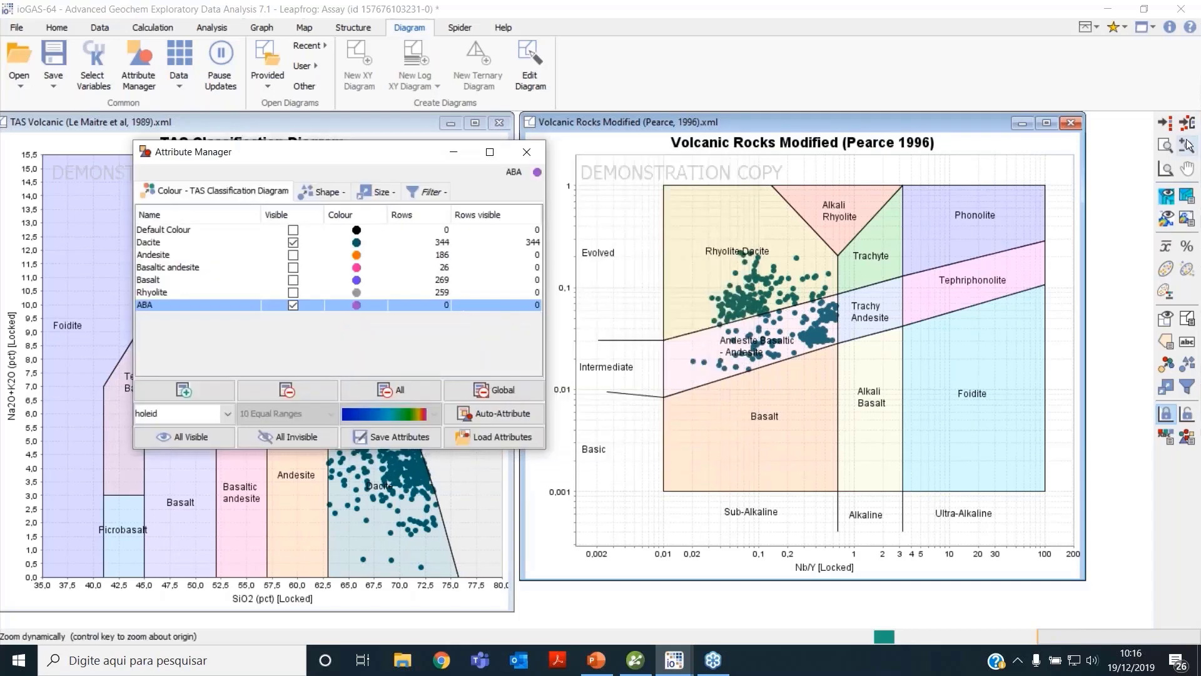
click(1186, 146)
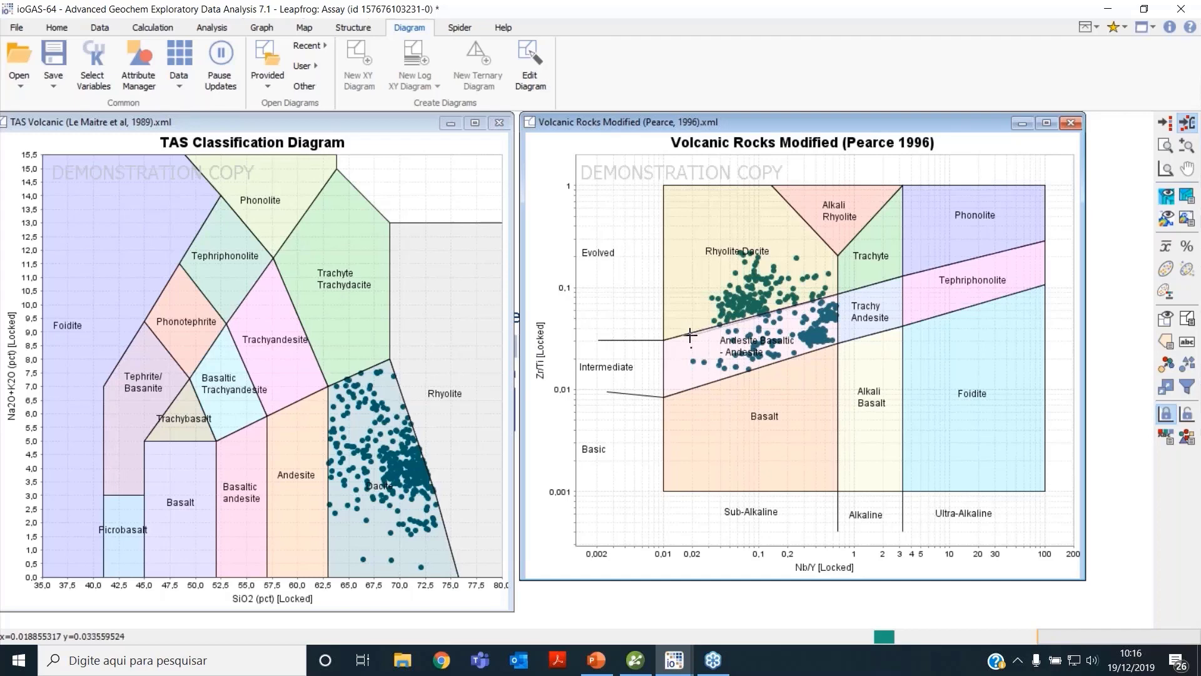
mouse_move(689, 336)
mouse_down()
mouse_move(682, 391)
mouse_move(840, 345)
mouse_up()
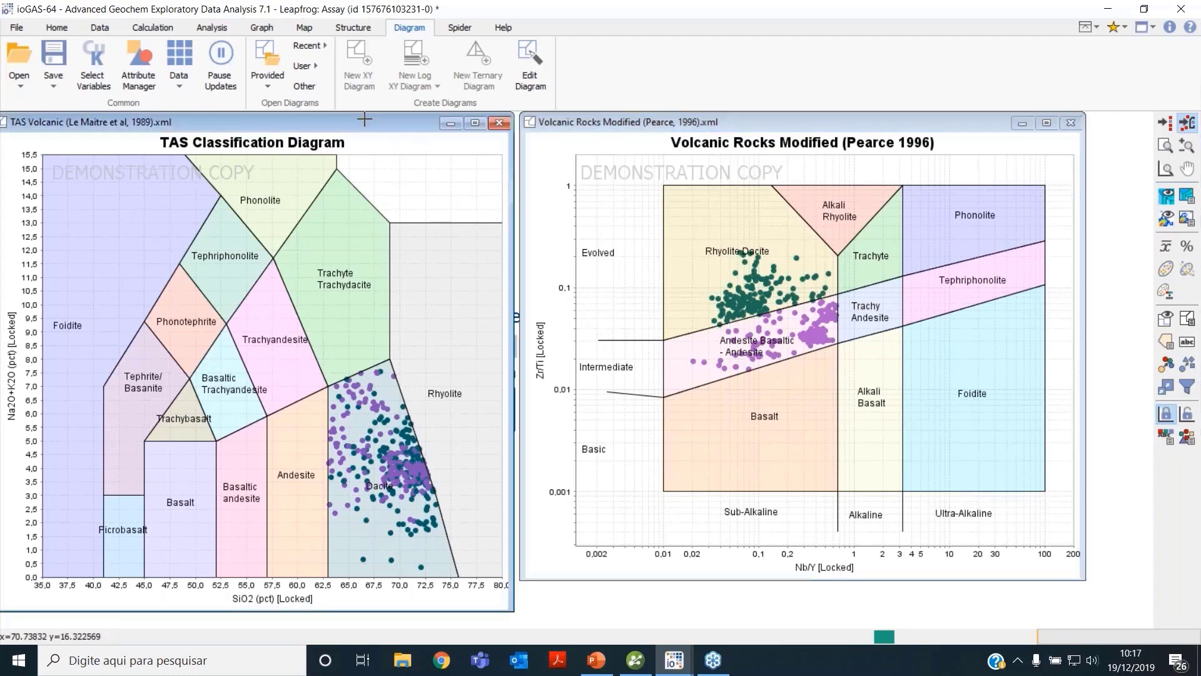
Switch to Leapfrog Geo and examine how the ABA and Dacite samples are distributed along the drillholes.
mouse_move(648, 669)
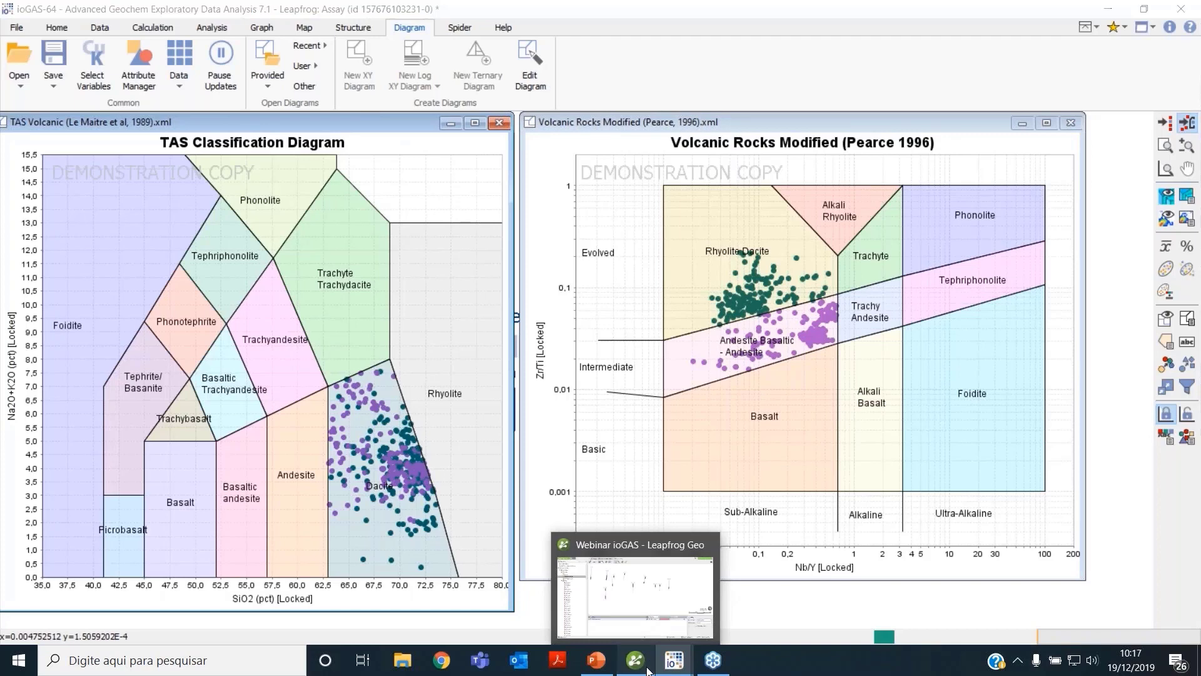
click(648, 669)
drag(688, 343, 910, 332)
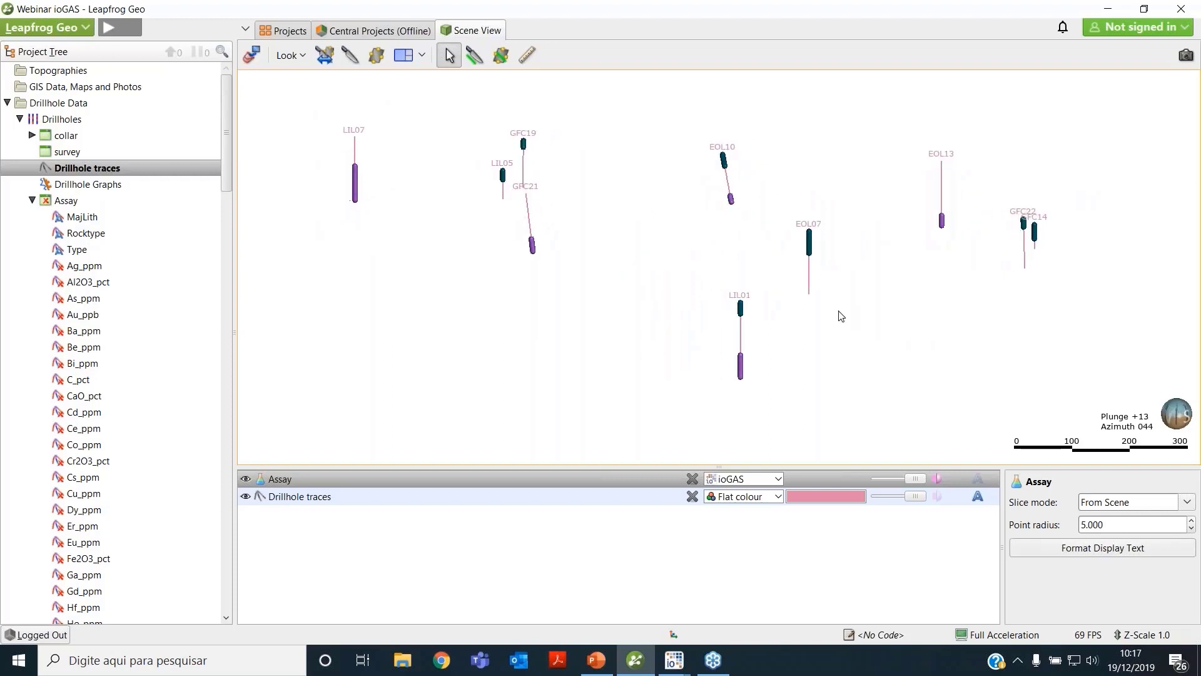
right_drag(839, 313, 849, 314)
drag(849, 314, 894, 335)
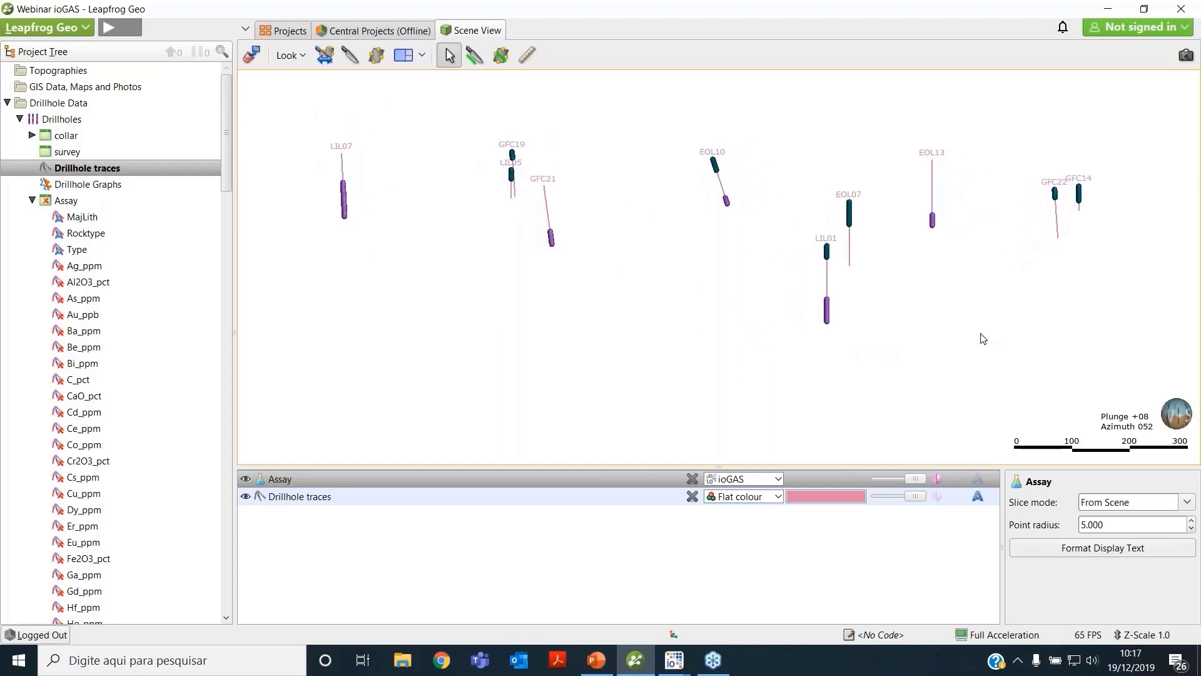
drag(1019, 286, 700, 332)
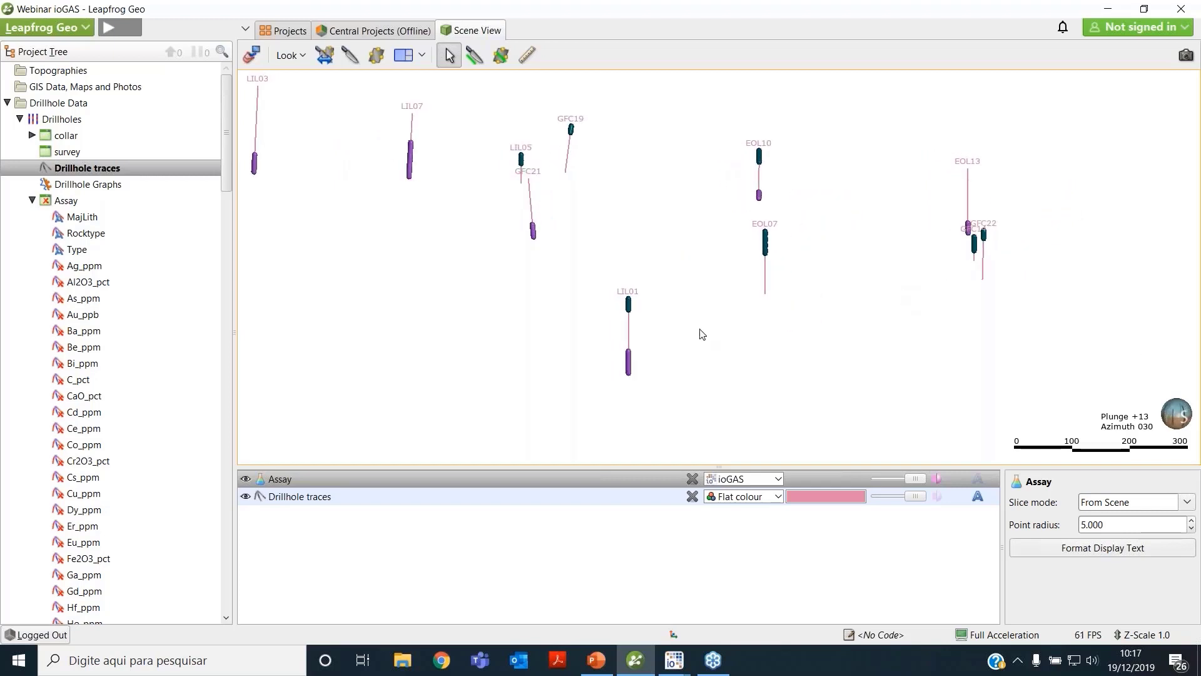
Return to ioGAS, make all colour groups visible, and close the Attribute Manager.
click(670, 667)
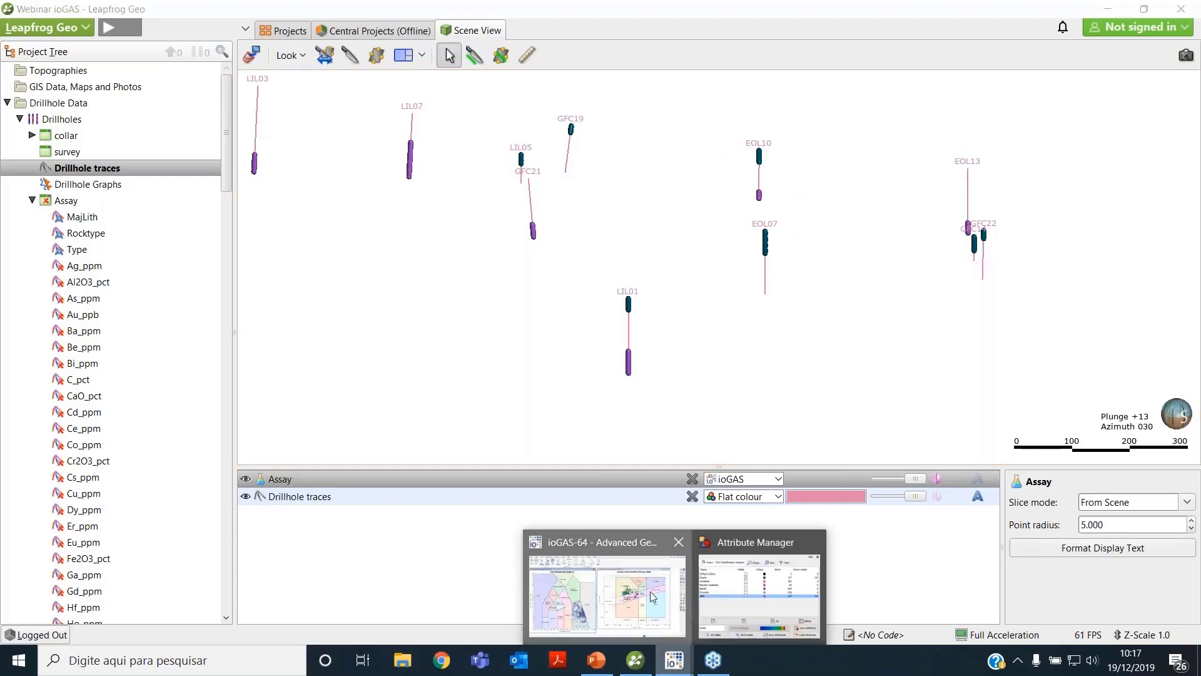
click(652, 596)
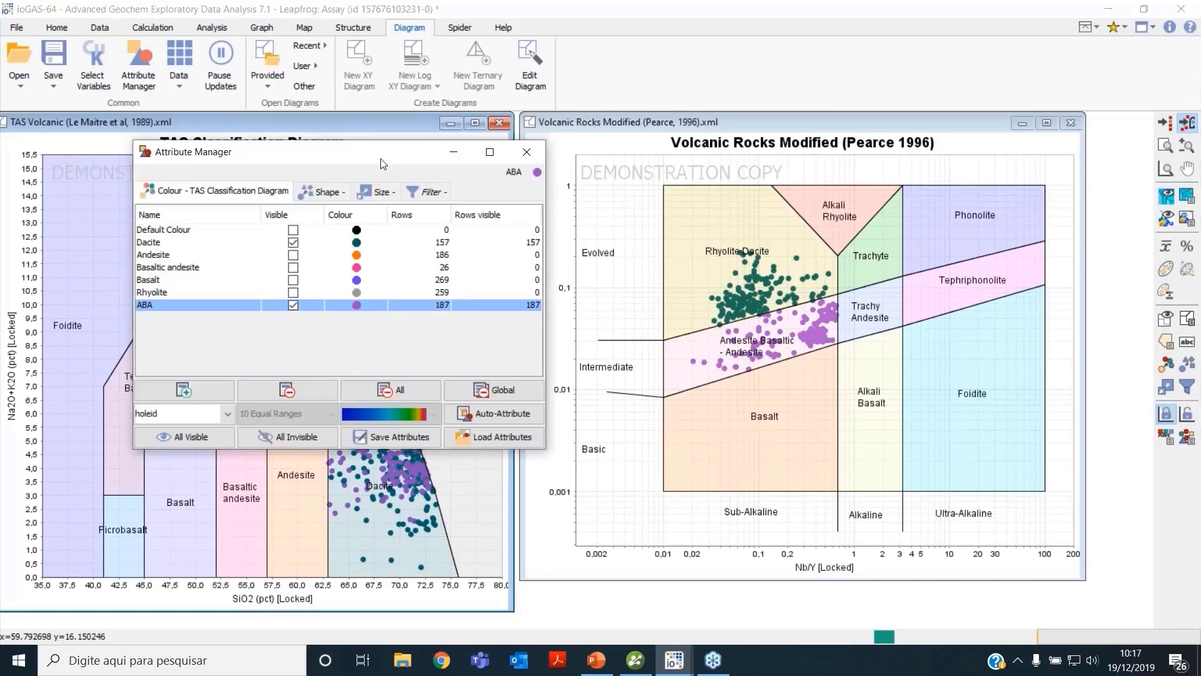
drag(384, 163, 745, 162)
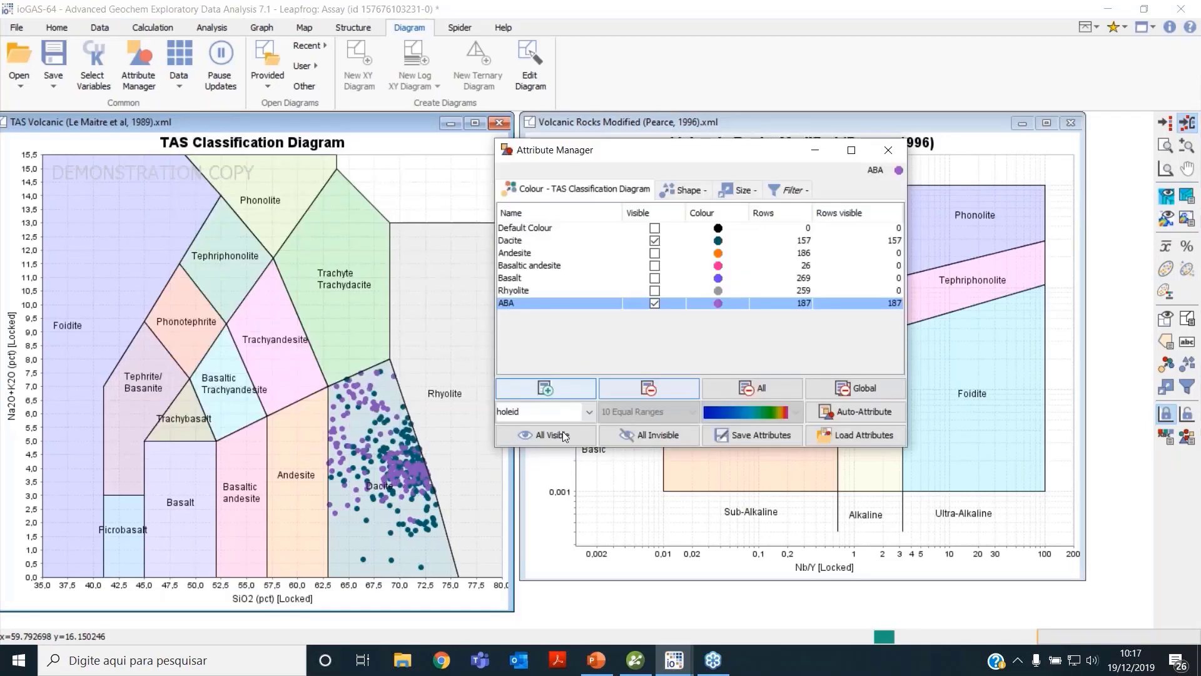
click(561, 431)
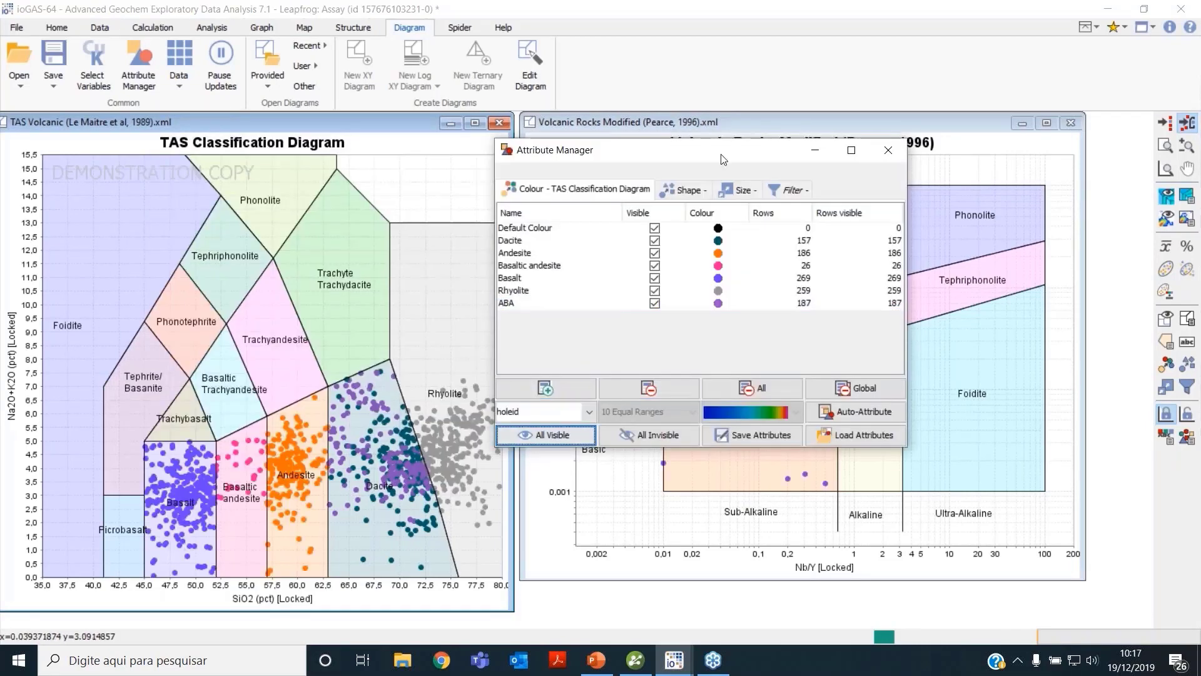
drag(723, 159, 538, 200)
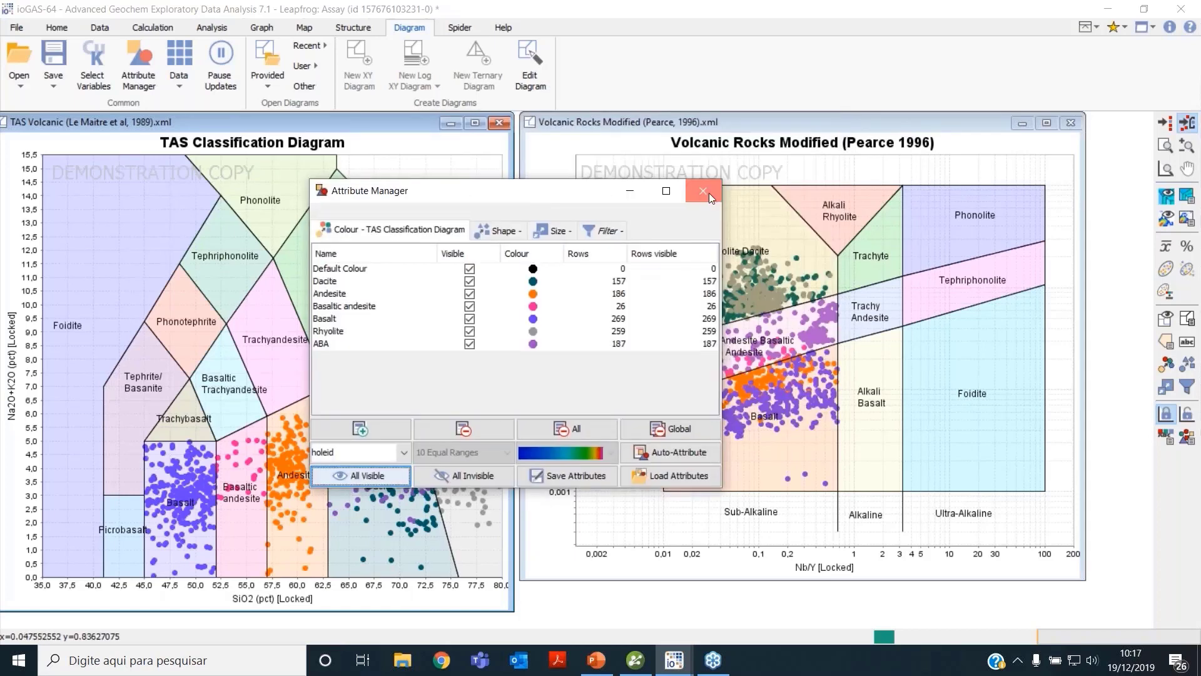
click(703, 191)
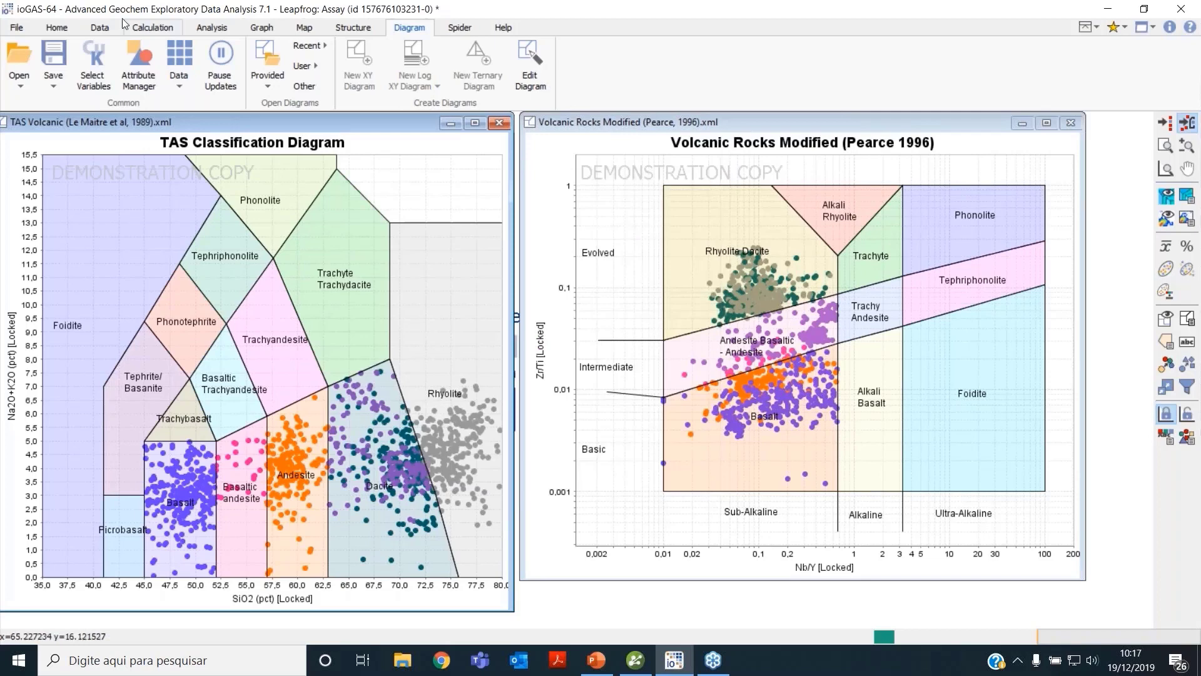
Make a new variable from the colour groups, keeping the column name Colour - TAS Classification Diagram.
click(99, 28)
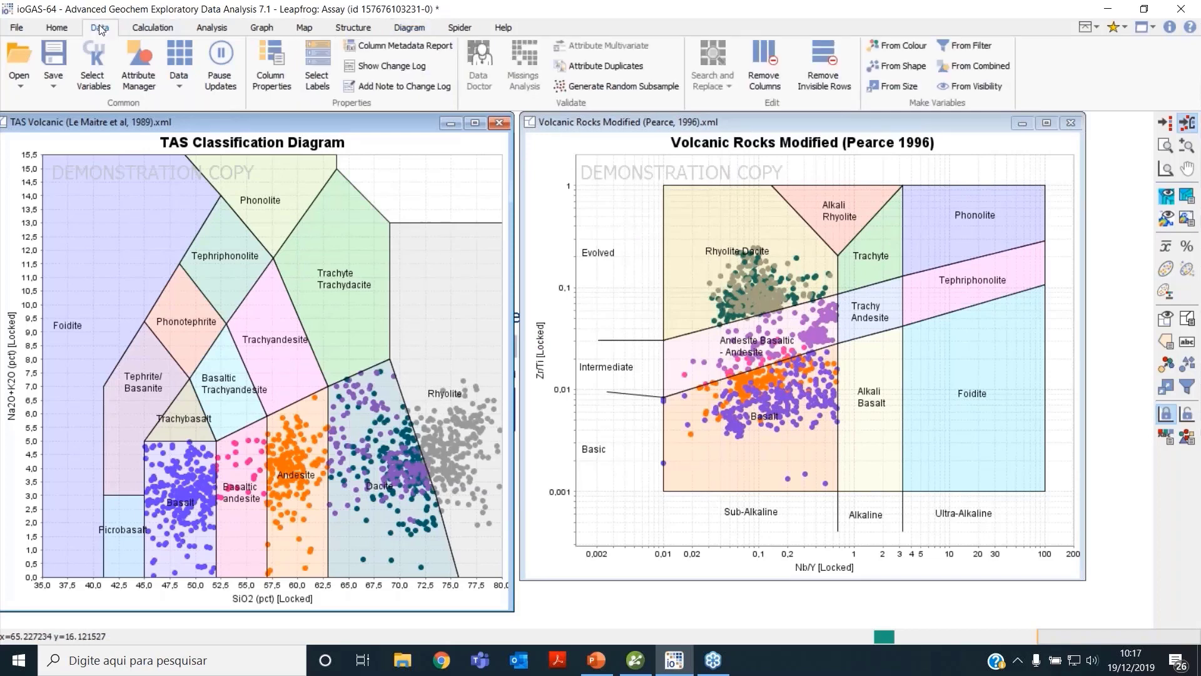
click(92, 80)
click(905, 49)
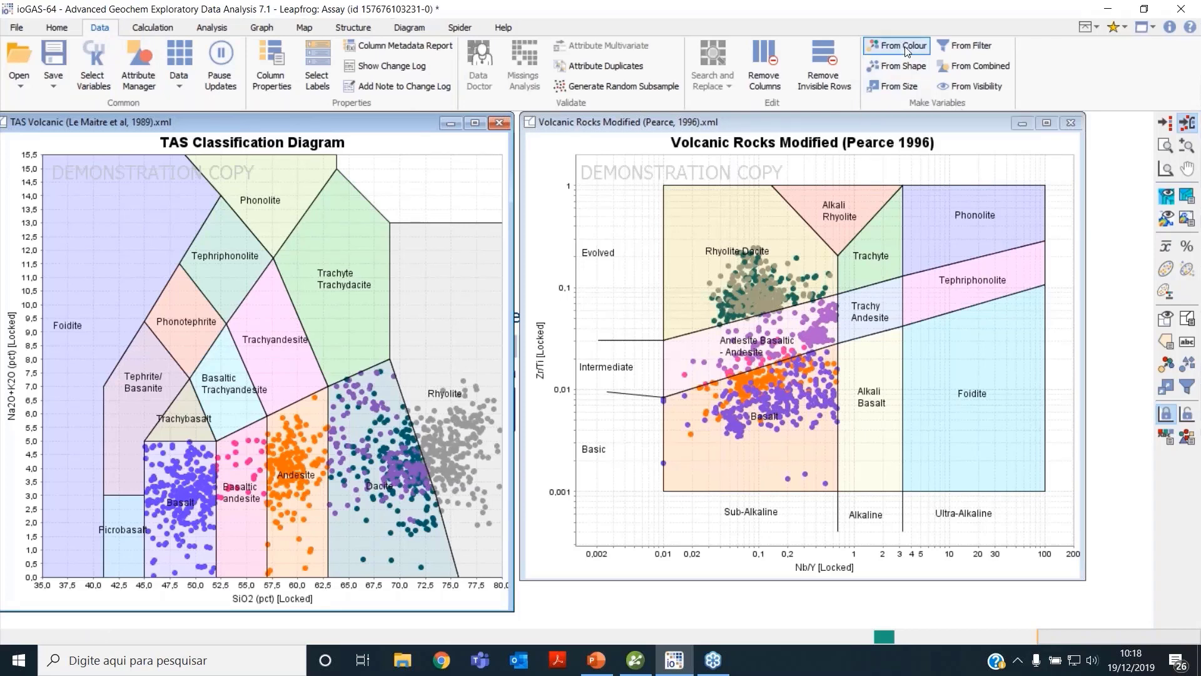
drag(619, 313, 678, 256)
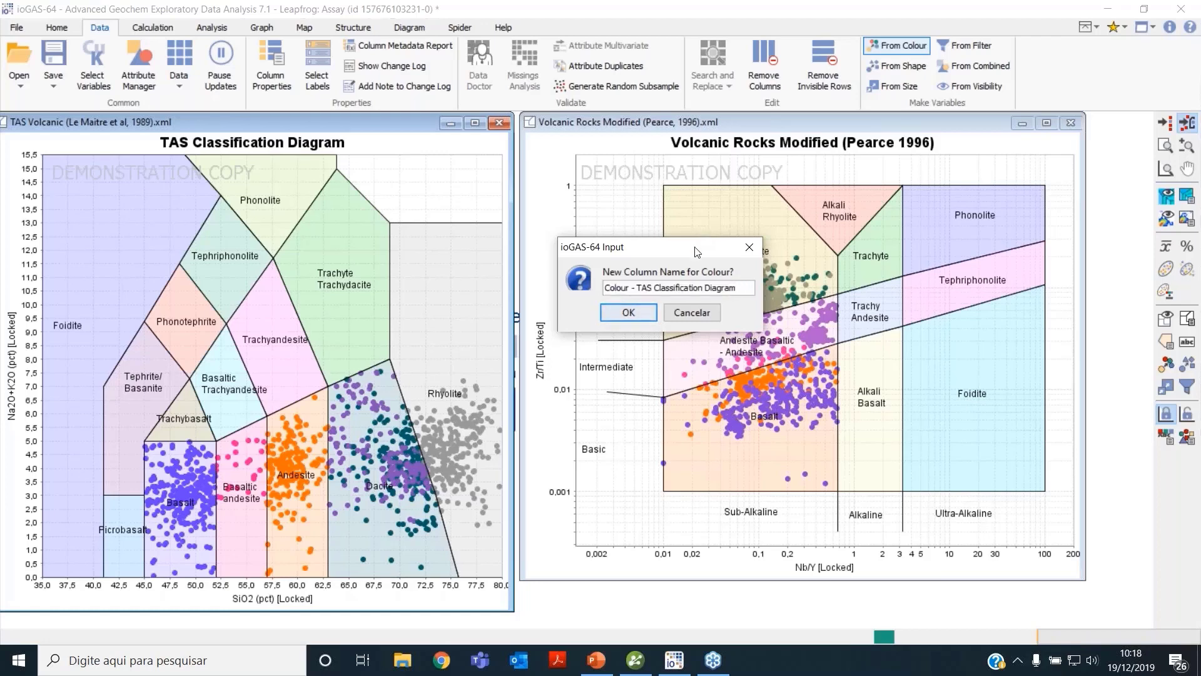
drag(696, 253, 705, 214)
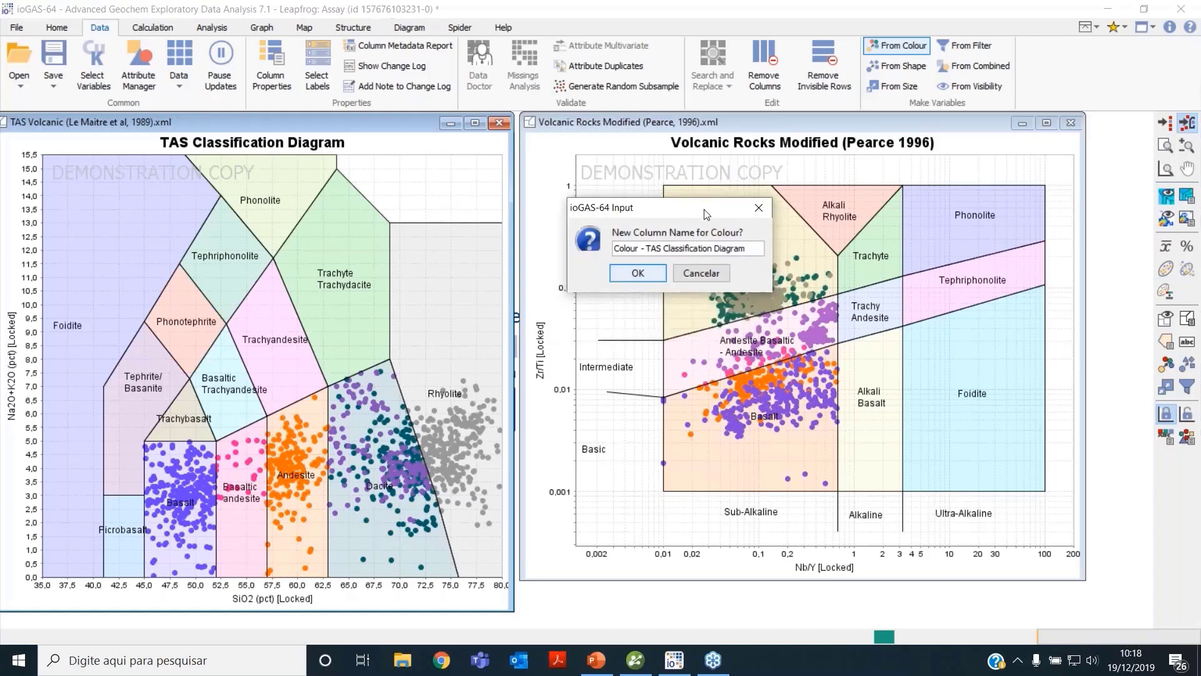
click(640, 272)
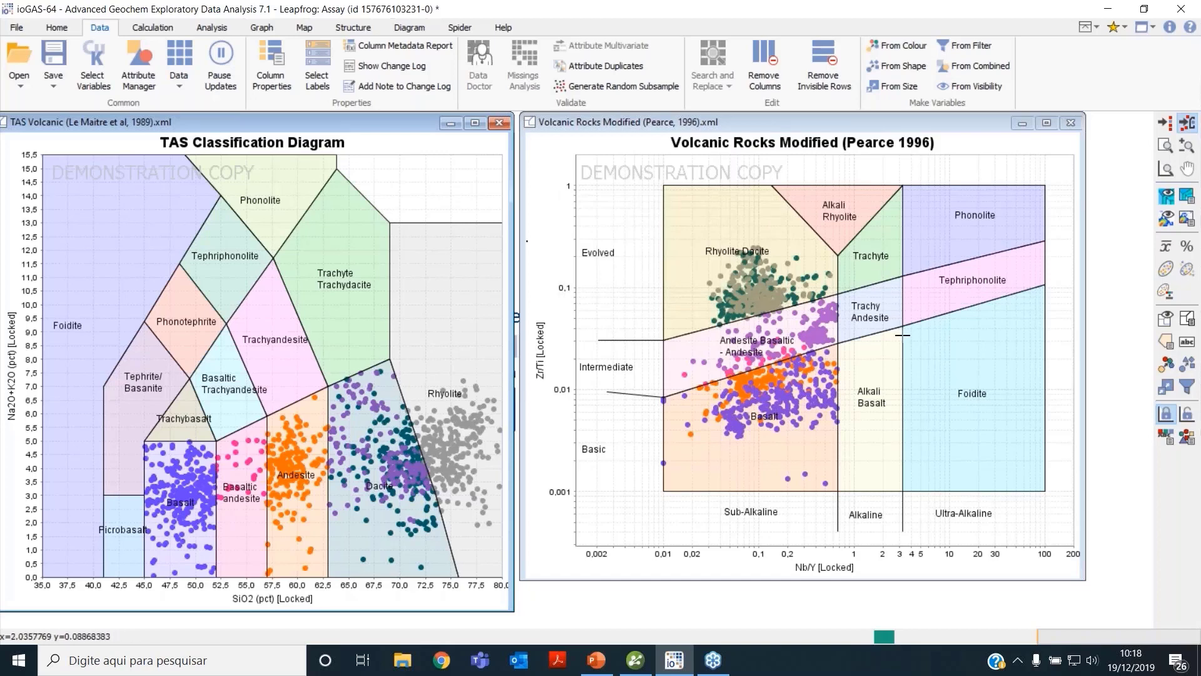
Switch to Leapfrog Geo and locate the new Colour__TAS_Classification_Diagram column under the Assay table.
mouse_move(640, 660)
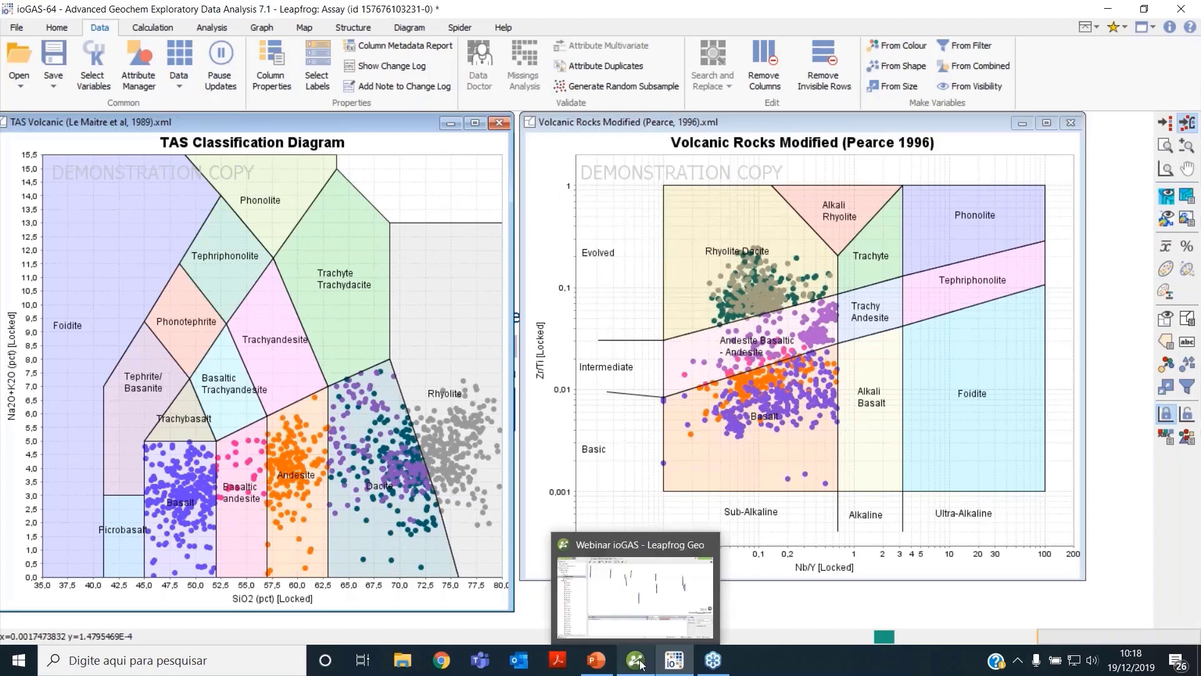
click(640, 662)
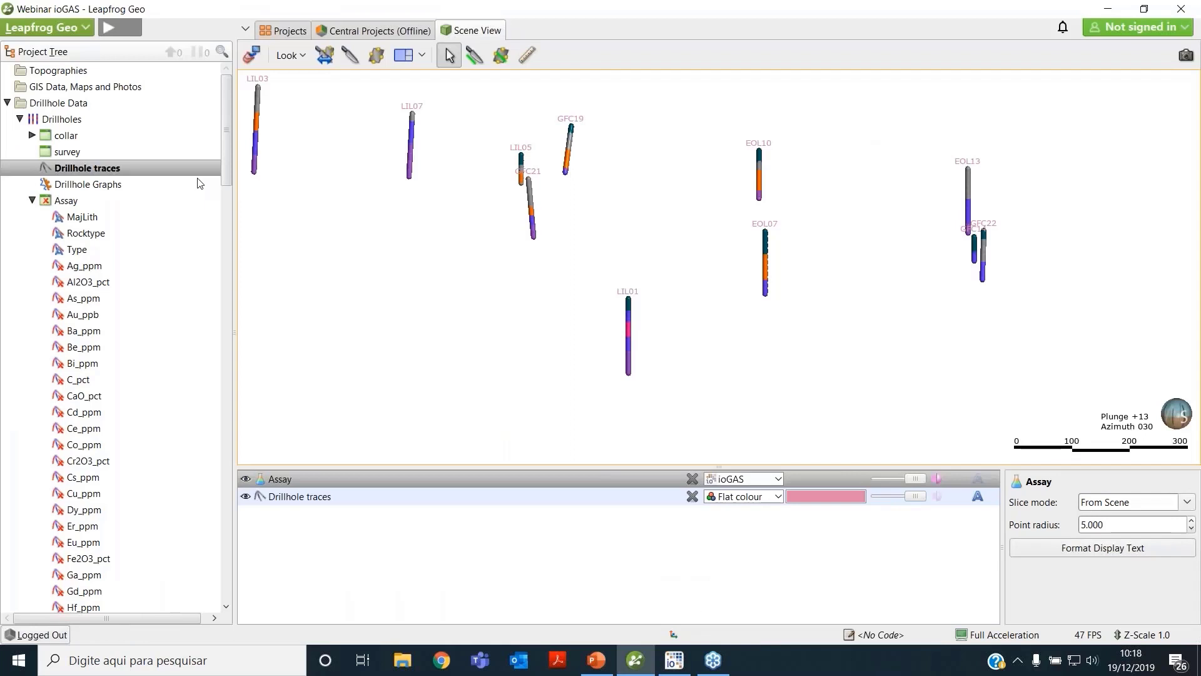
click(79, 201)
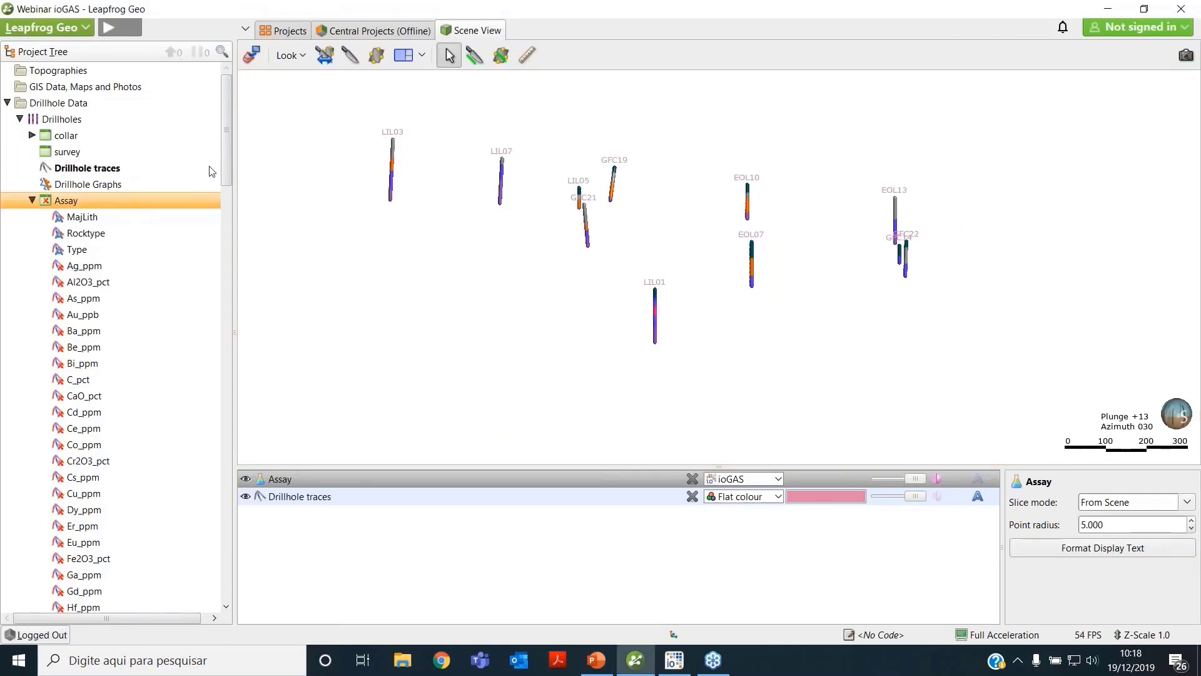
scroll(221, 160, down, 1)
scroll(222, 159, down, 15)
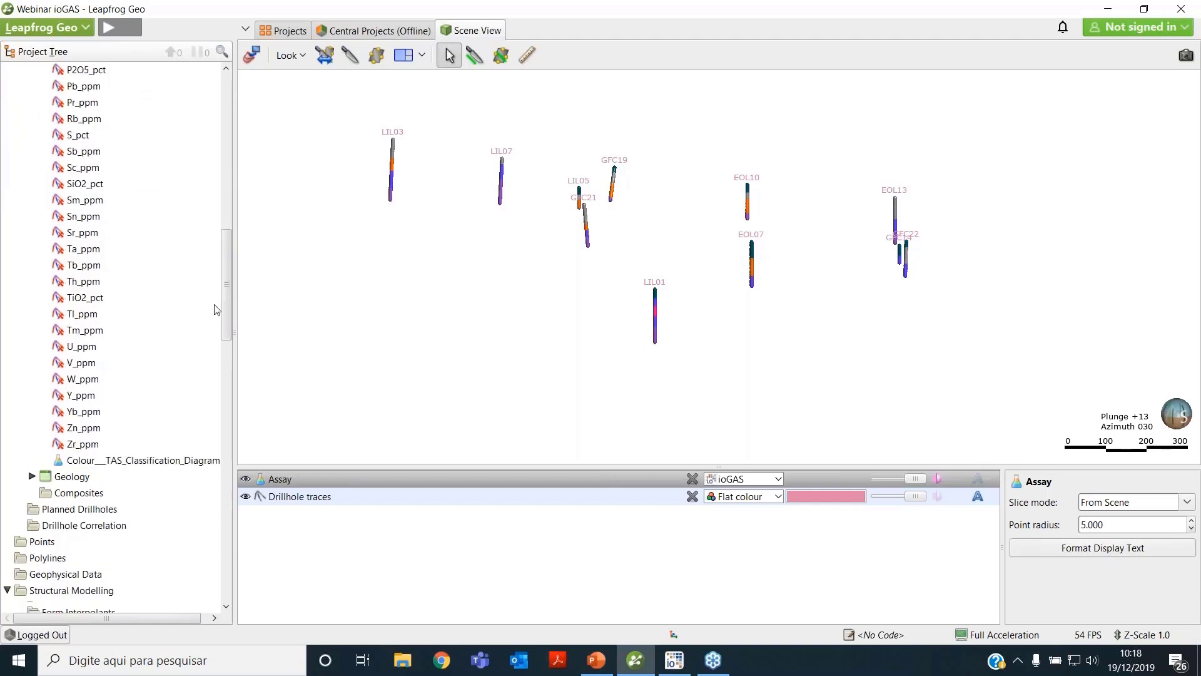
click(125, 377)
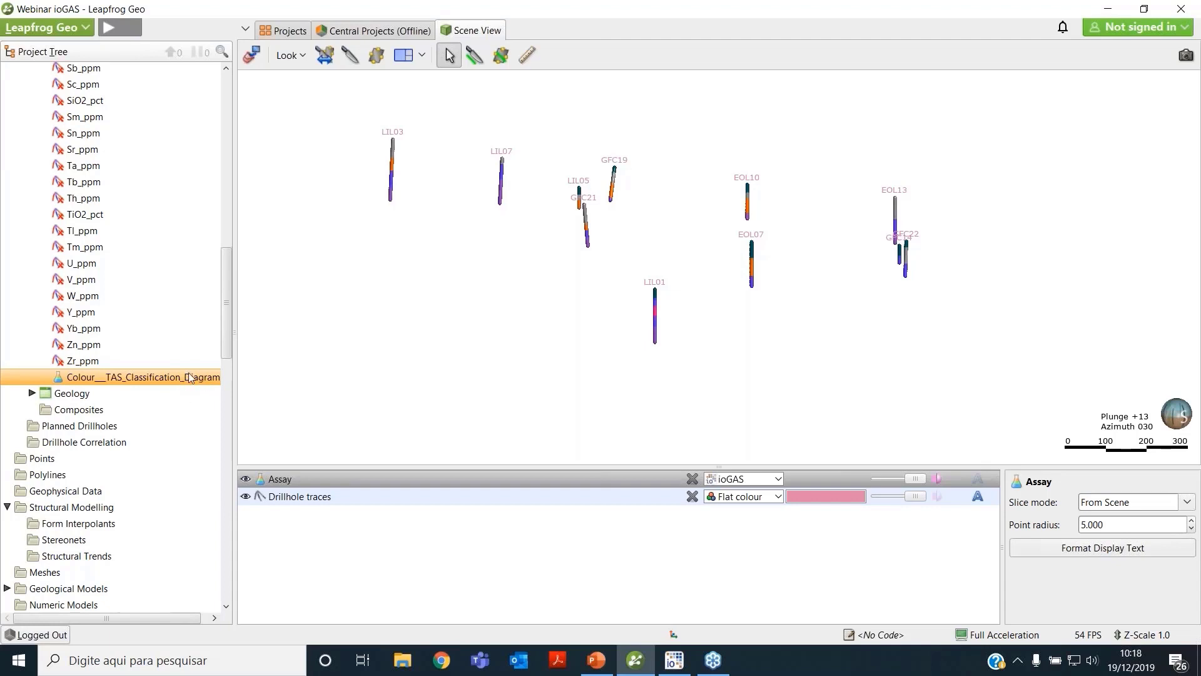
Disconnect the ioGAS link under Geochemistry in the project tree.
scroll(172, 397, down, 6)
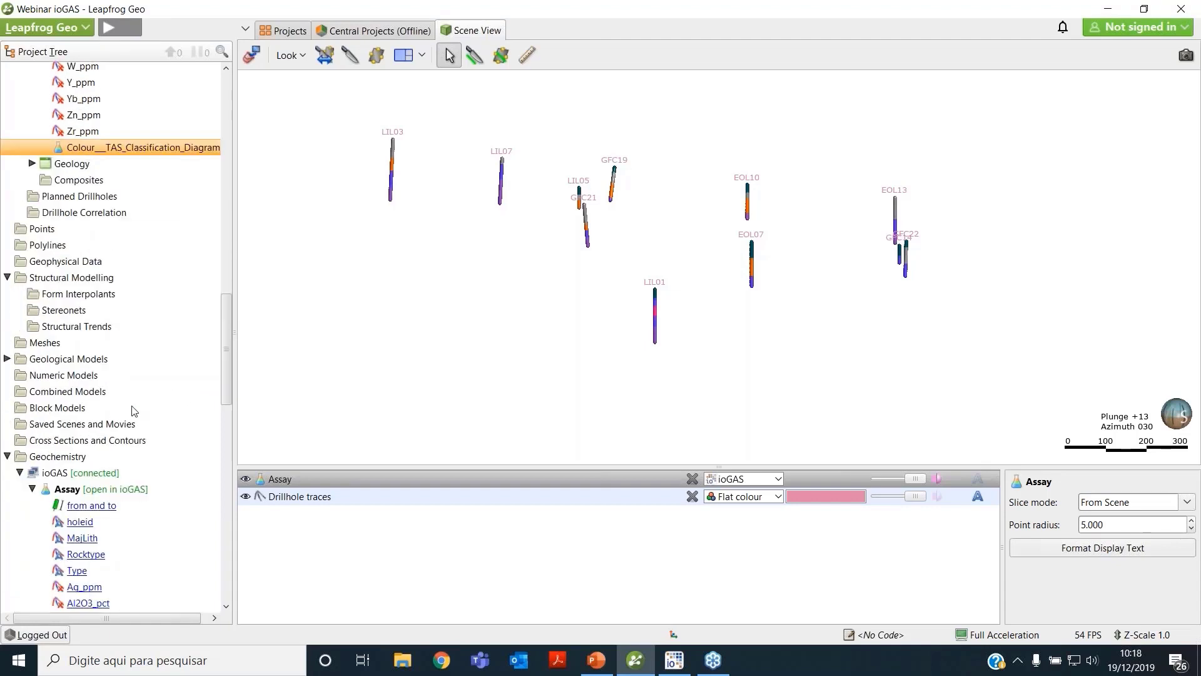
click(73, 416)
right_click(73, 418)
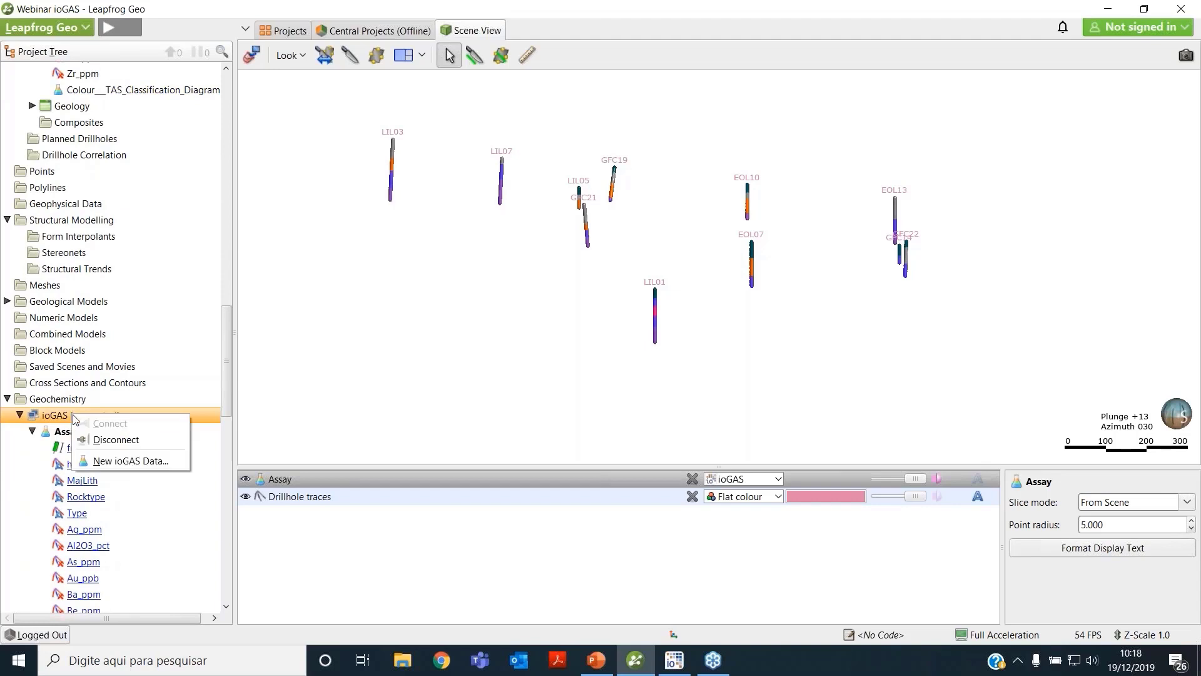
click(57, 420)
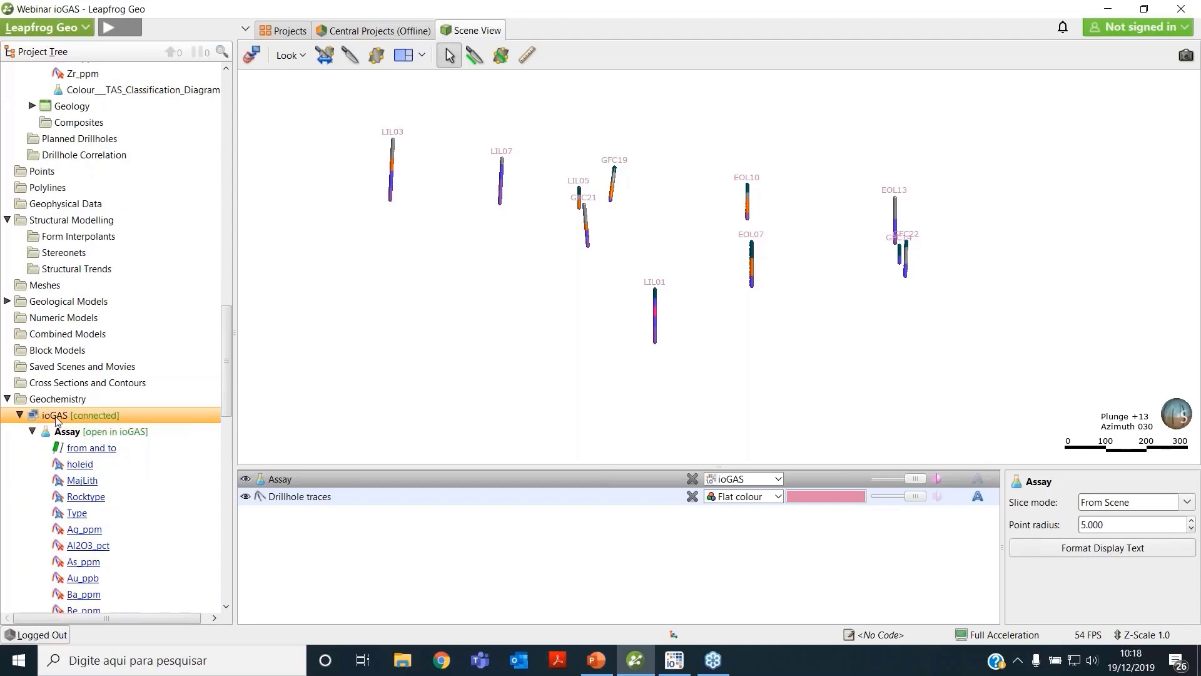
right_click(55, 417)
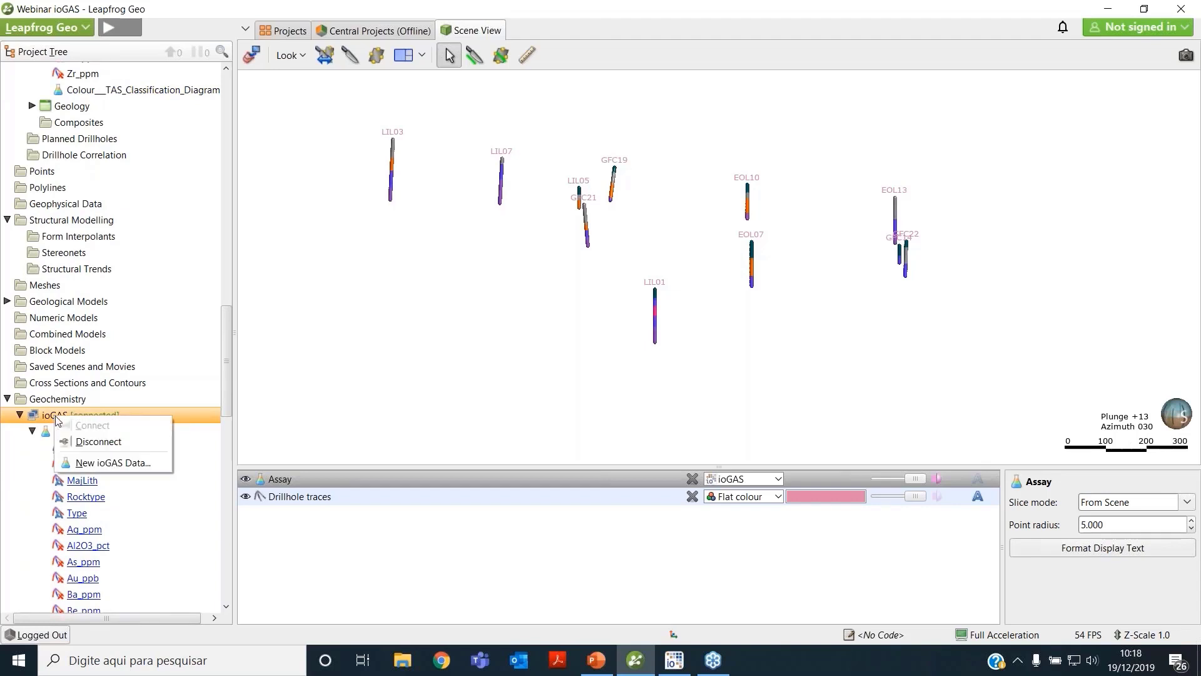
click(98, 442)
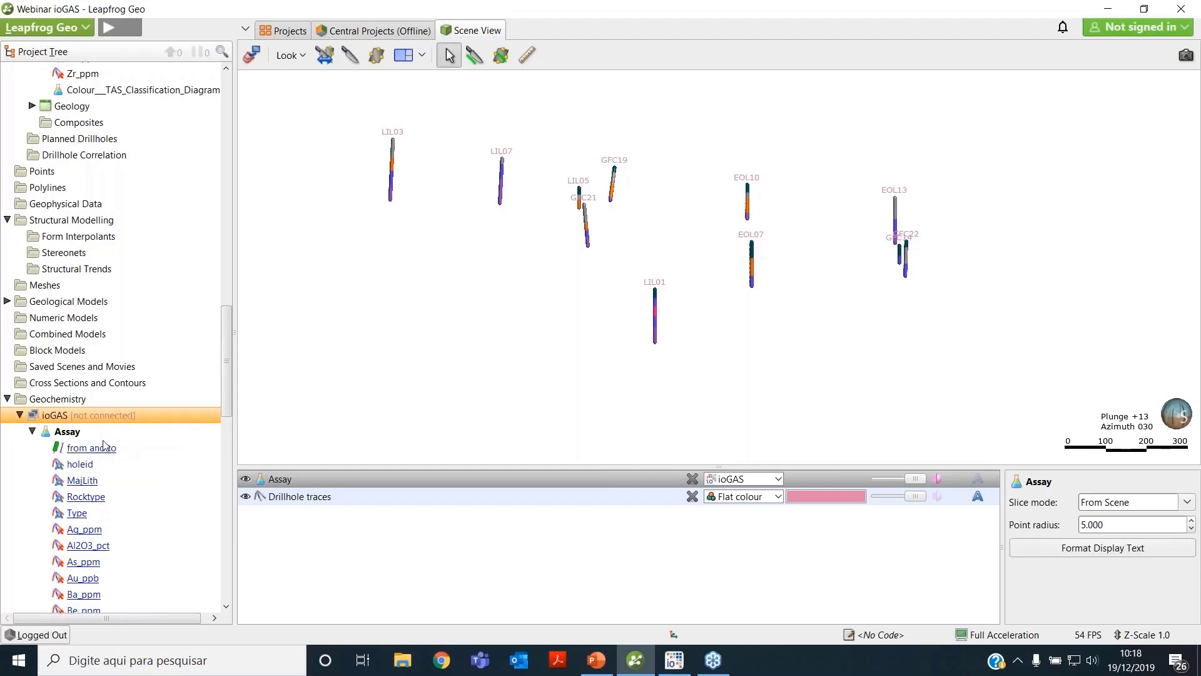
Clear the scene and display the Assay drillholes coloured by the Colour__TAS_Classification_Diagram column.
click(261, 60)
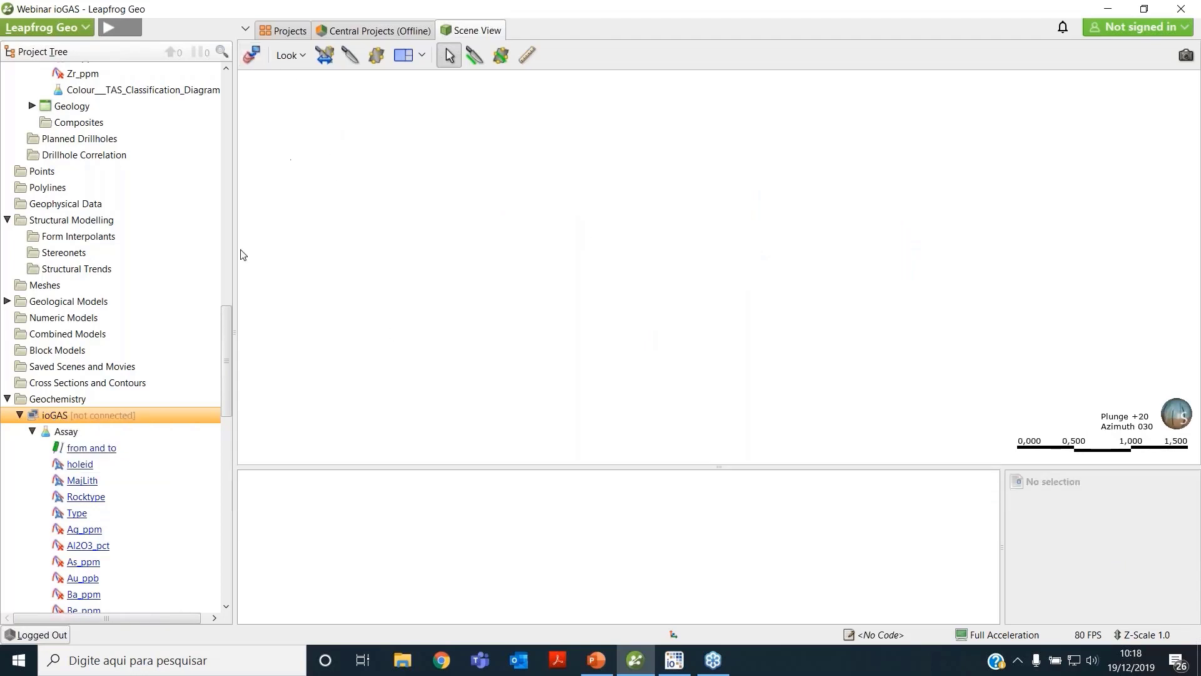
click(220, 355)
drag(226, 347, 236, 276)
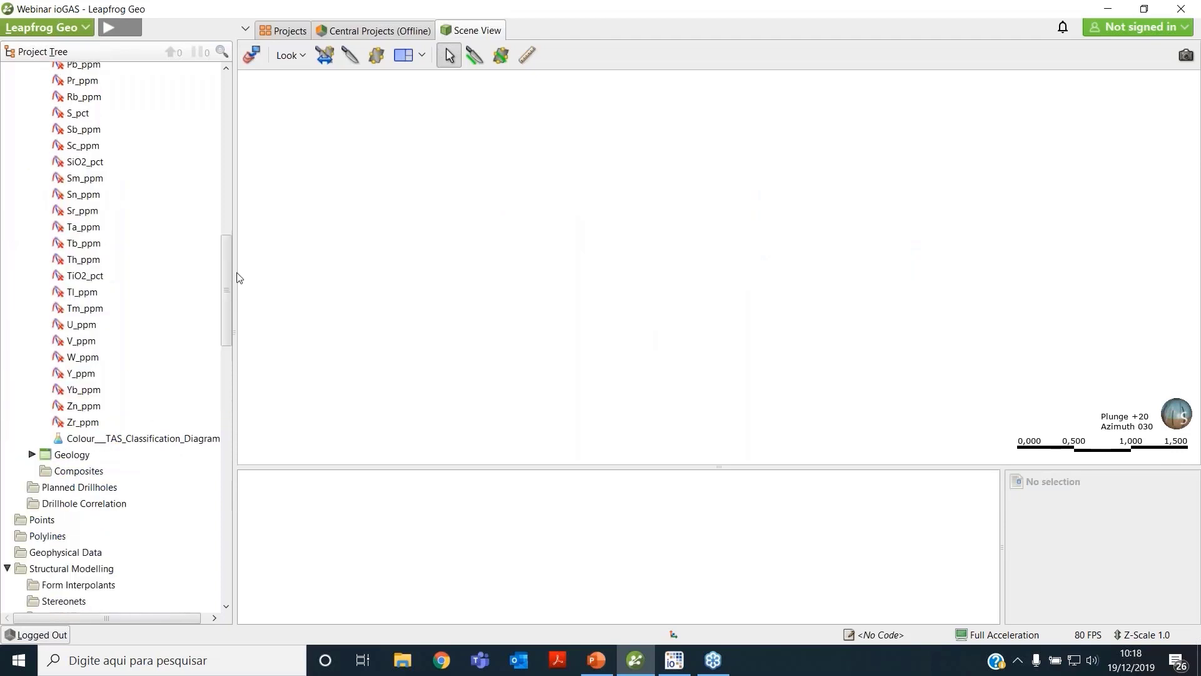
click(146, 443)
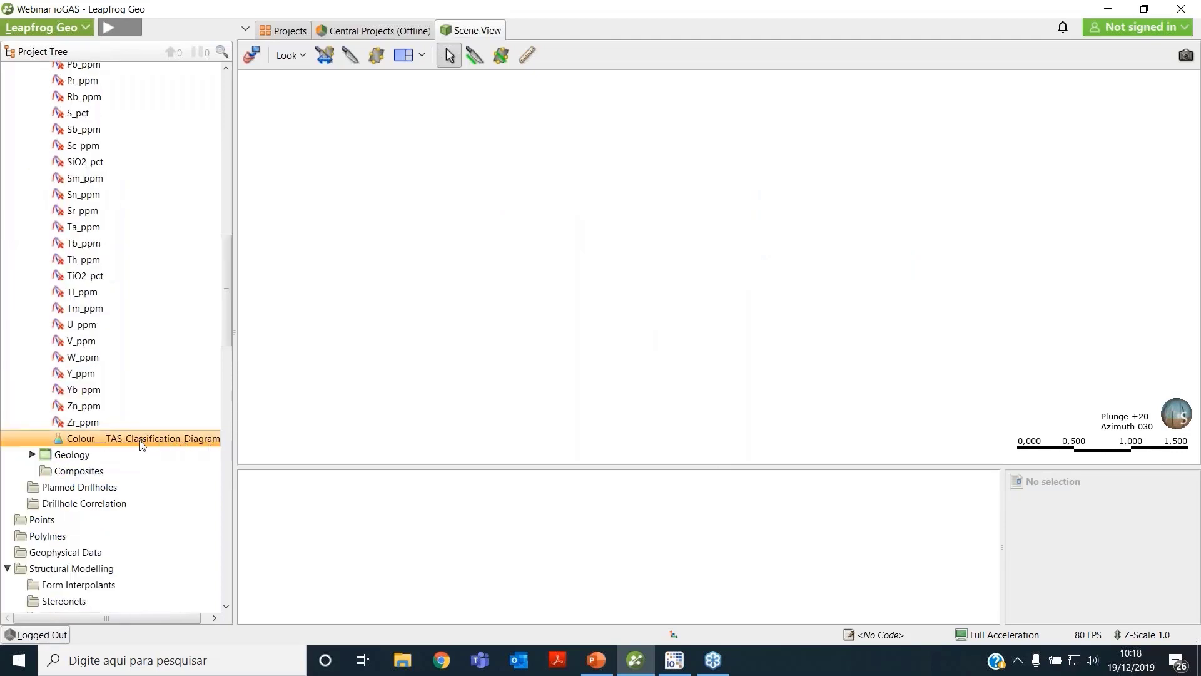
drag(141, 443, 566, 299)
click(937, 479)
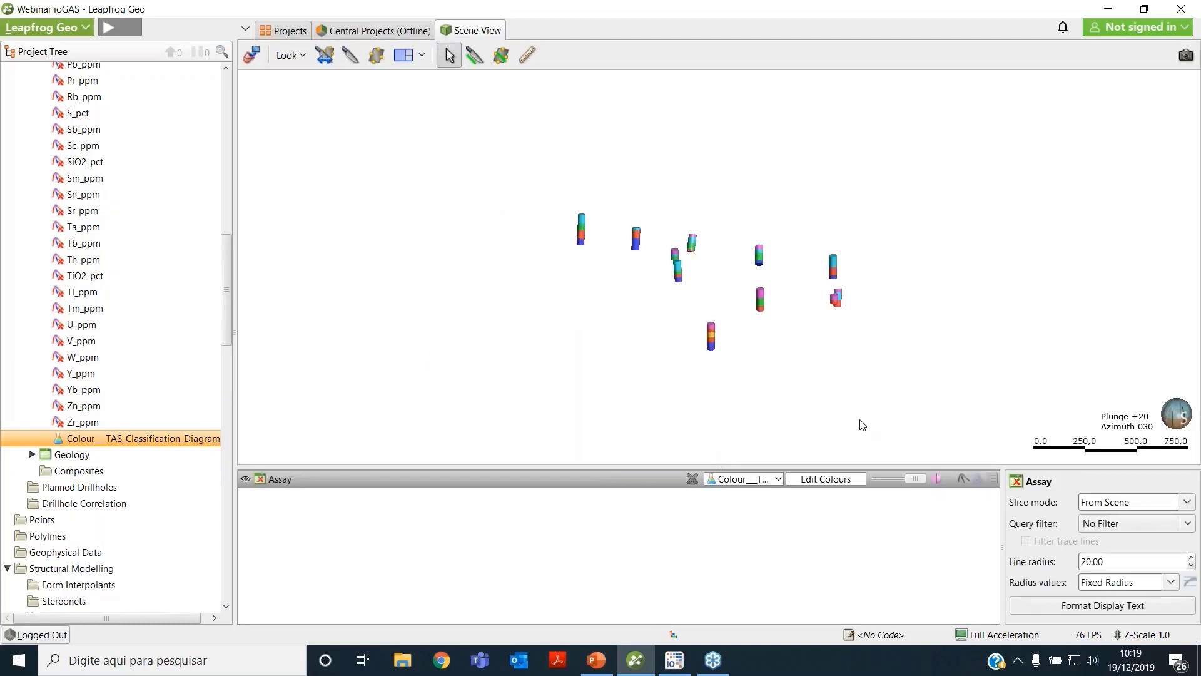
right_drag(756, 341, 654, 349)
scroll(654, 349, up, 3)
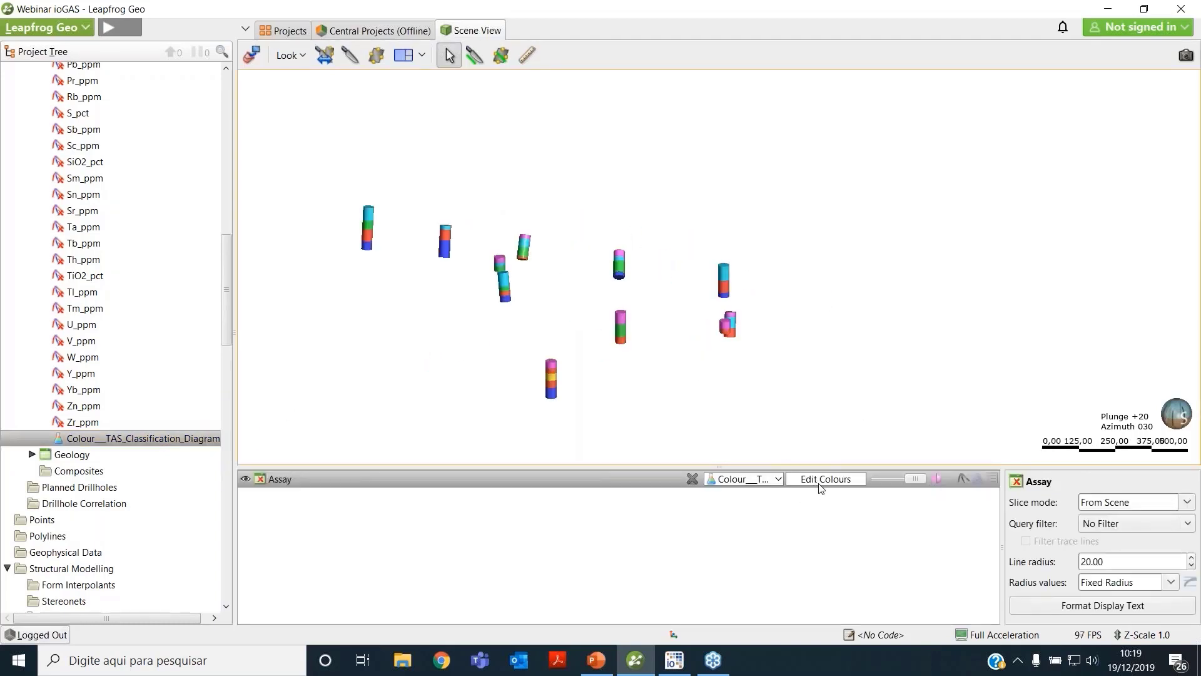
Review the colour legend of the TAS classification column and examine the rock types along the drillholes.
click(818, 478)
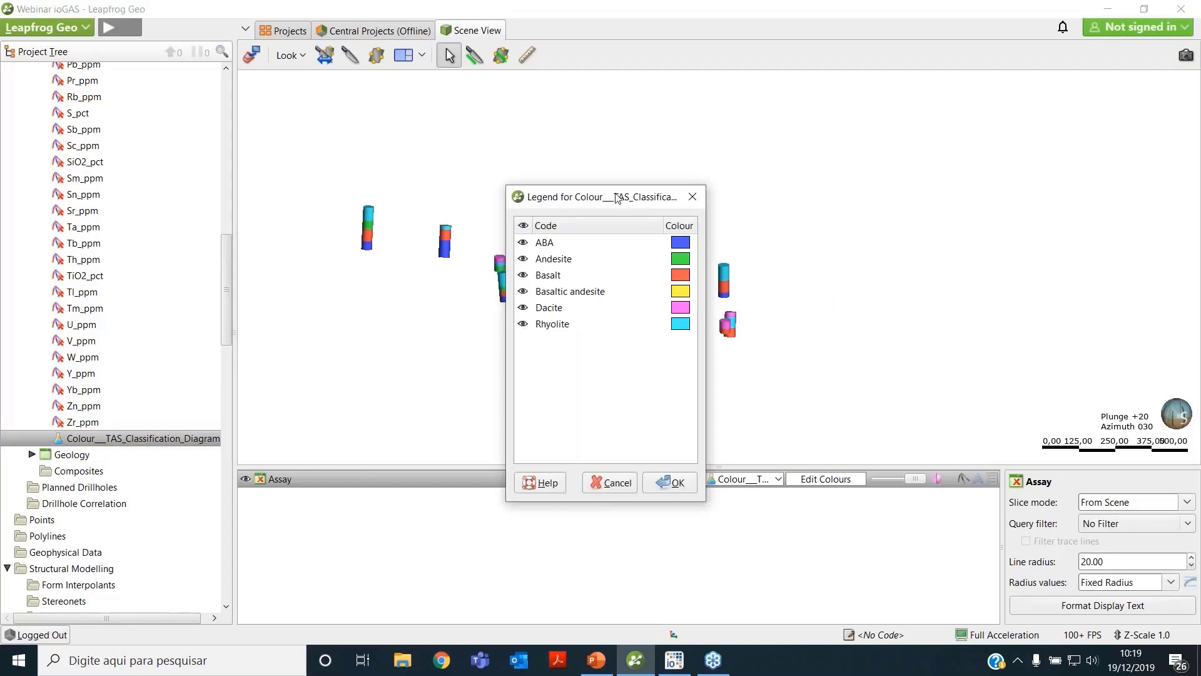
drag(587, 197, 789, 123)
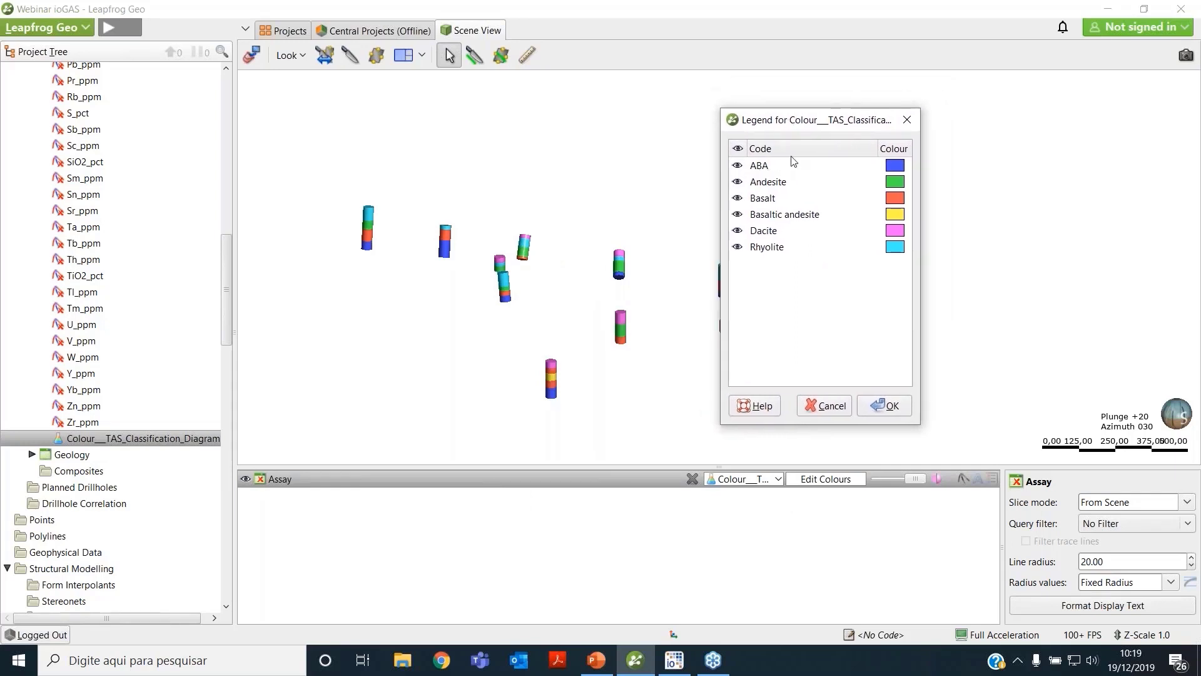
drag(802, 122, 759, 92)
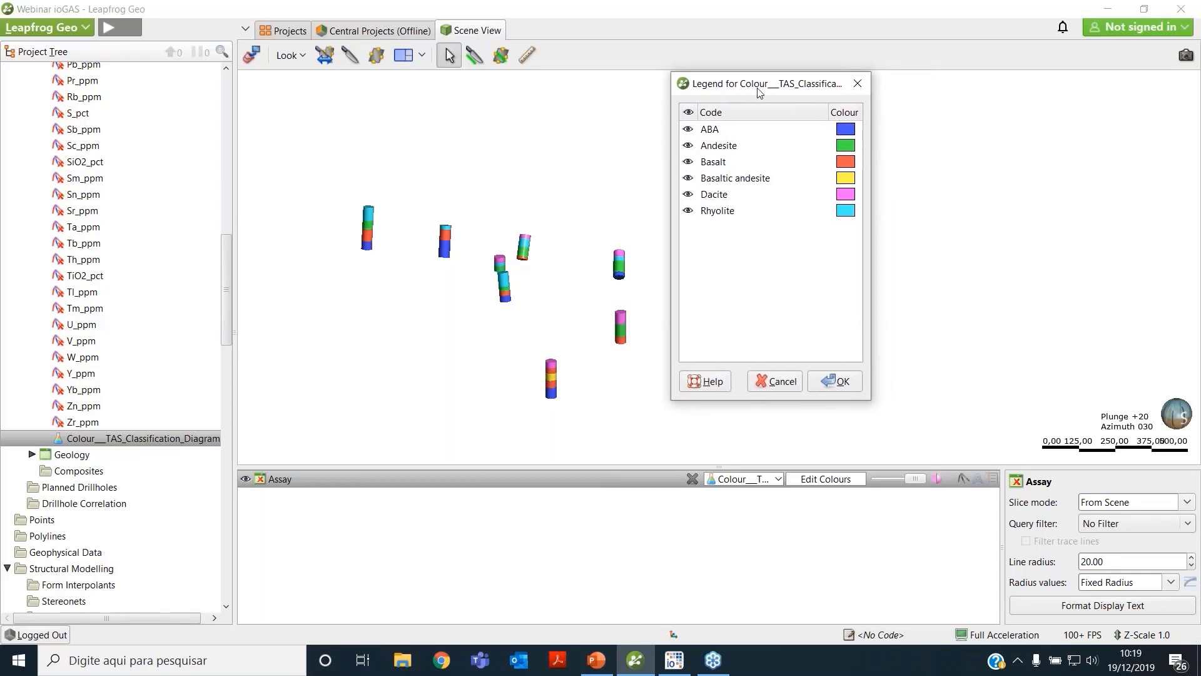
click(836, 382)
right_drag(577, 304, 526, 339)
drag(525, 338, 719, 315)
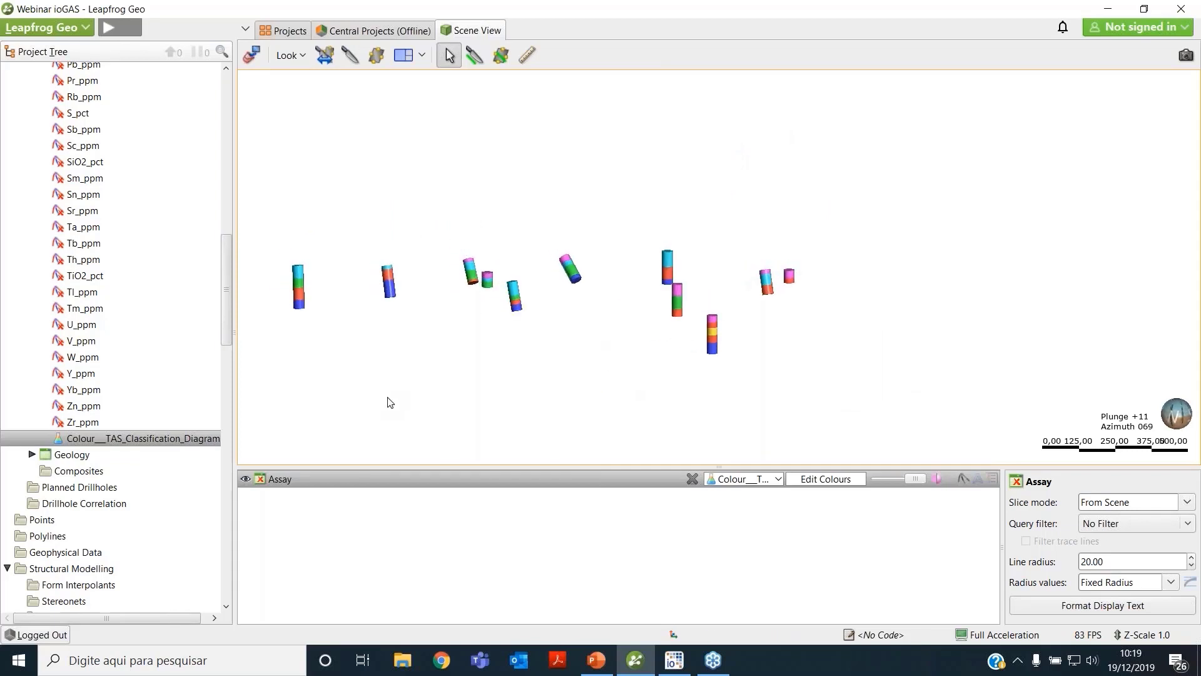
Collapse the whole project tree to its top-level folders.
scroll(188, 191, up, 5)
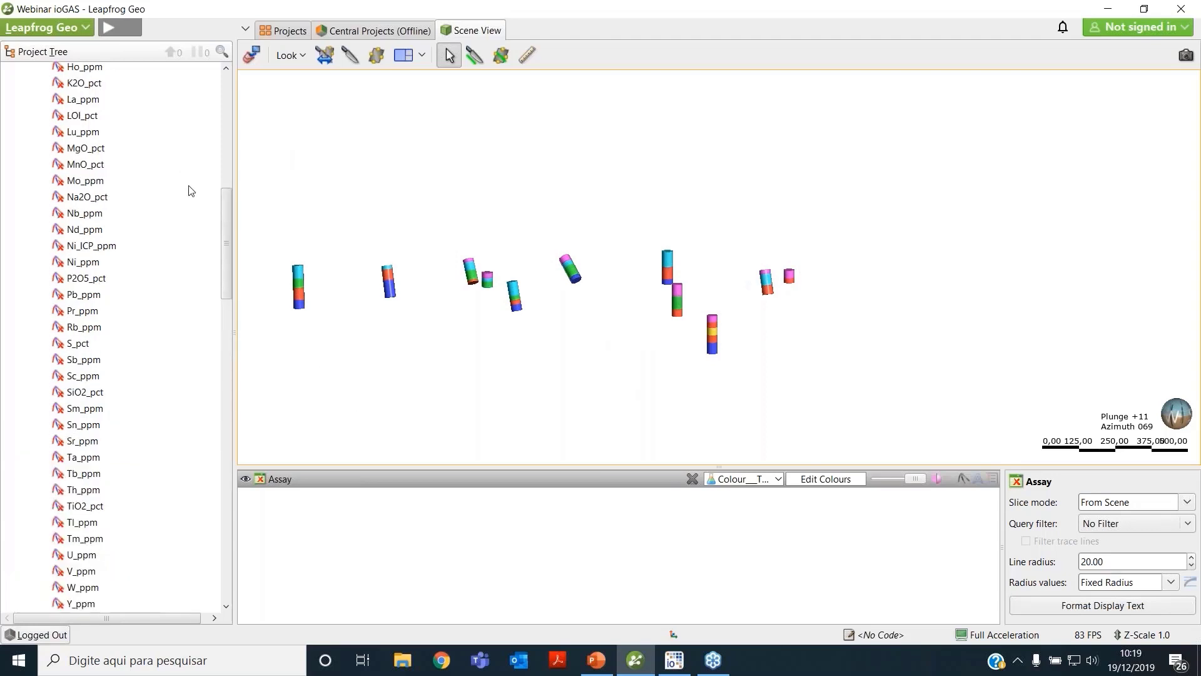
scroll(190, 190, up, 3)
right_click(124, 54)
click(181, 113)
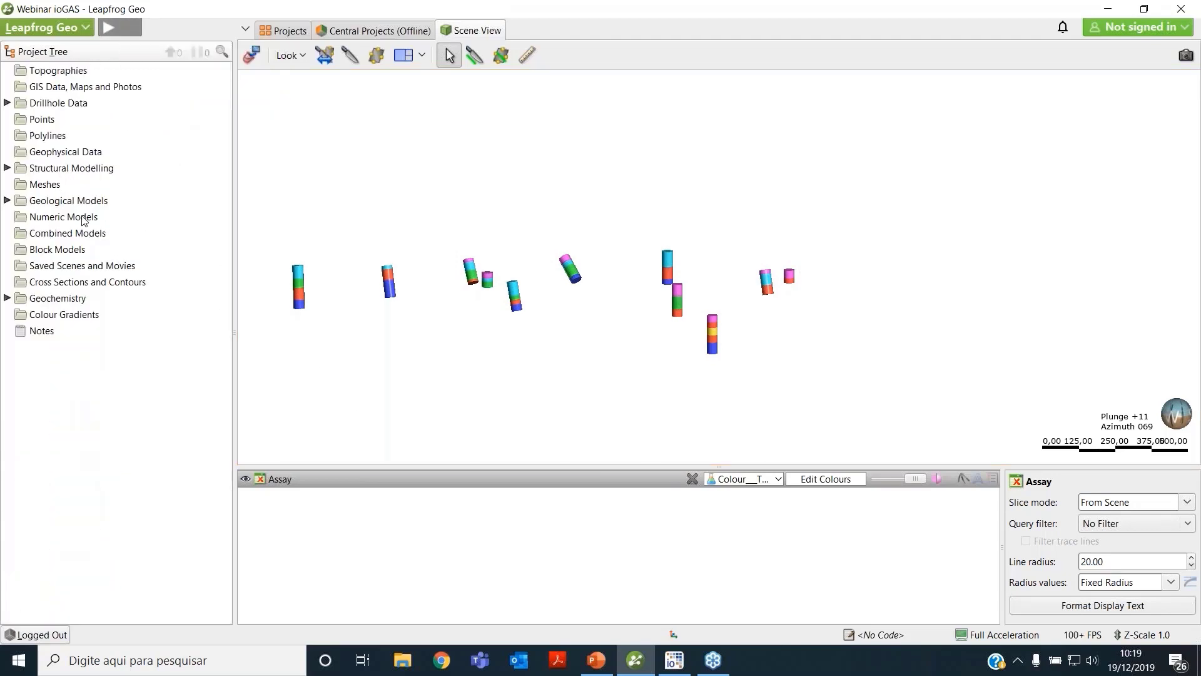
Start a new geological model with Colour__TAS_Classification_Diagram as base lithology column and a surface resolution of 10.
click(7, 200)
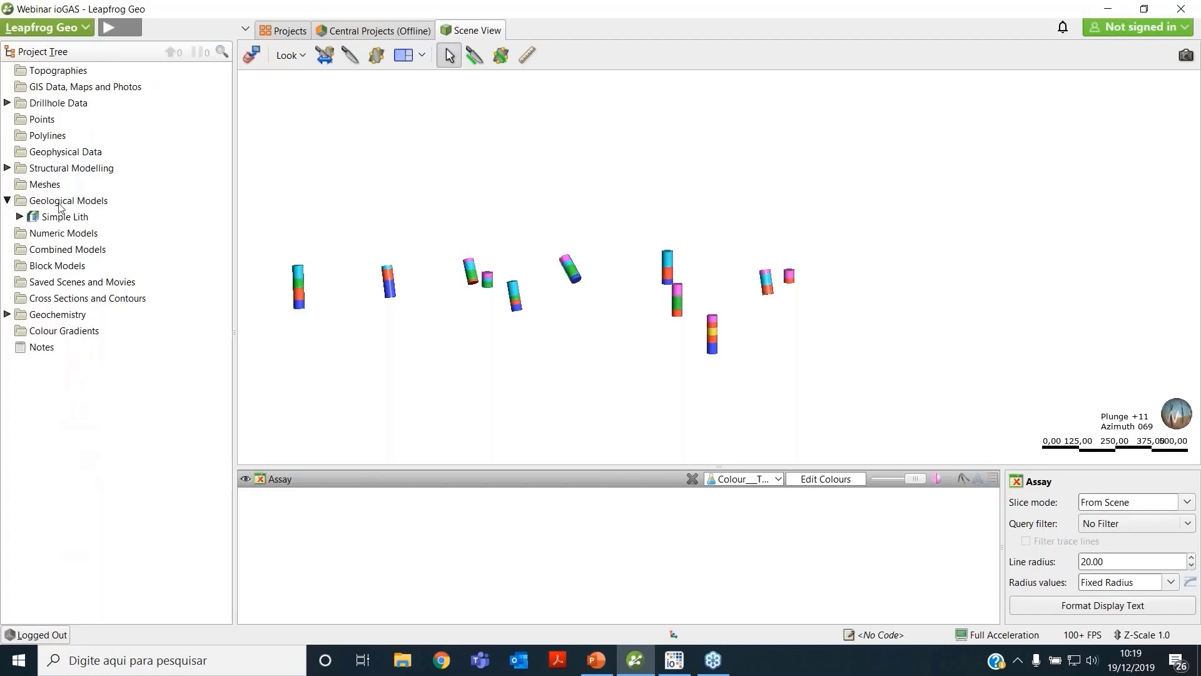
right_click(60, 203)
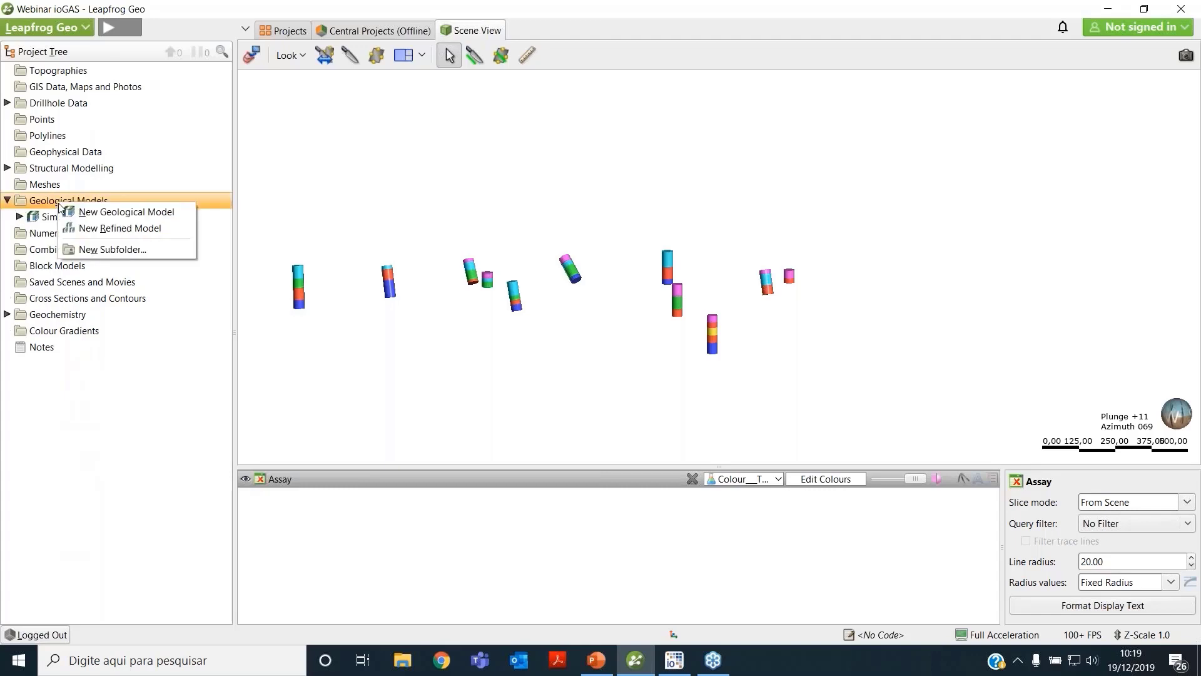
click(126, 212)
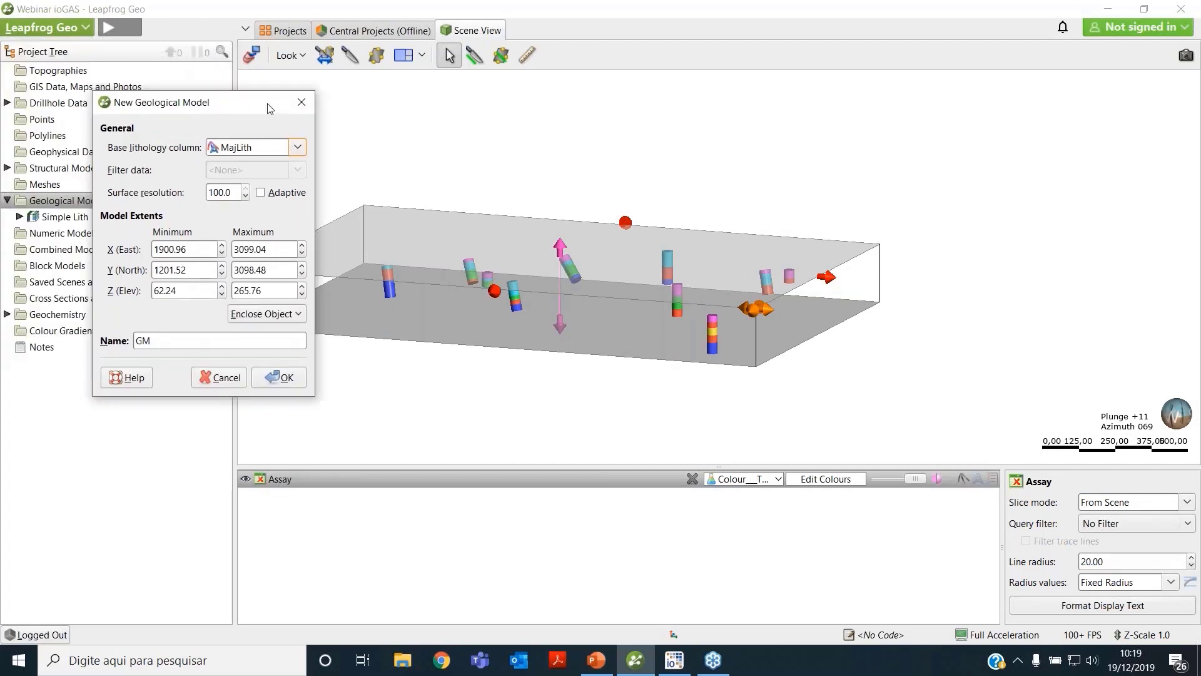
click(299, 147)
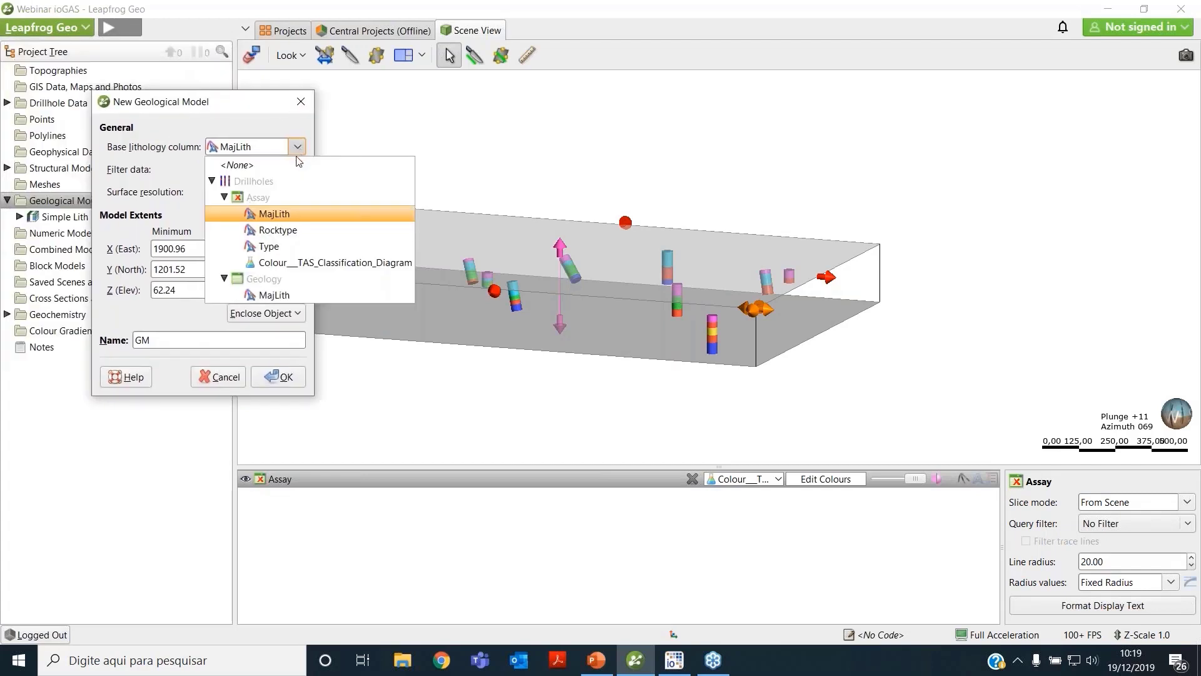
click(307, 262)
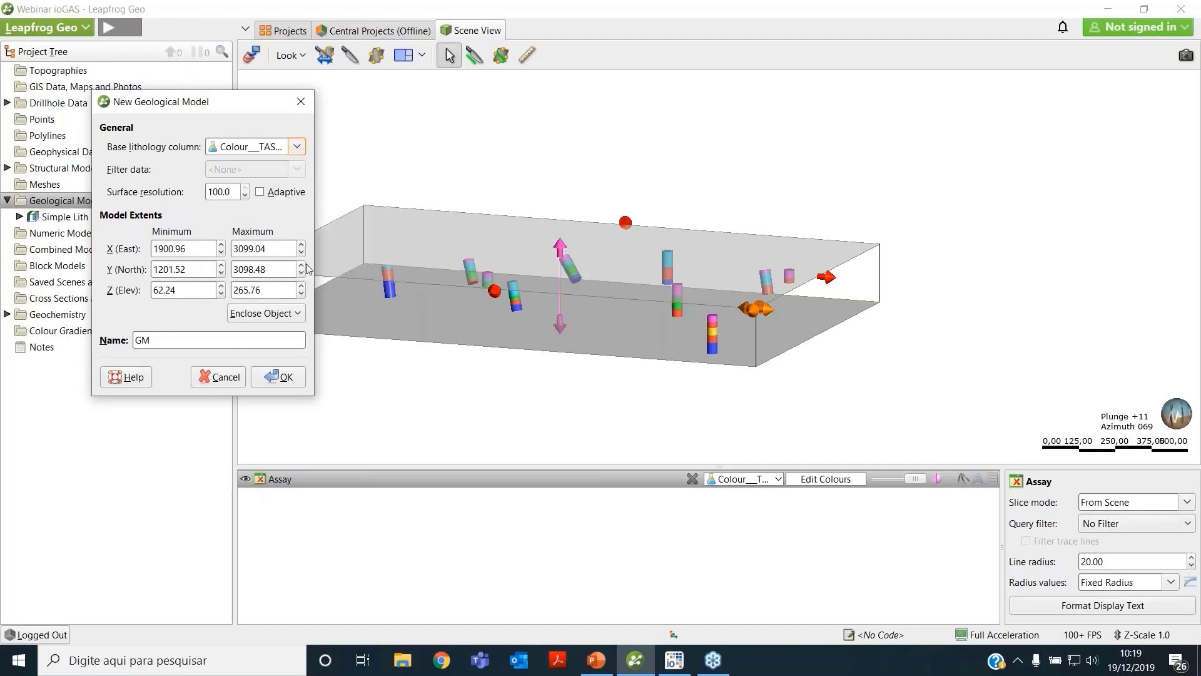
double_click(222, 191)
text(10)
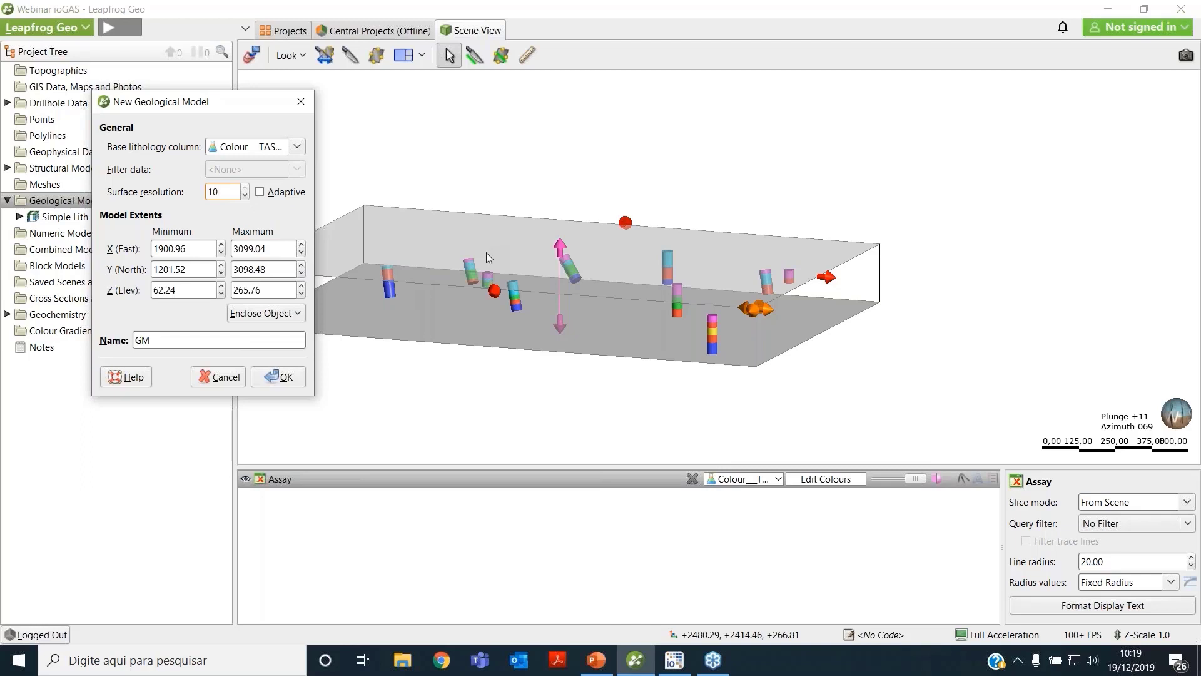
Set the model extents to enclose the Geology table, name the model TAS Model, and create it.
click(251, 317)
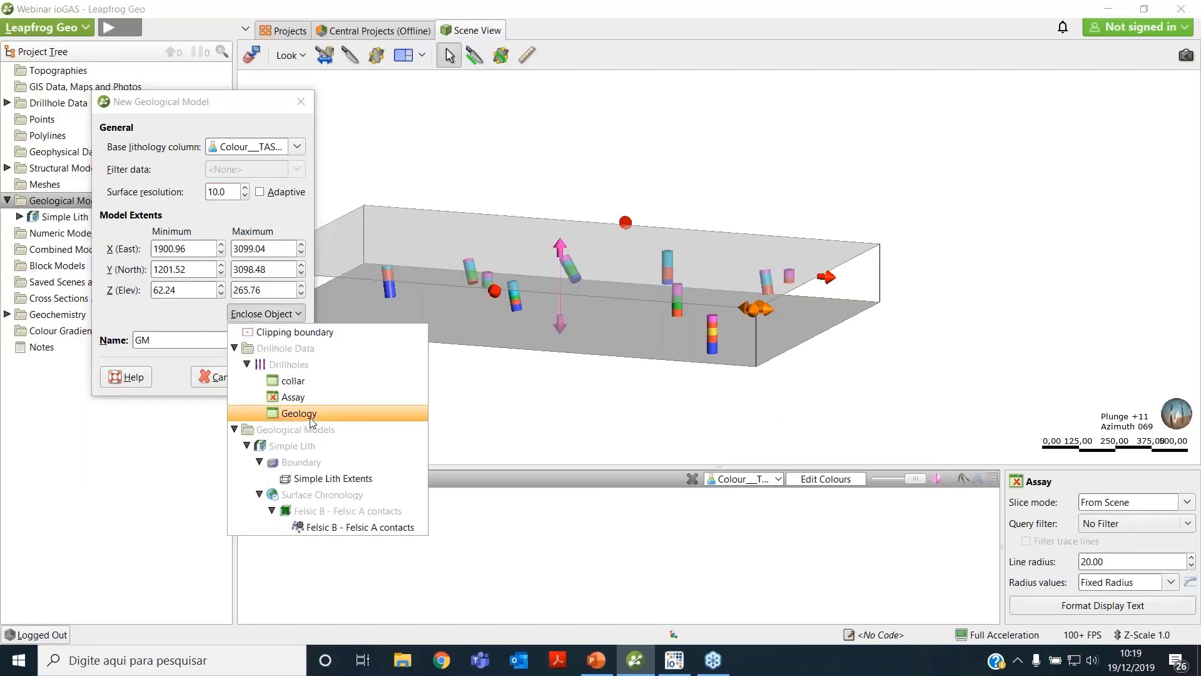
click(299, 413)
double_click(224, 344)
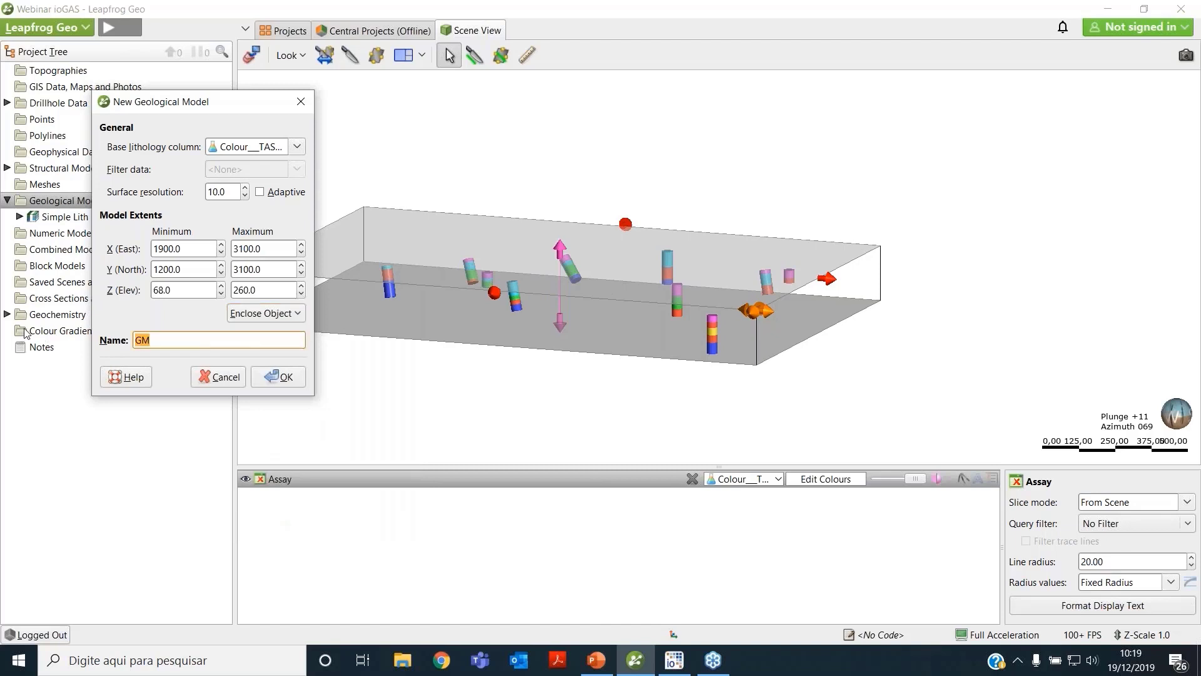
text(TAS Model)
click(269, 377)
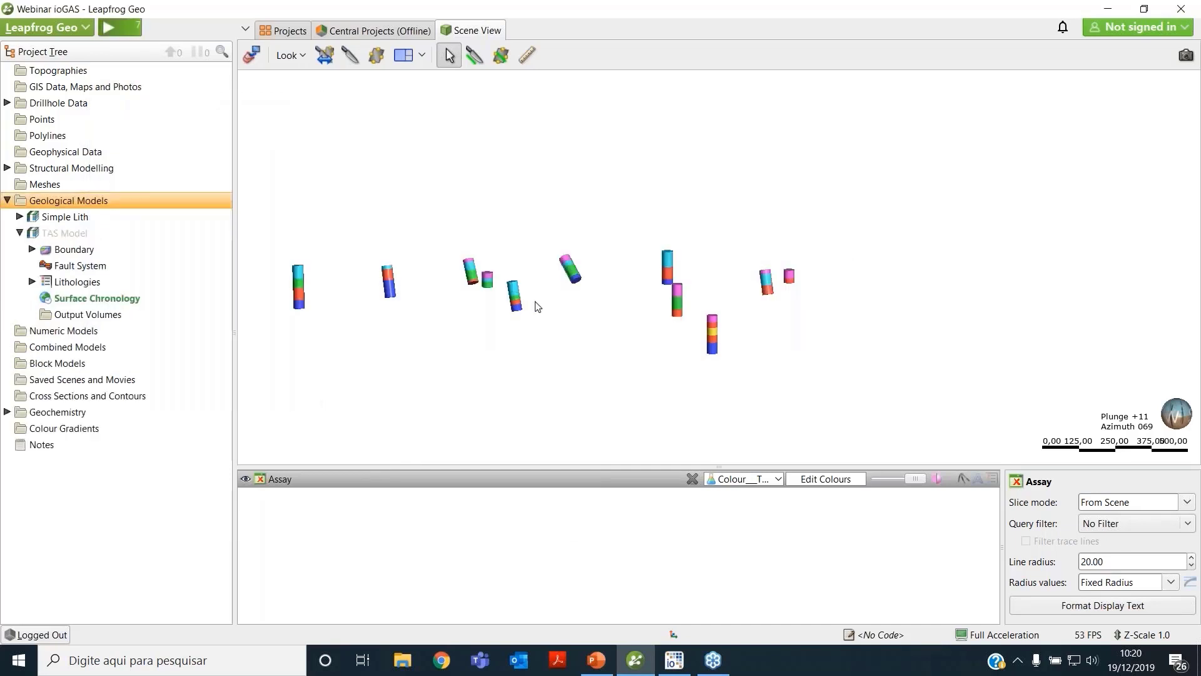
Examine the TAS rock types along the drillholes and view the assay record of the yellow interval in the multi-coloured drillhole.
drag(531, 311, 552, 288)
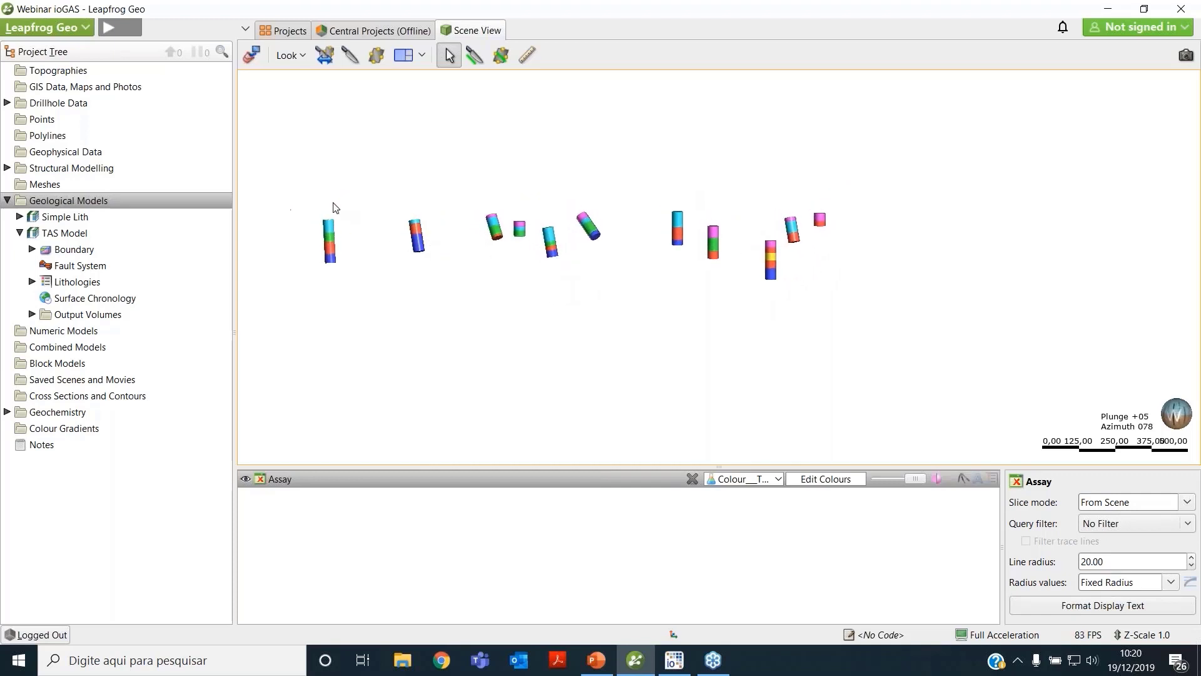
drag(660, 236, 613, 248)
right_drag(612, 248, 407, 235)
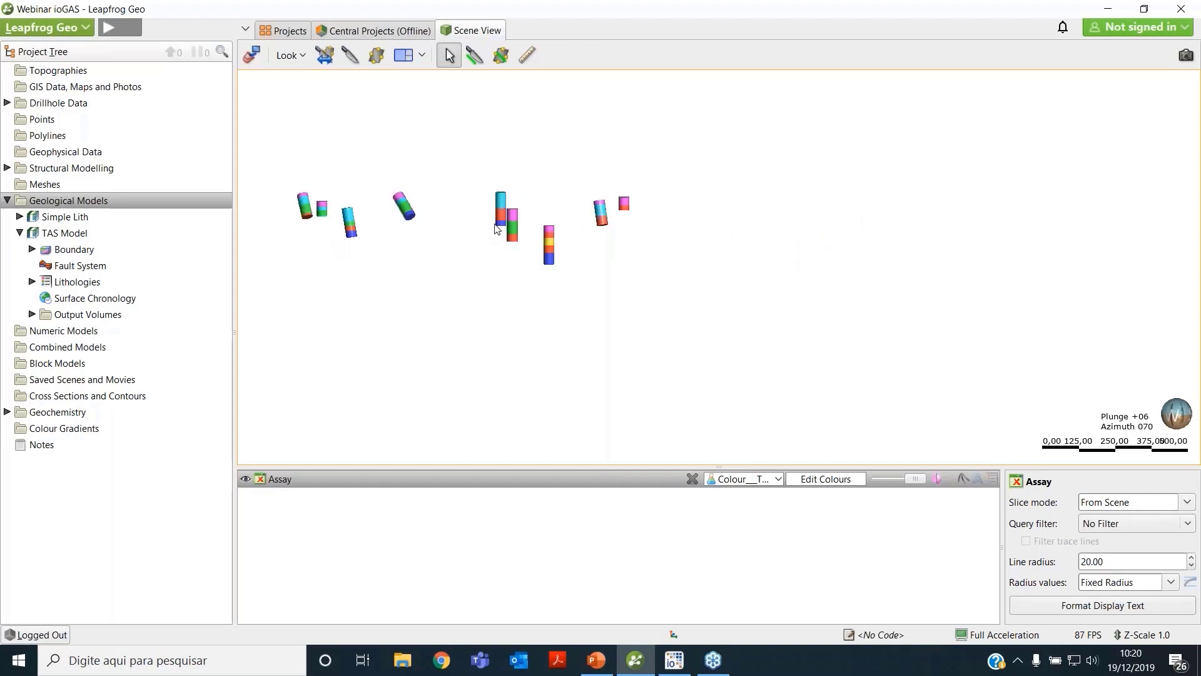
click(548, 241)
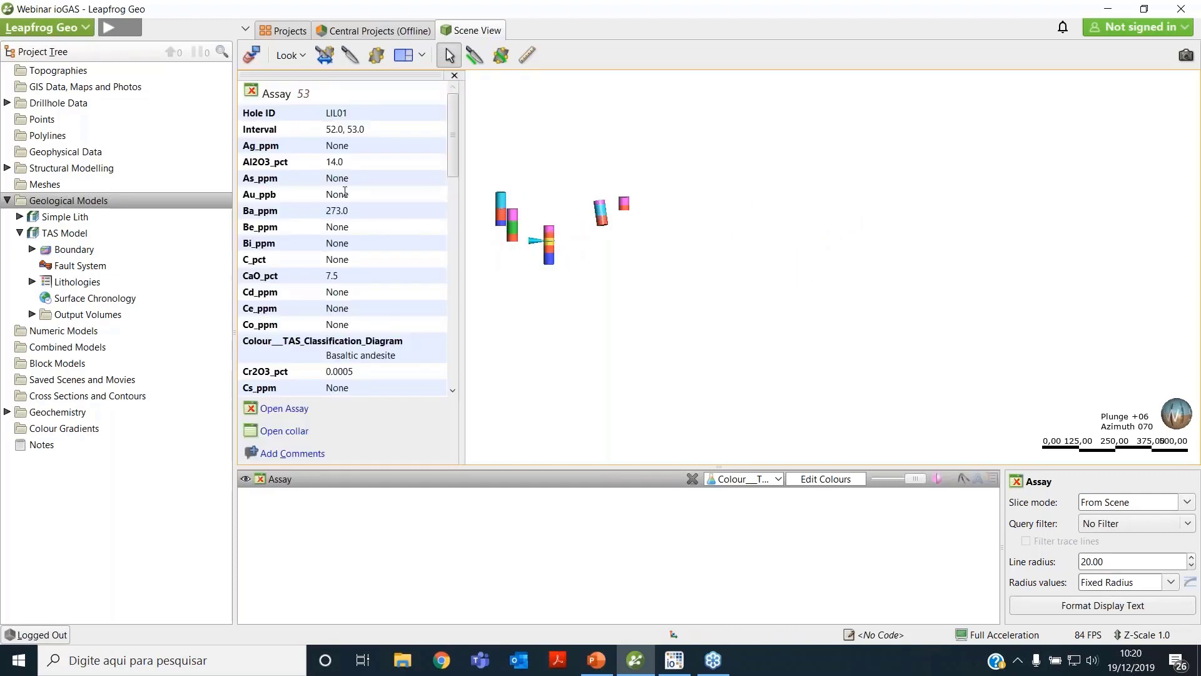
drag(549, 255, 651, 267)
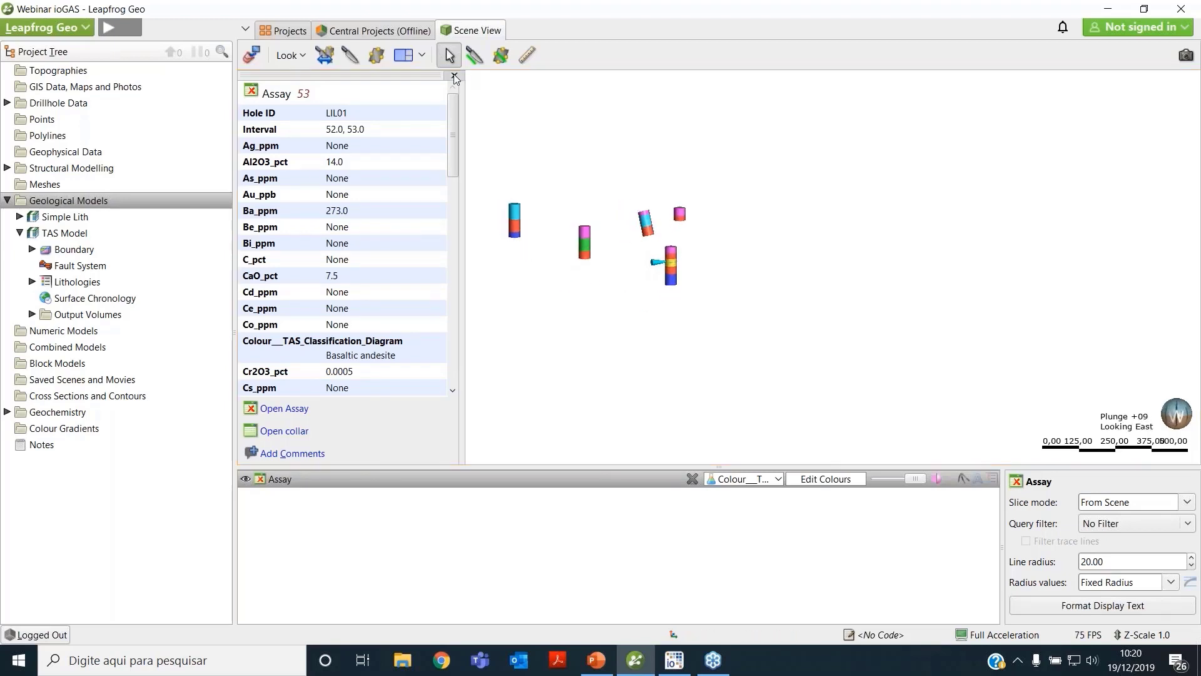
click(454, 77)
scroll(515, 271, up, 5)
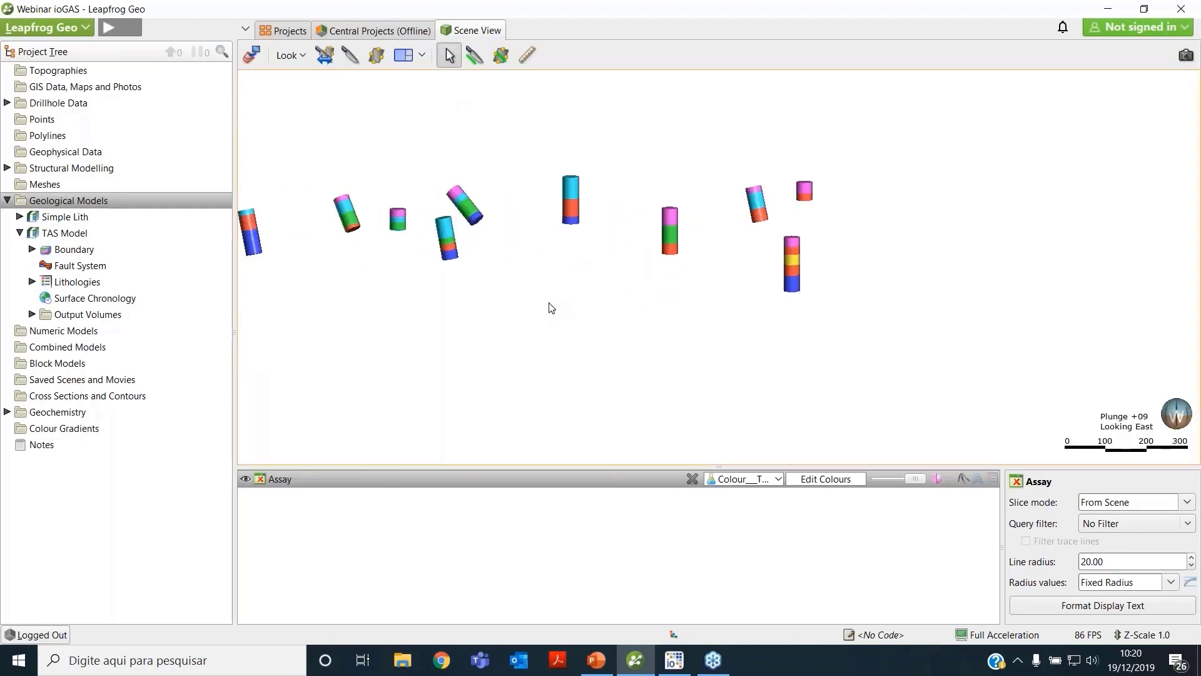
scroll(922, 219, down, 8)
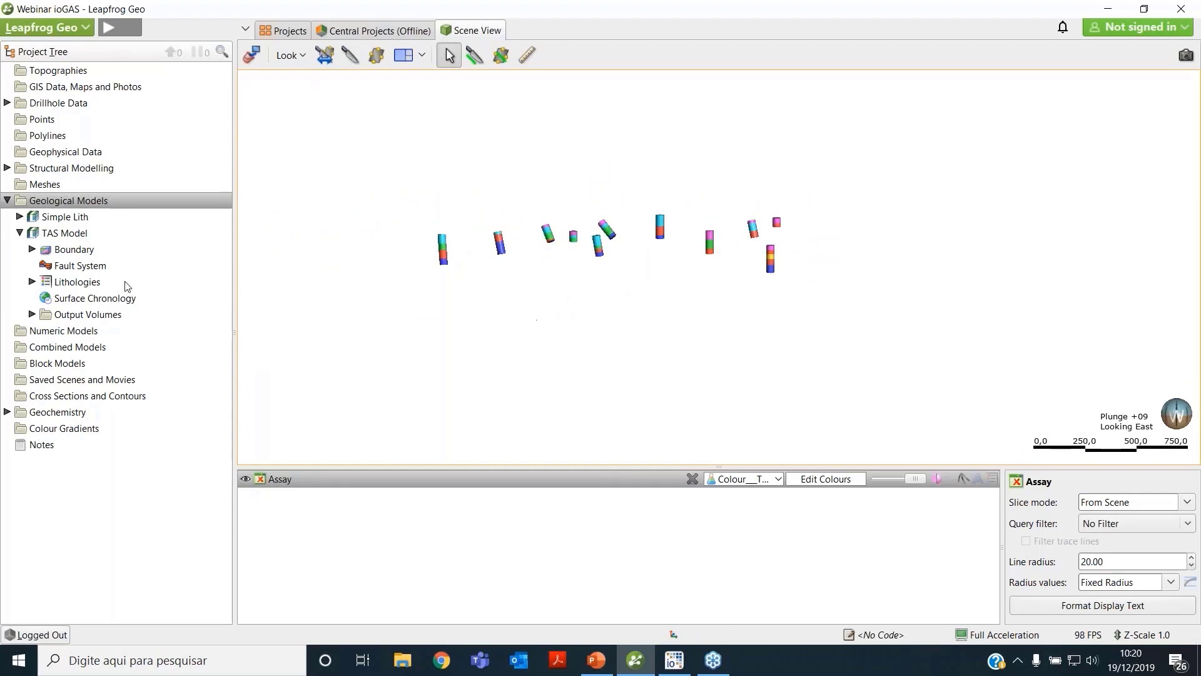
Create a deposit surface in the TAS Model from base lithology with Dacite as primary lithology, using contacts below, and display it in the scene.
click(94, 298)
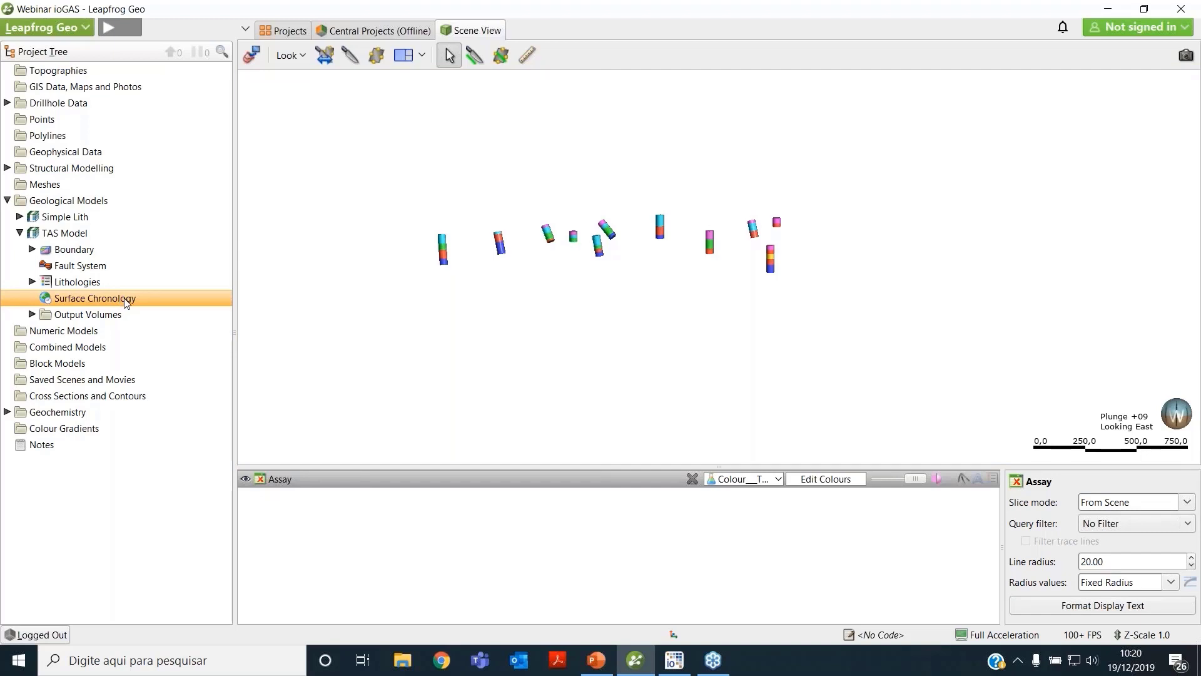
right_click(125, 300)
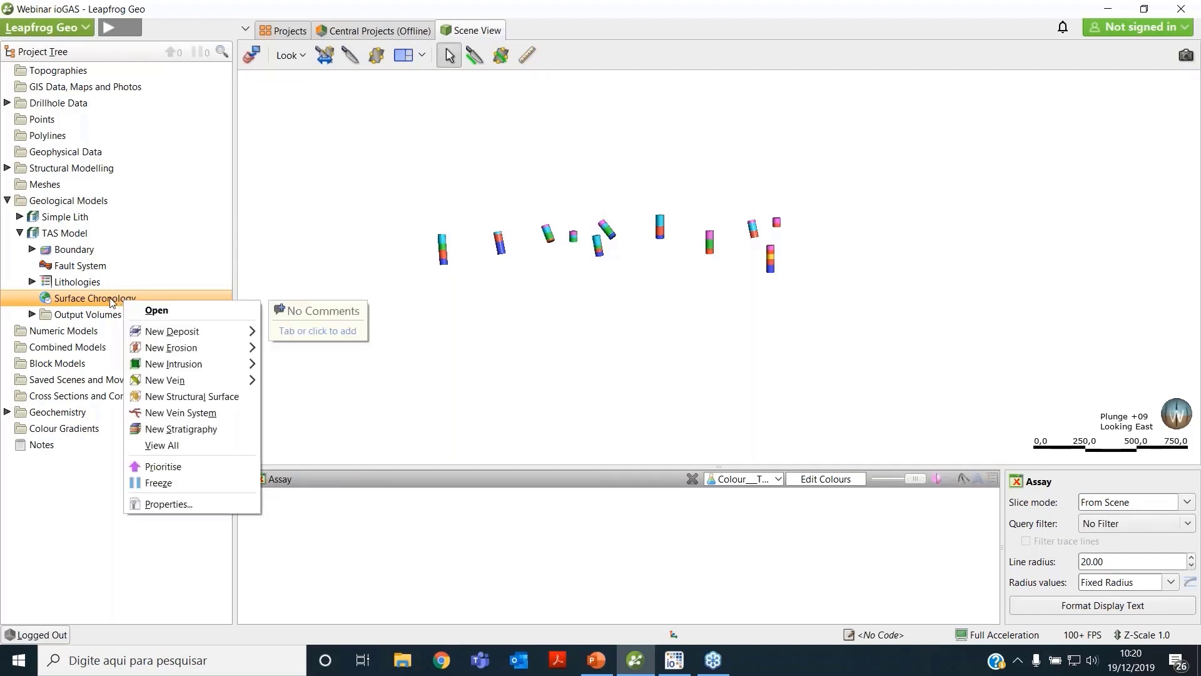
key(Escape)
right_click(112, 302)
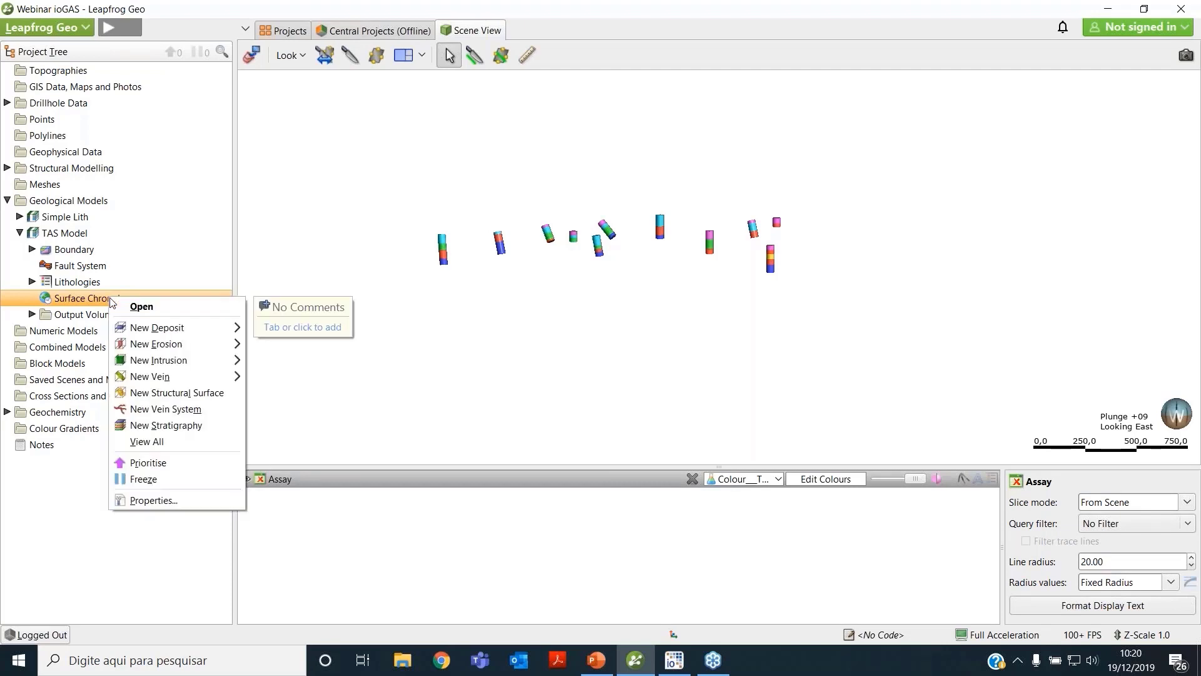
mouse_move(204, 334)
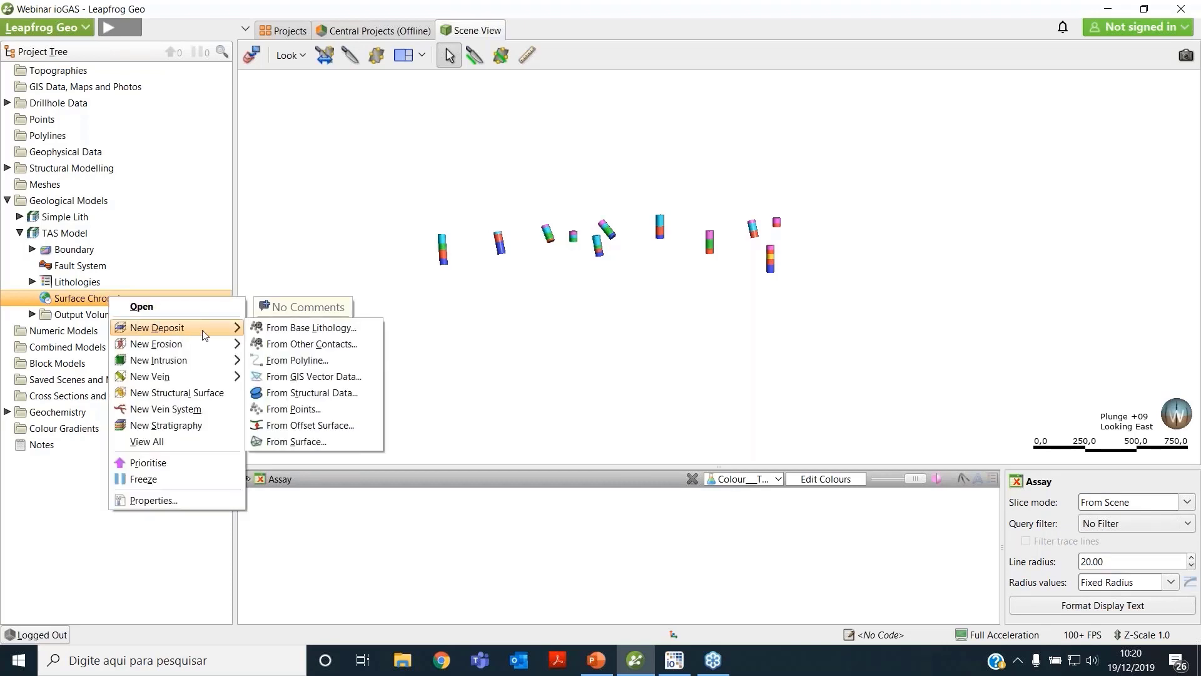
click(282, 335)
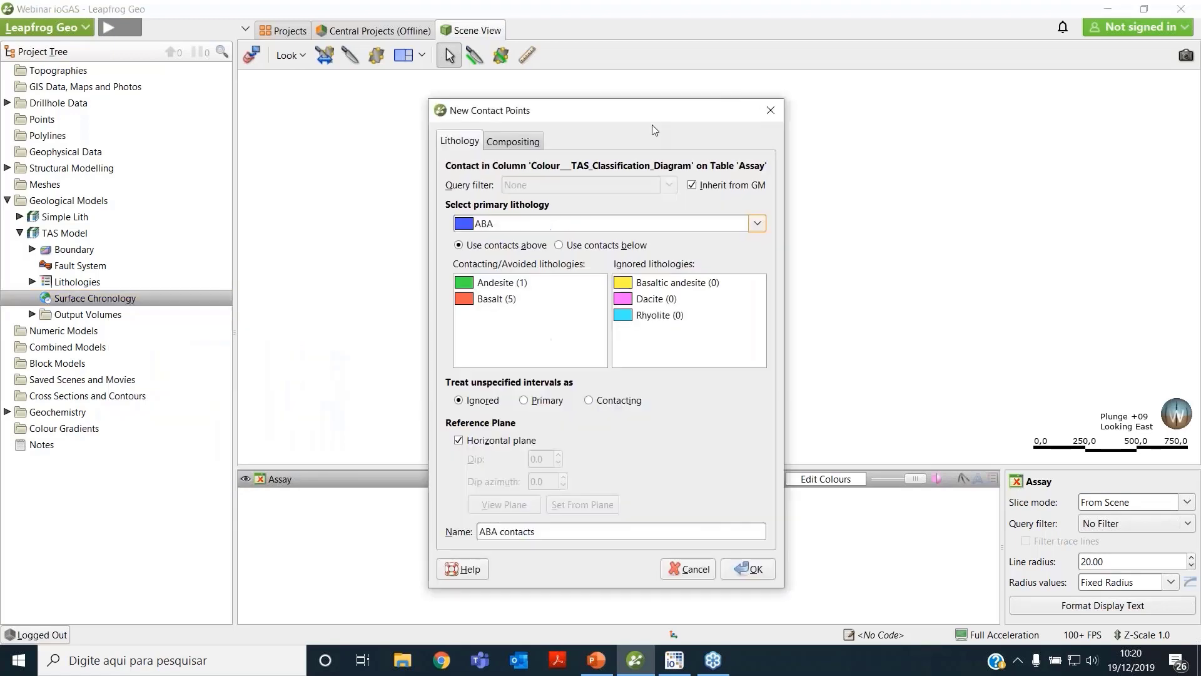
drag(641, 116, 311, 92)
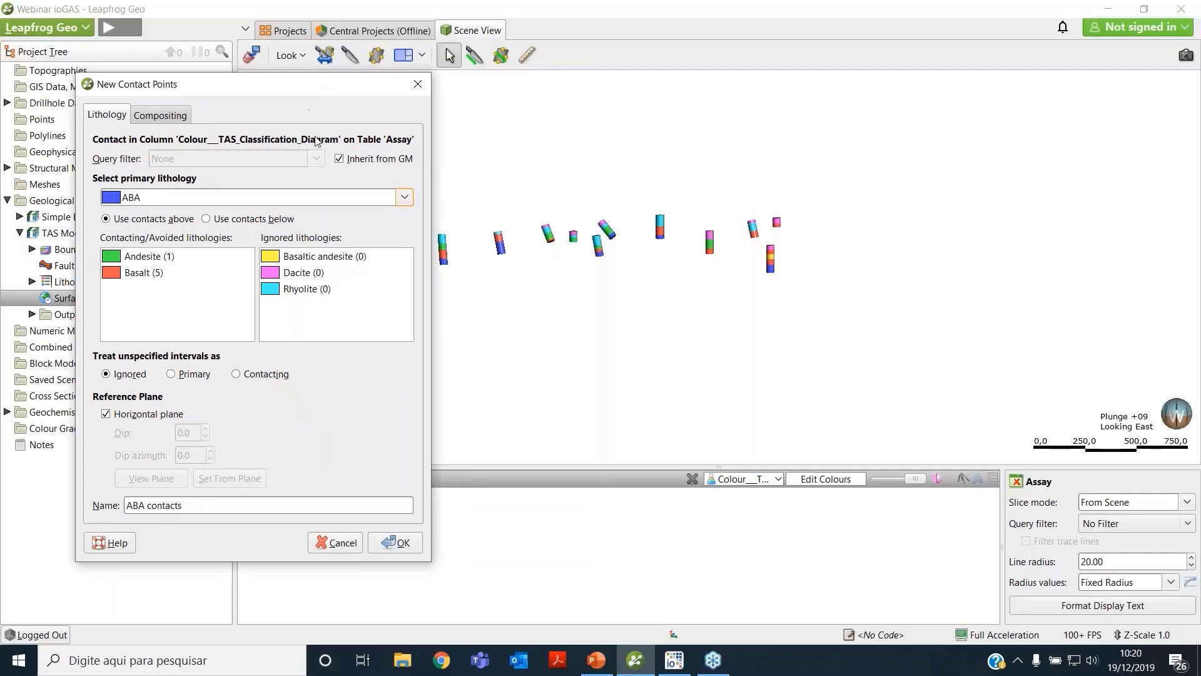
click(303, 199)
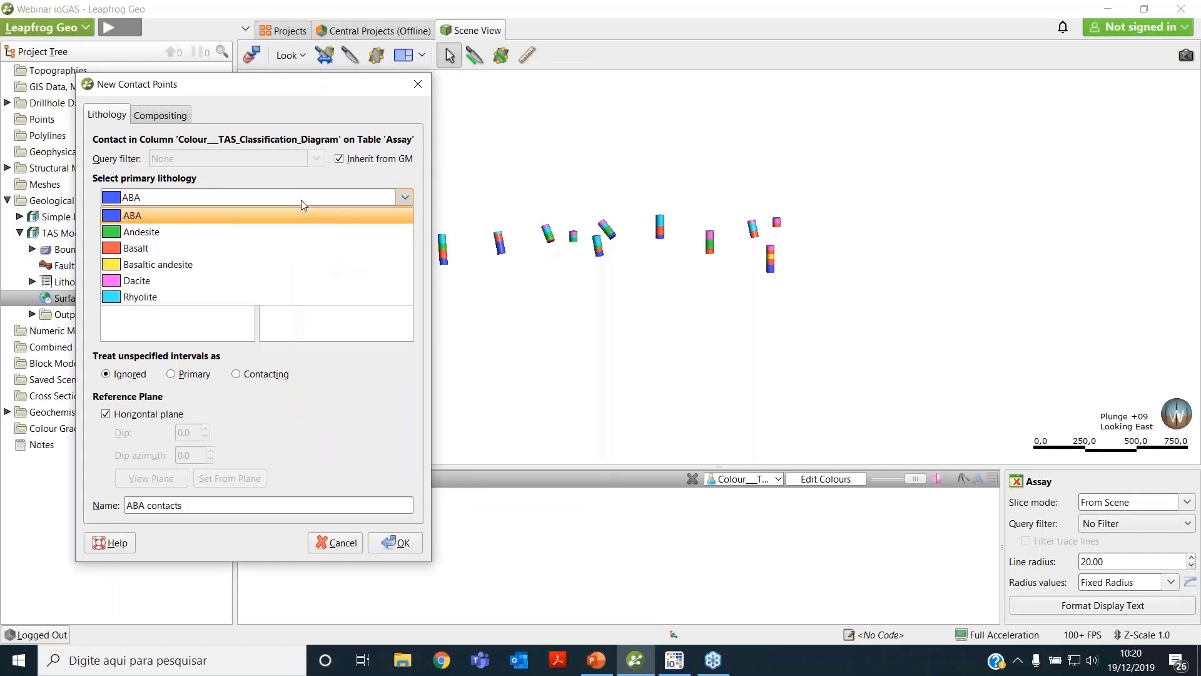
click(167, 280)
scroll(696, 191, up, 5)
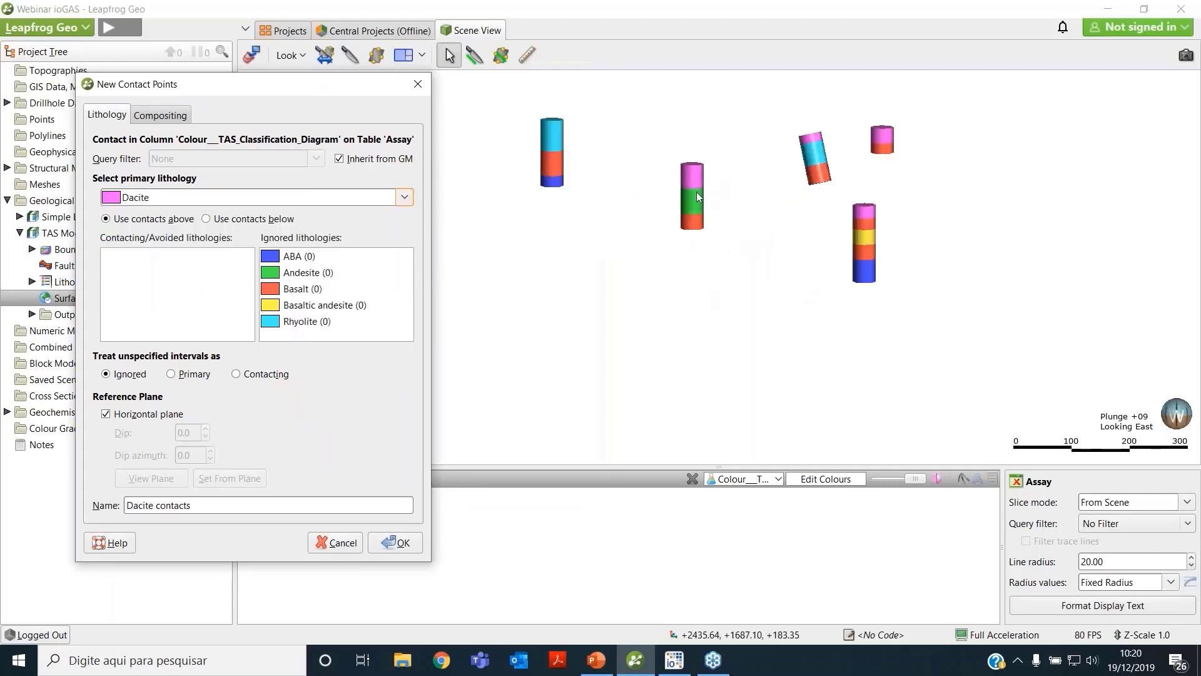
right_drag(685, 212, 661, 260)
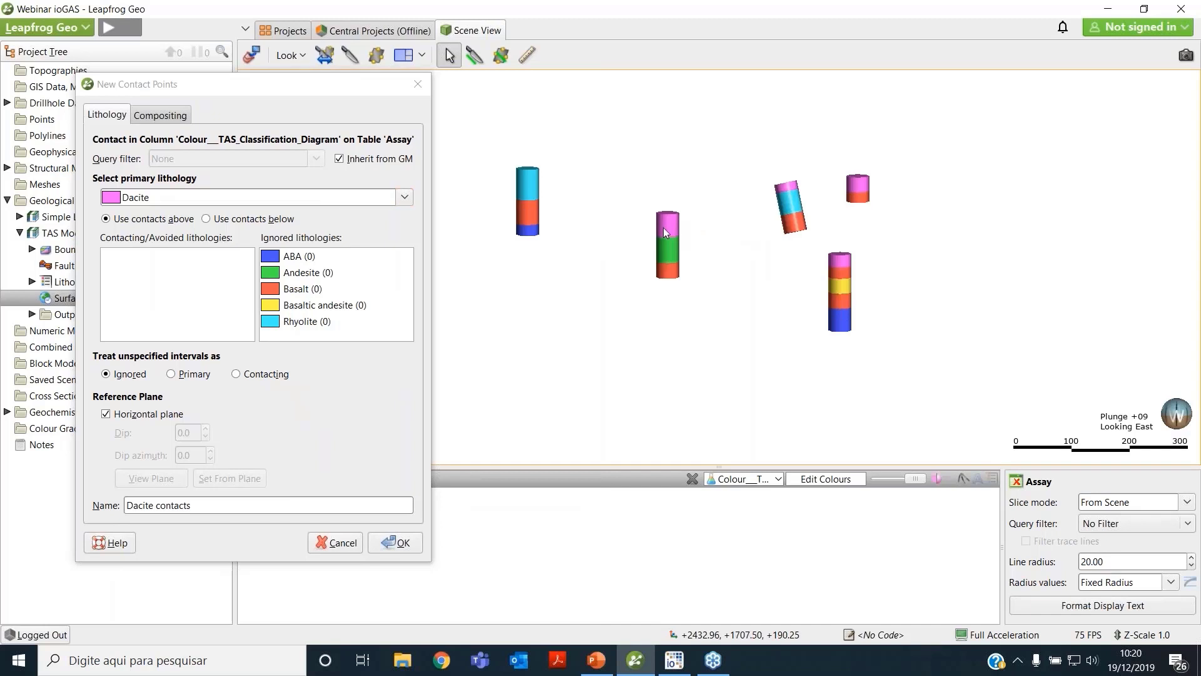
click(239, 223)
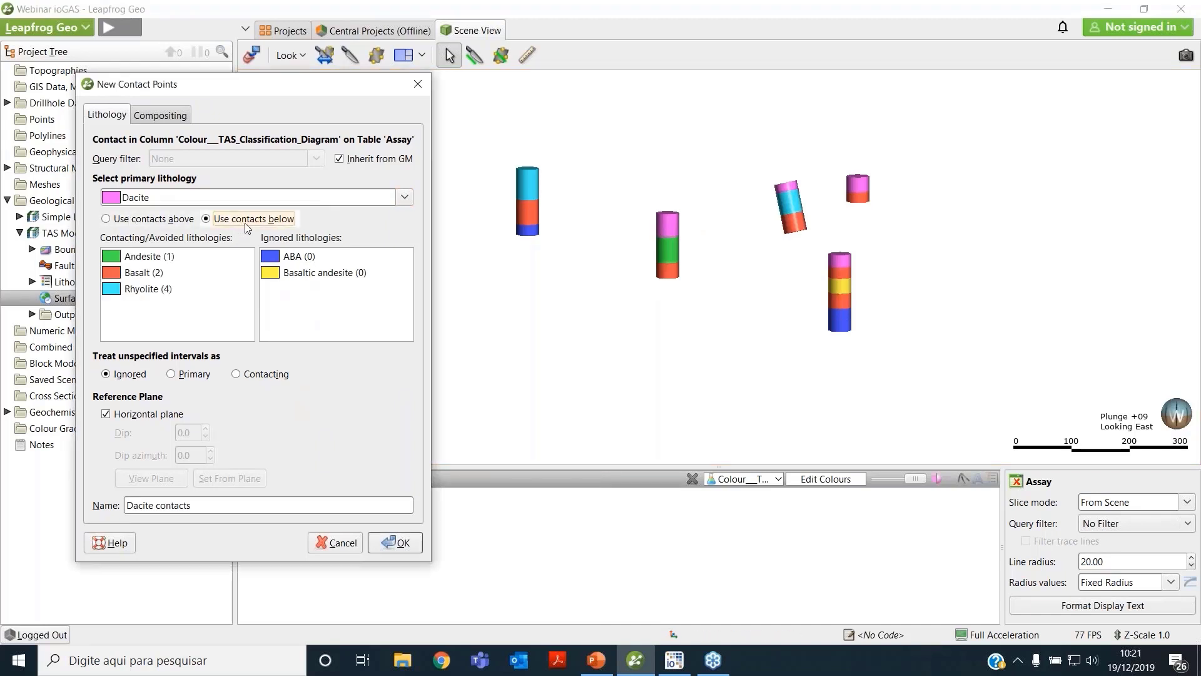
click(390, 542)
scroll(560, 304, down, 4)
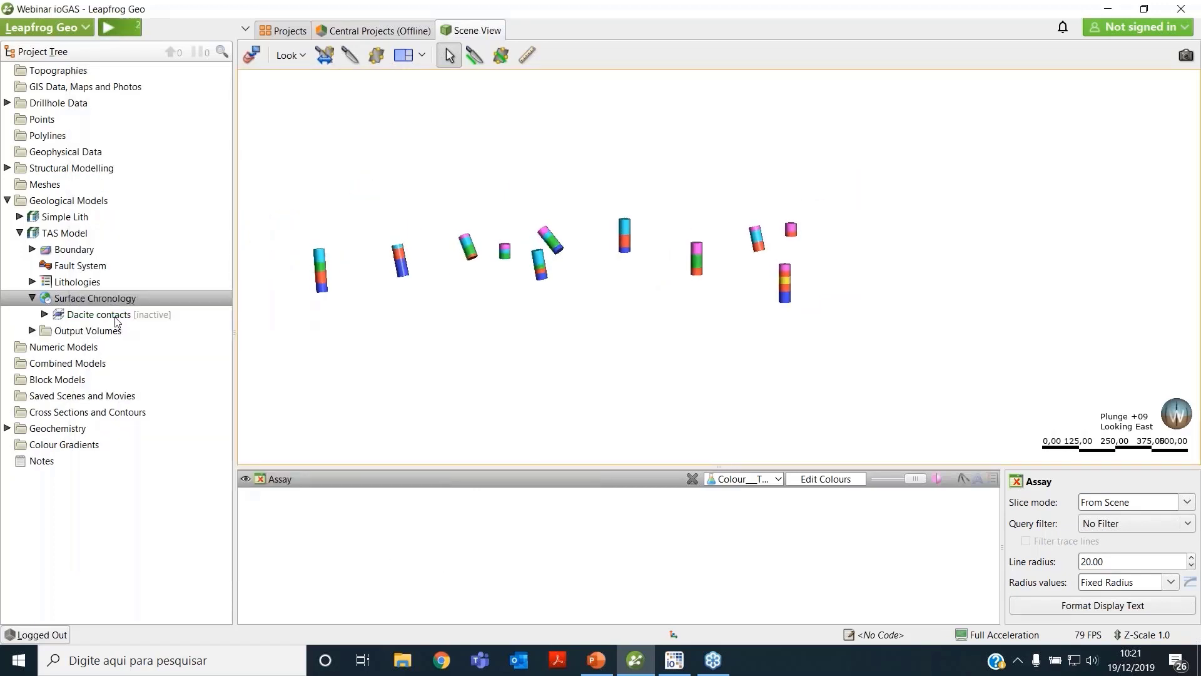
drag(116, 320, 649, 382)
Create a second deposit surface from base lithology with Rhyolite as primary lithology, using contacts below, and add it to the scene.
right_click(97, 300)
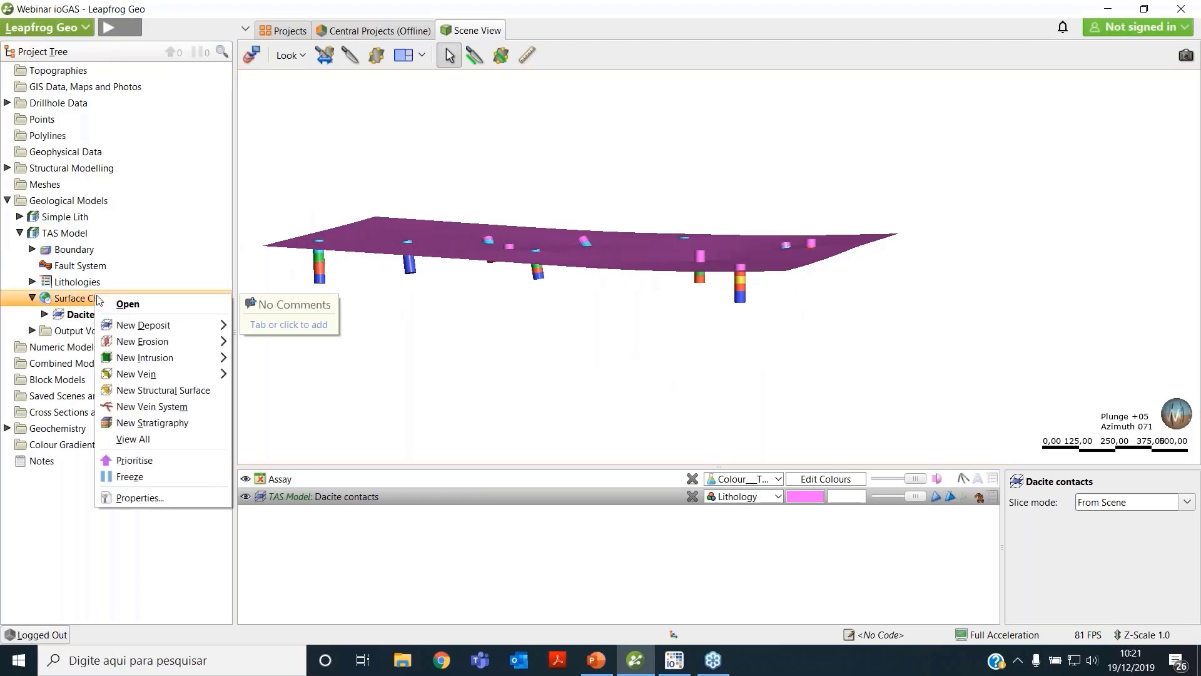
mouse_move(137, 328)
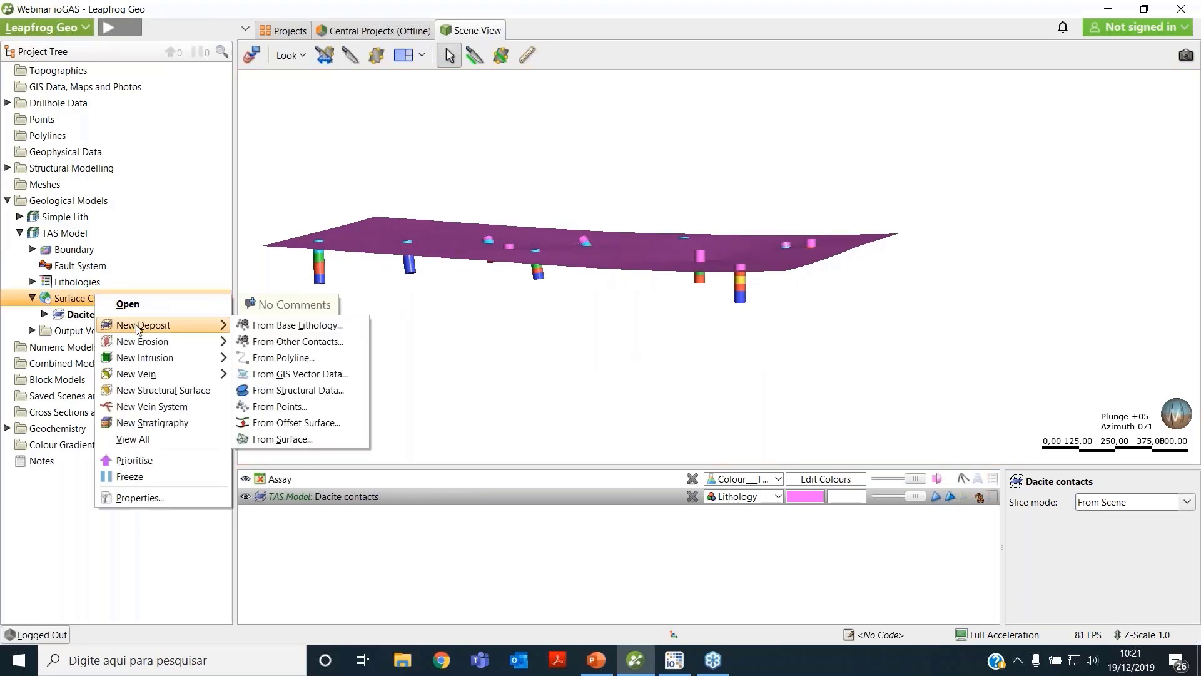
click(278, 331)
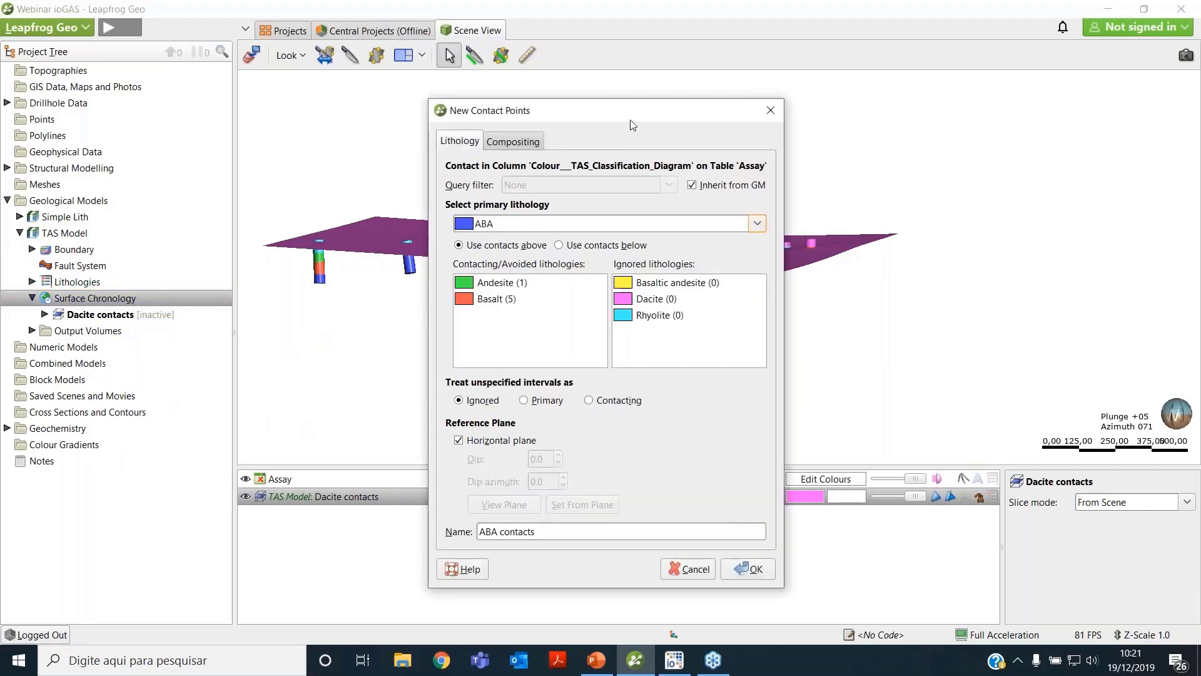
drag(614, 121, 373, 127)
click(374, 232)
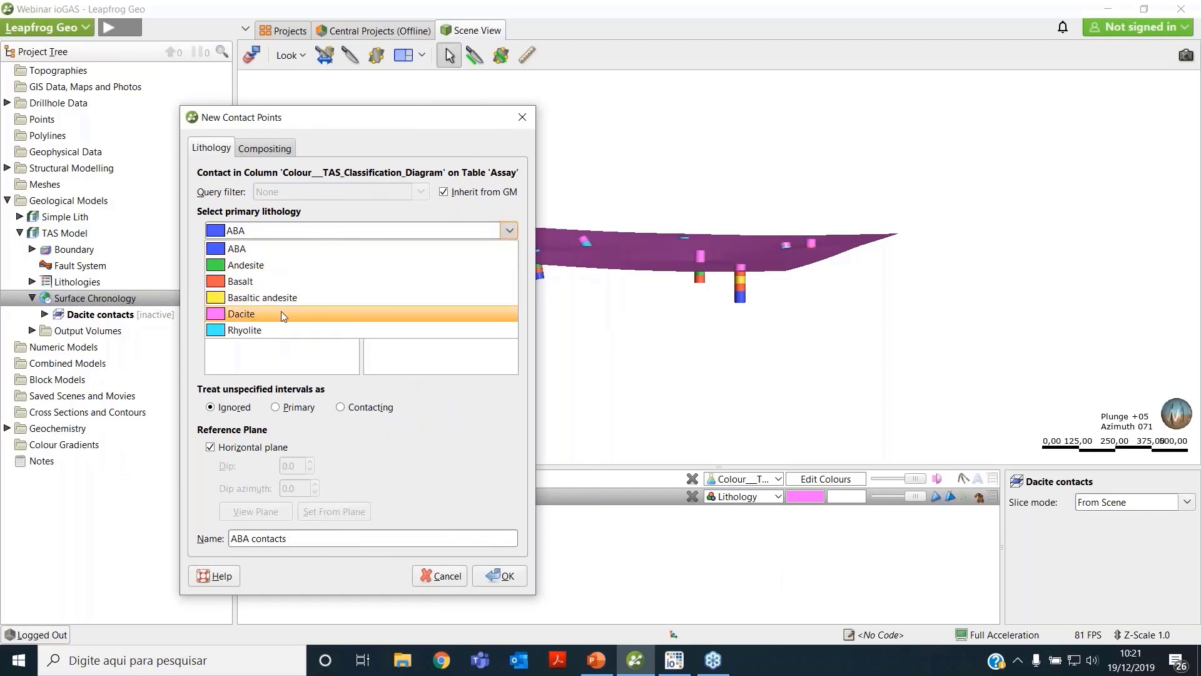
click(273, 329)
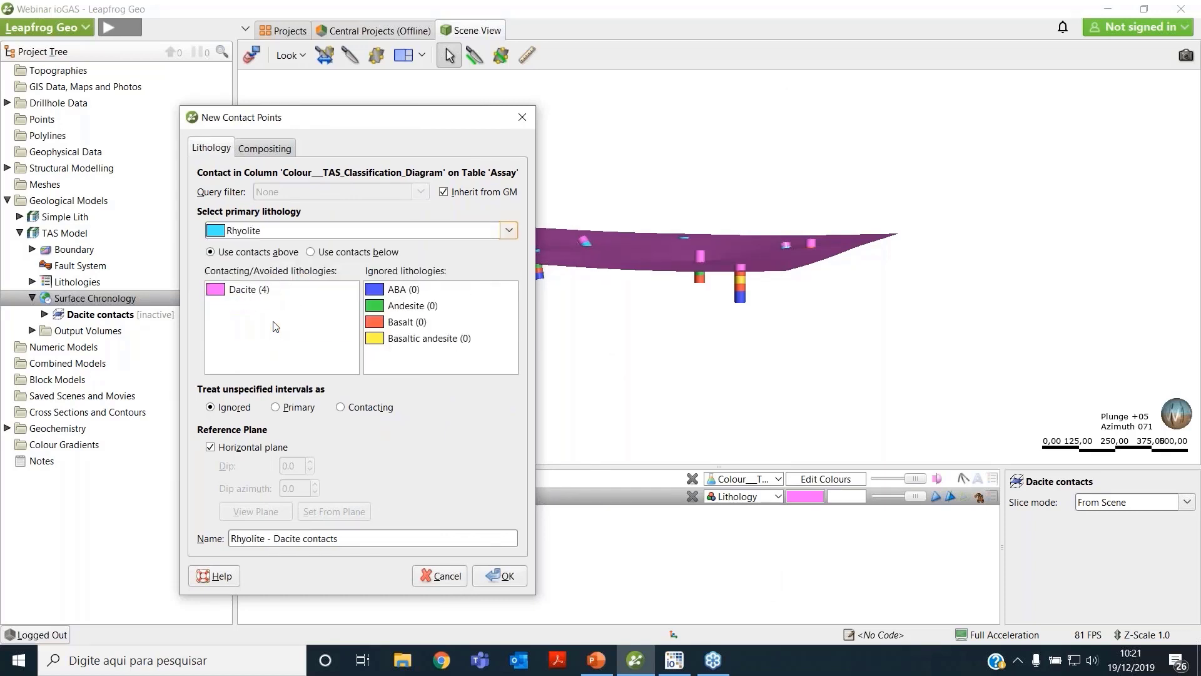
click(360, 252)
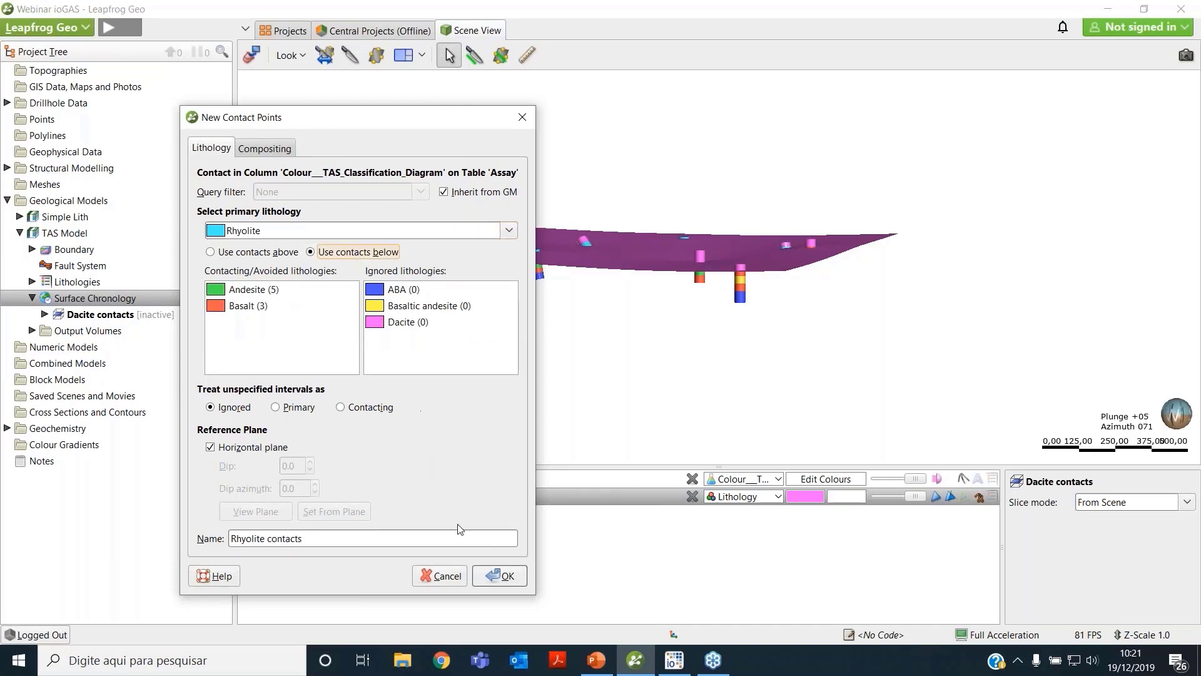
click(494, 575)
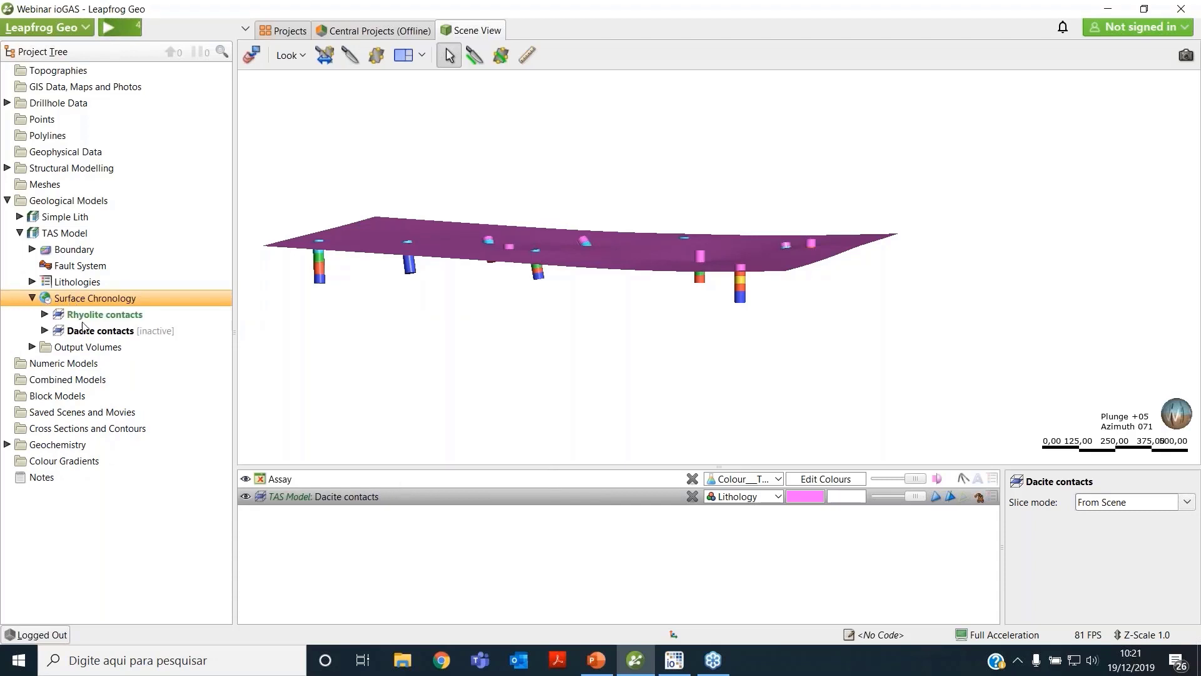
drag(94, 314, 406, 332)
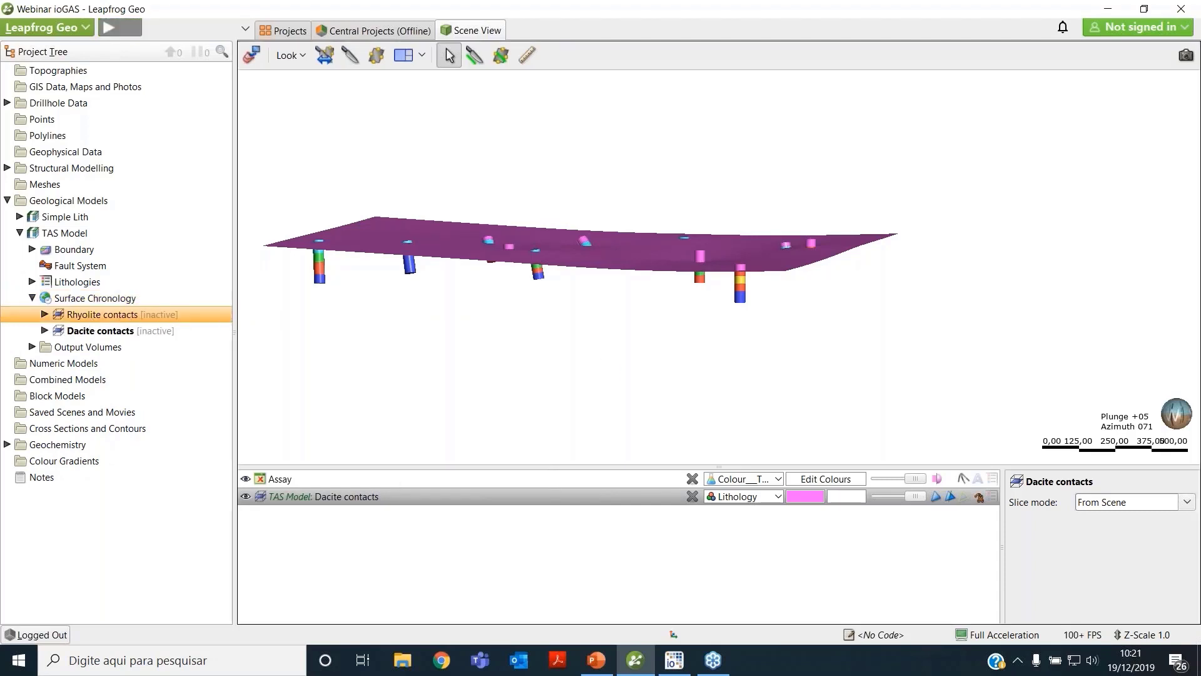
drag(540, 346, 550, 346)
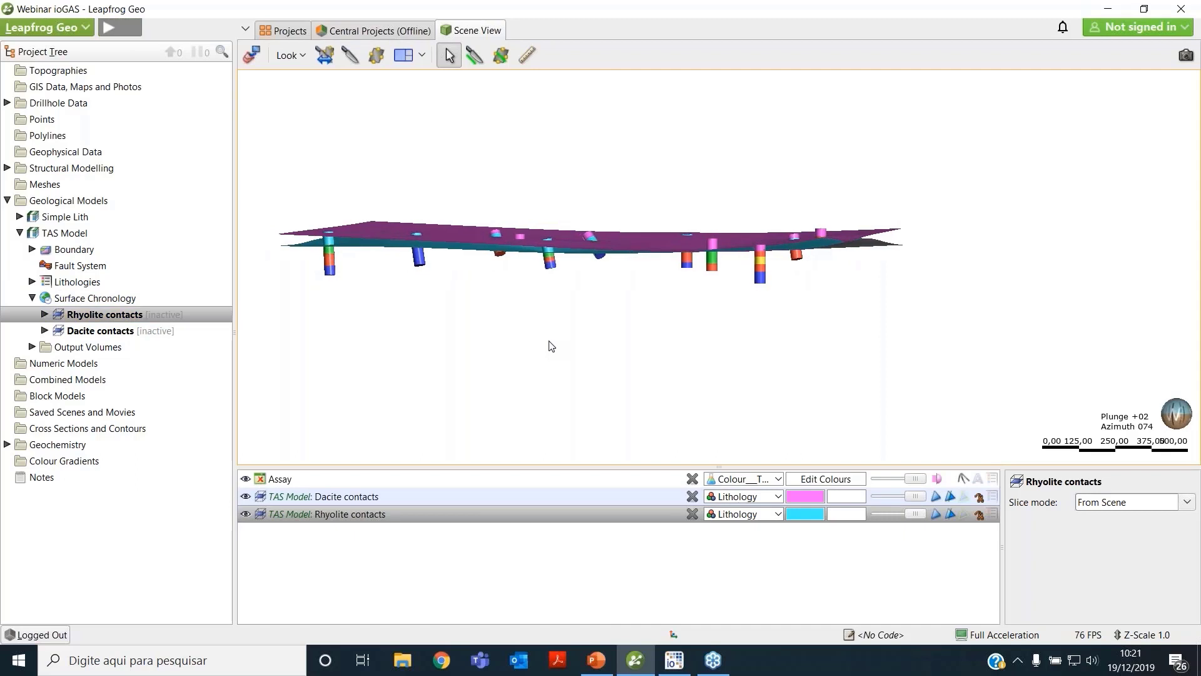
Create a third deposit surface from base lithology with Andesite as primary lithology, using contacts below, and show it with the other contact surfaces.
right_click(87, 303)
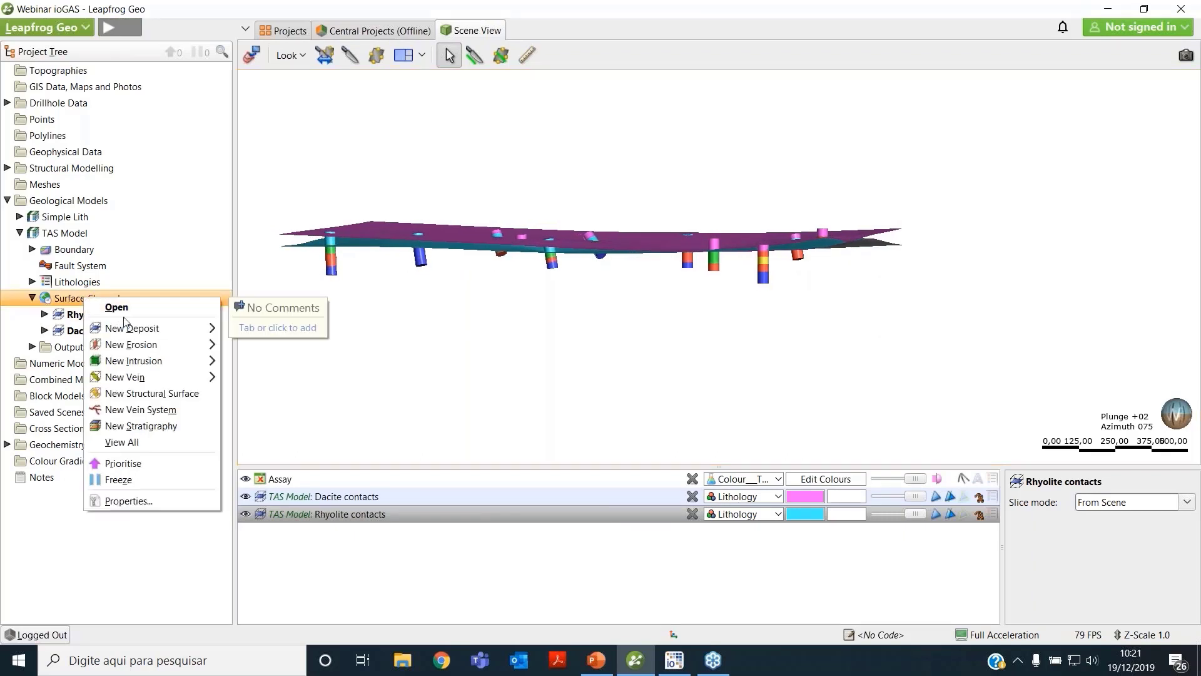
mouse_move(134, 332)
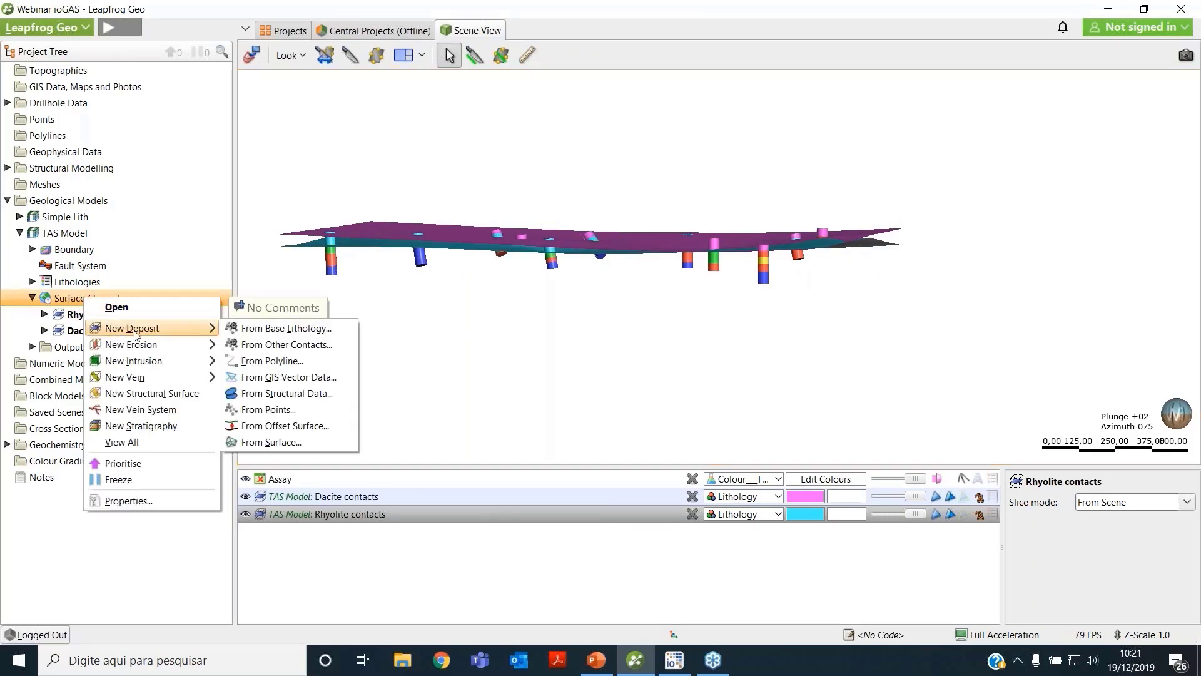
click(266, 332)
click(588, 225)
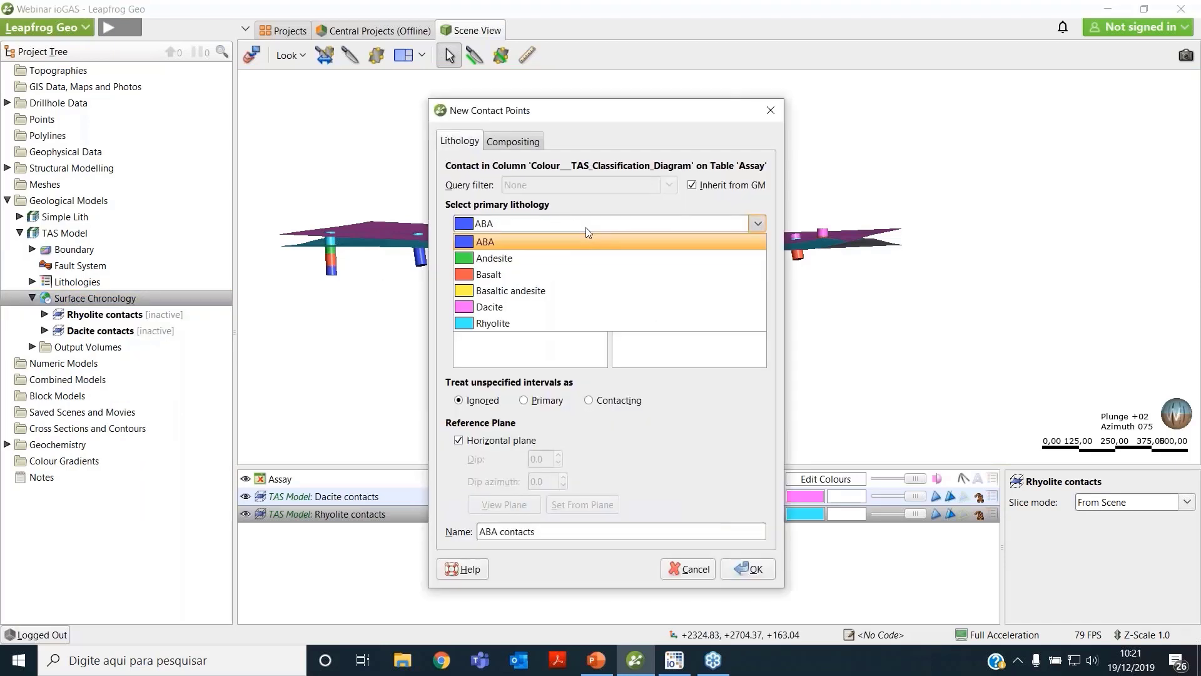
click(537, 260)
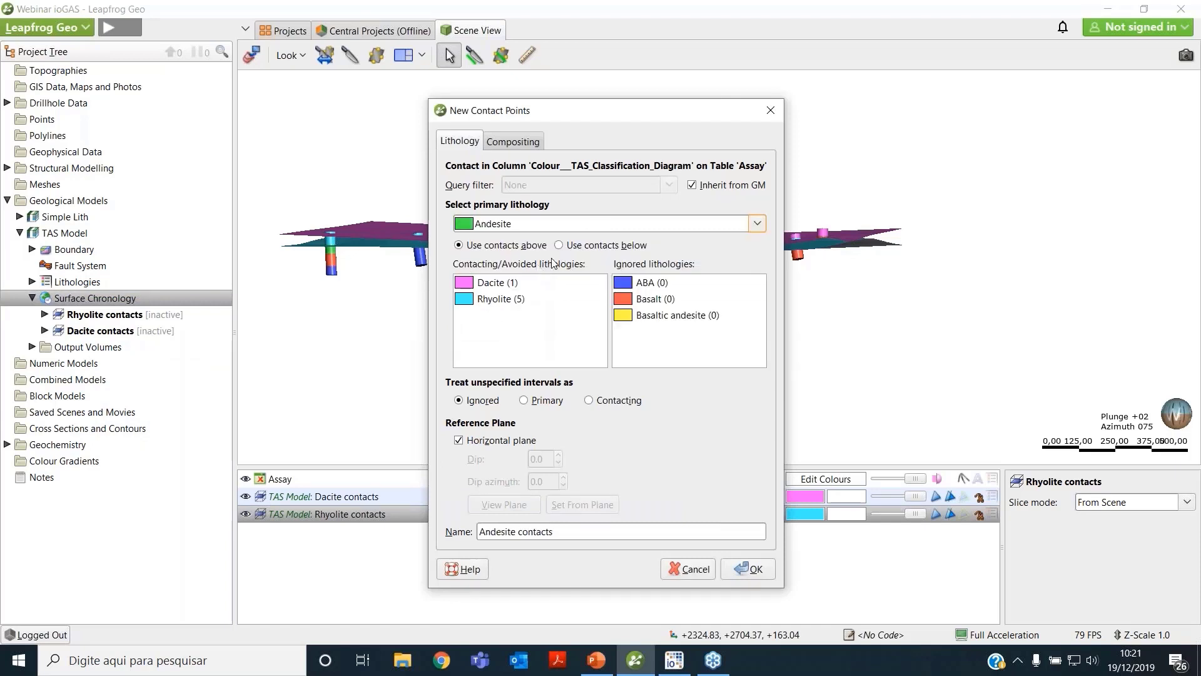
click(585, 245)
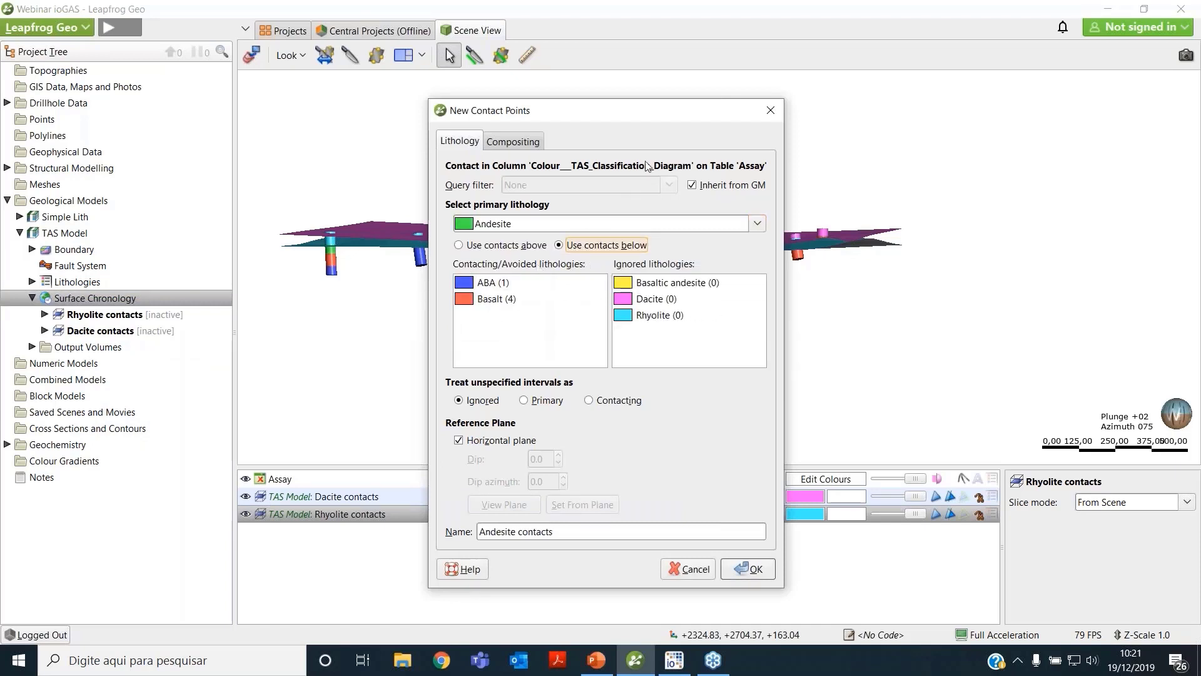
drag(650, 114, 498, 103)
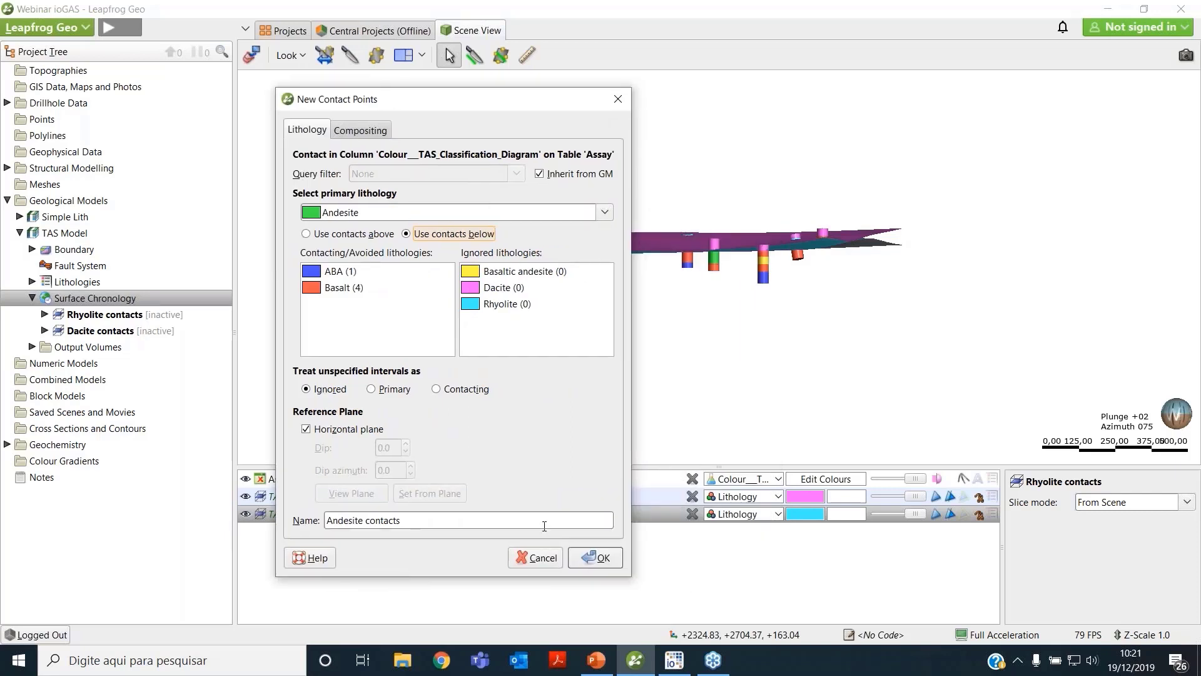
click(594, 558)
click(134, 321)
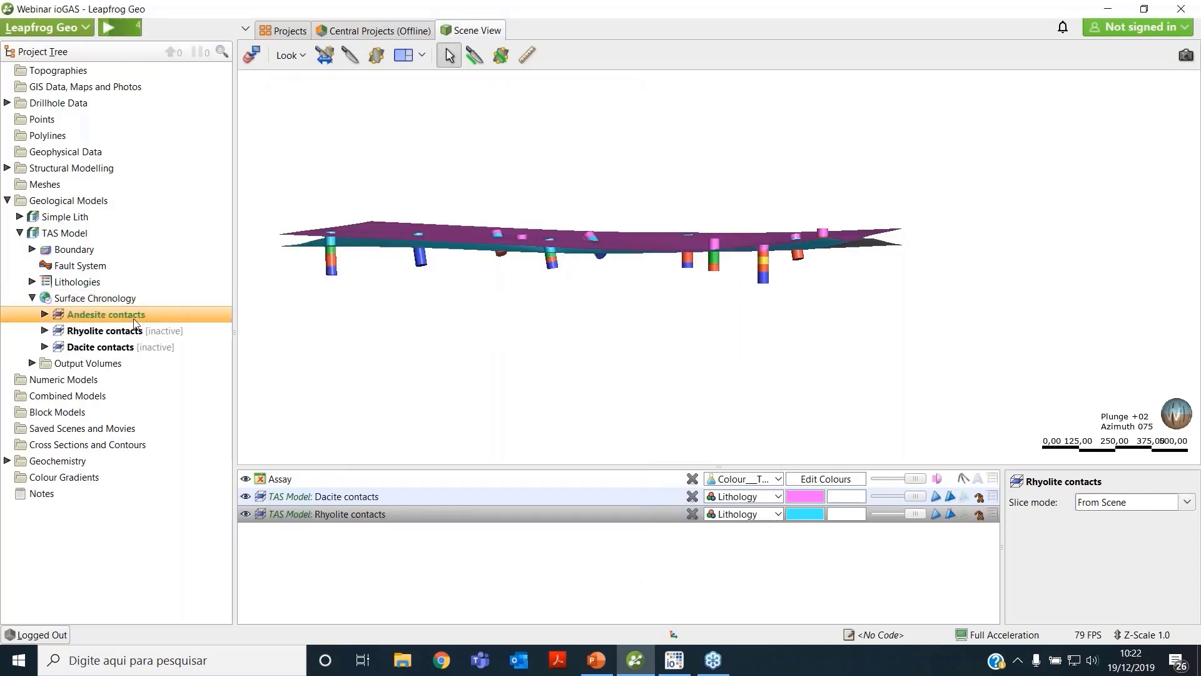
drag(134, 322, 351, 322)
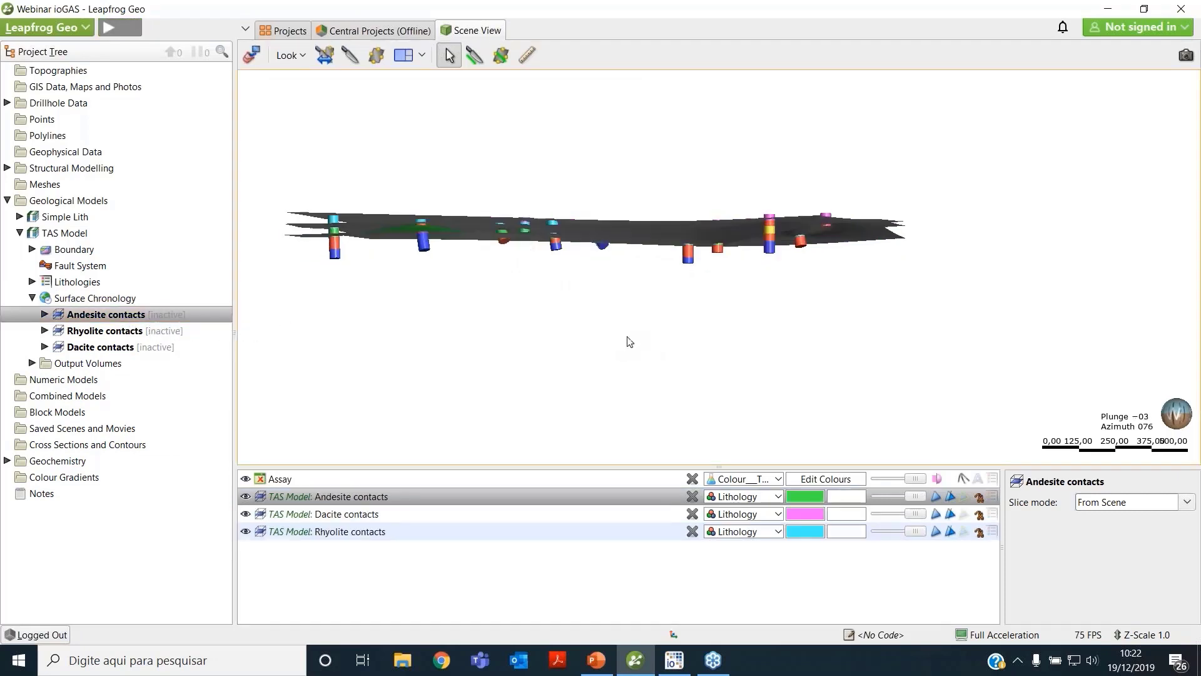
drag(641, 343, 611, 333)
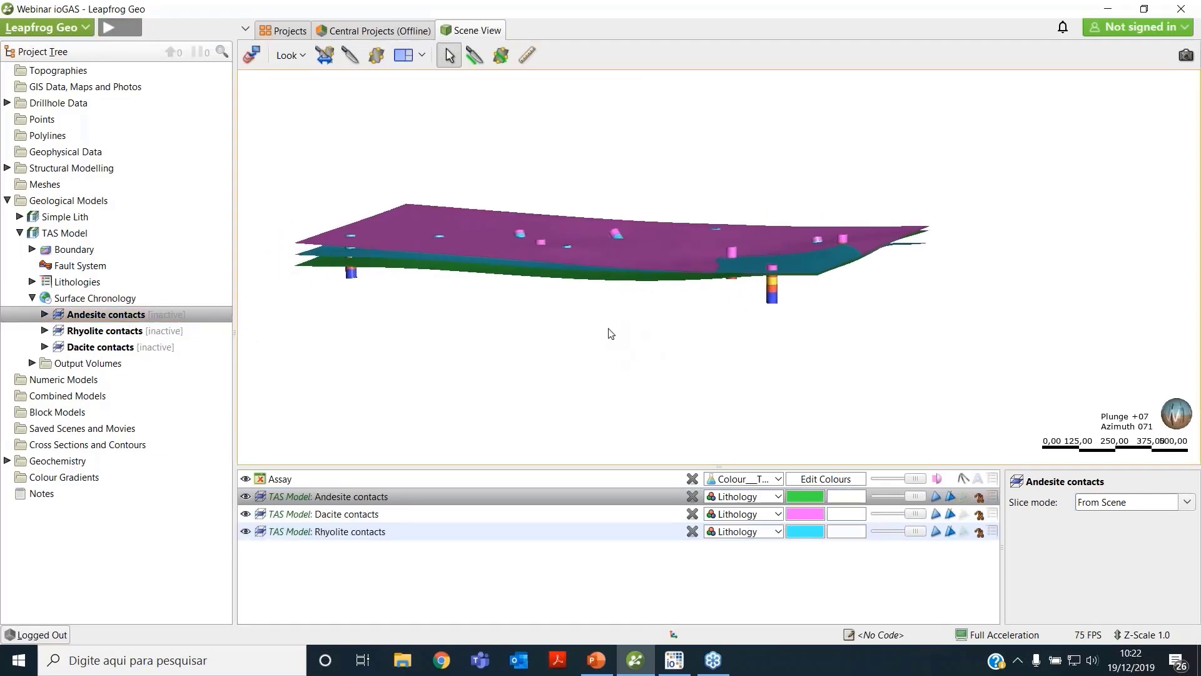
Create a deposit surface from base lithology with Basalt as primary lithology, using contacts below and moving Basaltic andesite to the ignored lithologies.
right_click(108, 304)
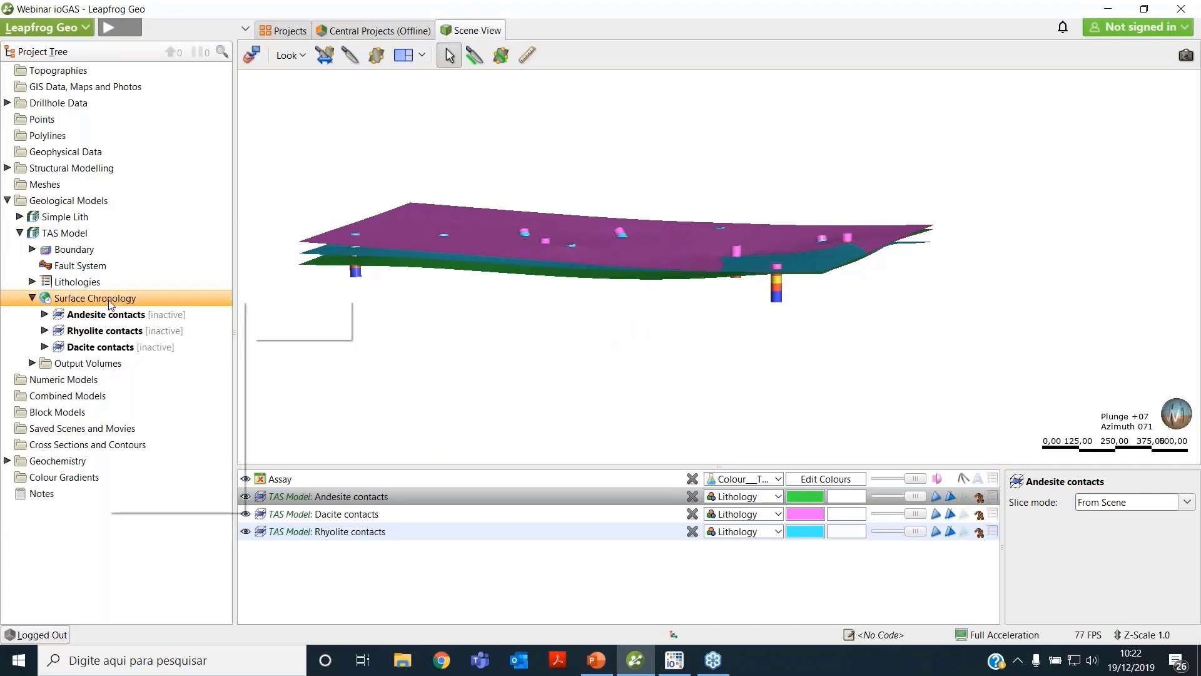
mouse_move(233, 331)
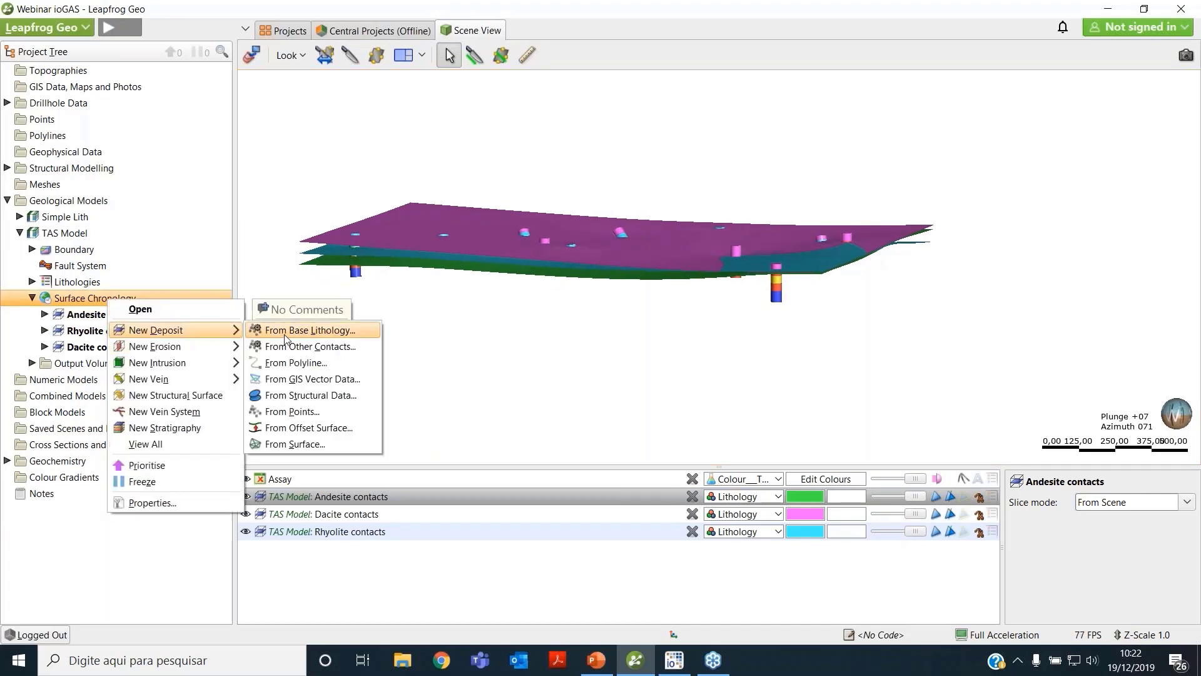
click(293, 331)
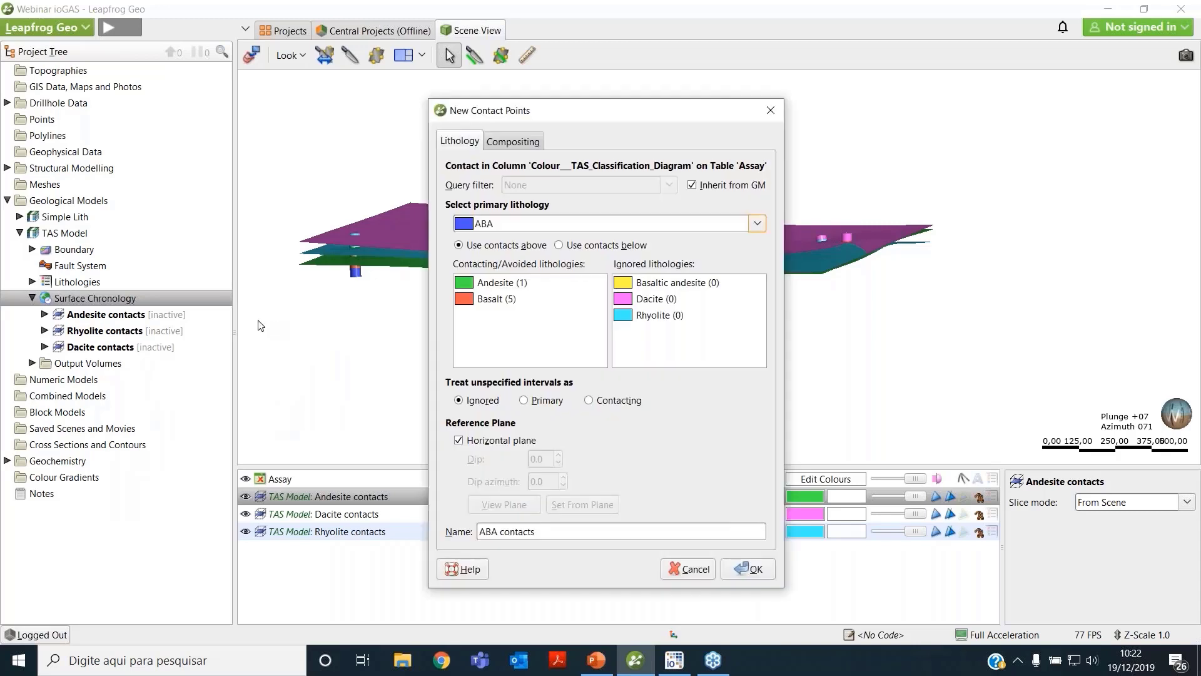
click(519, 224)
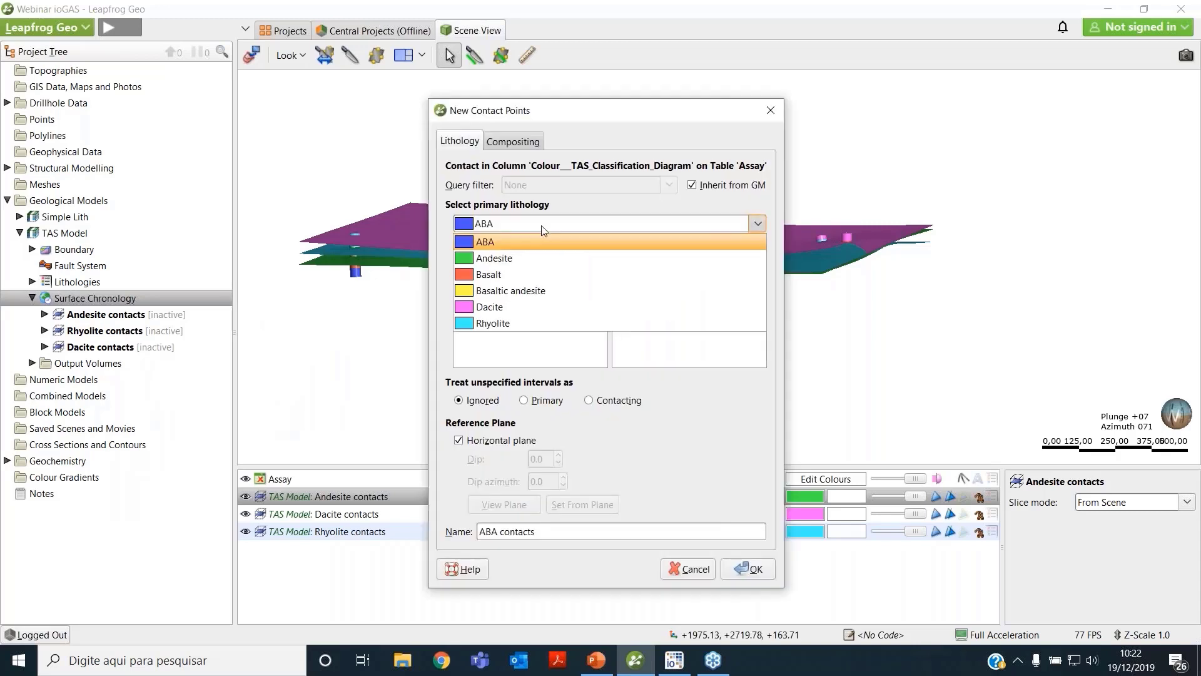
click(528, 274)
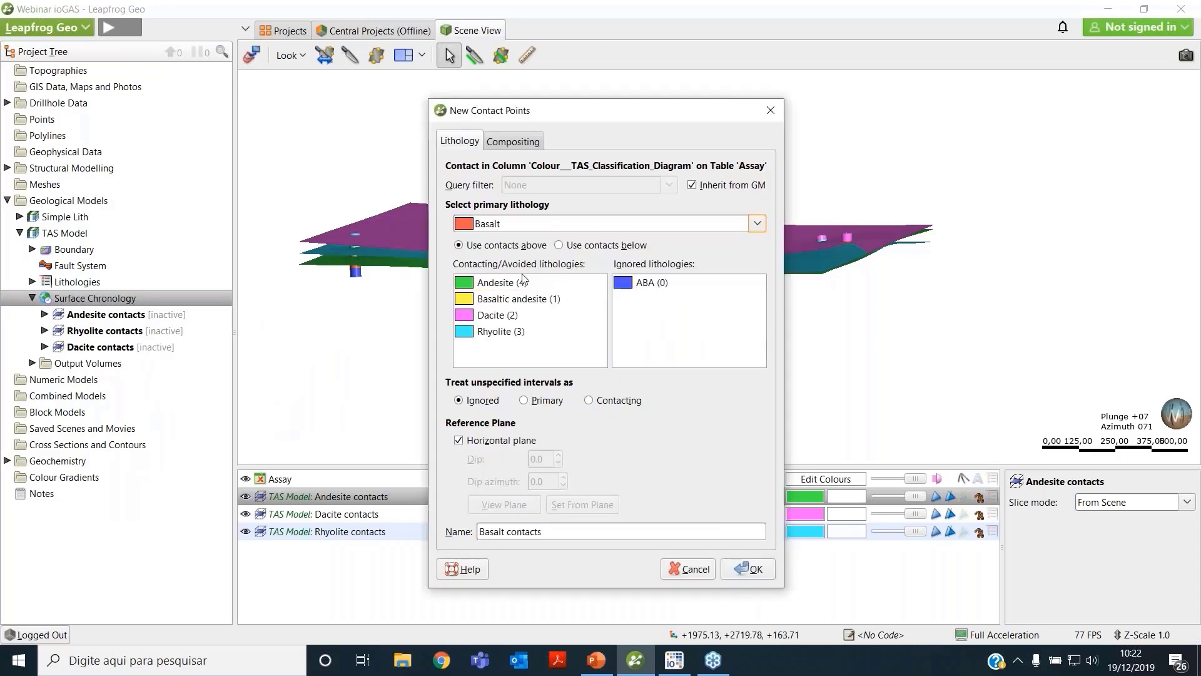
click(560, 244)
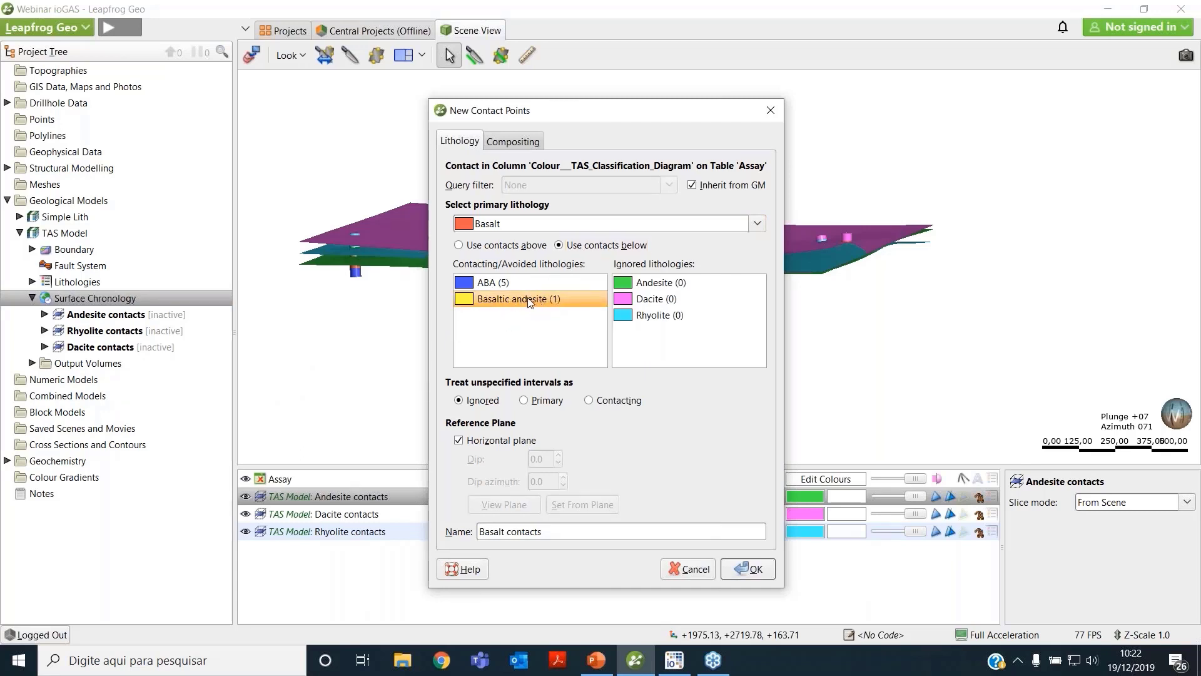
drag(532, 303, 693, 340)
drag(630, 115, 601, 97)
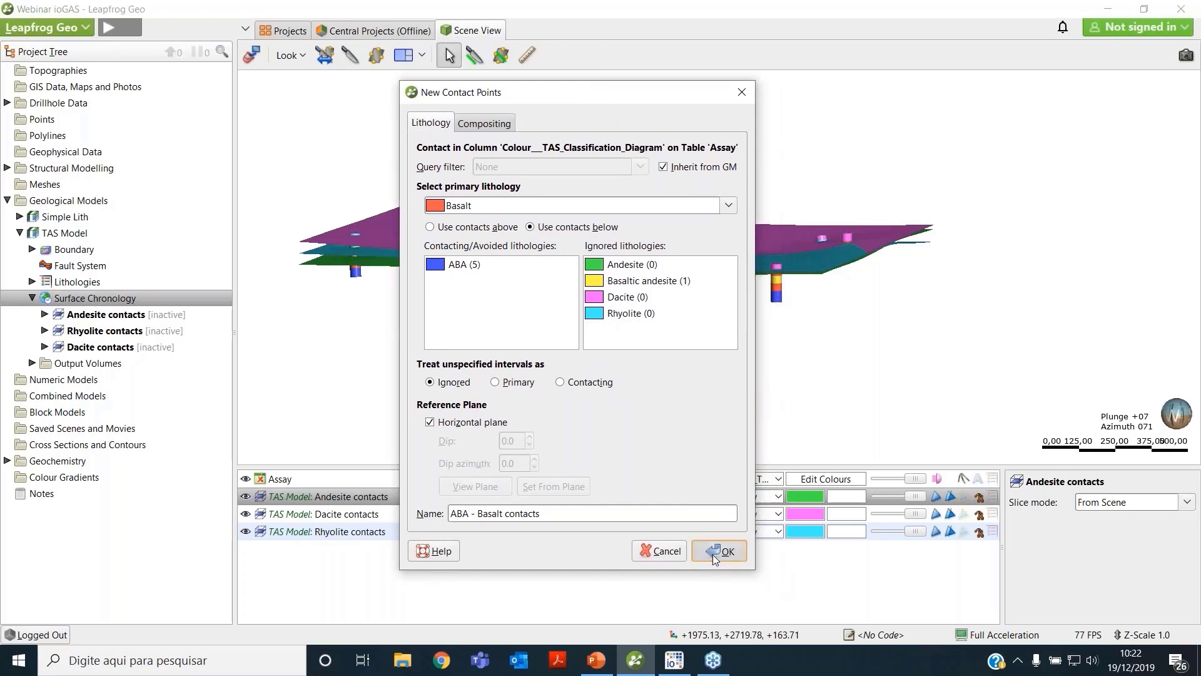
click(713, 552)
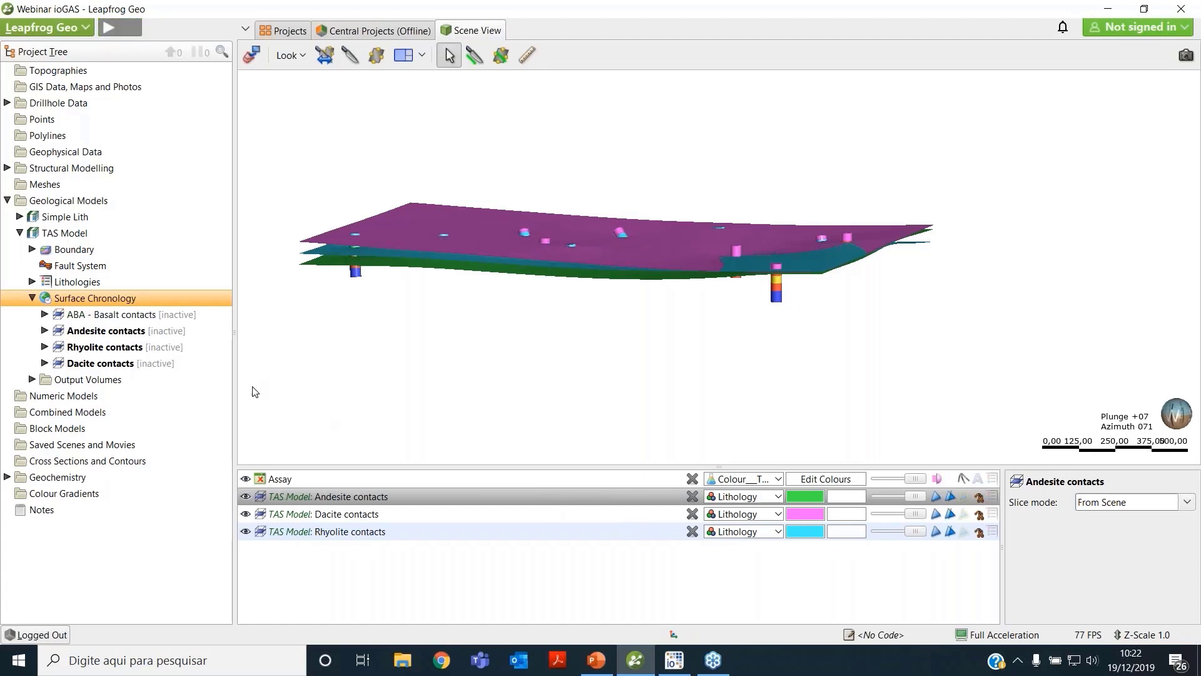
Display the ABA - Basalt contacts surface in the scene and check it against the multi-coloured drillhole.
drag(156, 323, 660, 279)
scroll(659, 279, up, 3)
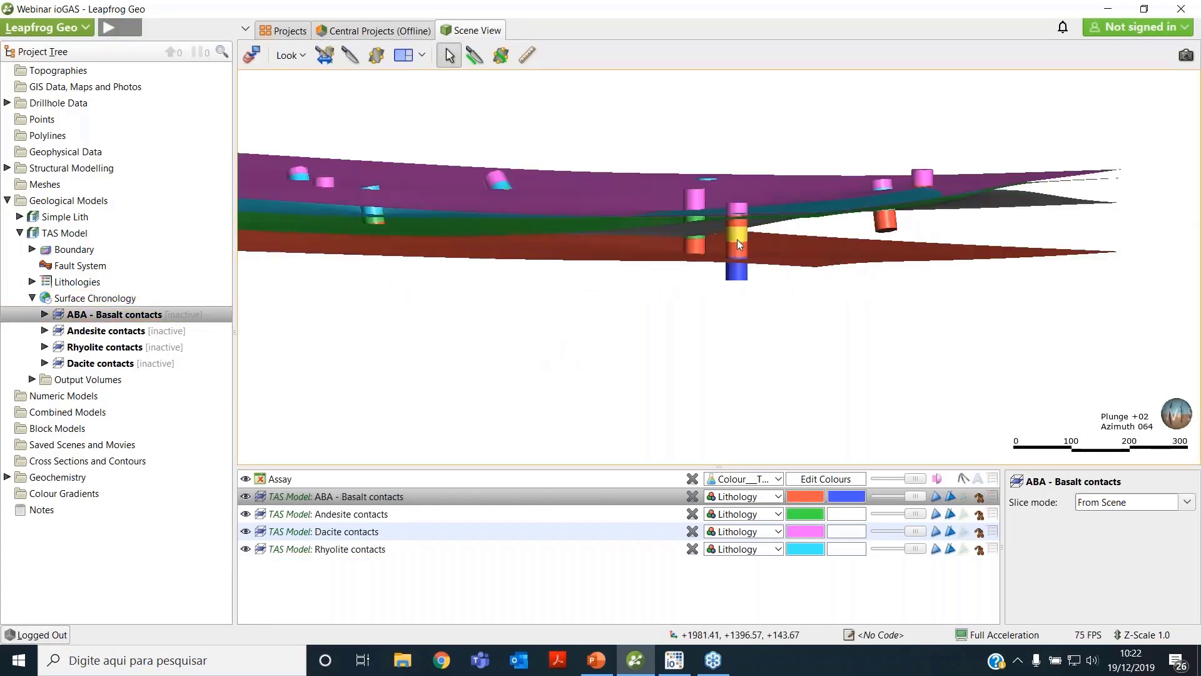
scroll(484, 342, up, 5)
drag(497, 346, 570, 330)
right_drag(568, 336, 602, 329)
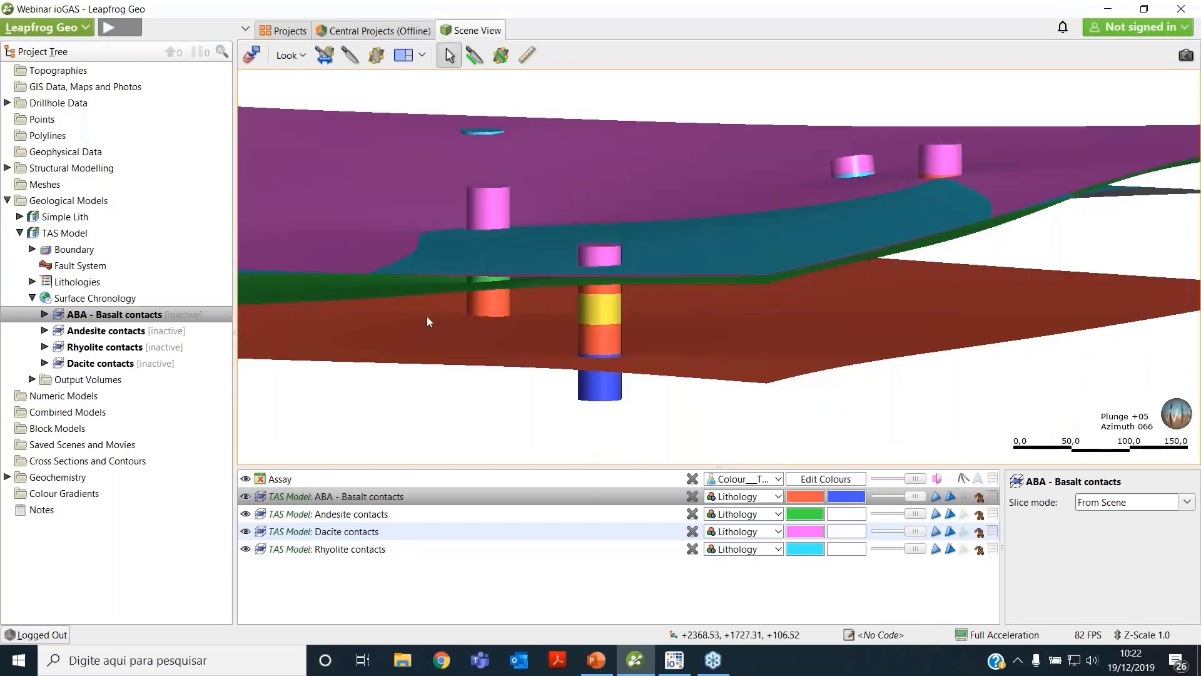
right_drag(457, 306, 503, 276)
Create an intrusion in the TAS Model from base lithology with Basaltic andesite as interior lithology and add it to the scene.
right_click(97, 299)
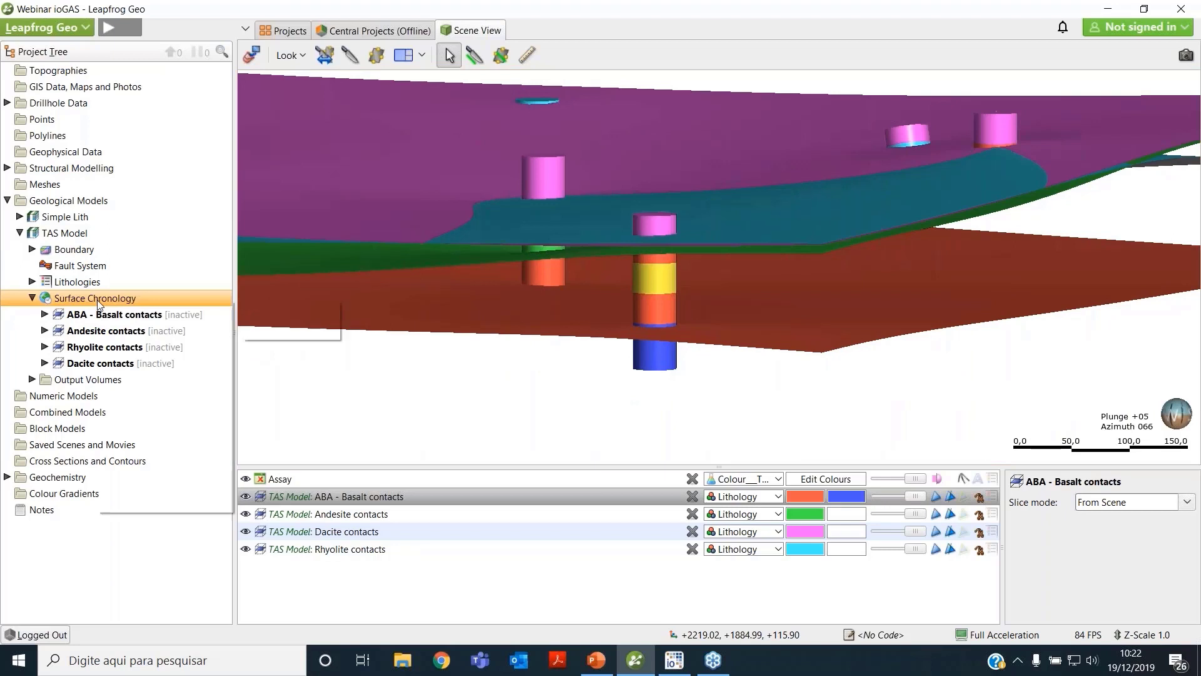
mouse_move(157, 364)
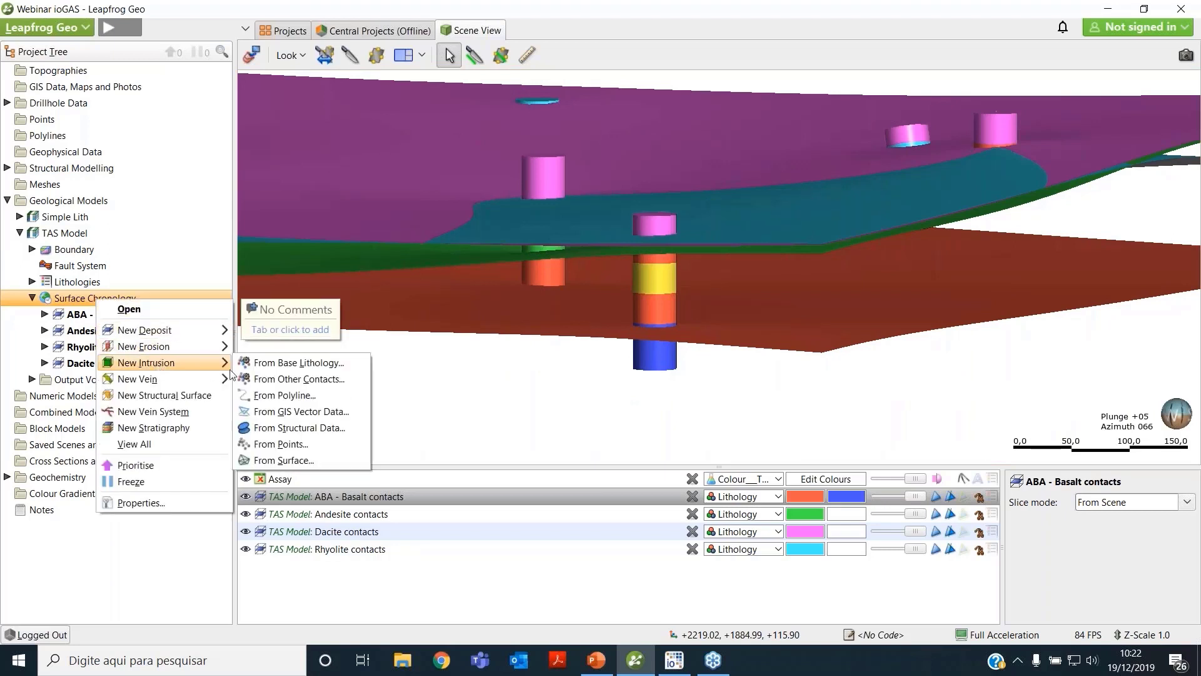
click(264, 369)
click(511, 285)
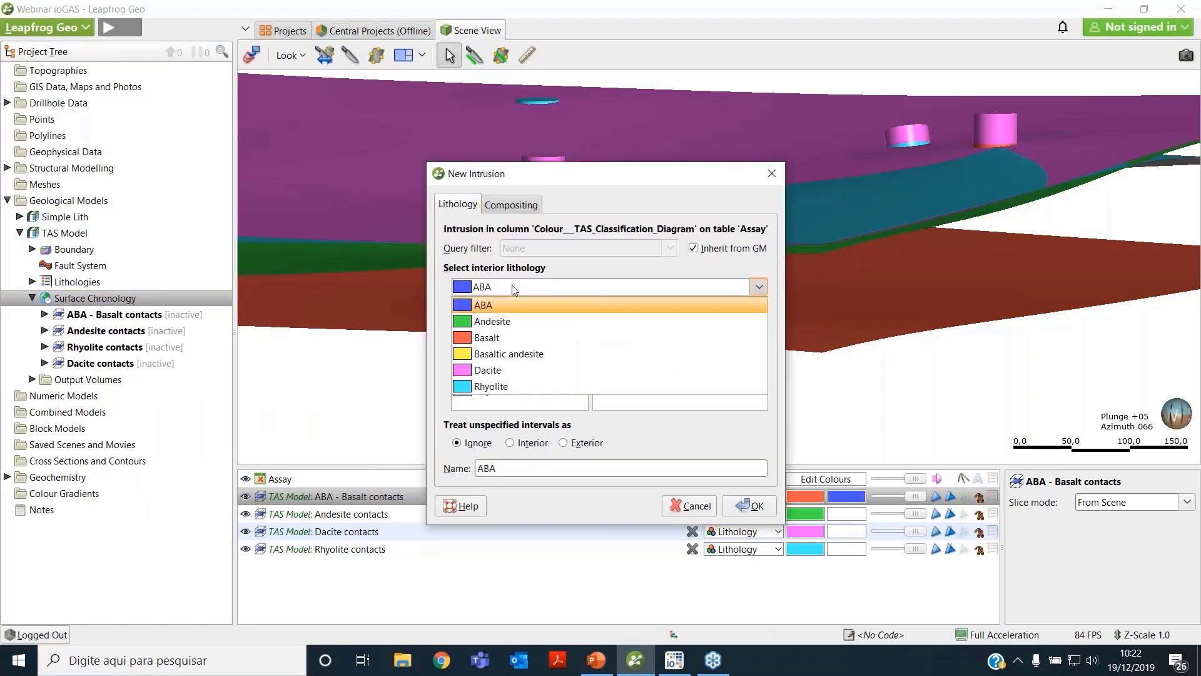
click(530, 356)
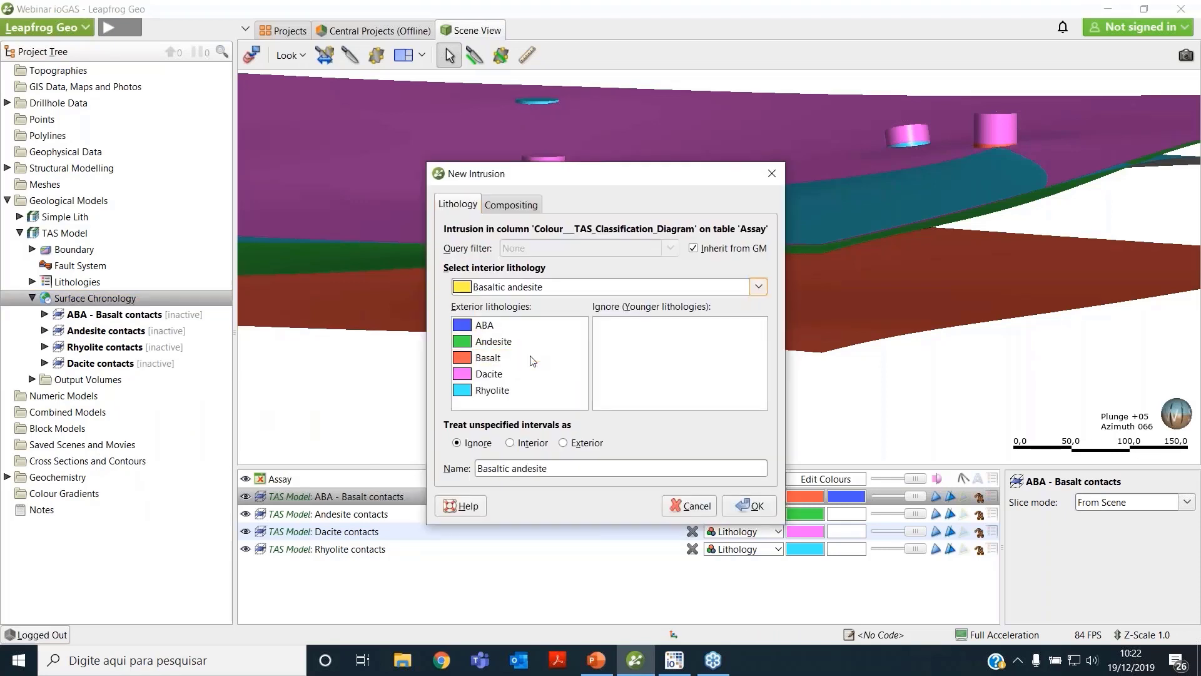
drag(570, 176, 264, 93)
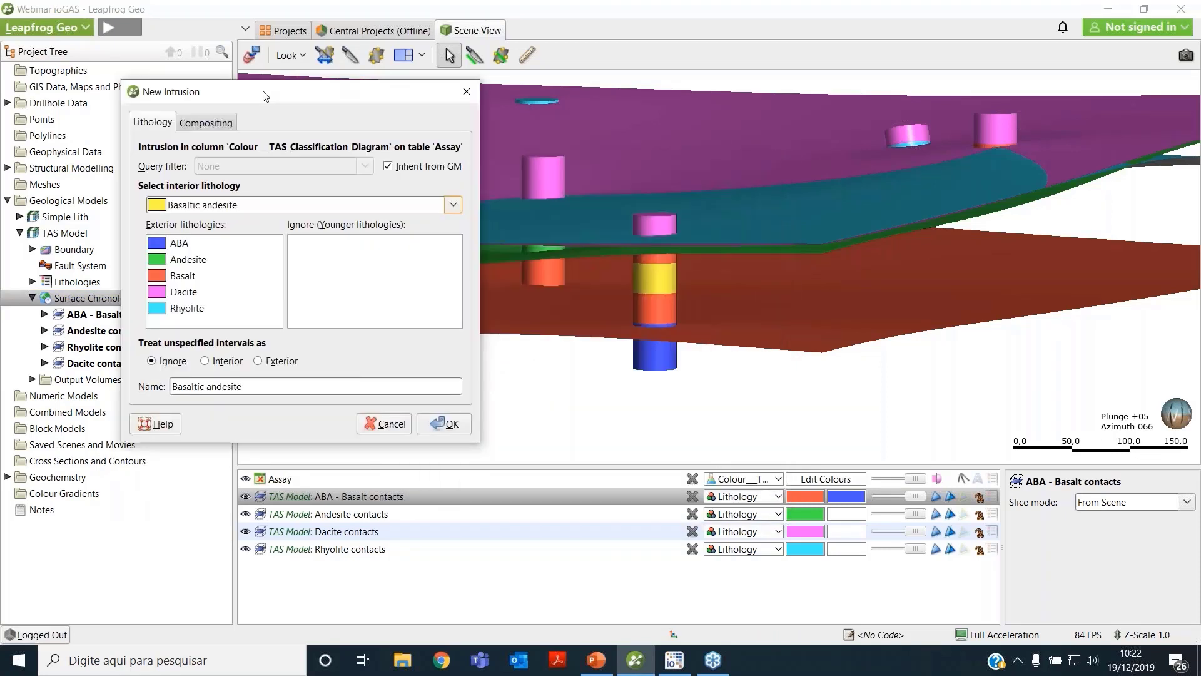
click(441, 423)
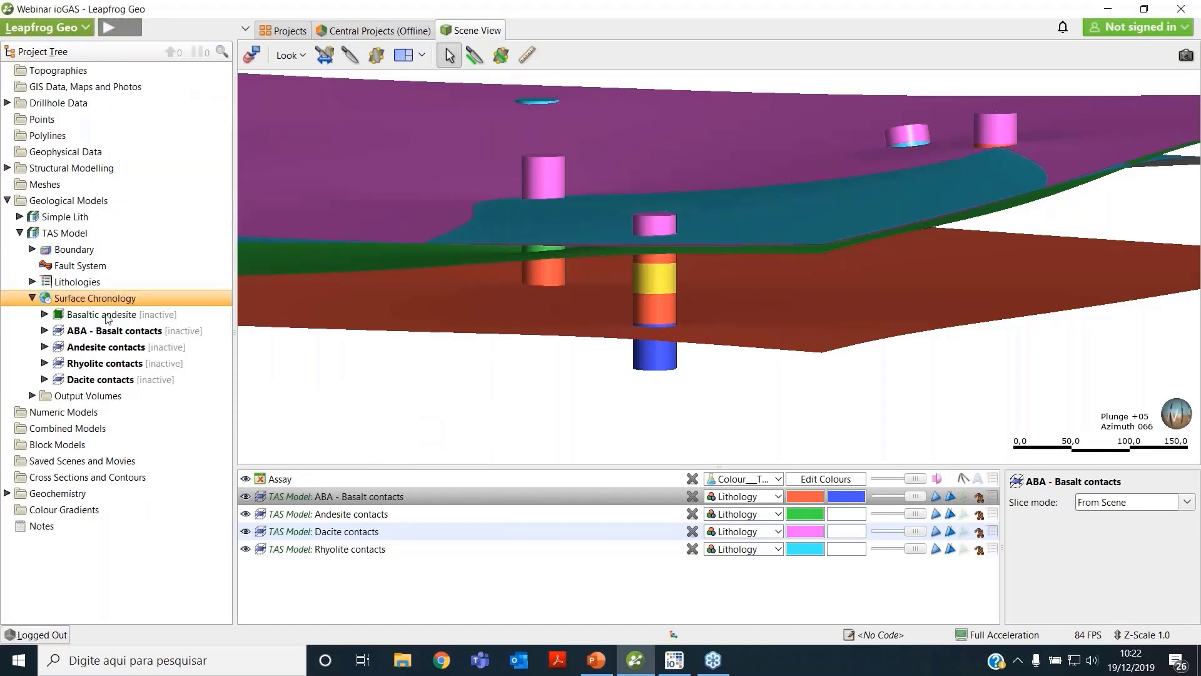
mouse_move(107, 317)
mouse_down()
mouse_move(481, 383)
mouse_move(627, 423)
mouse_up()
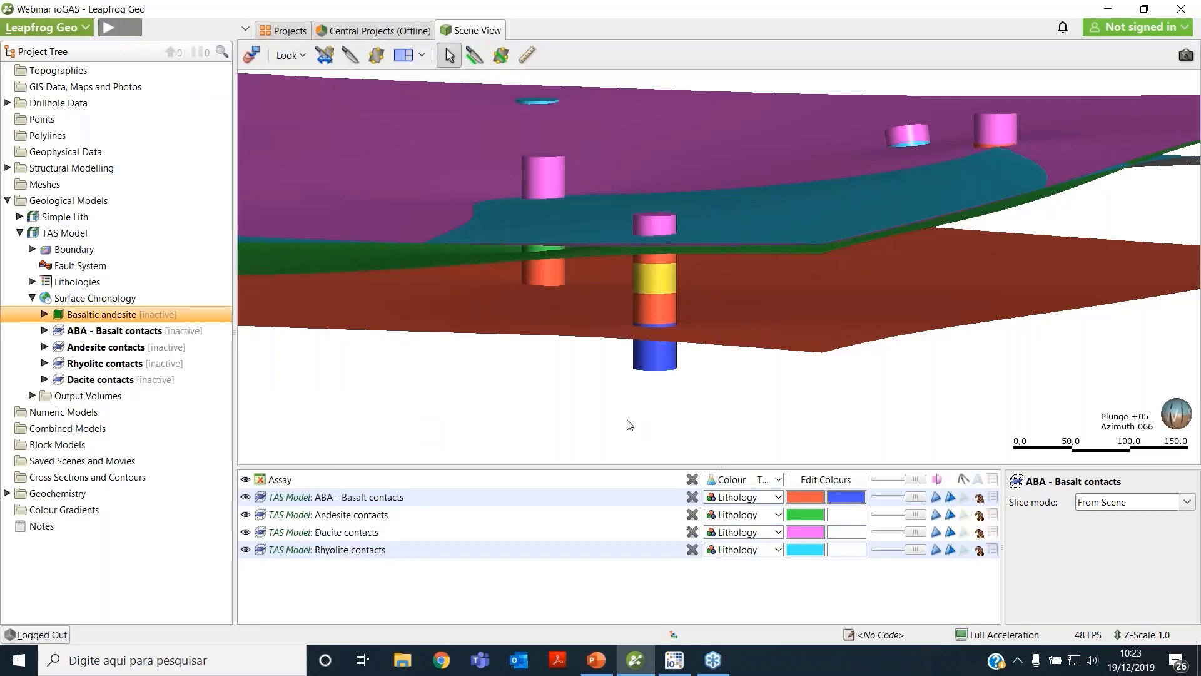
Set the Assay drillhole line radius to 10 and view the intrusion together with the contact surfaces.
click(473, 481)
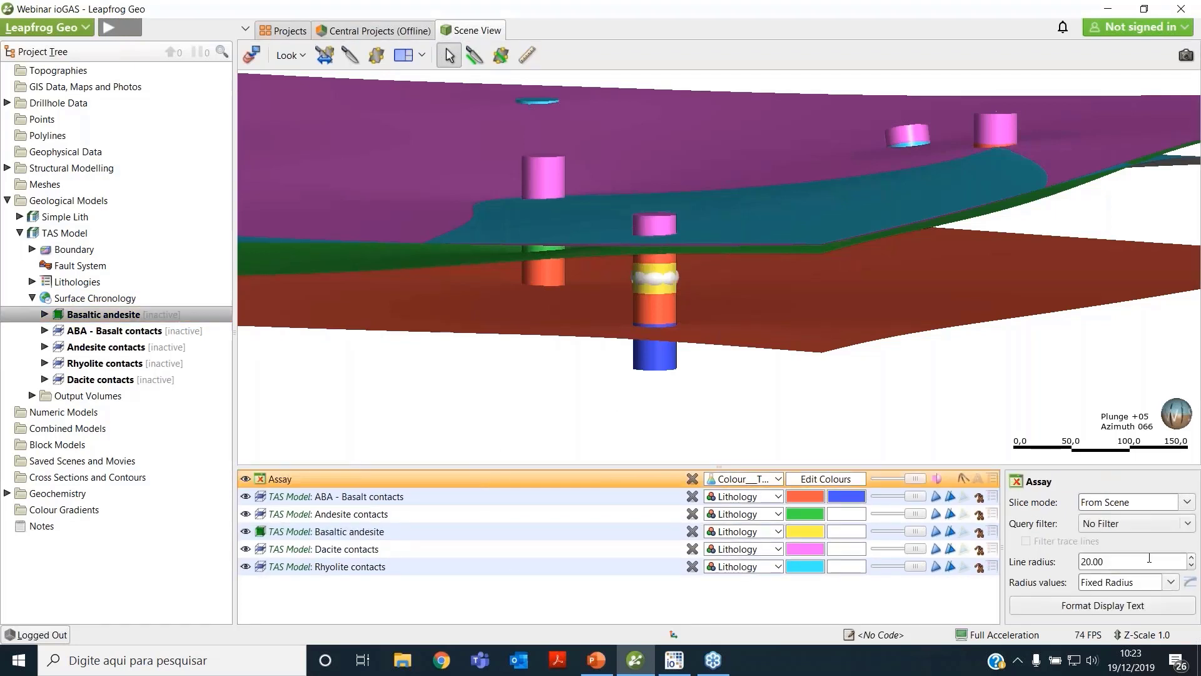
text(10)
key(Return)
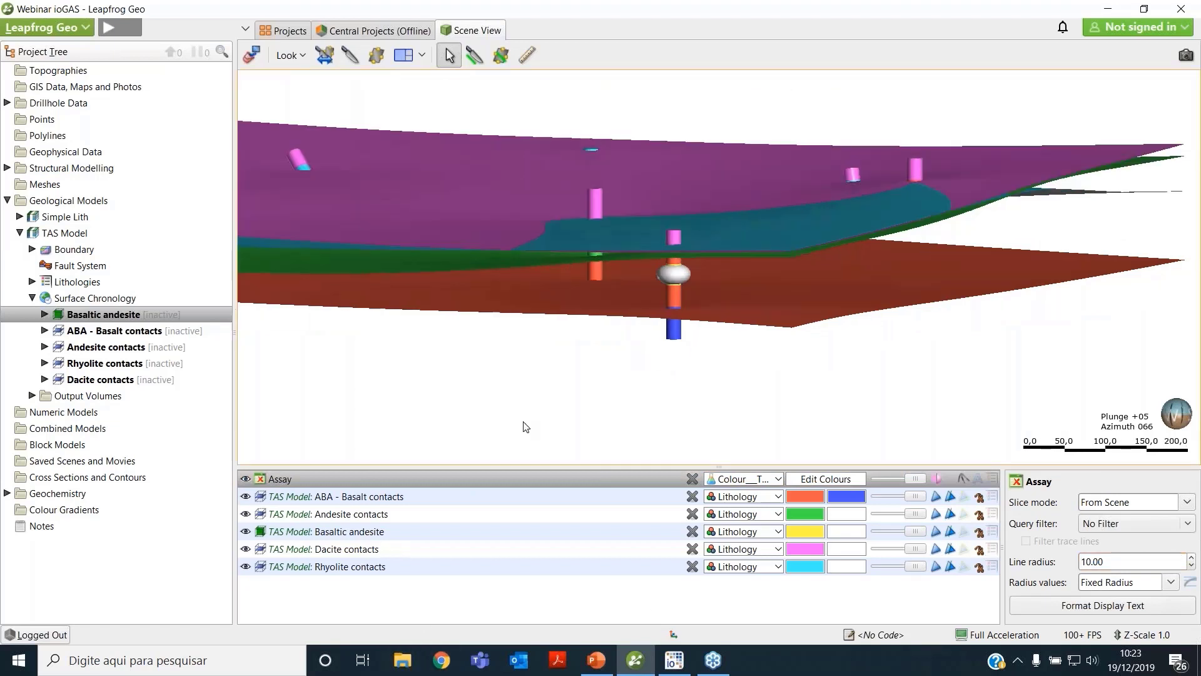
scroll(523, 423, down, 3)
scroll(625, 384, down, 2)
drag(638, 378, 576, 338)
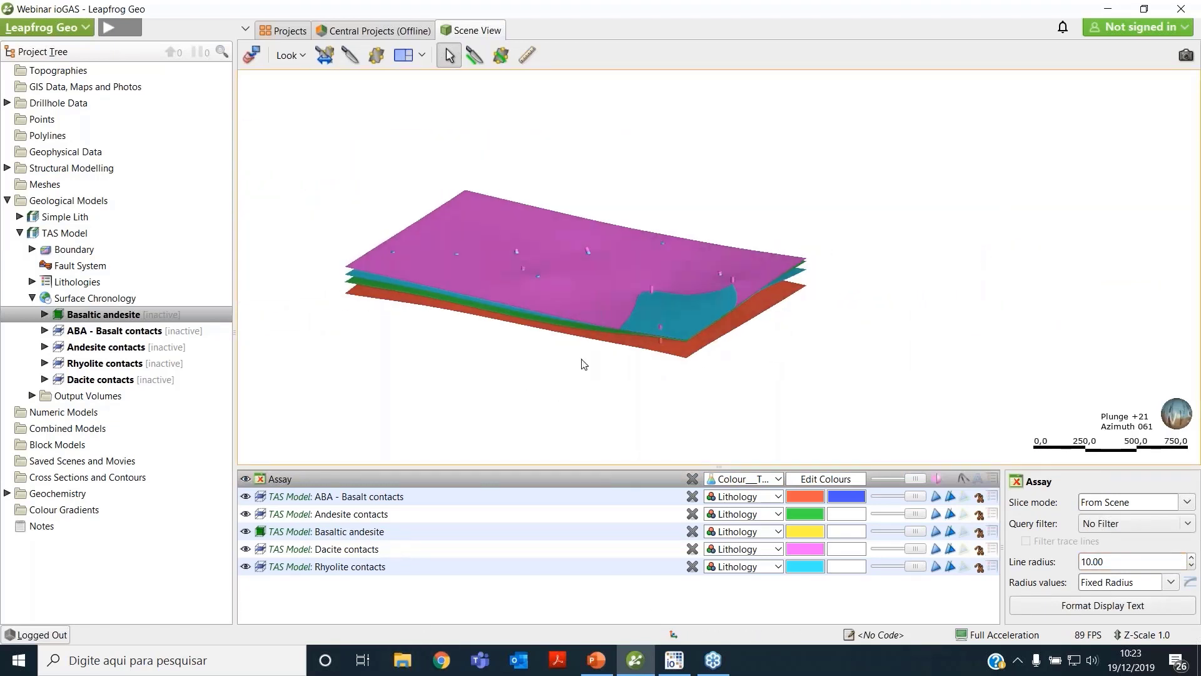
scroll(570, 338, up, 3)
scroll(569, 337, down, 3)
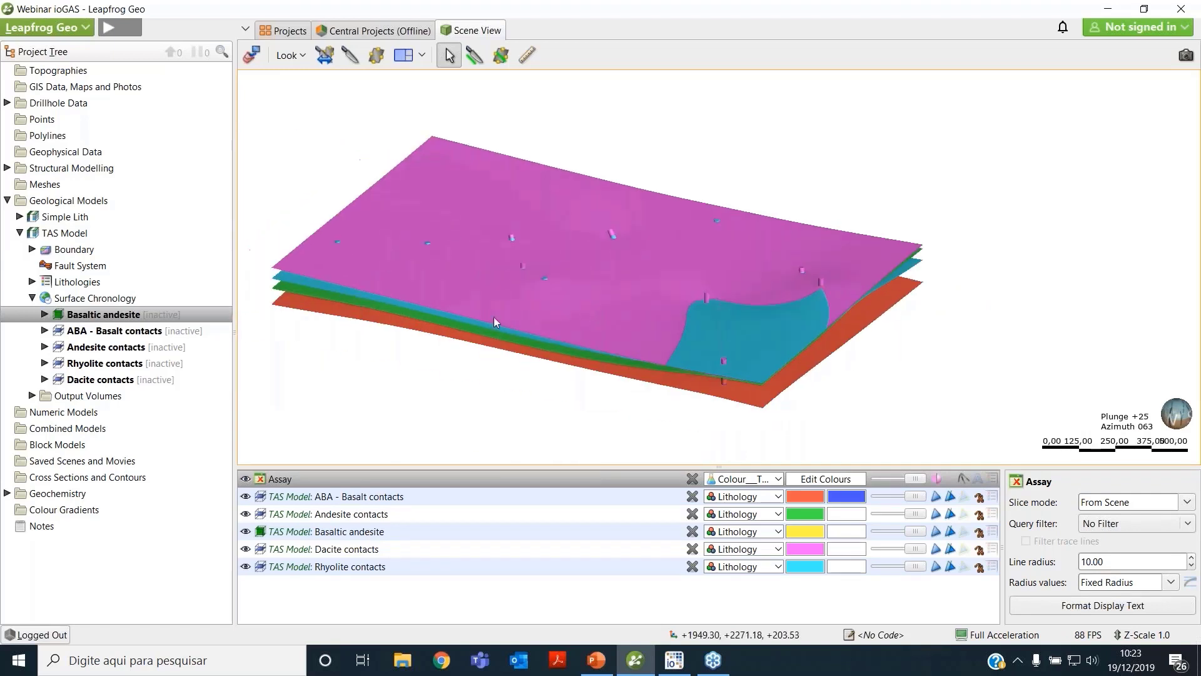
Open the TAS Model's surface chronology and enable all contact surfaces.
click(100, 299)
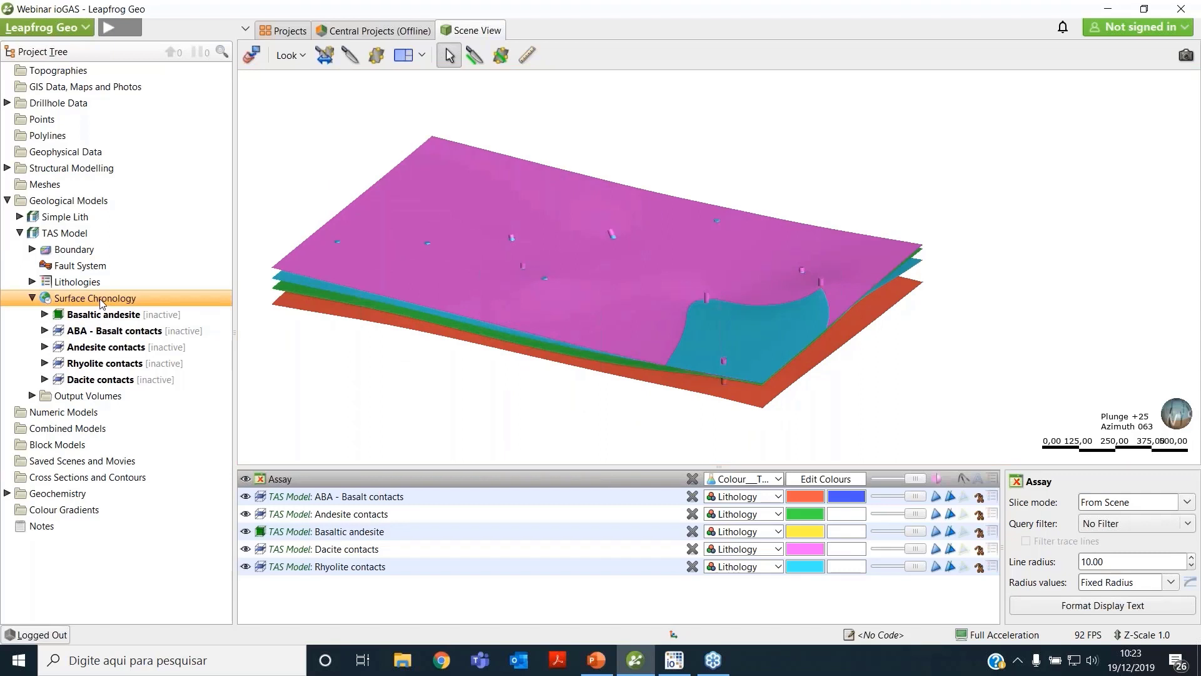
double_click(100, 300)
drag(557, 164, 145, 130)
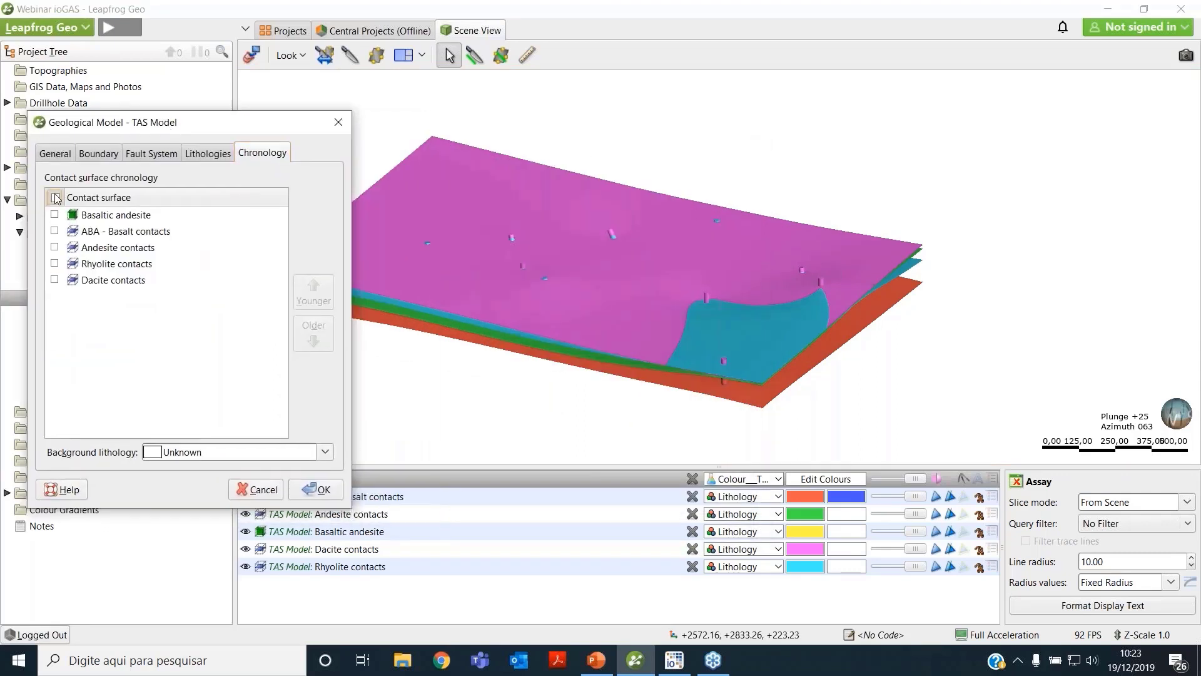
click(55, 198)
drag(200, 122, 216, 101)
Order the chronology from youngest to oldest as Basaltic andesite, Dacite, Rhyolite, Andesite and ABA - Basalt contacts, and apply it.
click(165, 210)
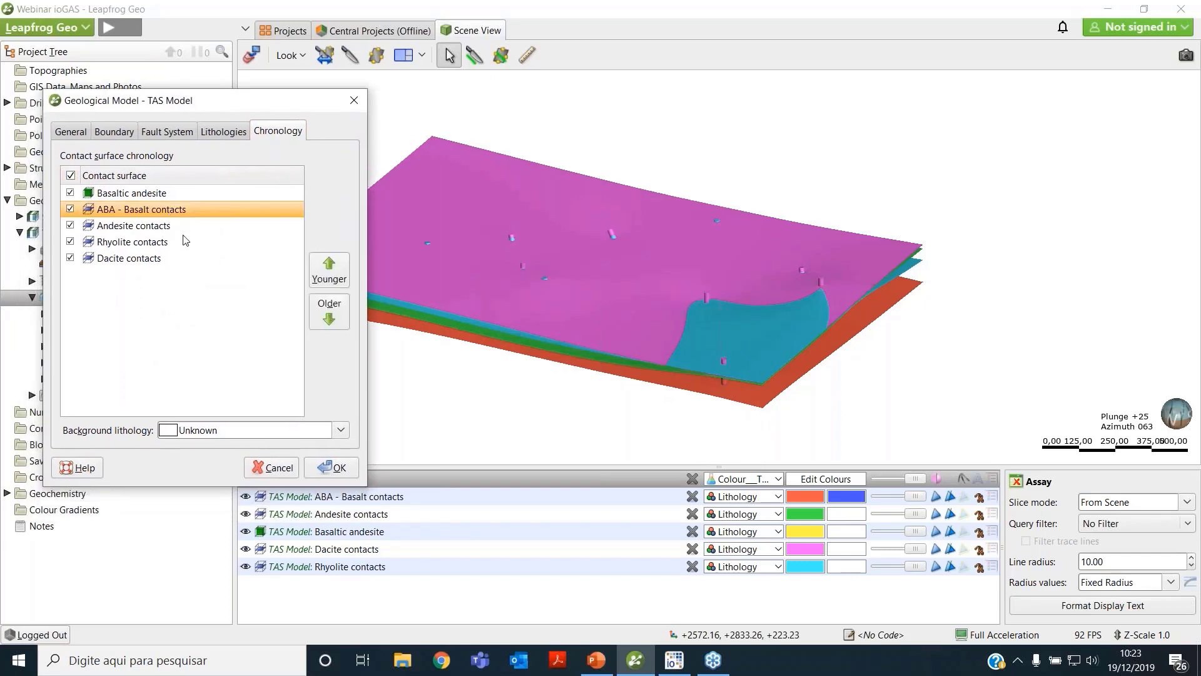
click(330, 320)
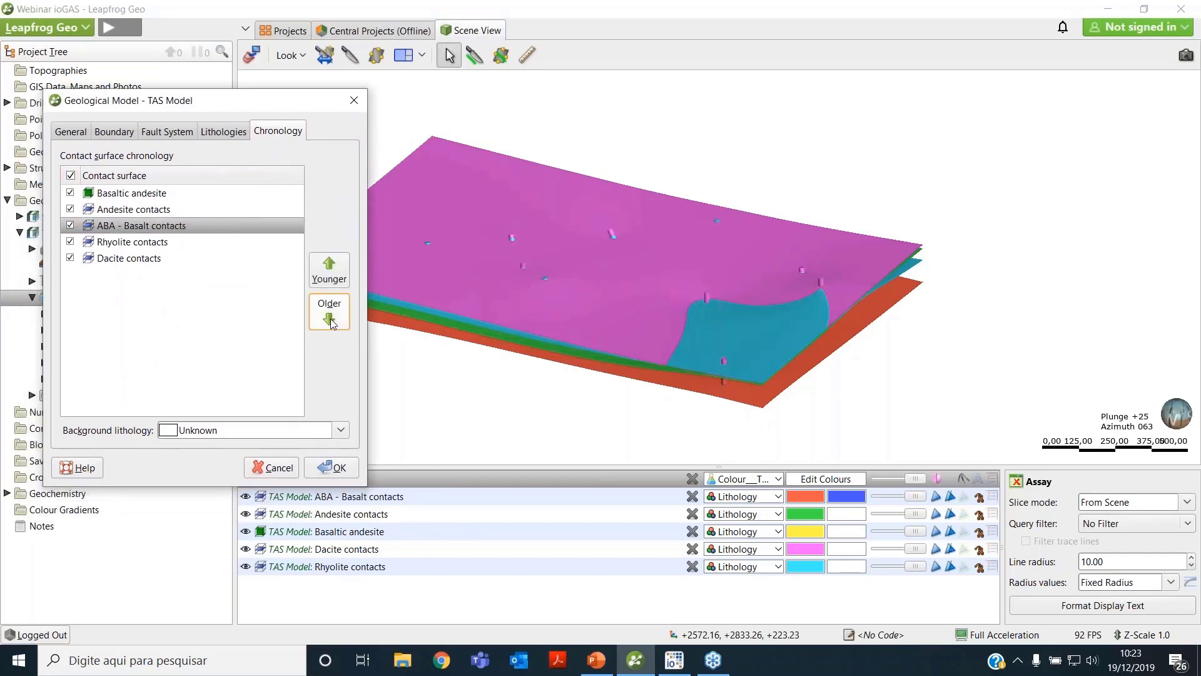
click(329, 322)
click(327, 322)
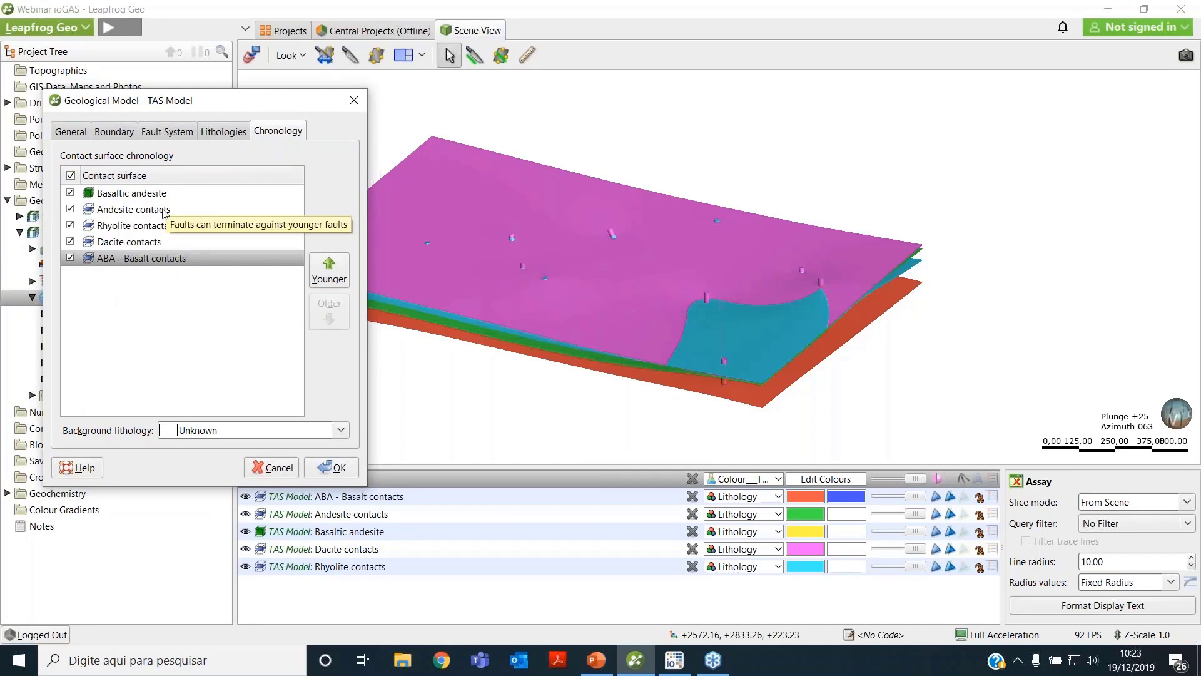
click(165, 211)
click(330, 319)
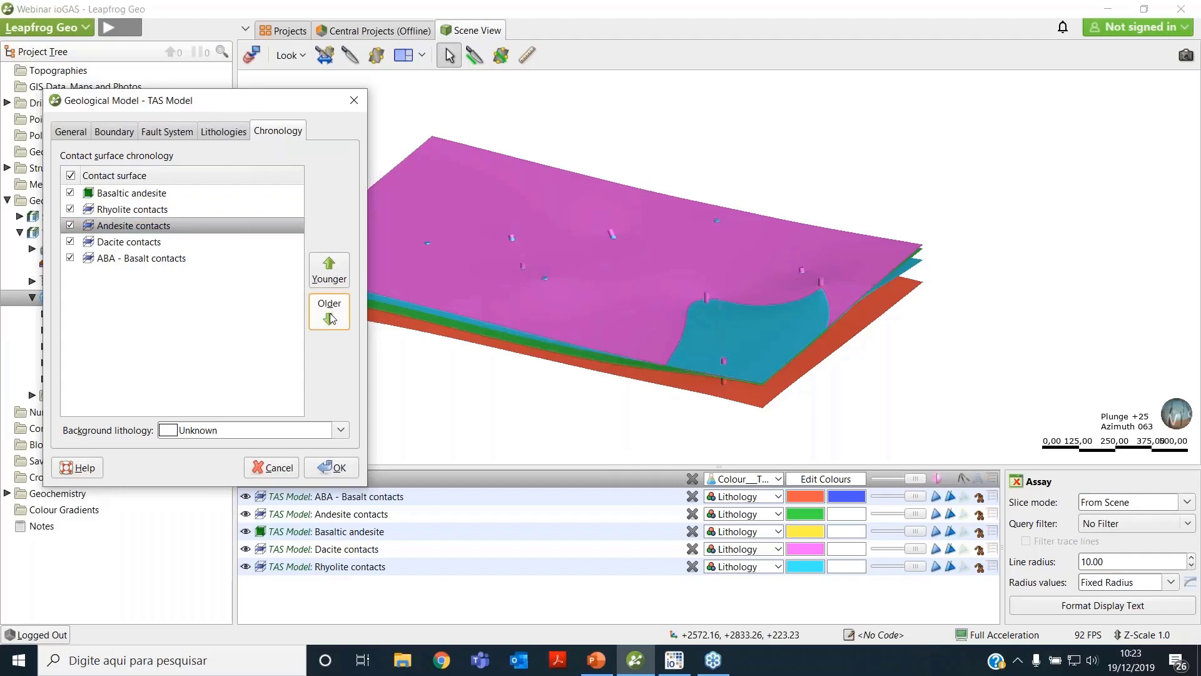
click(330, 319)
click(166, 209)
click(330, 319)
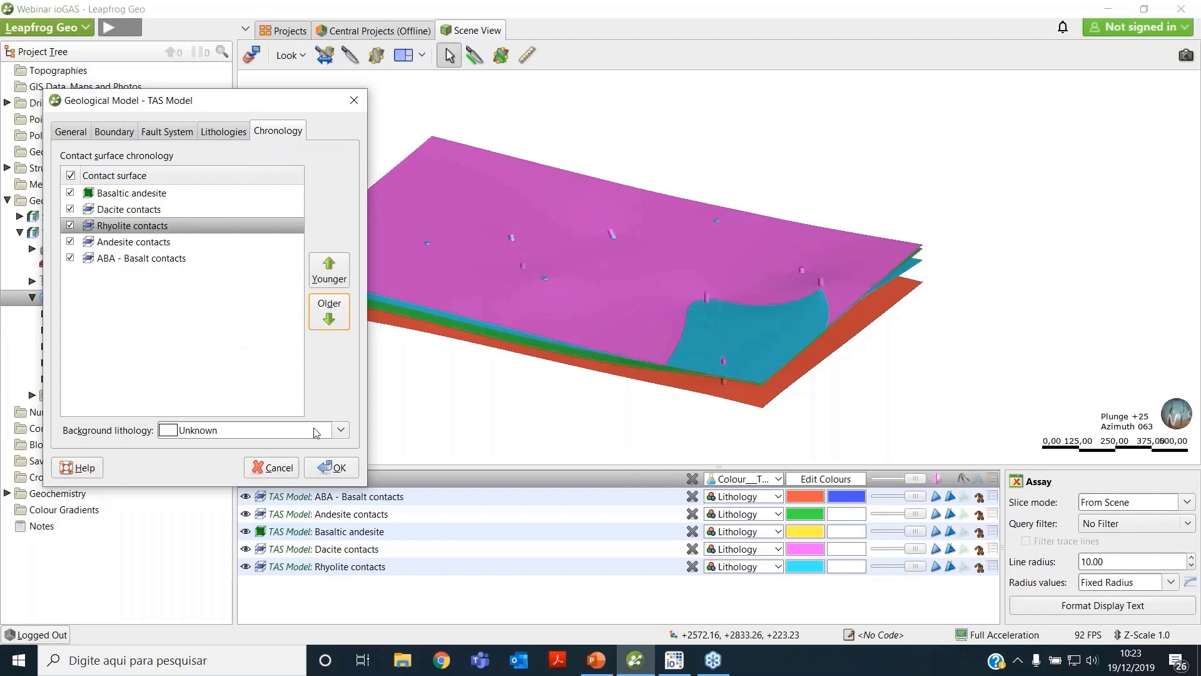
click(344, 470)
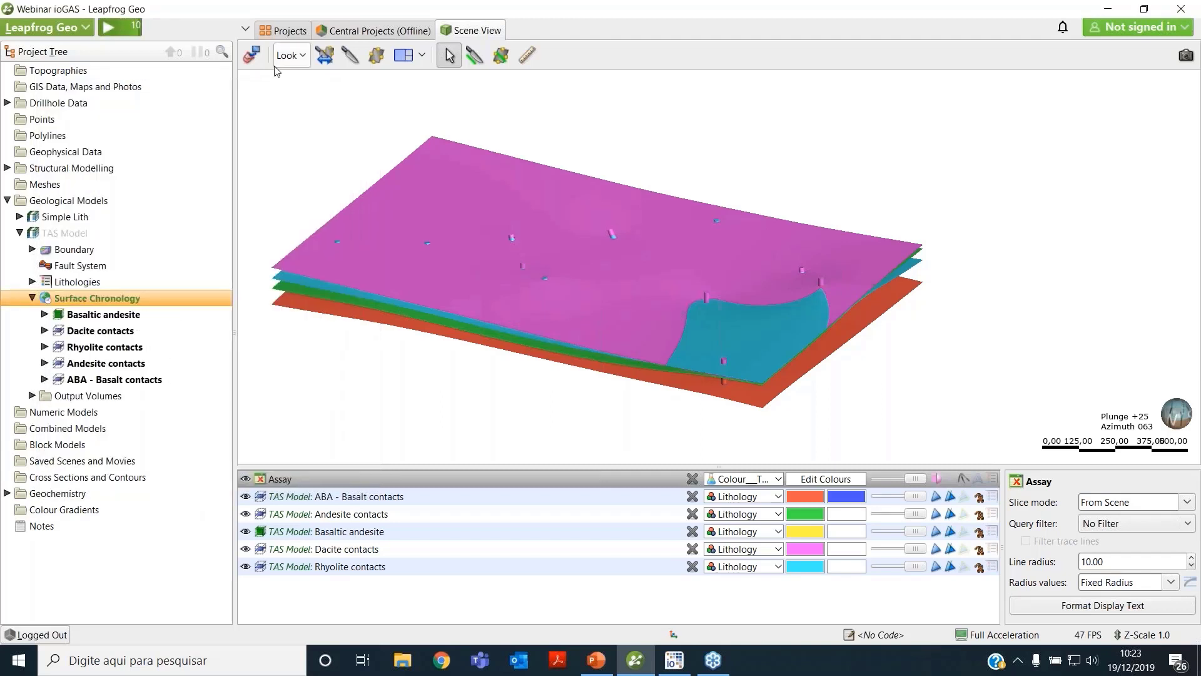
Replace the five TAS Model surfaces in the scene with the model's output volumes, keeping the Assay drillholes.
click(337, 496)
shift+click(345, 566)
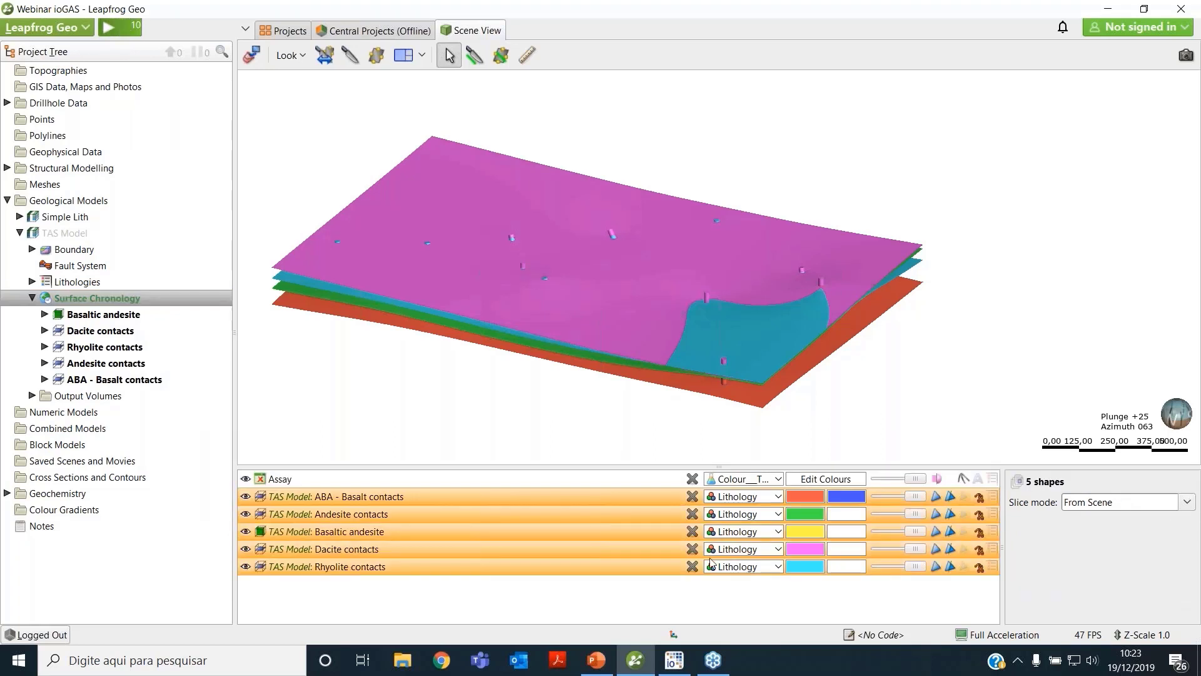
click(692, 566)
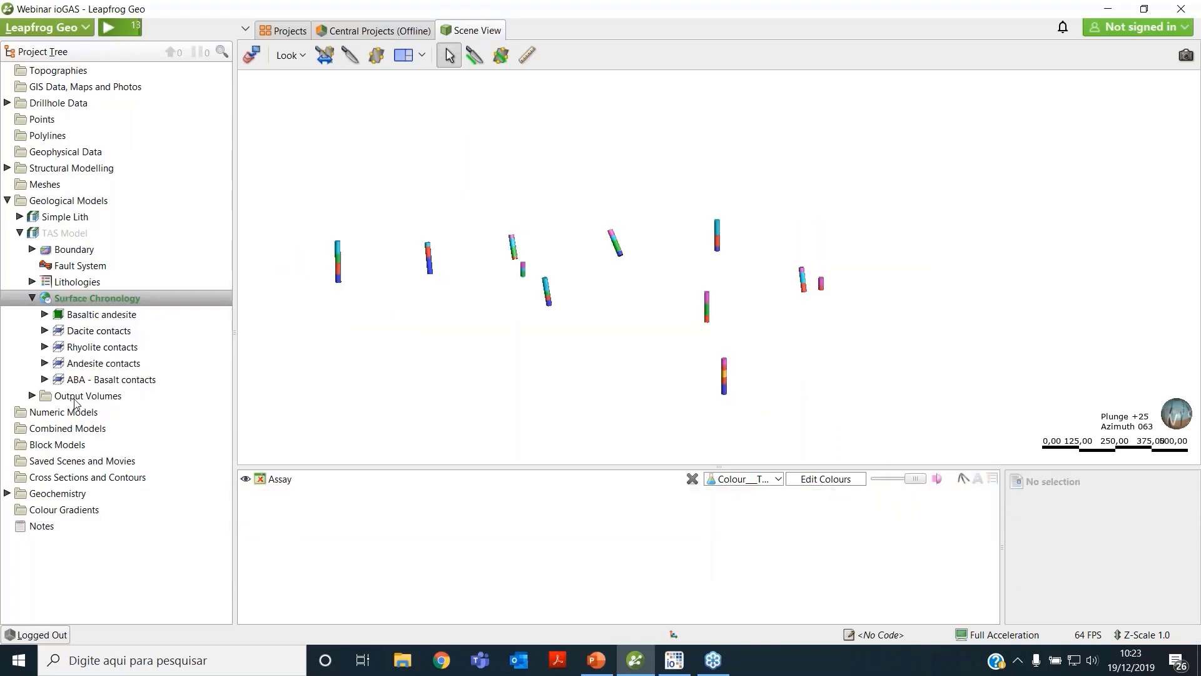
click(99, 397)
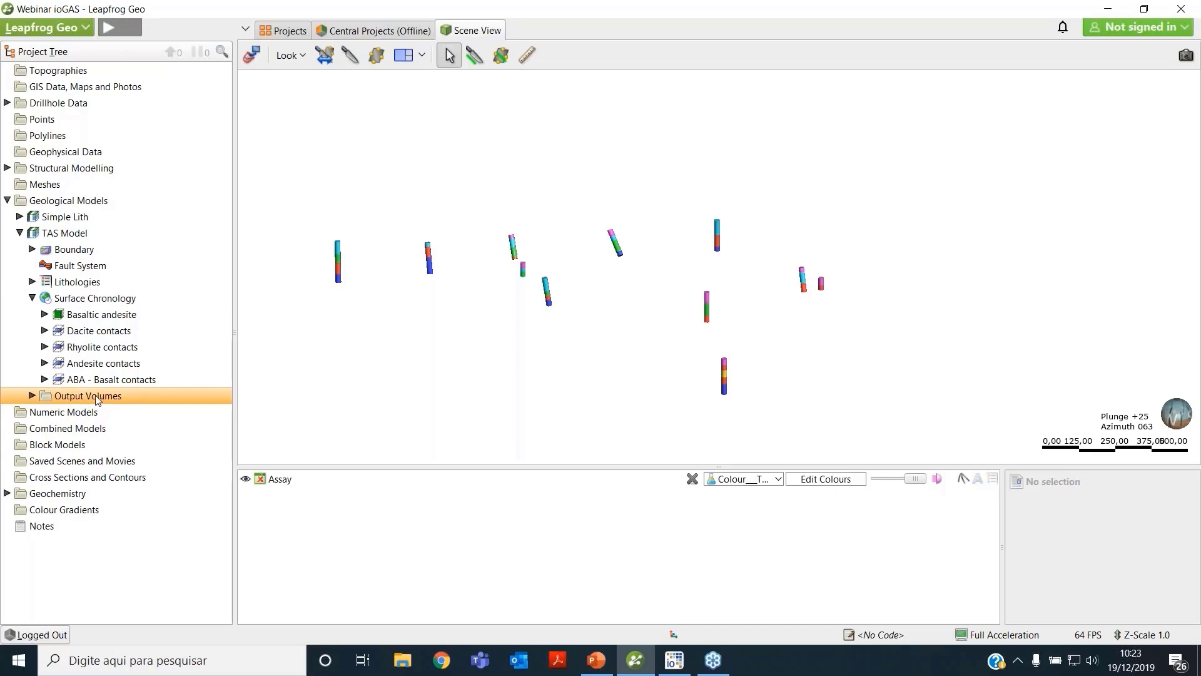
drag(97, 399, 567, 356)
scroll(576, 329, down, 2)
Make all six TAS Model output volumes semi-transparent so the drillholes show through them.
shift+click(356, 585)
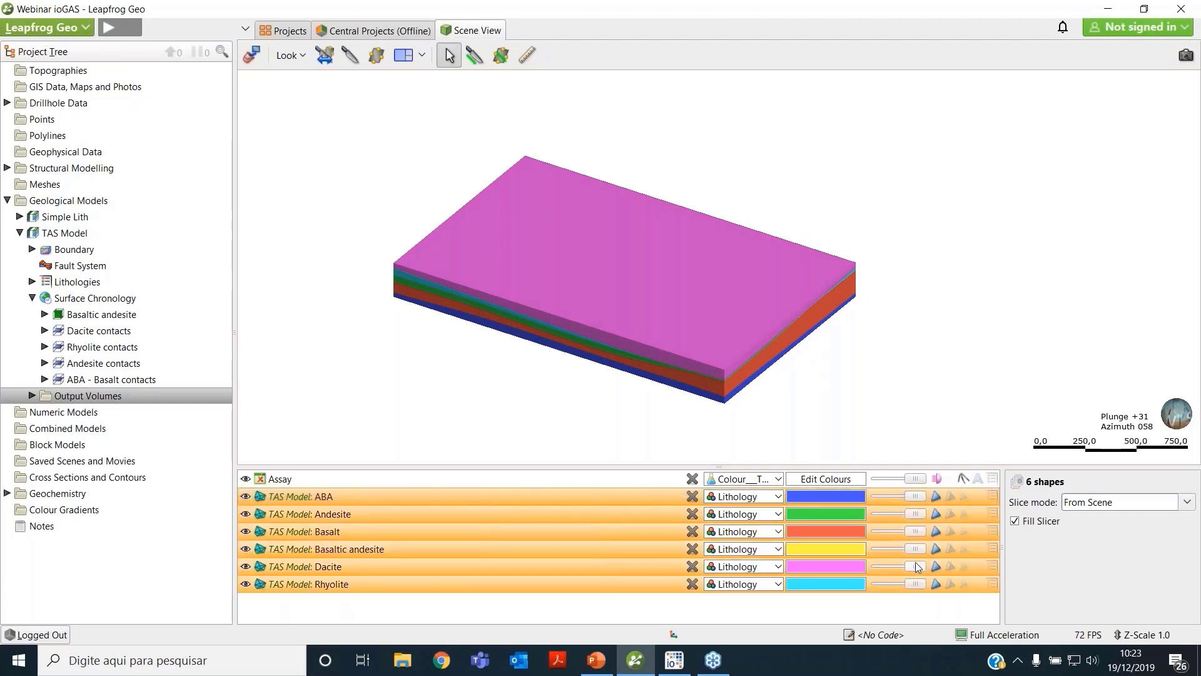
drag(906, 565, 890, 566)
drag(599, 284, 590, 322)
Slice the TAS Model's output volumes along the line of drillholes from plan view and inspect the section against the drillholes.
key(d)
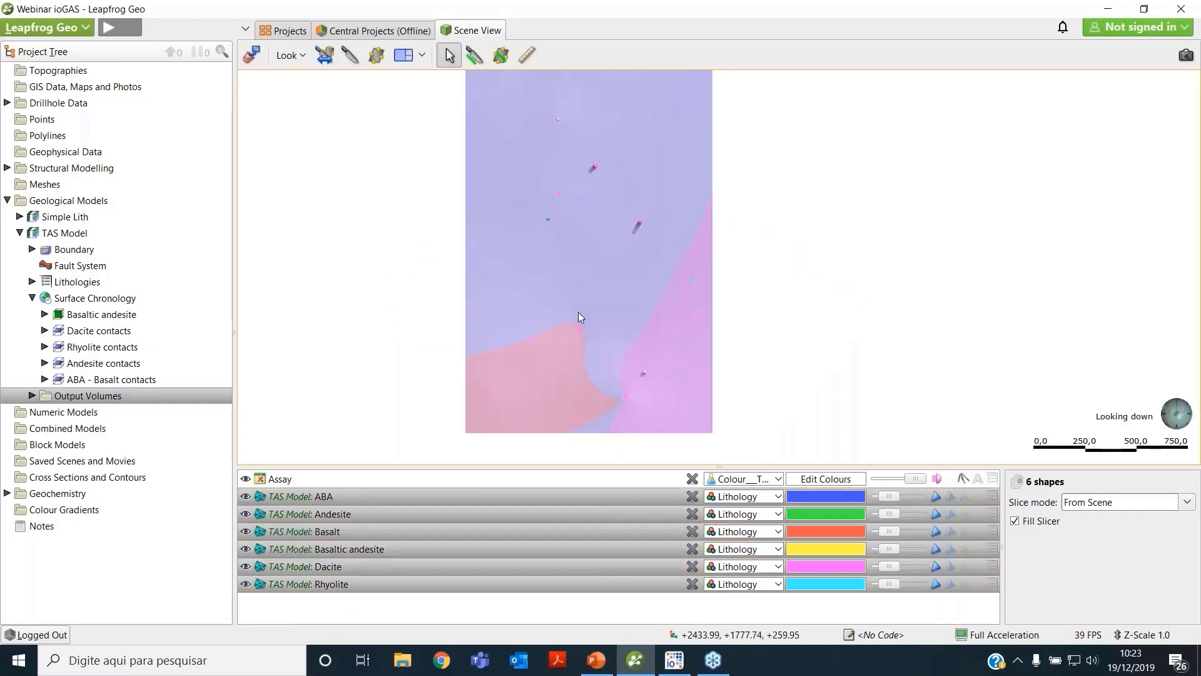
click(474, 55)
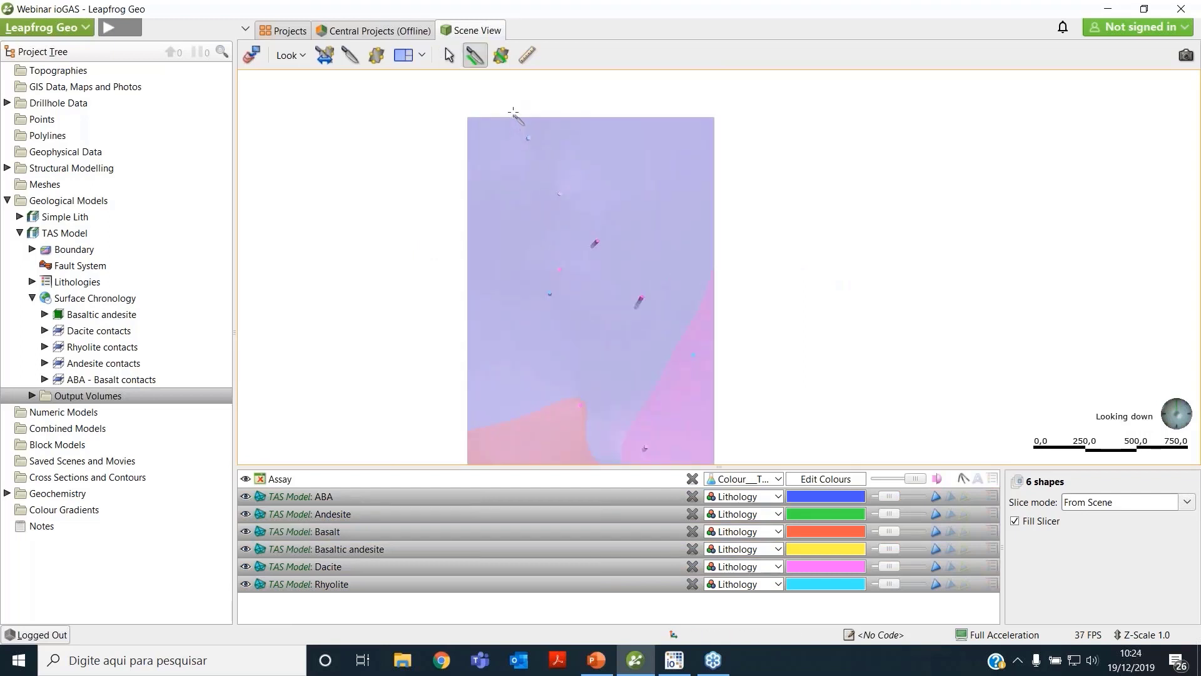
mouse_move(508, 108)
mouse_down()
mouse_move(557, 198)
mouse_move(702, 381)
mouse_up()
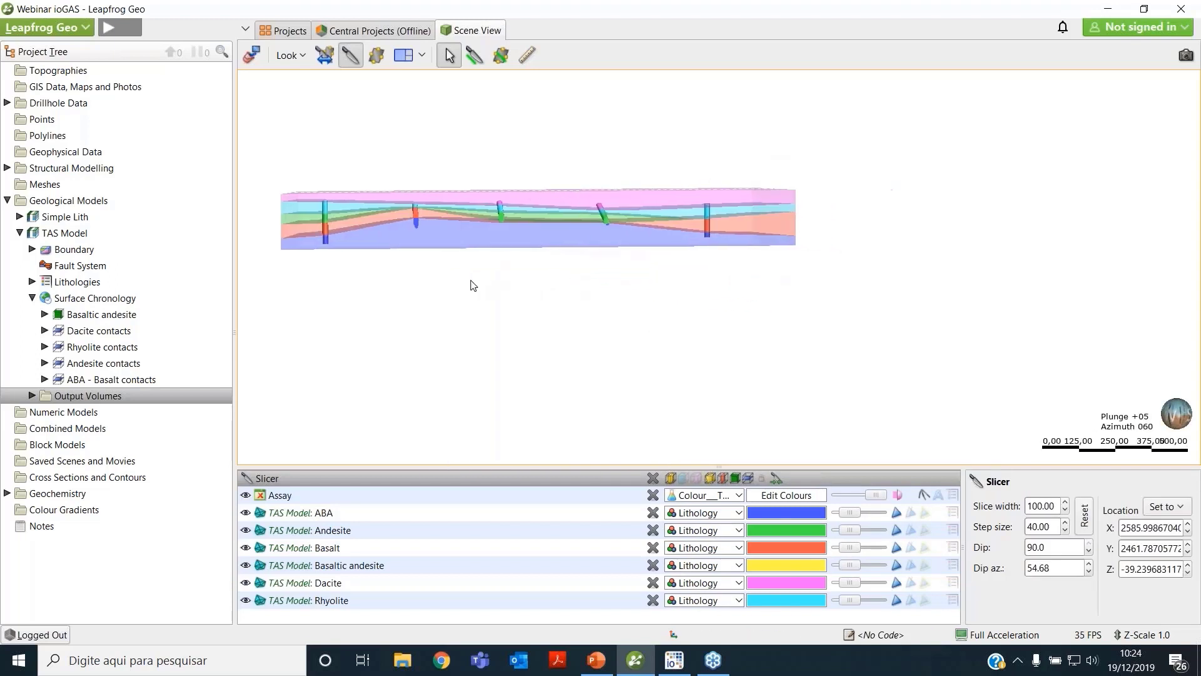
drag(472, 281, 585, 322)
scroll(598, 276, up, 3)
scroll(598, 279, down, 3)
scroll(540, 270, up, 2)
scroll(568, 324, down, 2)
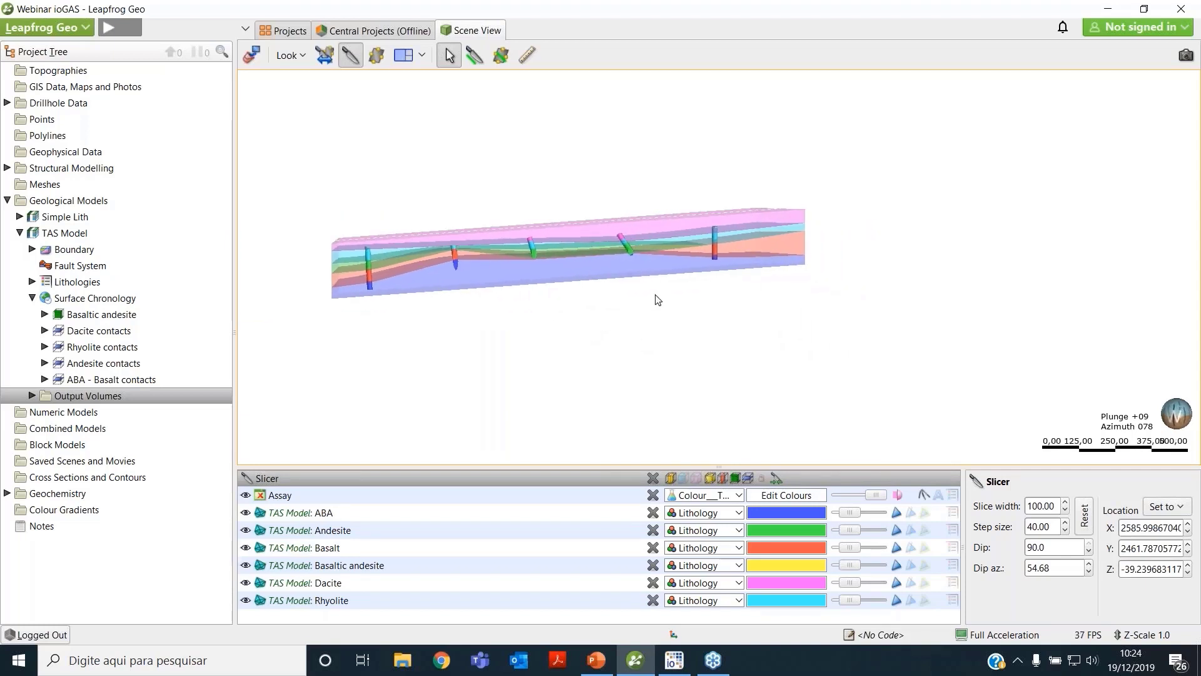
drag(689, 272, 675, 335)
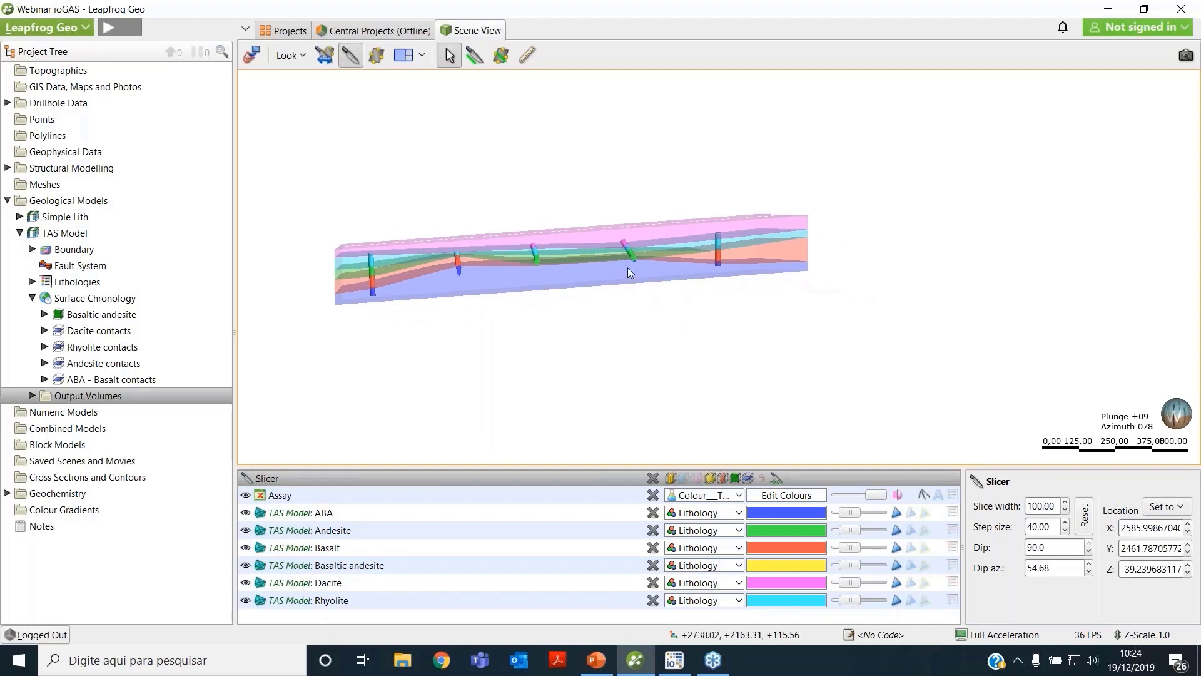
right_drag(628, 268, 630, 329)
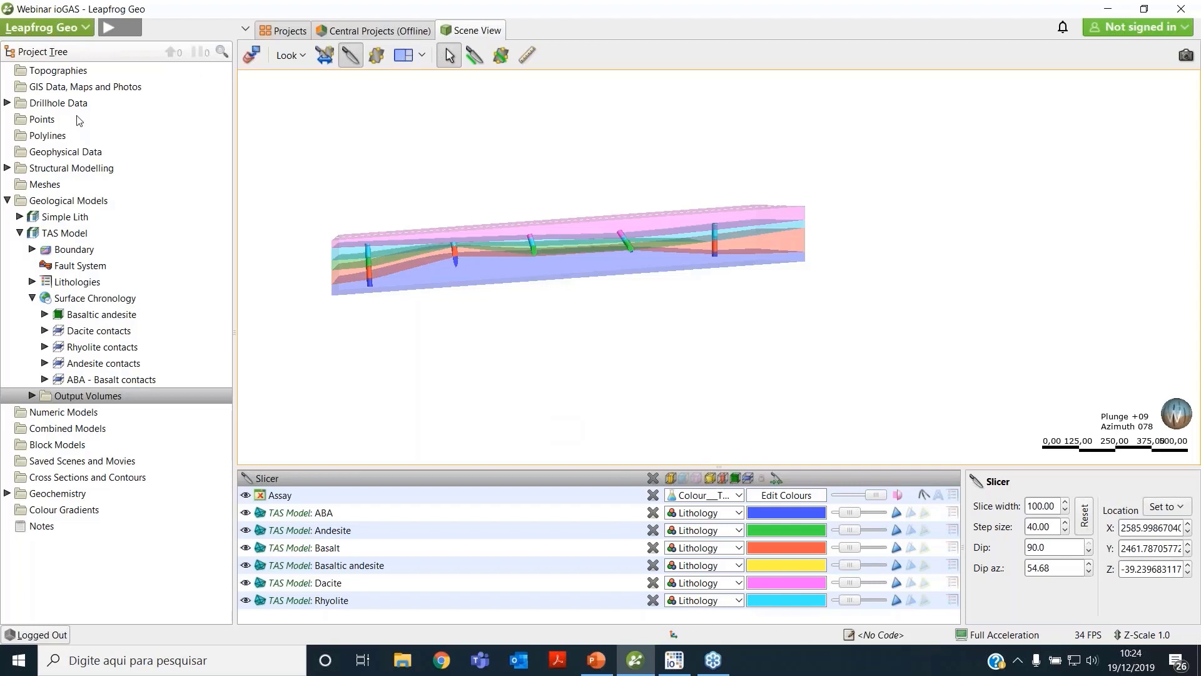
Look through the Drillholes' Geology and Assay tables for the Colour__TAS_Classification_Diagram column used for the model.
click(7, 102)
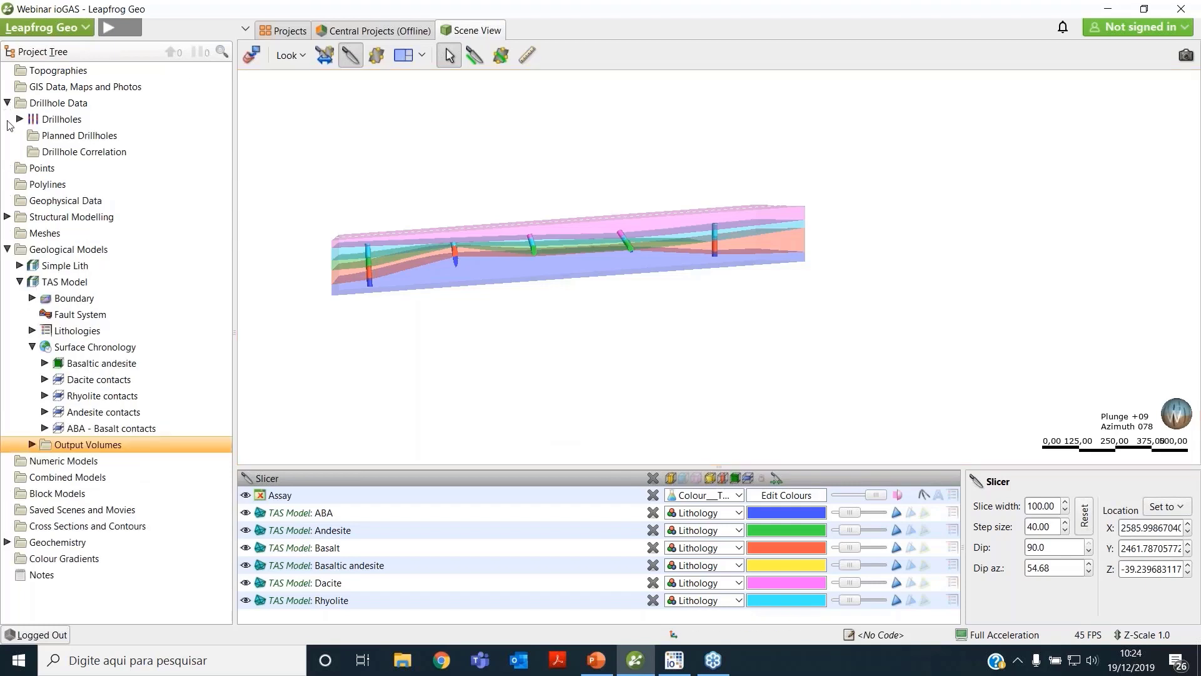
click(20, 119)
click(32, 216)
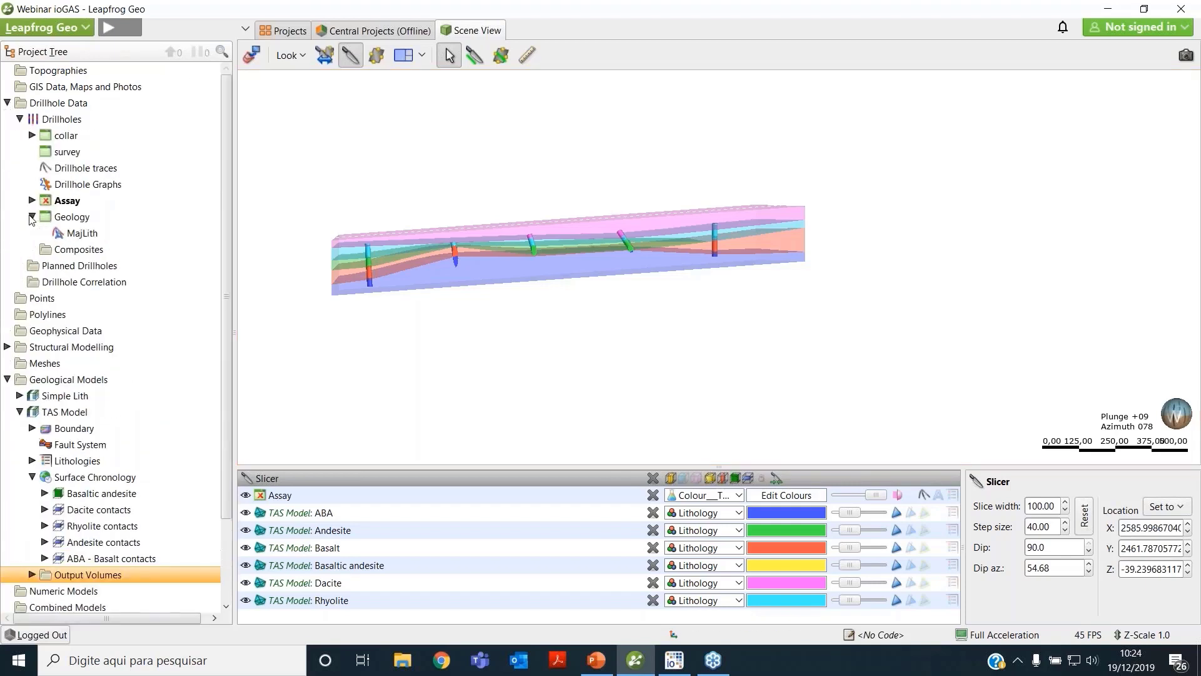
click(32, 200)
scroll(104, 327, down, 1)
scroll(104, 327, down, 17)
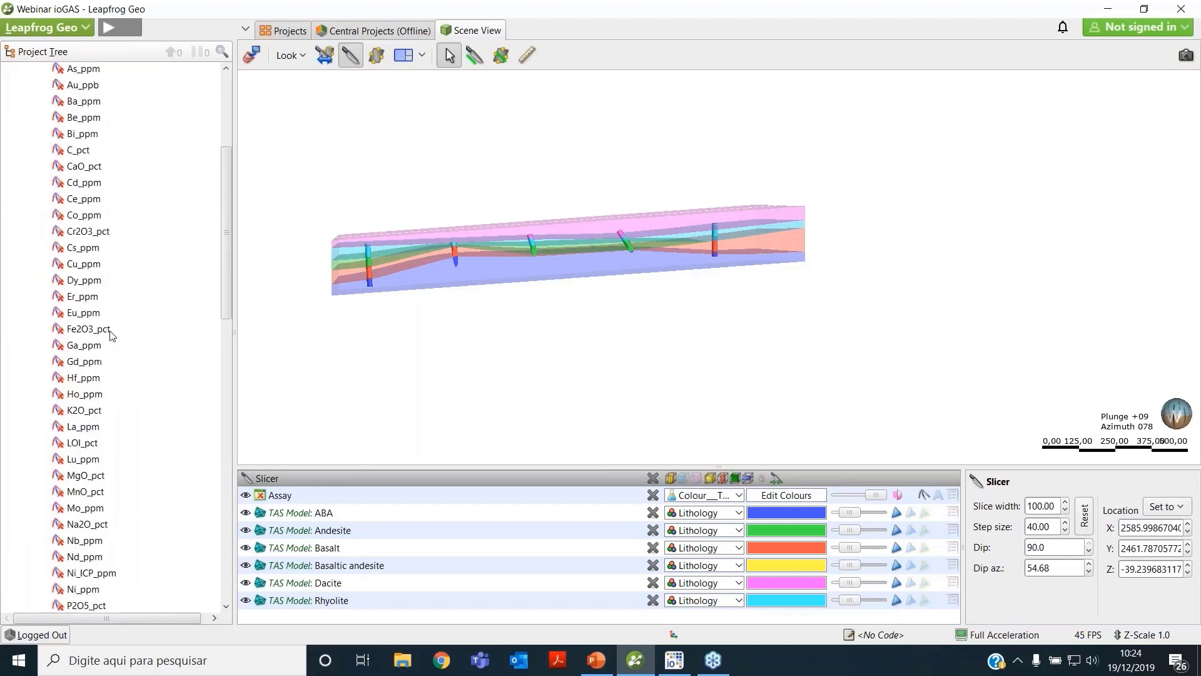
click(149, 367)
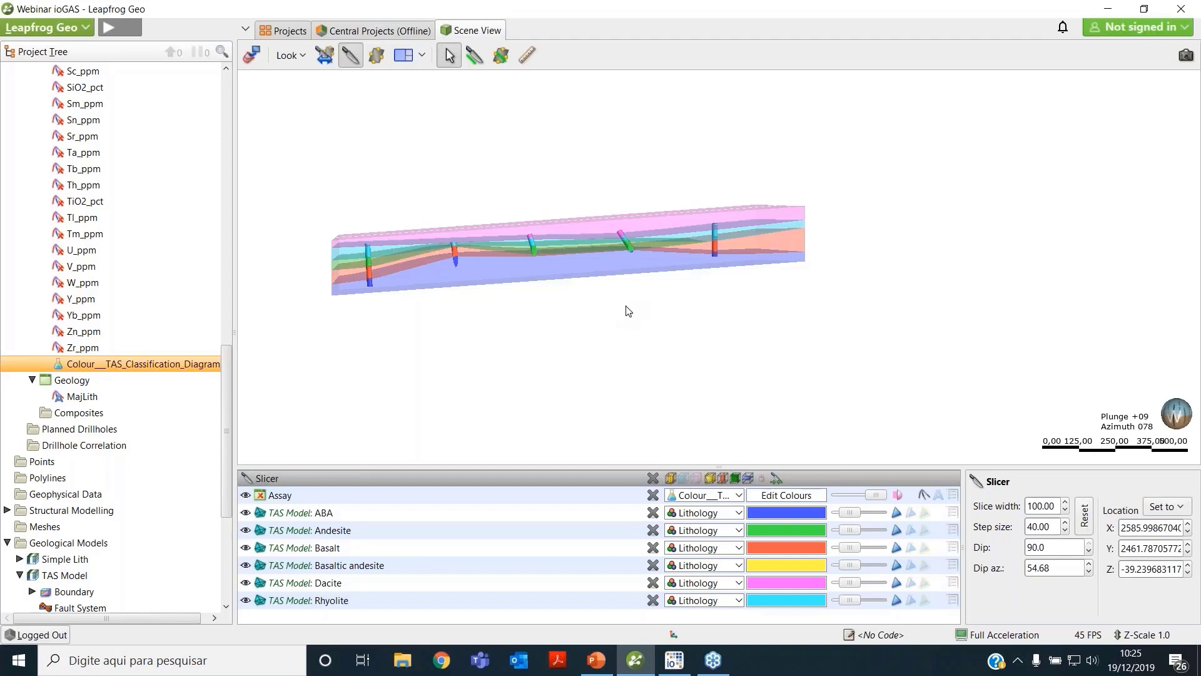
click(799, 227)
Create a new project named Workflow 2 on the Desktop.
click(47, 27)
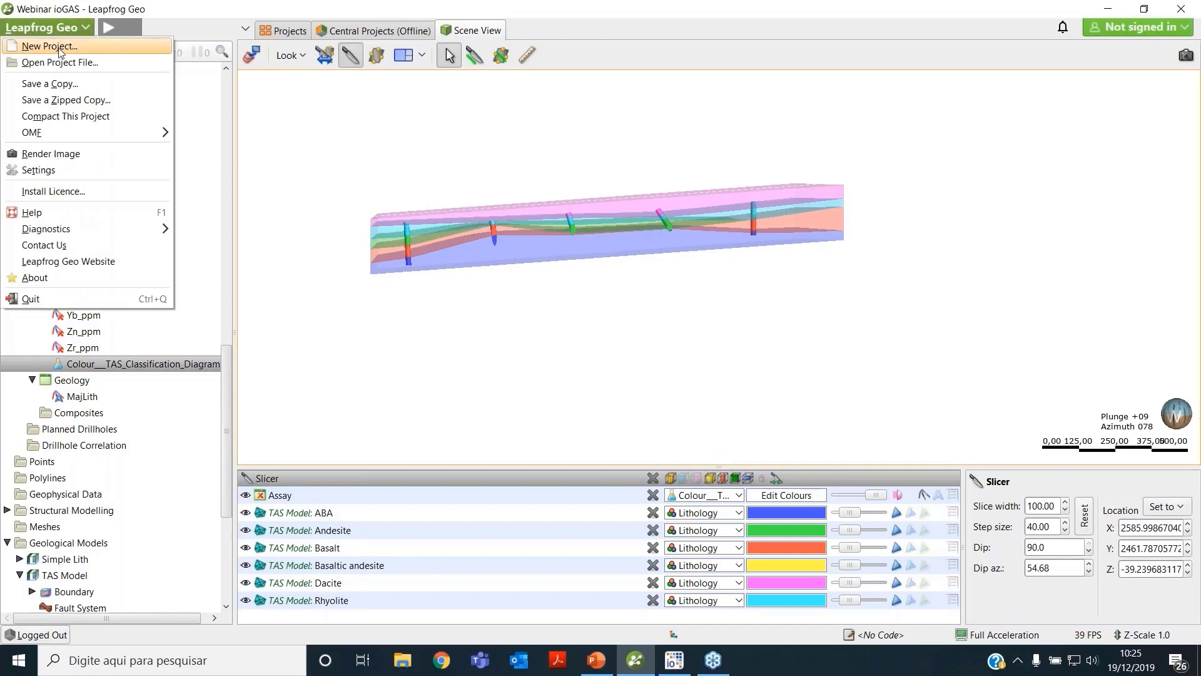
click(60, 50)
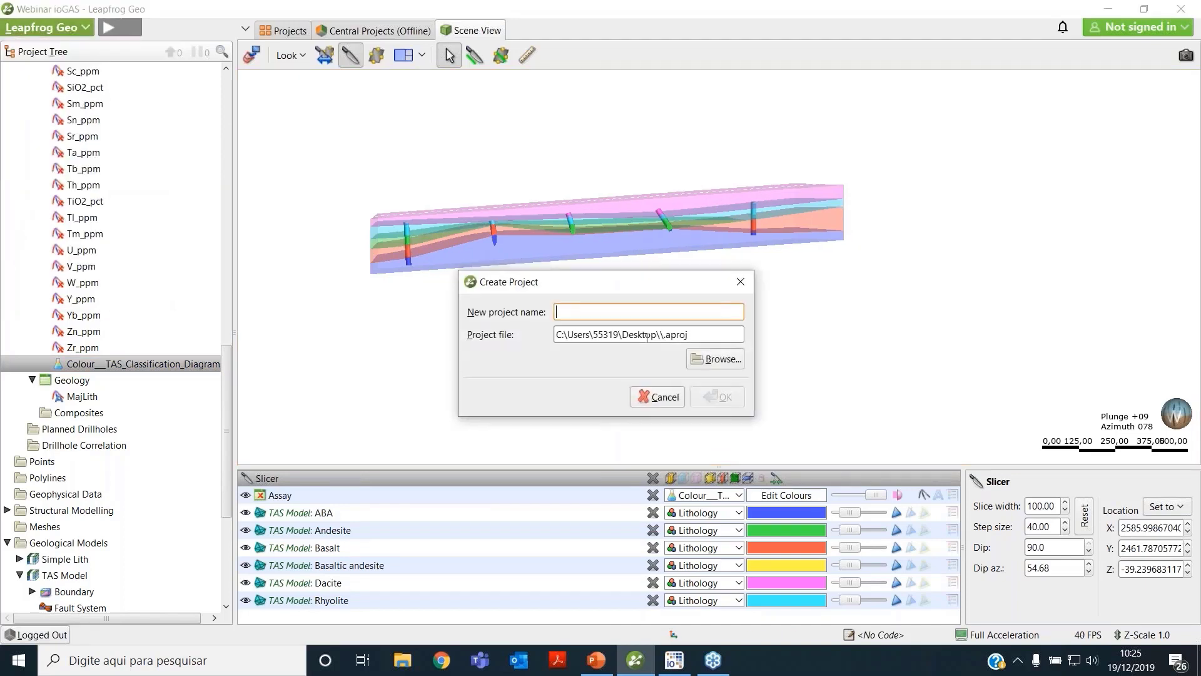
text(Work)
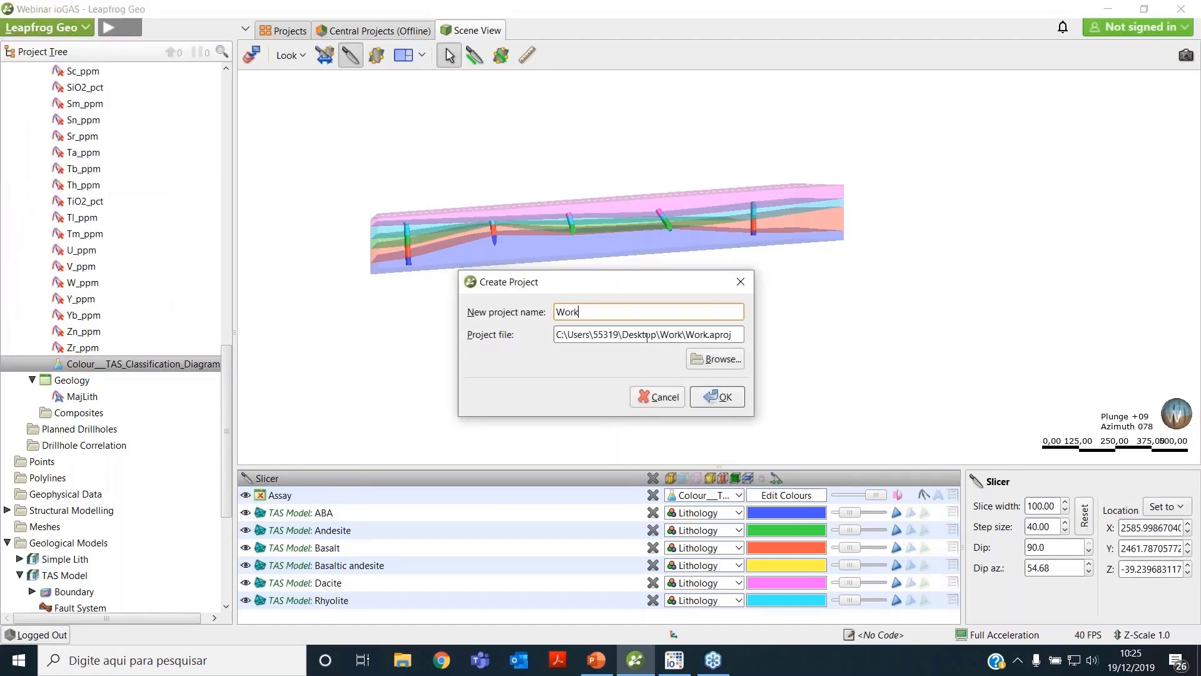
text(flow 2)
click(722, 400)
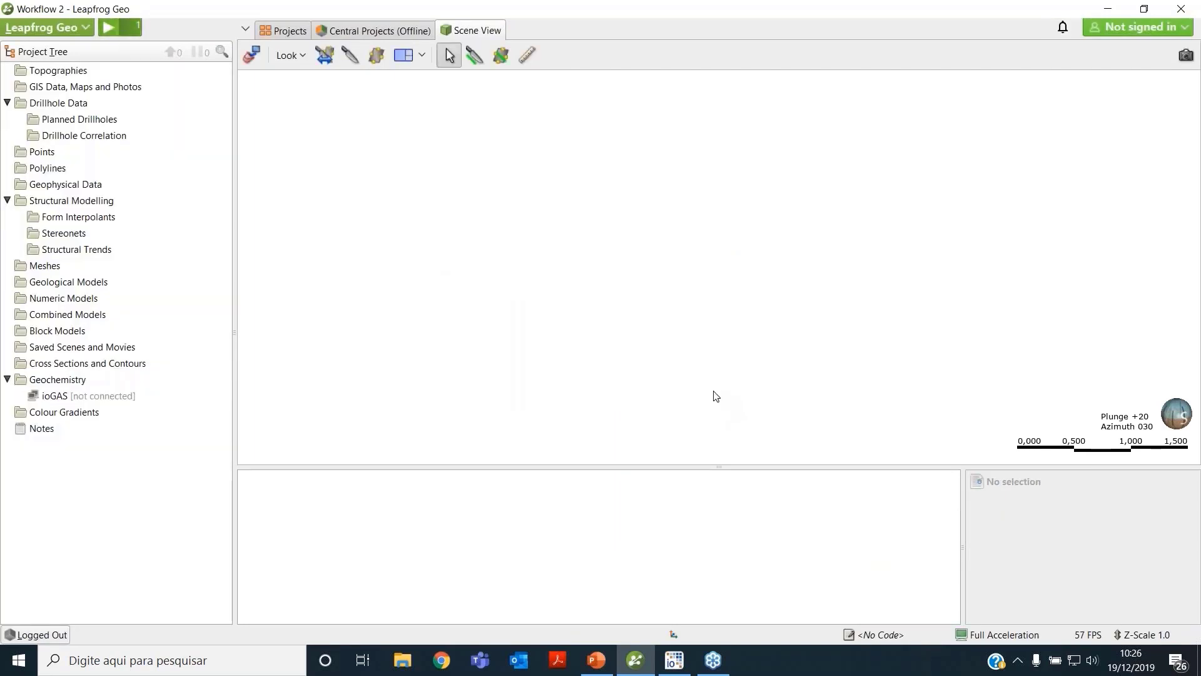
Switch to ioGAS and start opening another file, discarding the unsaved changes to the Leapfrog Assay dataset.
mouse_move(675, 660)
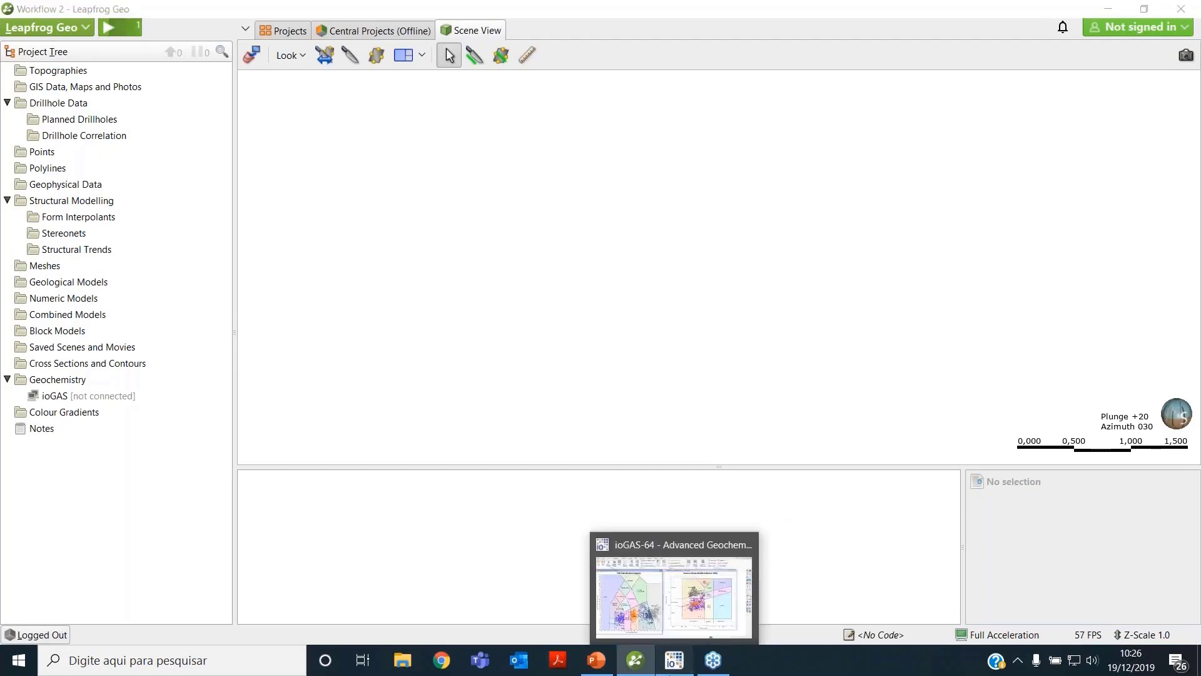
click(674, 594)
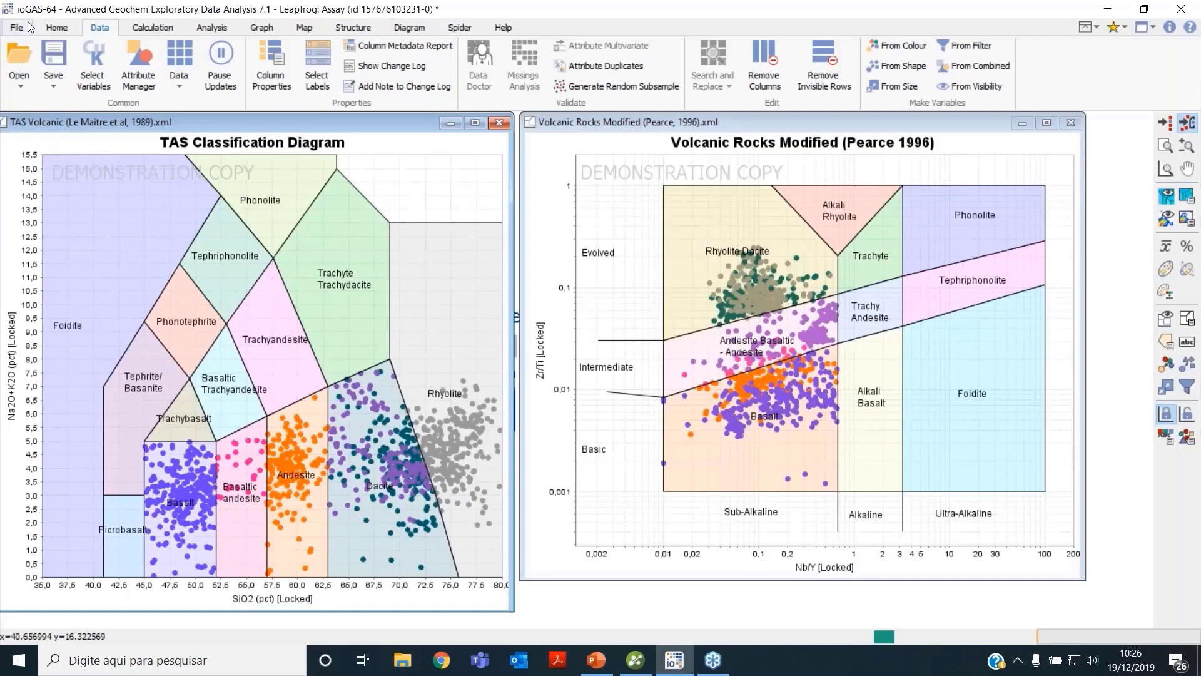
click(18, 60)
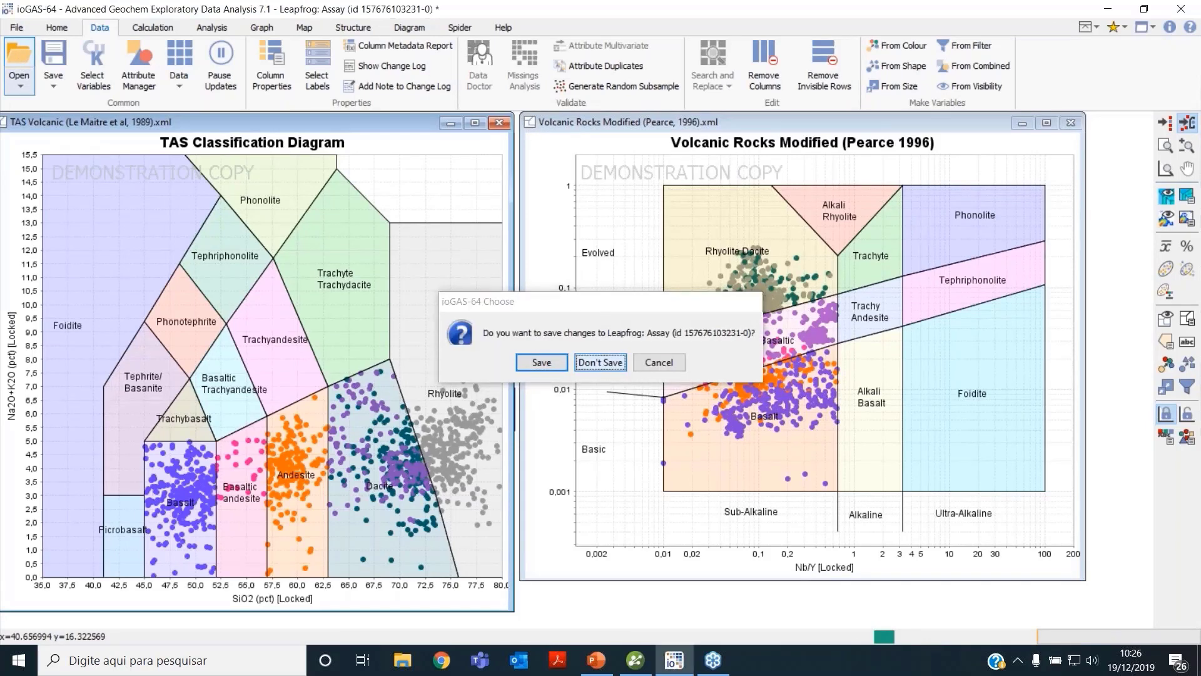
click(601, 362)
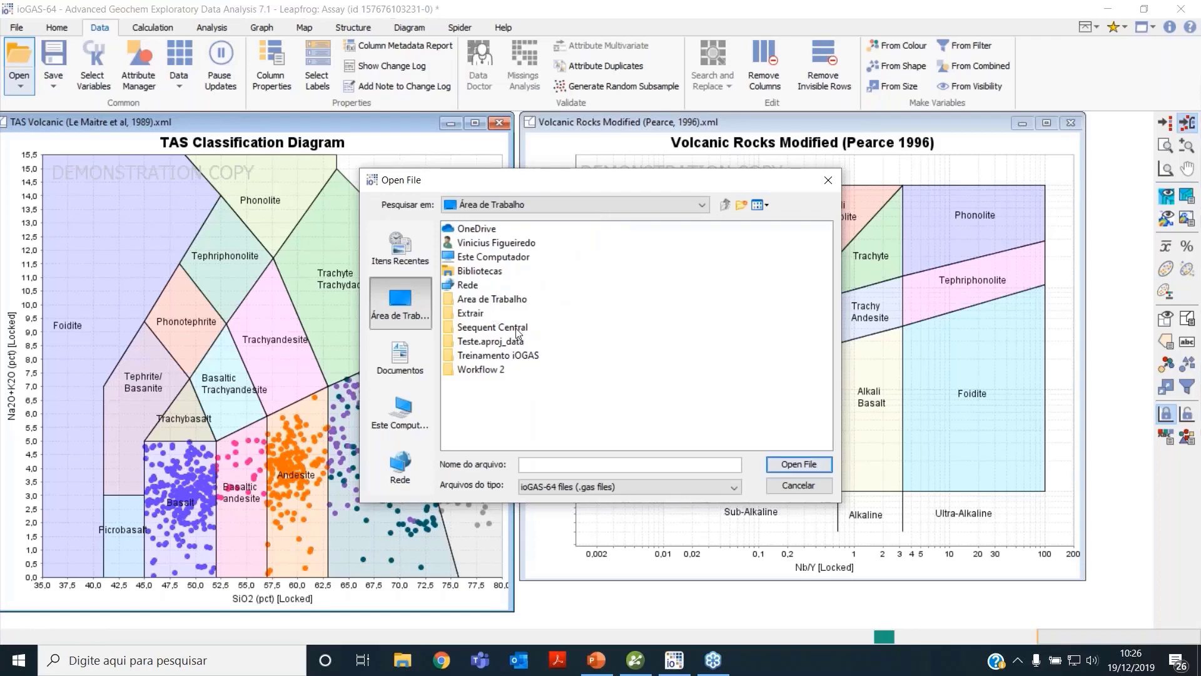
Open 3d demodata for GAS-LF.gas from the Workflow 2 folder inside Treinamento iOGAS, and dismiss the Attribute Manager.
click(509, 355)
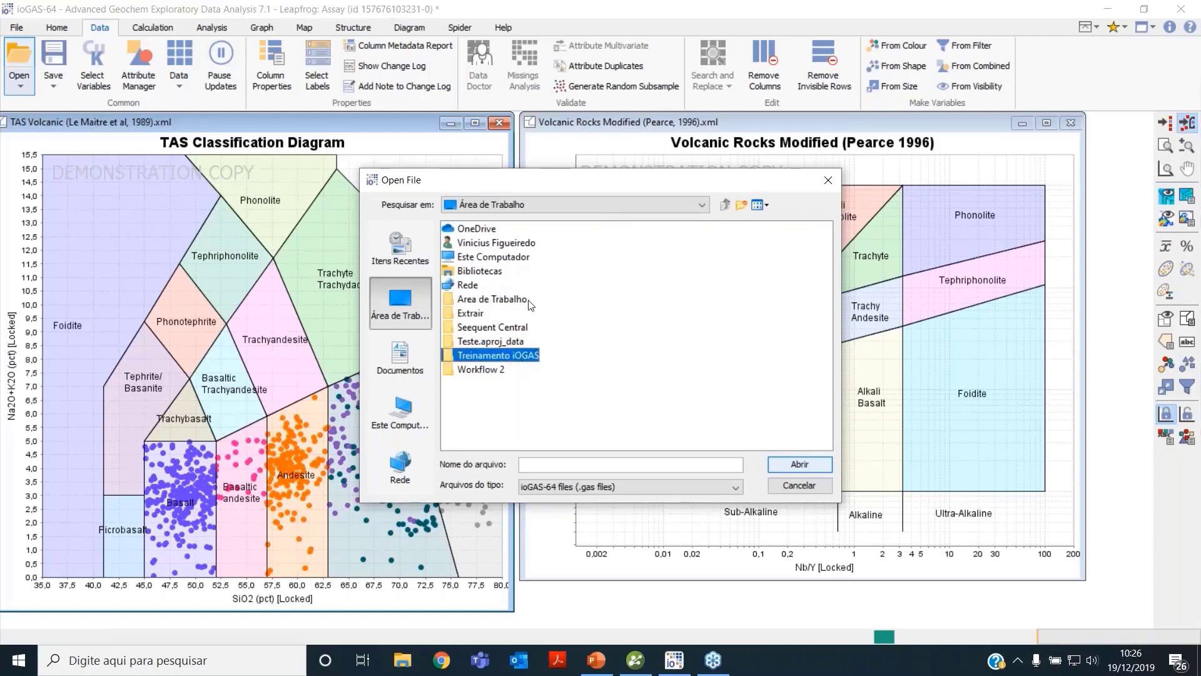
click(532, 354)
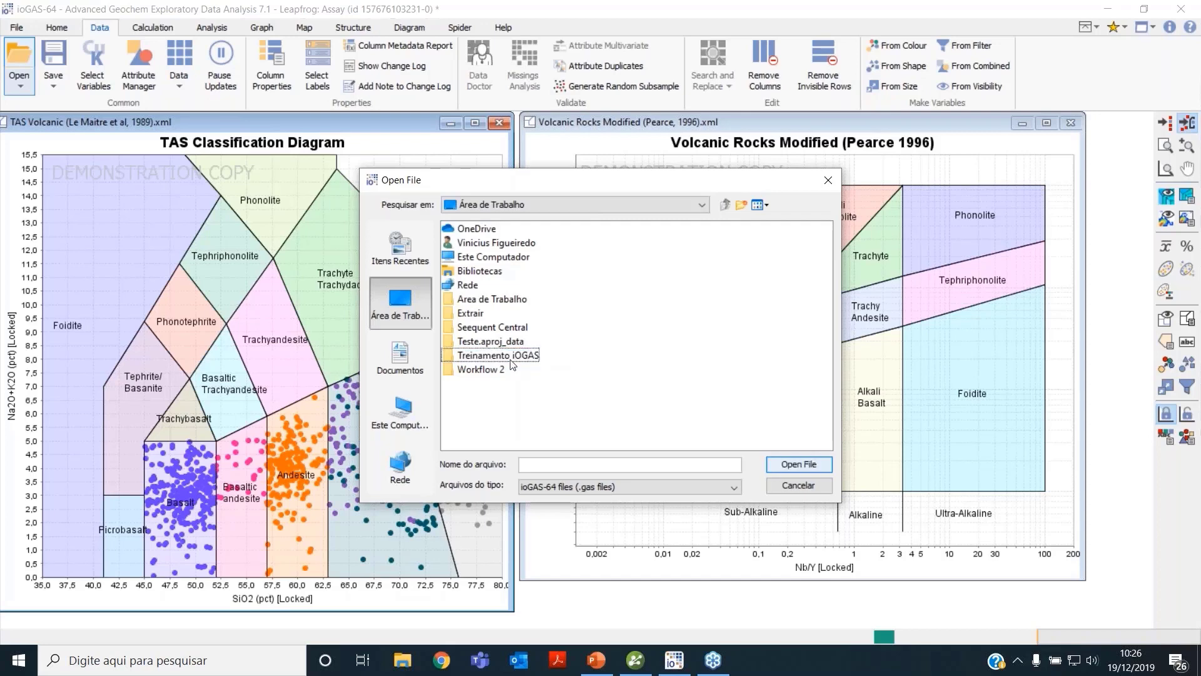
click(512, 360)
double_click(460, 356)
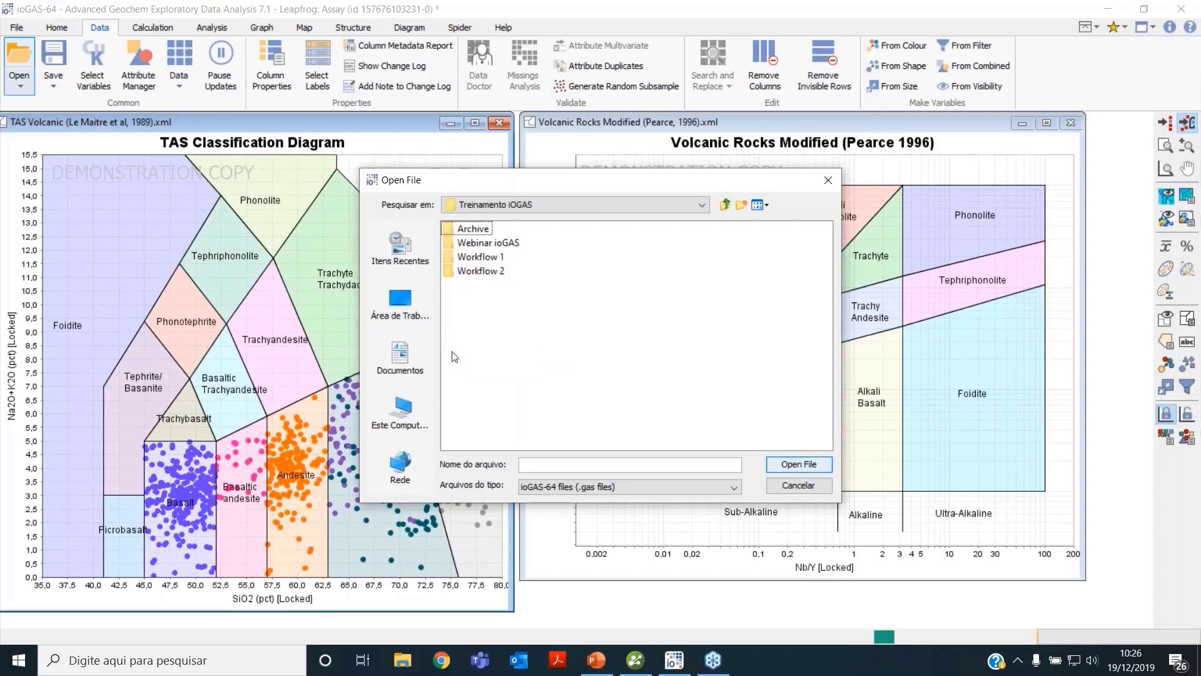
double_click(480, 271)
click(508, 228)
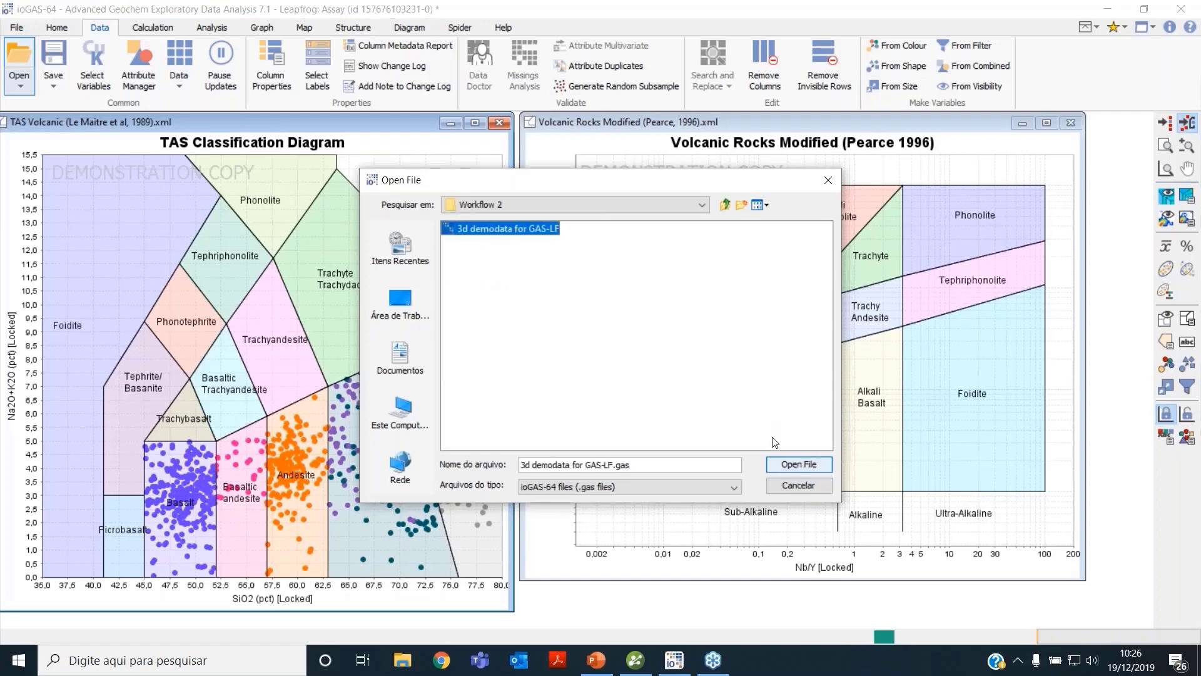
click(800, 464)
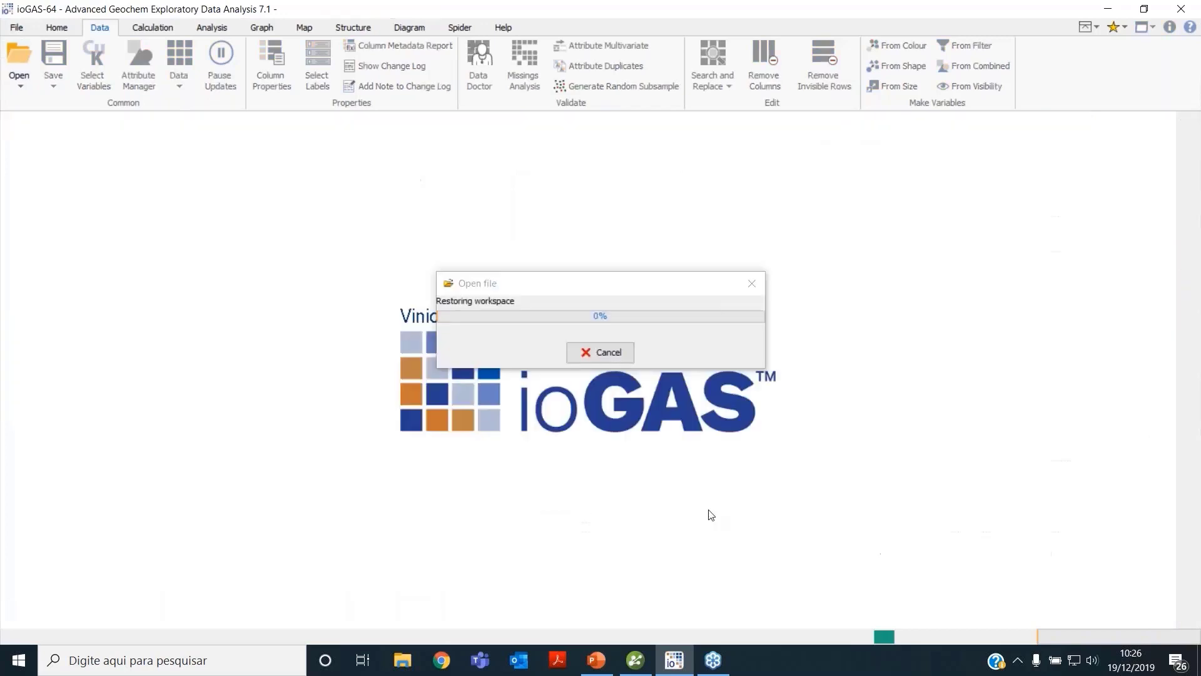
click(566, 372)
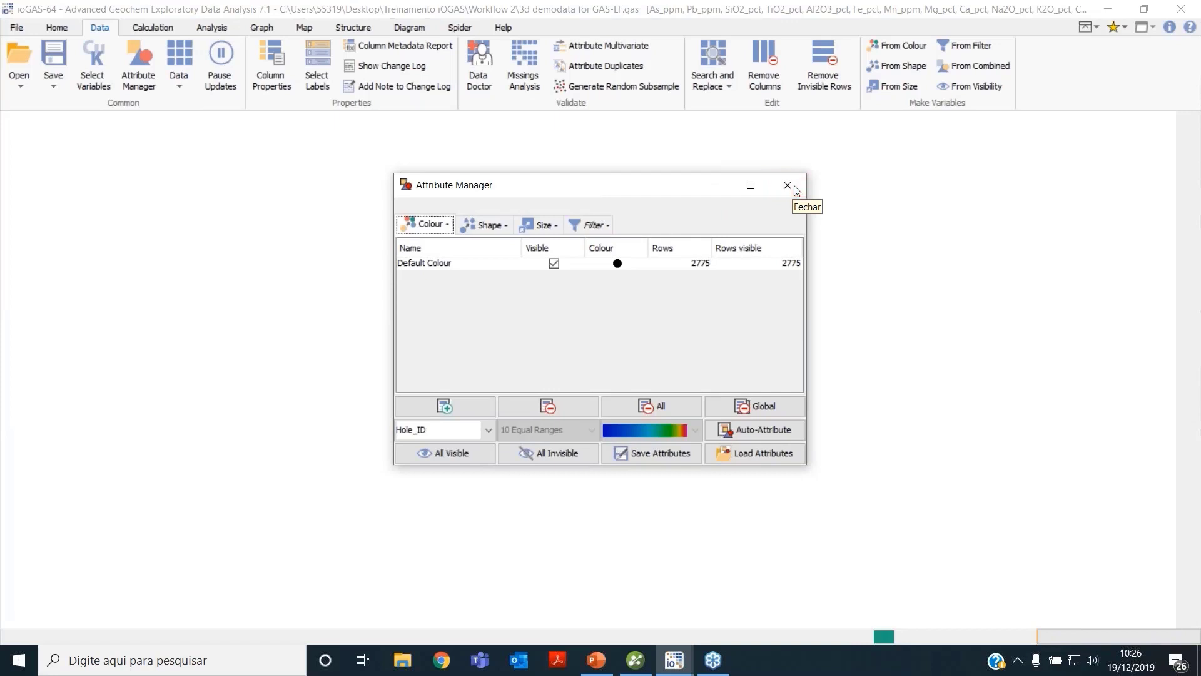
click(788, 185)
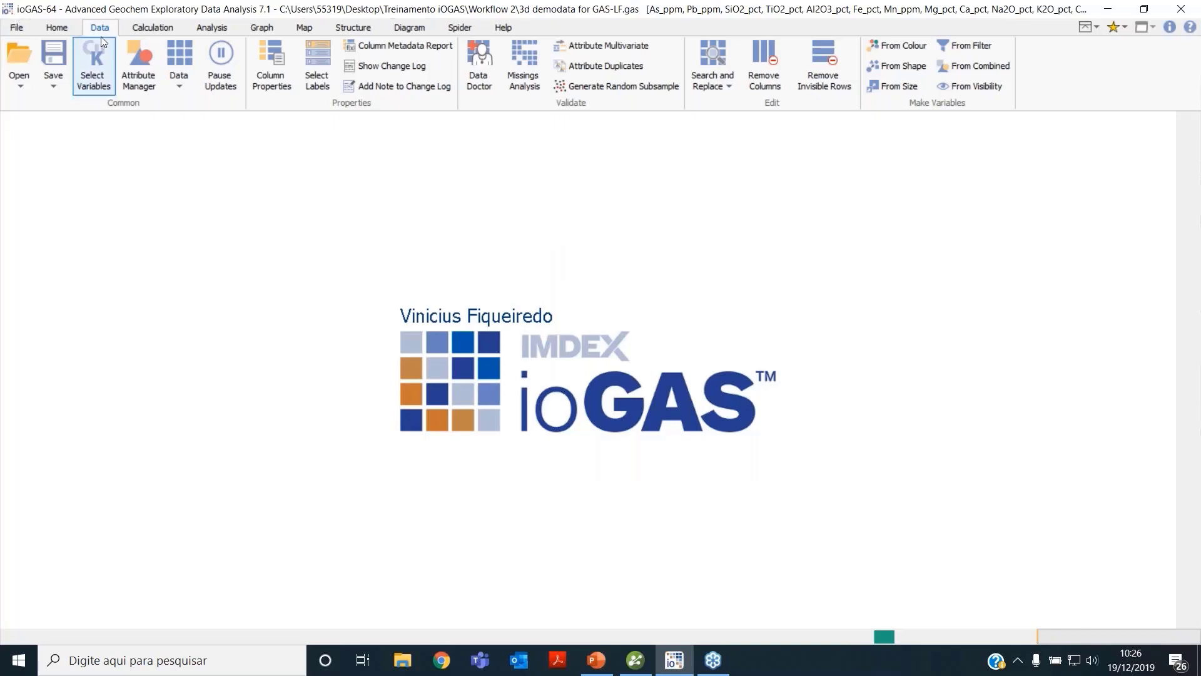
Examine the dataset's full data table, from sample coordinates and depth intervals to the element columns, and close it.
click(183, 48)
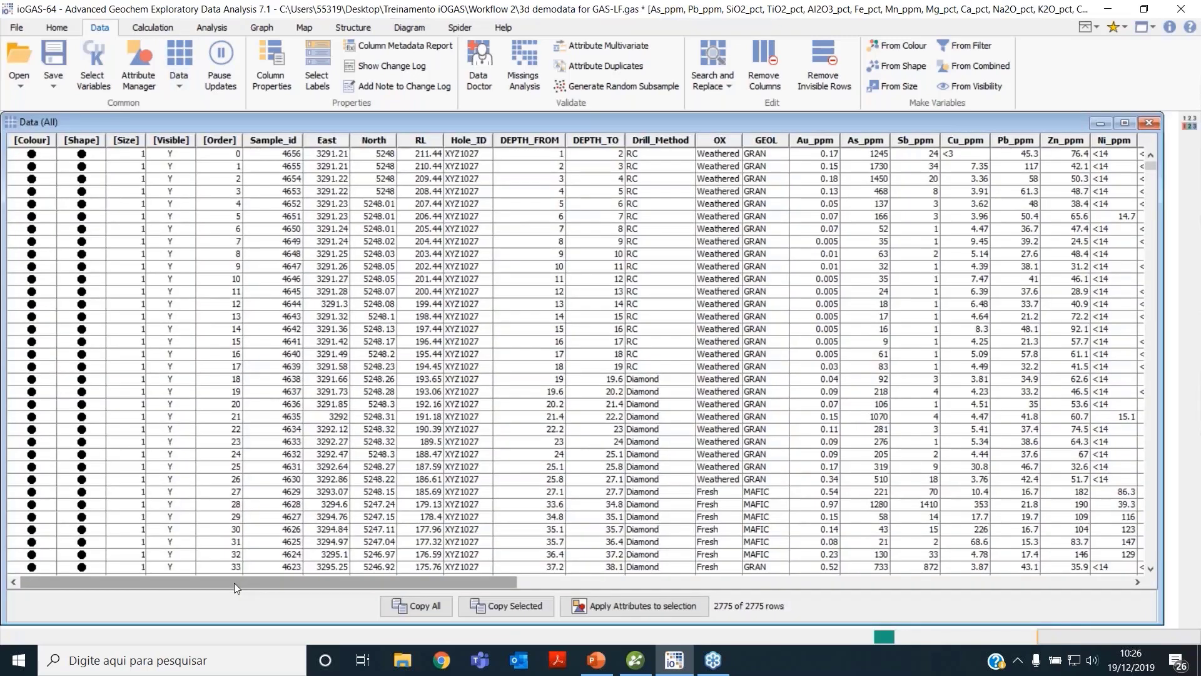
drag(238, 583, 376, 592)
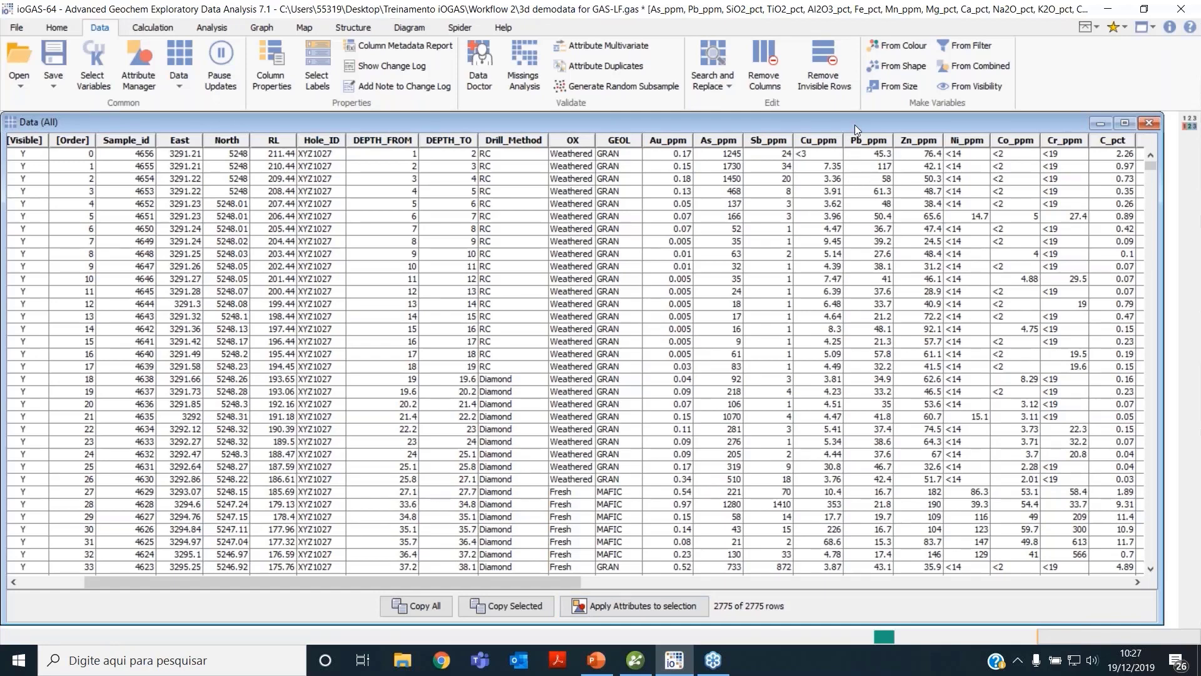
drag(847, 125, 496, 154)
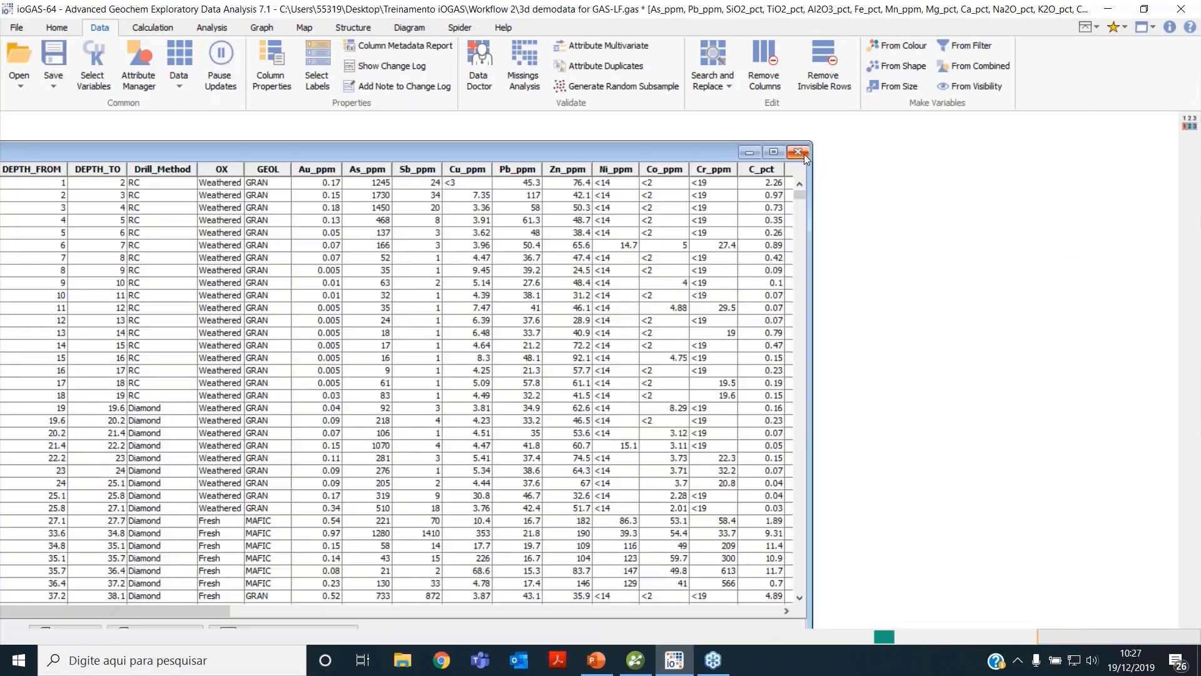
click(804, 155)
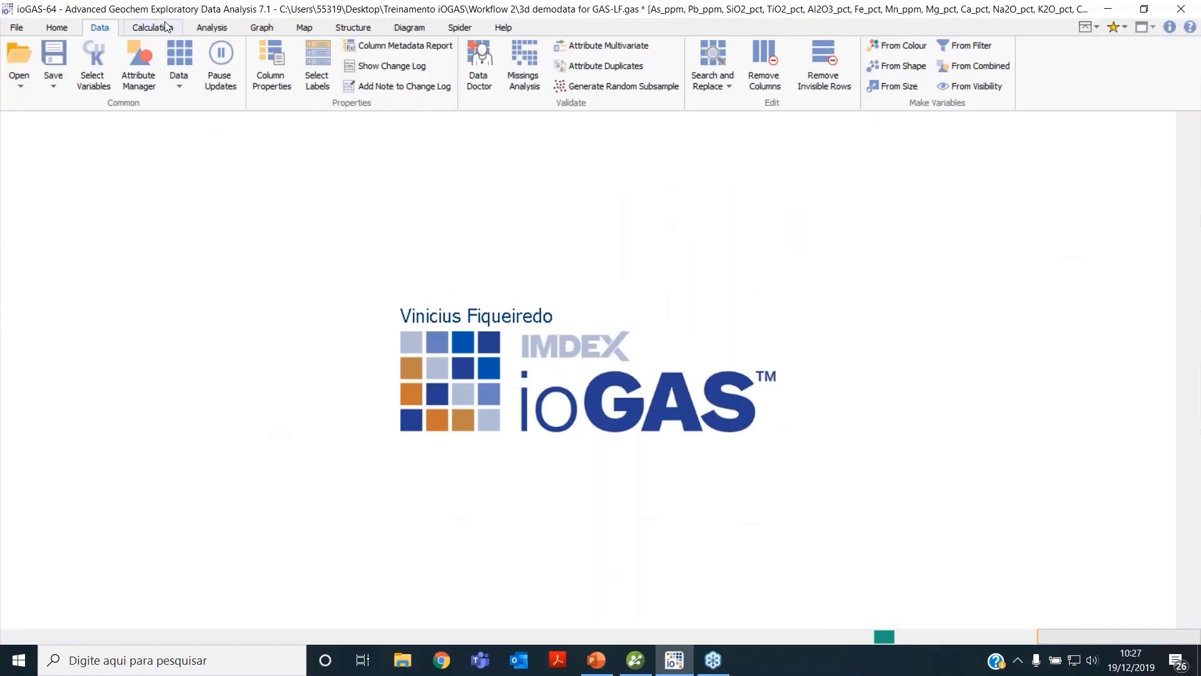
Switch to Leapfrog Geo, connect the Workflow 2 project to ioGAS and select the 3d demodata for GAS-LF.gas dataset.
click(637, 660)
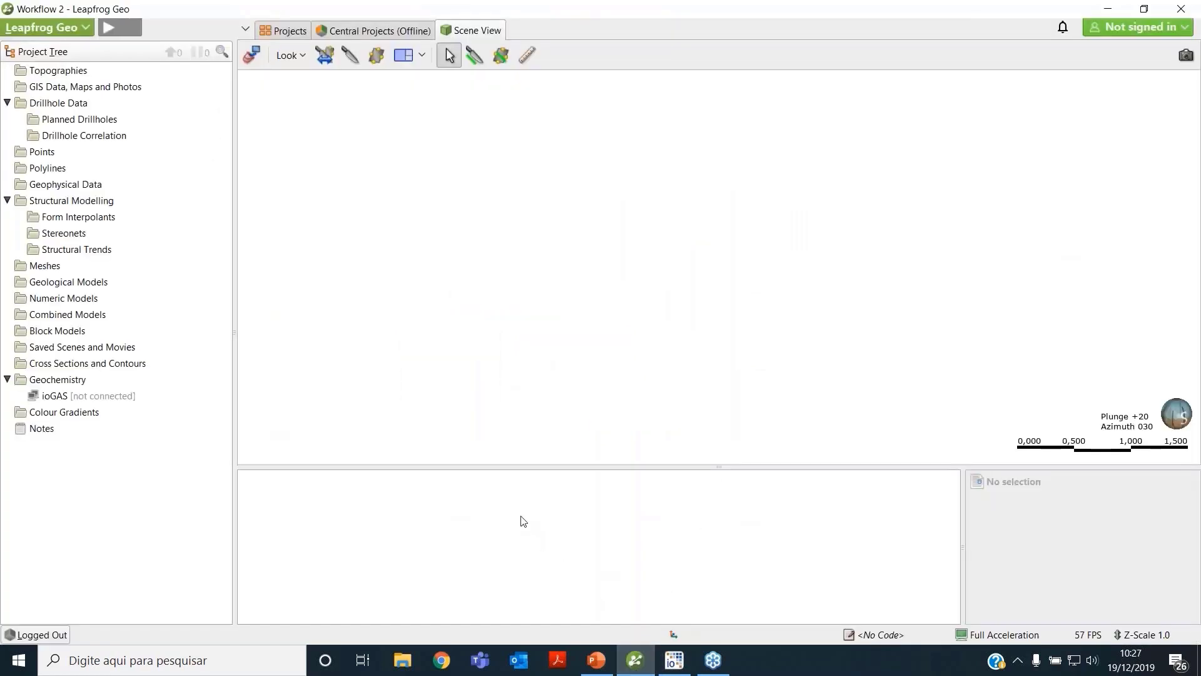
click(126, 394)
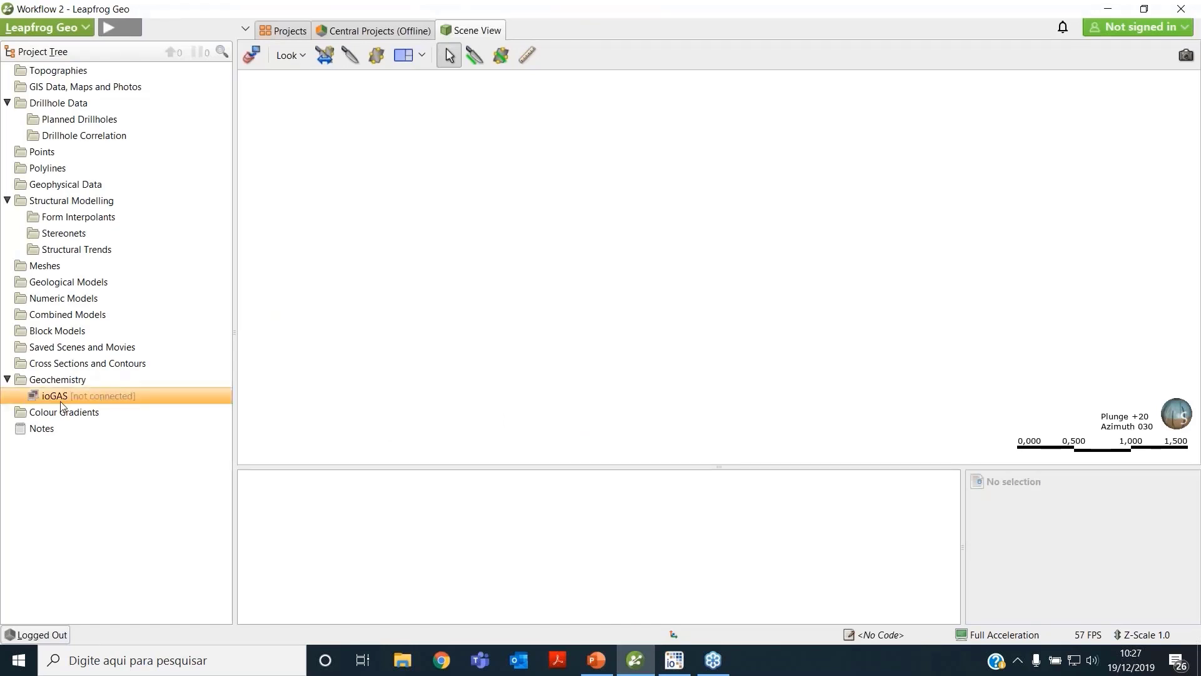
right_click(72, 395)
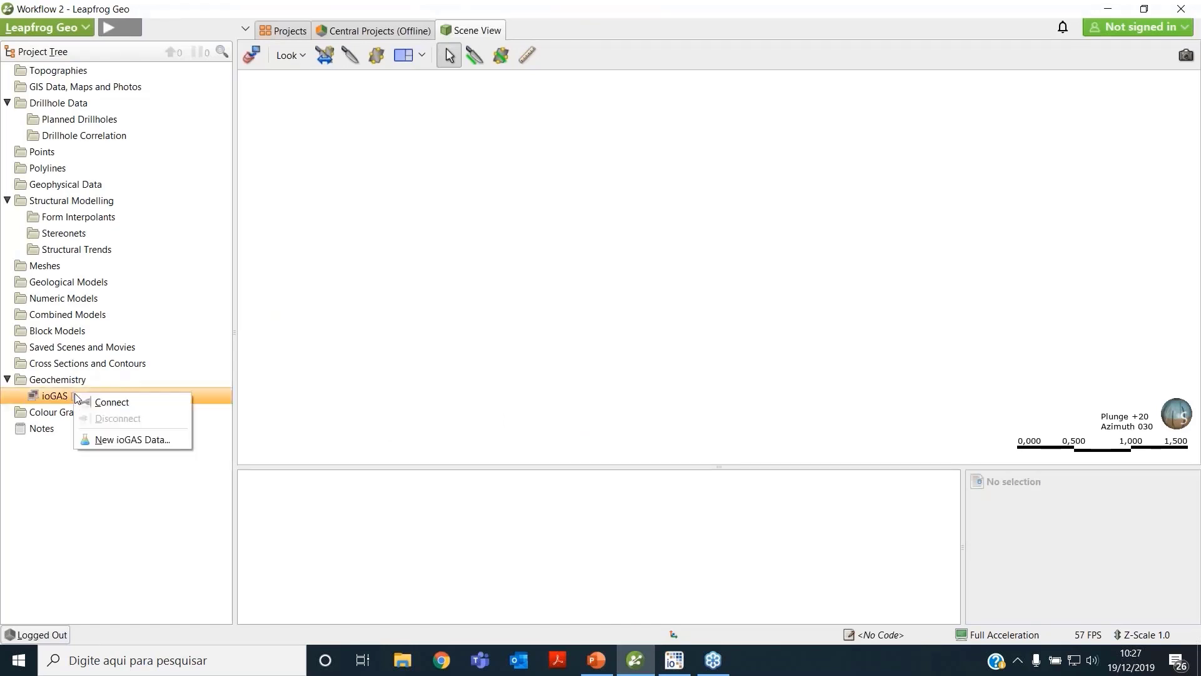
click(113, 403)
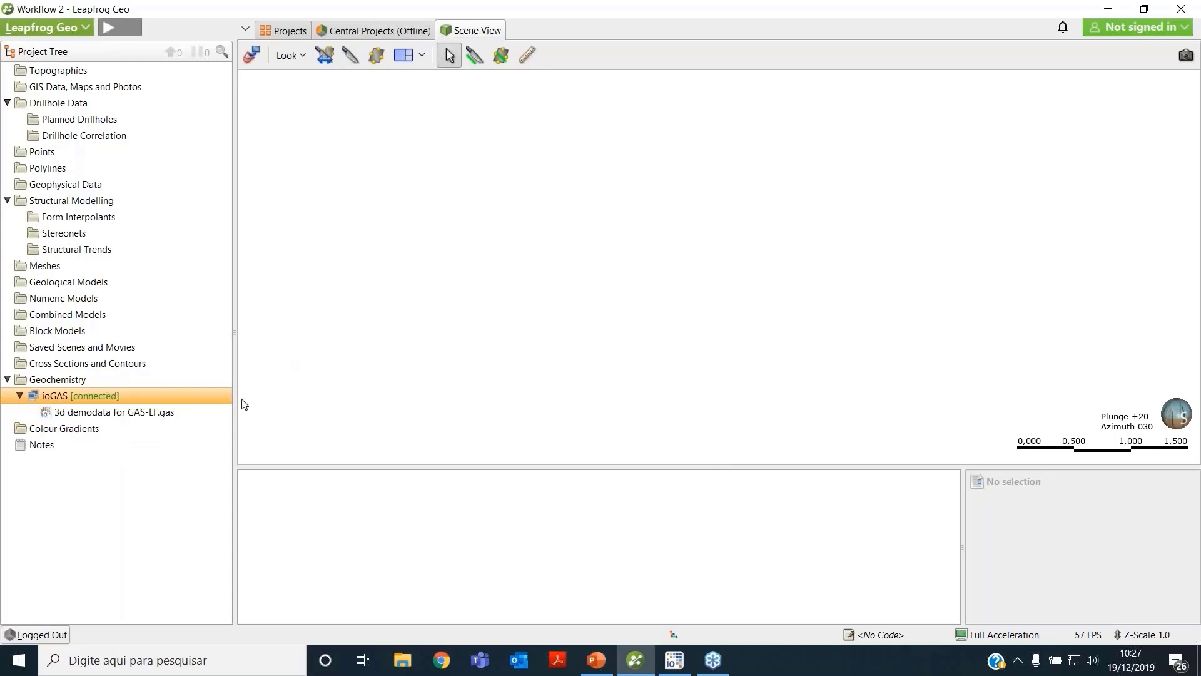
click(167, 412)
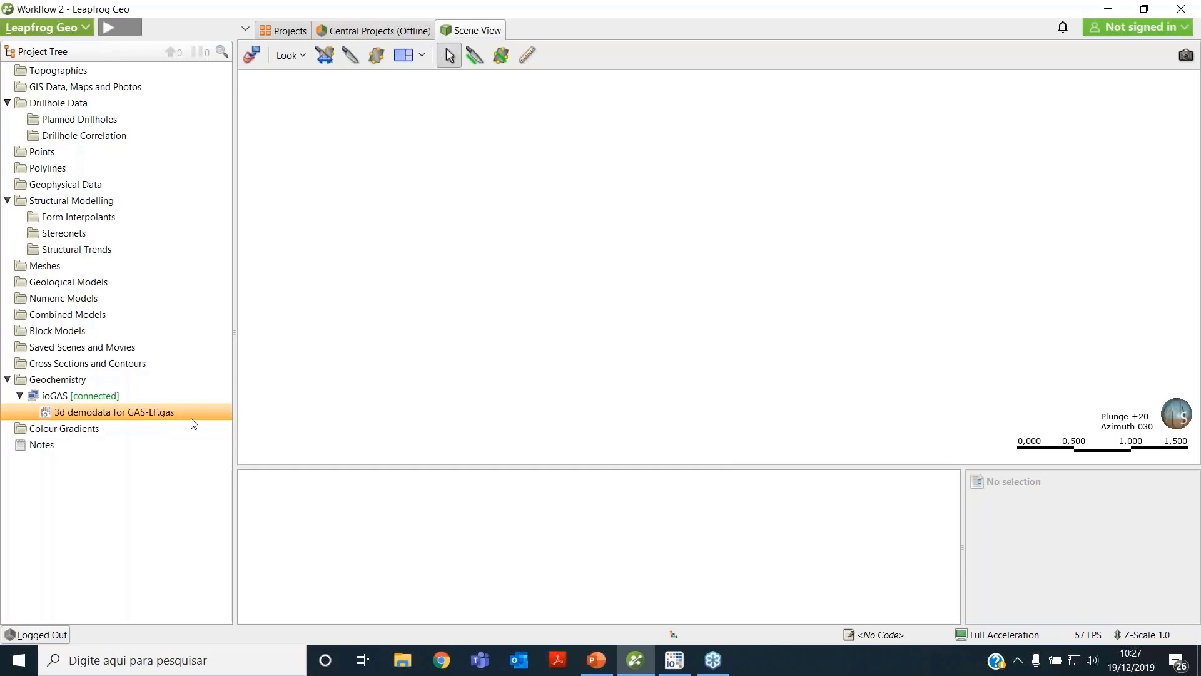
Switch to ioGAS and run the provided hydrothermal alteration calculation Ishikawa Alteration Index (AI) on the demo dataset.
click(682, 661)
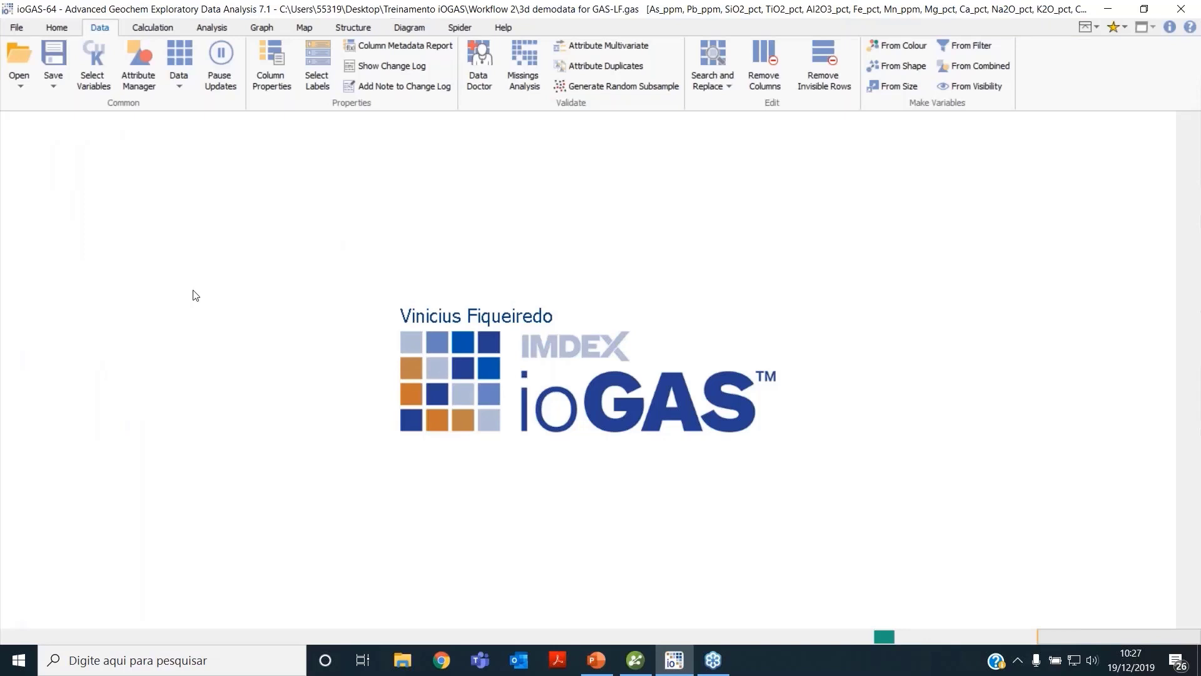
click(158, 26)
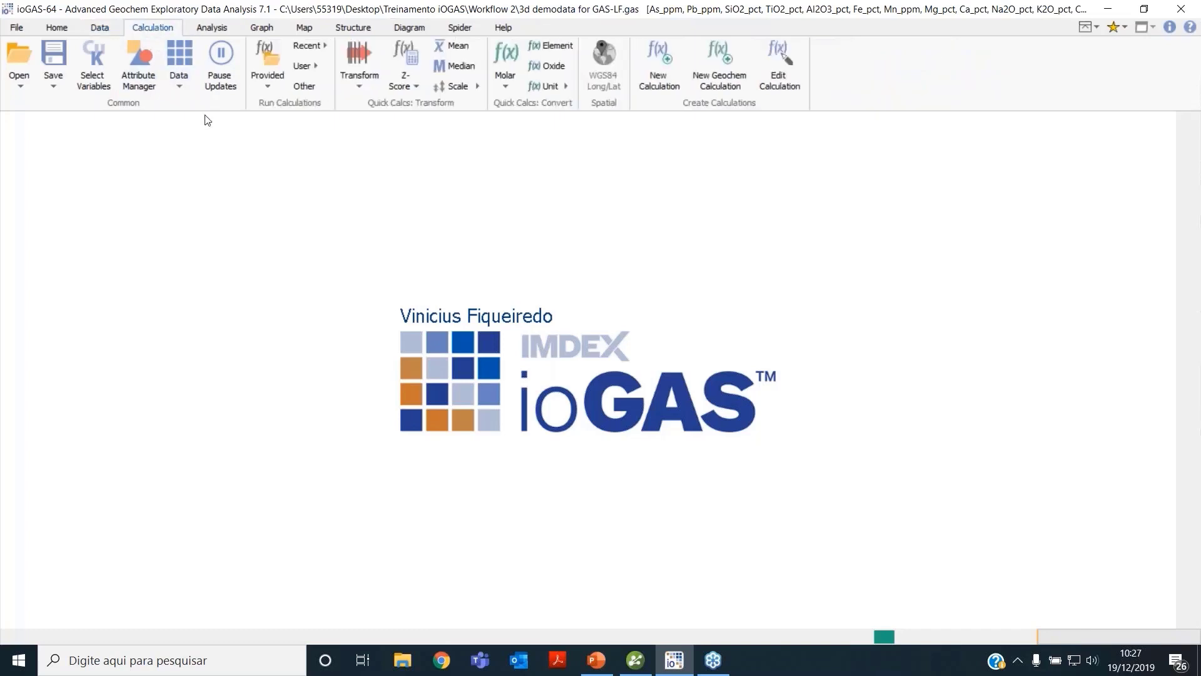
click(268, 91)
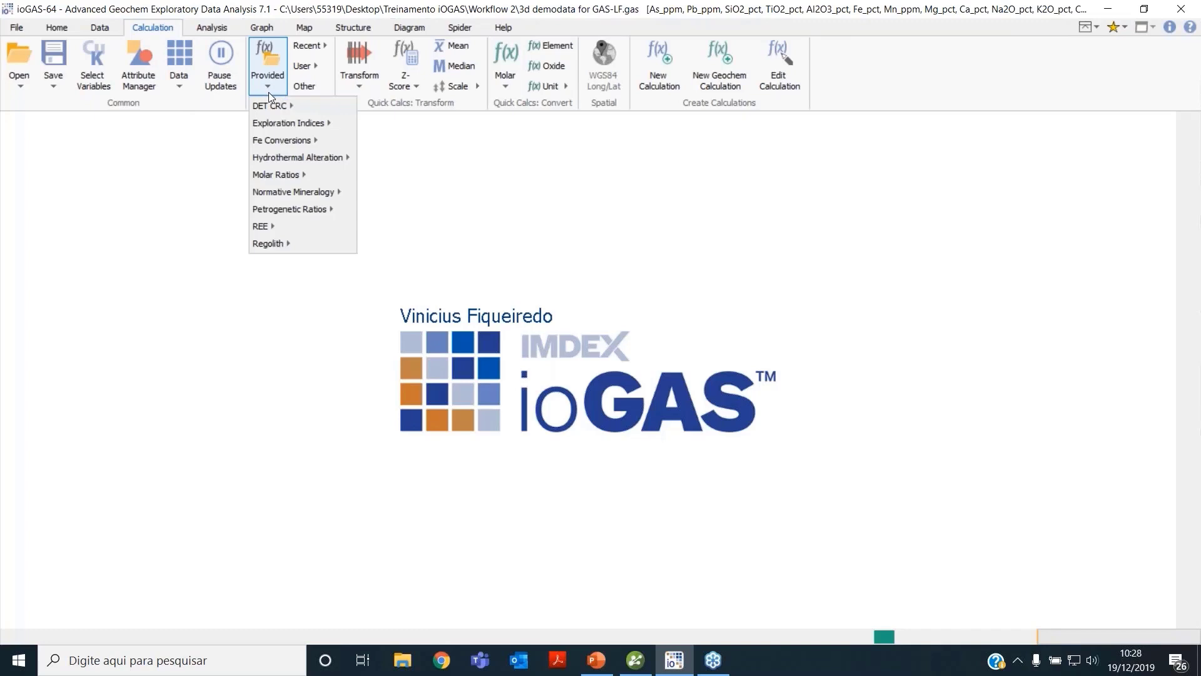
mouse_move(275, 155)
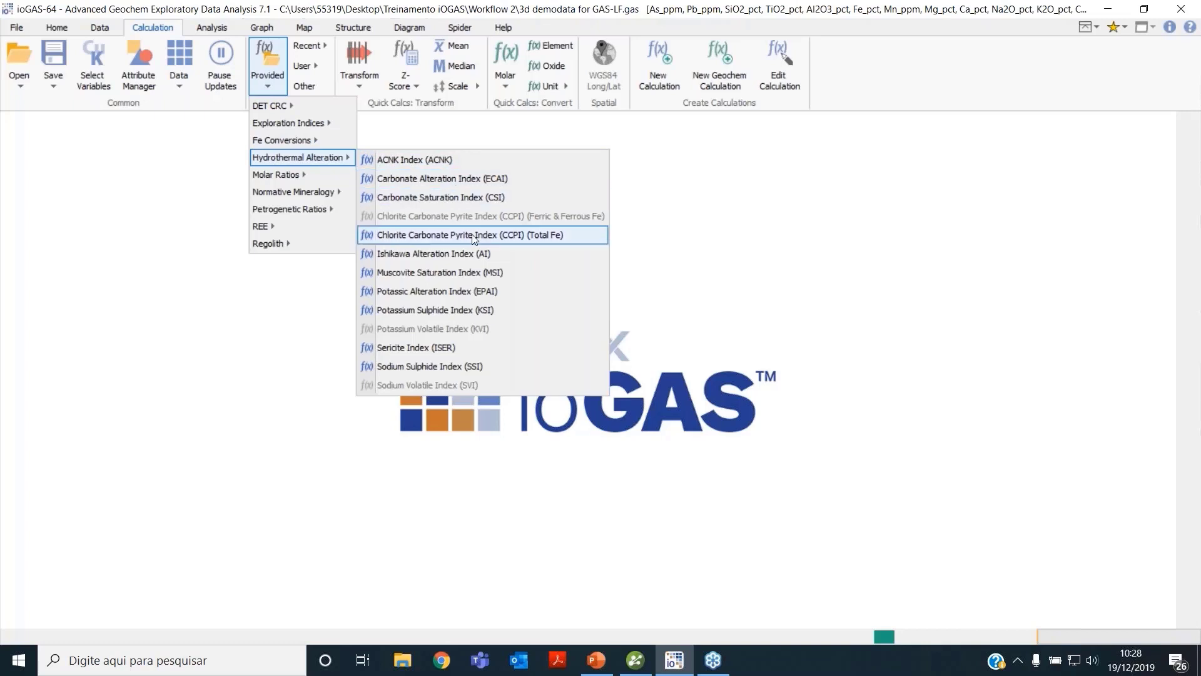
mouse_move(475, 255)
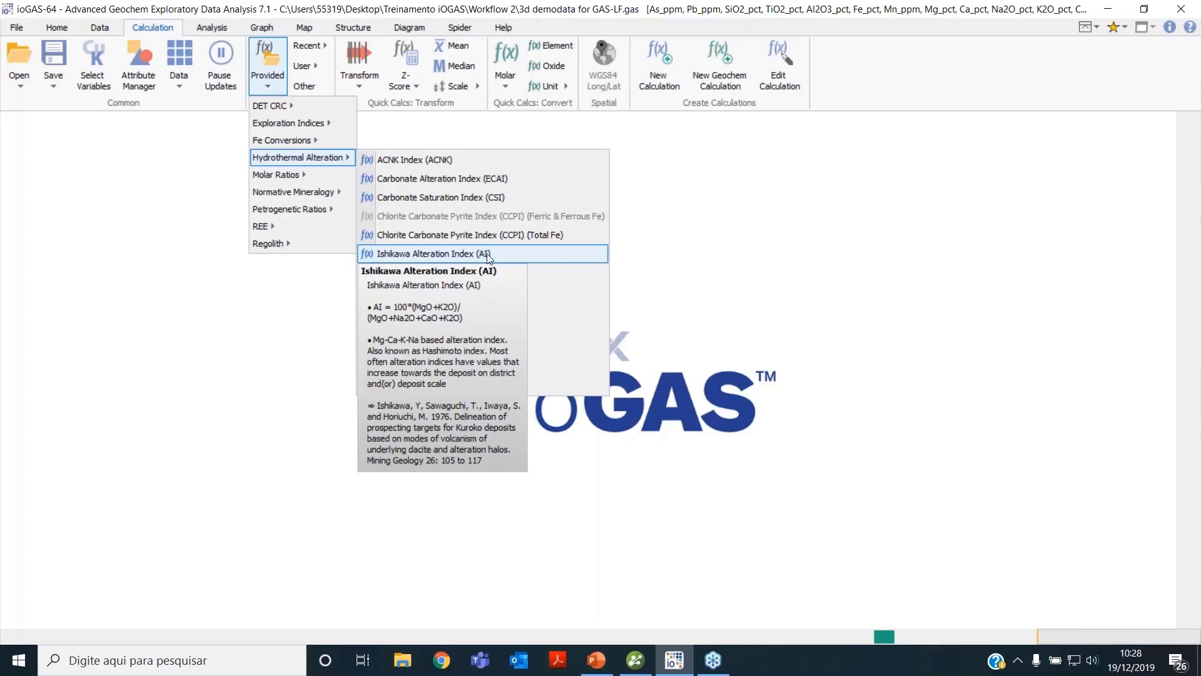
click(495, 254)
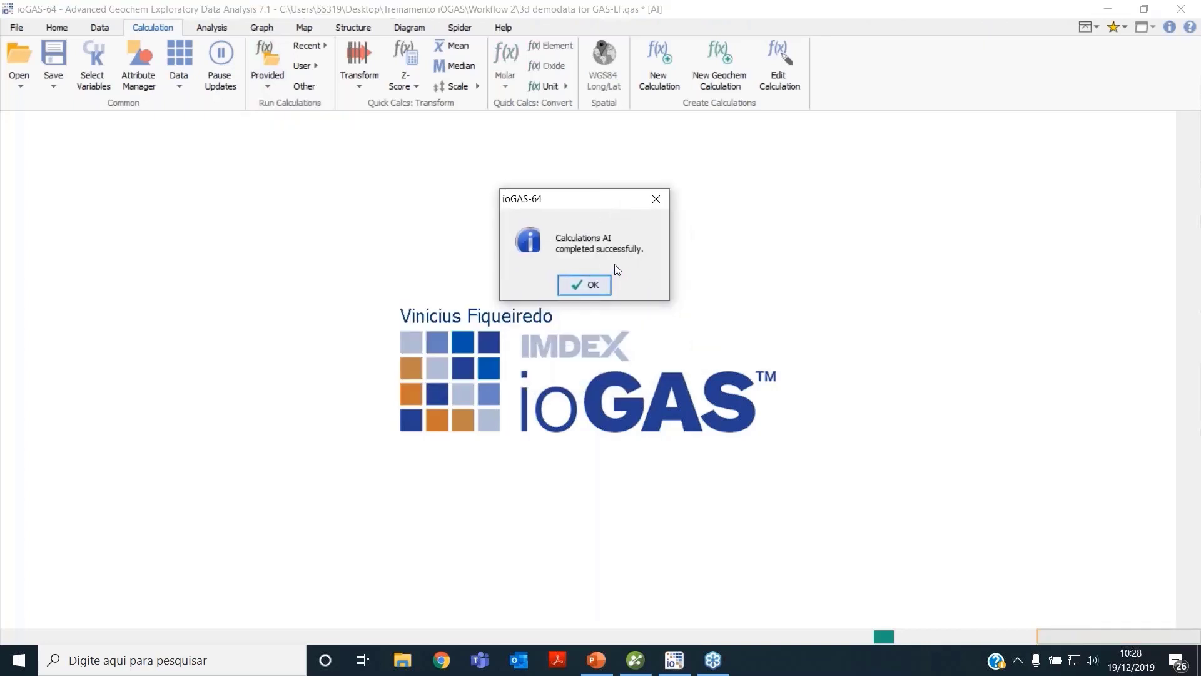
click(580, 286)
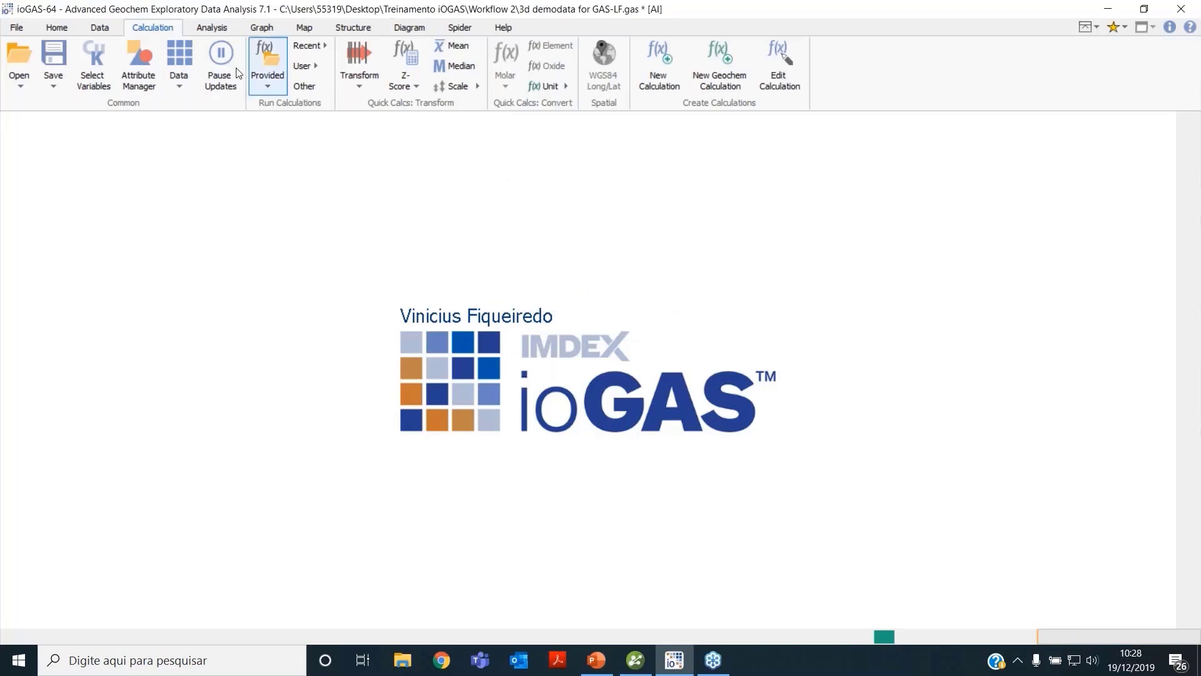
Check the calculated AI column at the end of the full data table and close the table.
click(185, 54)
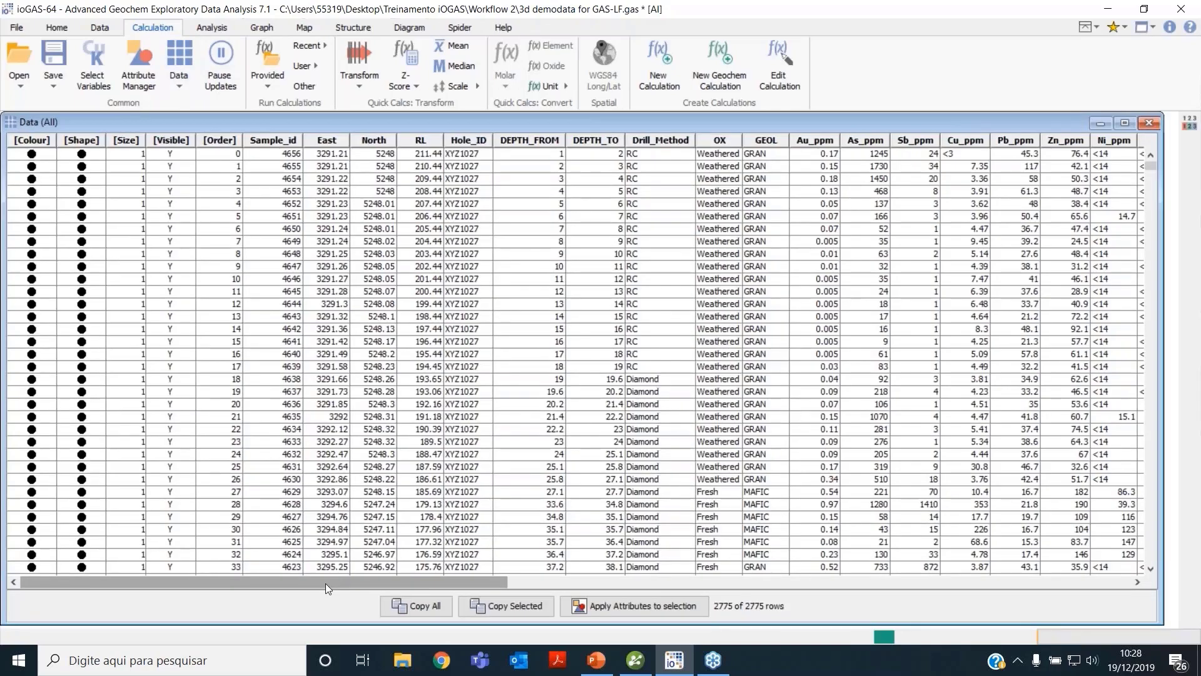
drag(327, 582, 968, 600)
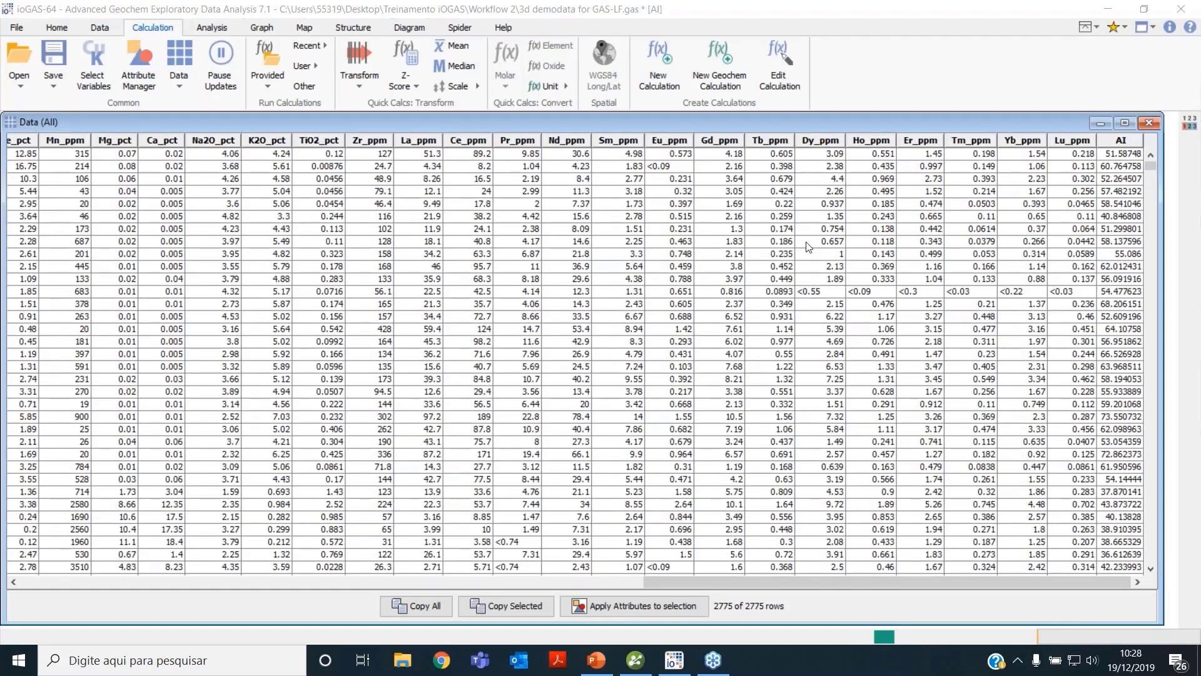
click(1149, 123)
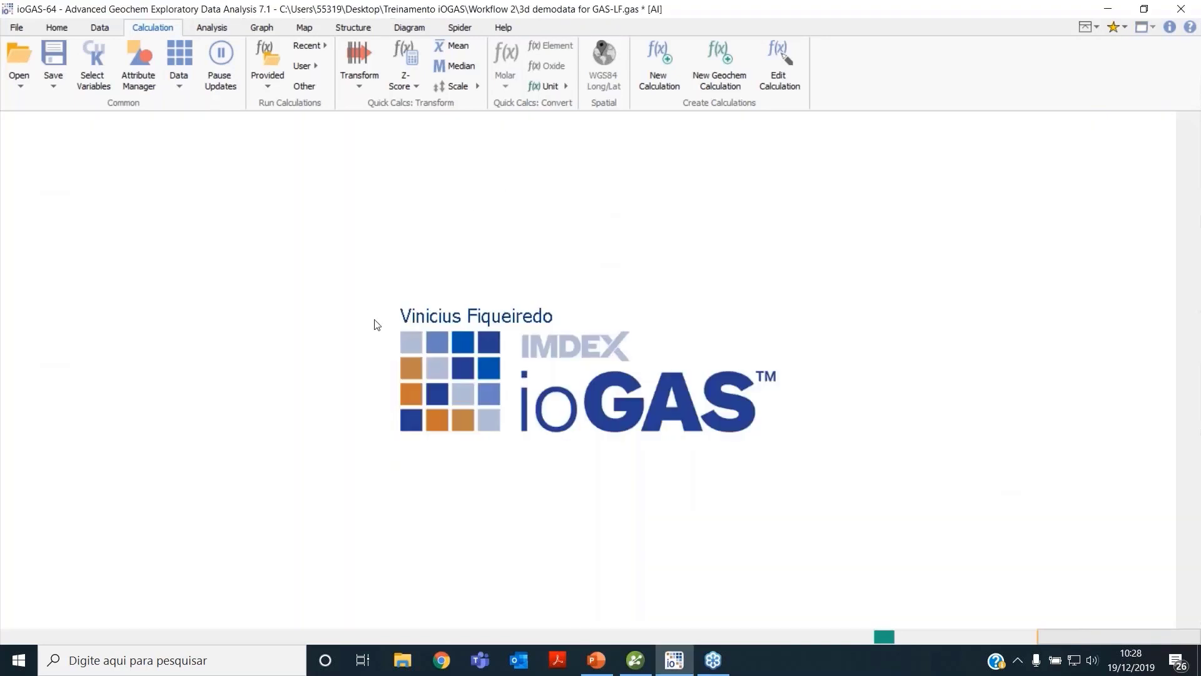
Run the provided hydrothermal alteration calculation Chlorite Carbonate Pyrite Index (CCPI) (Total Fe) on the dataset.
click(275, 87)
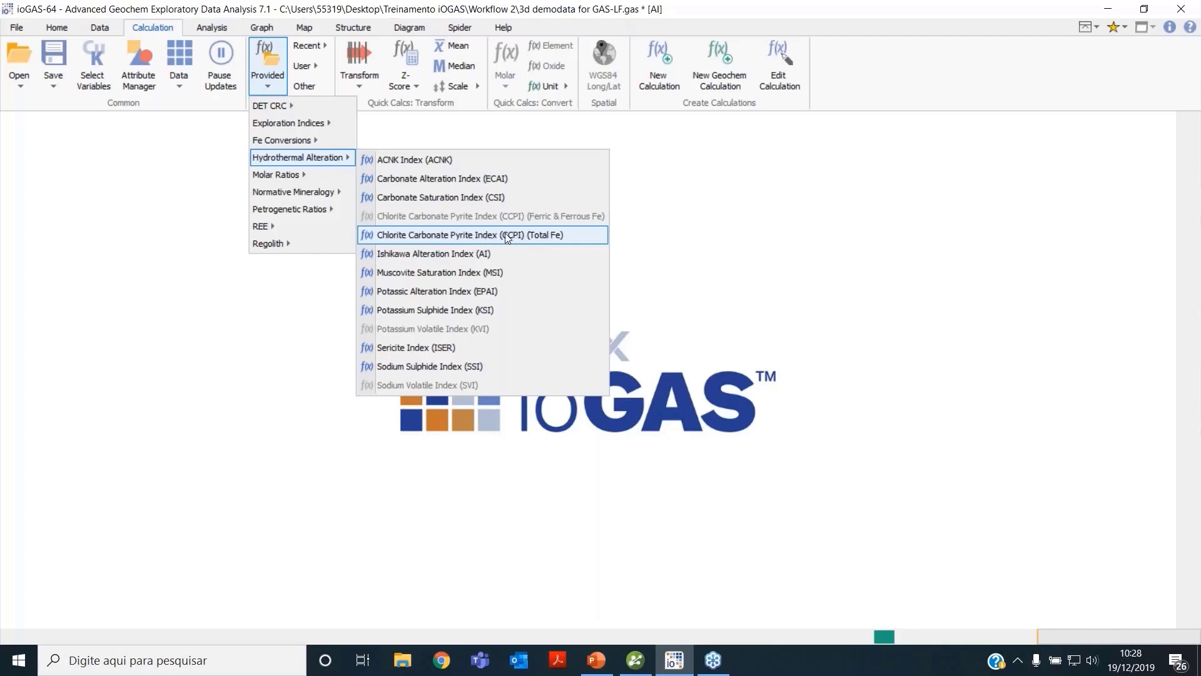
mouse_move(524, 238)
click(524, 237)
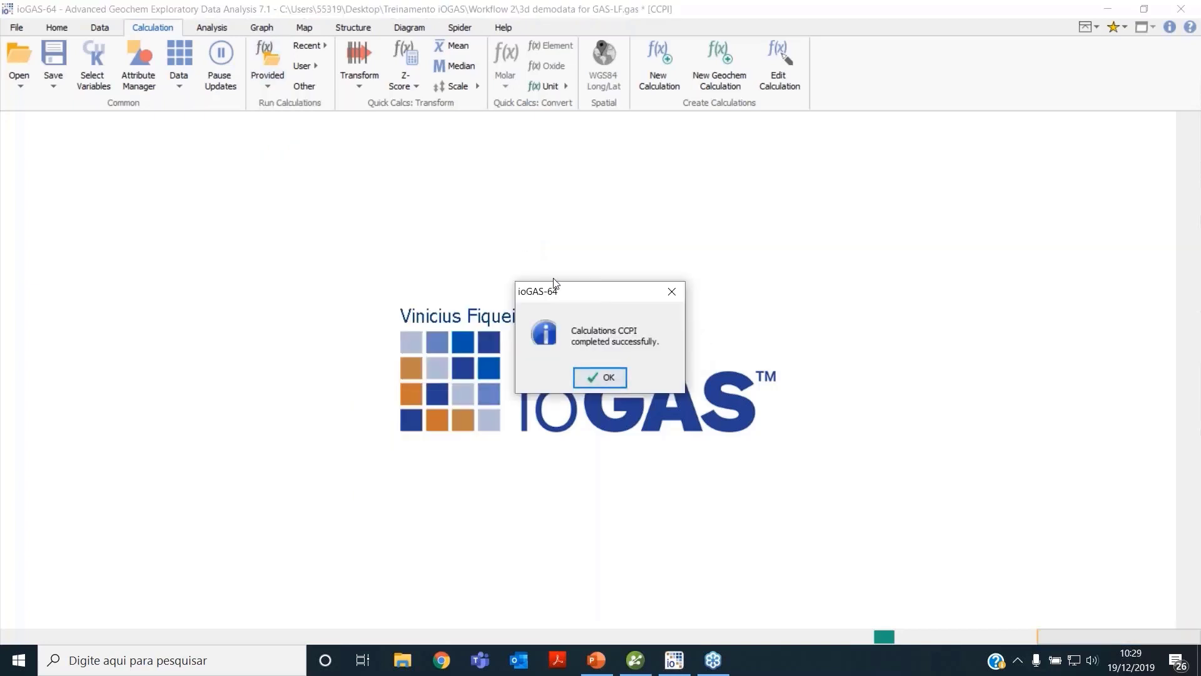
click(606, 379)
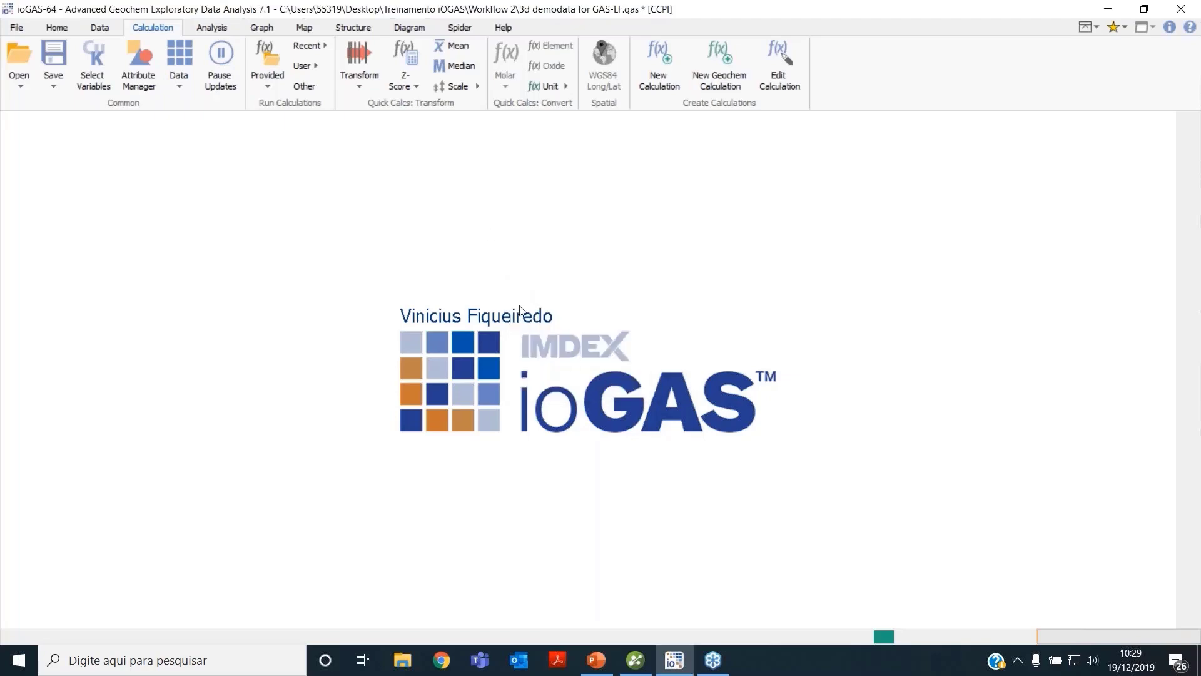
Check the CCPI column beside AI at the end of the data table and close the table.
click(185, 47)
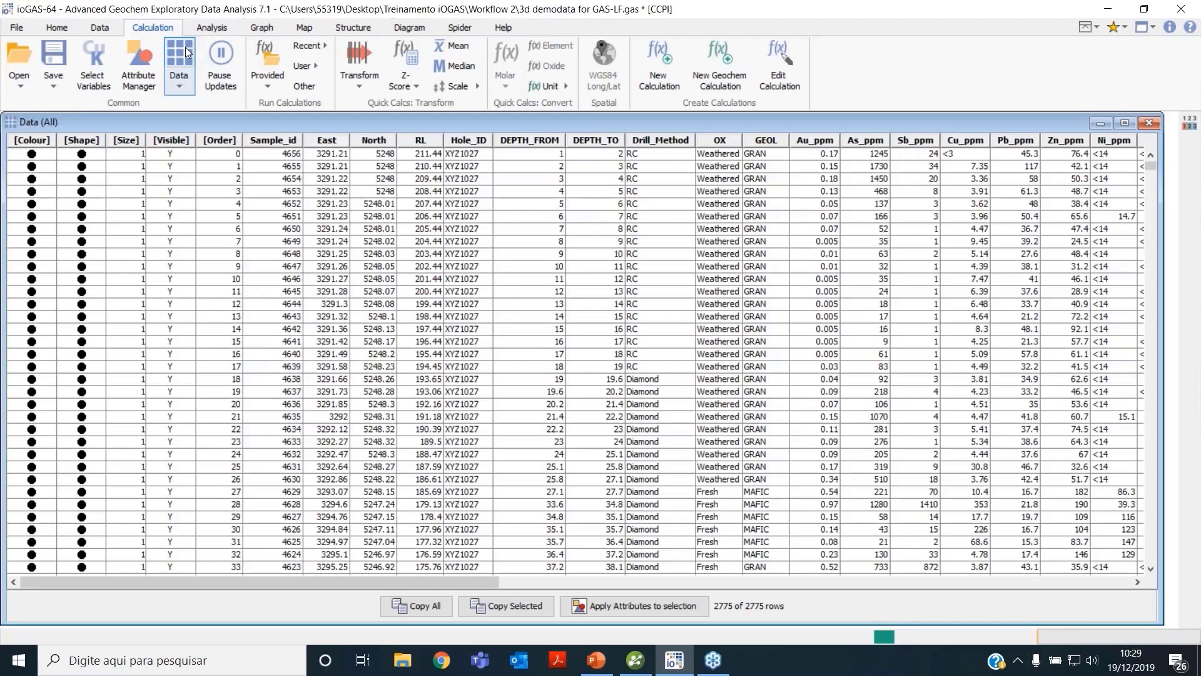
drag(408, 580, 1131, 461)
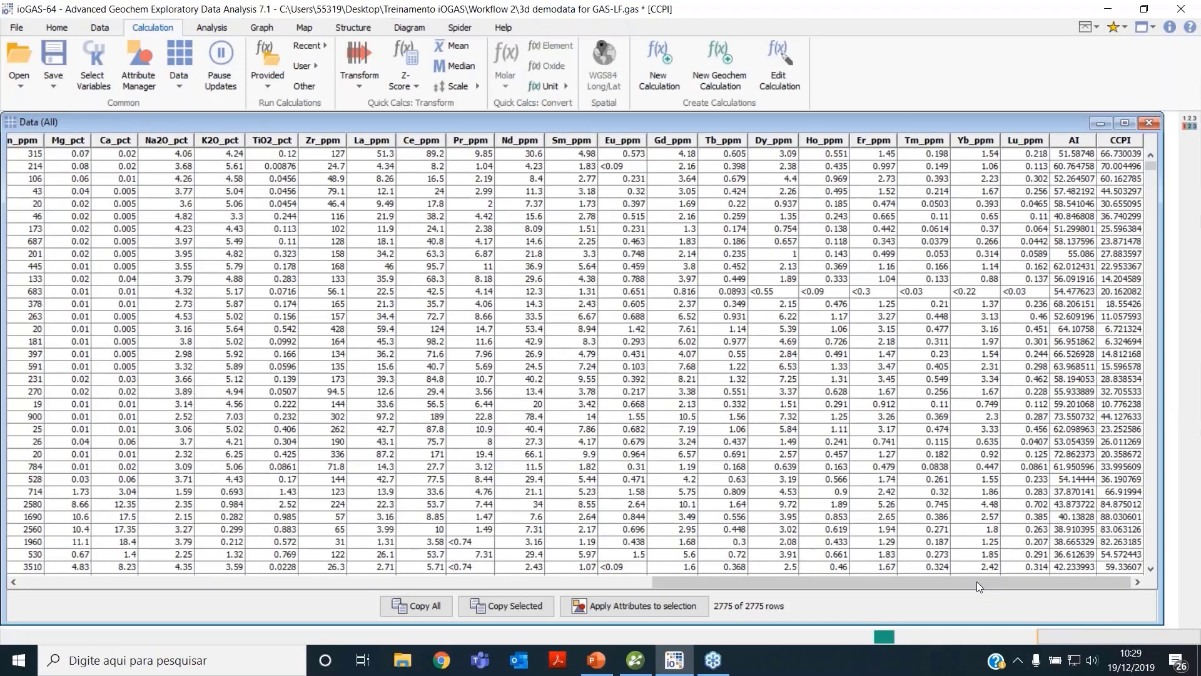
click(1139, 126)
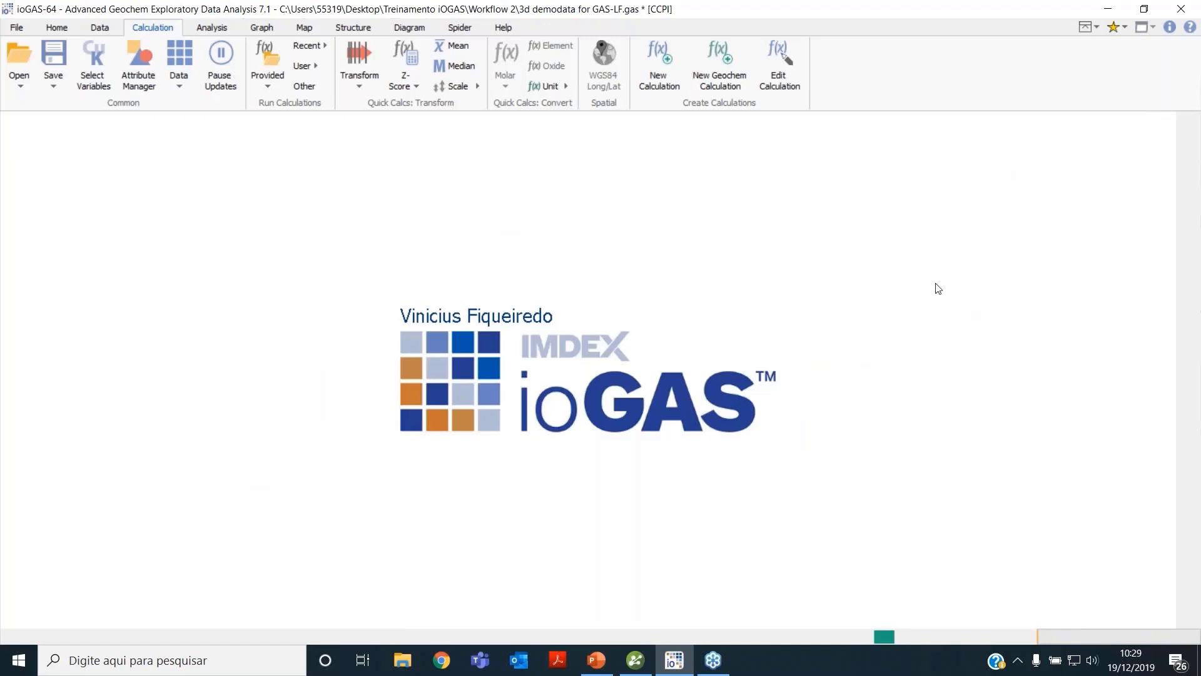
Switch to Leapfrog Geo, start importing 3d demodata for GAS-LF.gas as points, and set all its columns to be imported.
click(632, 664)
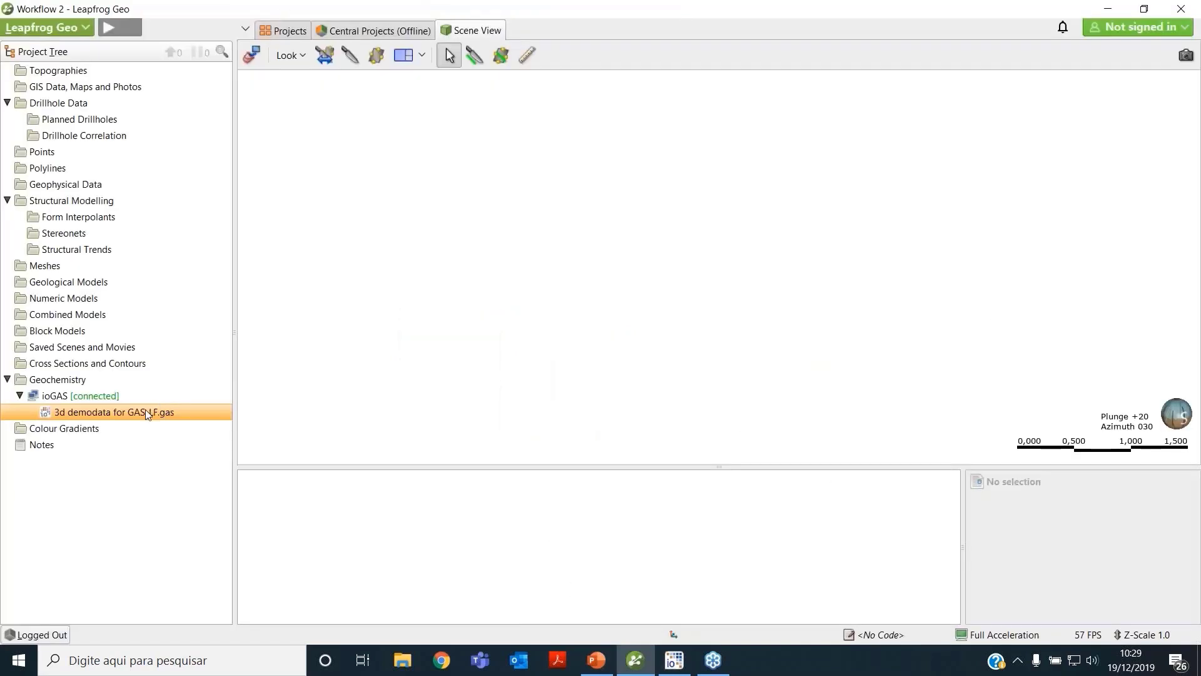
right_click(145, 414)
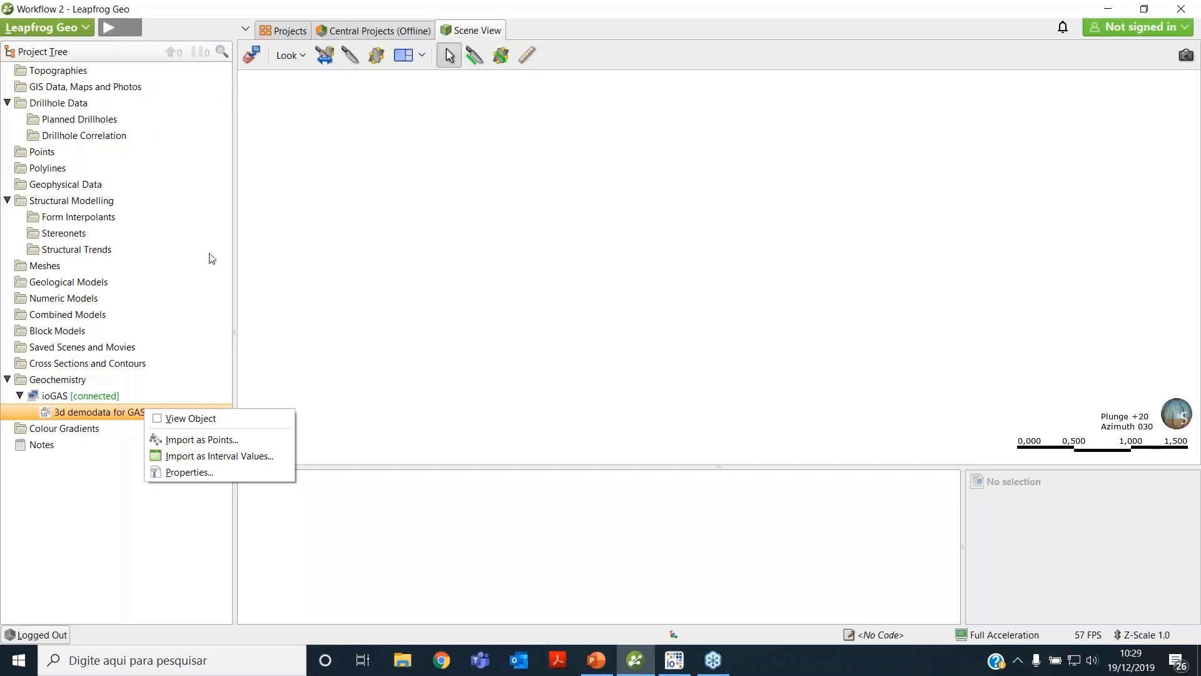
click(232, 440)
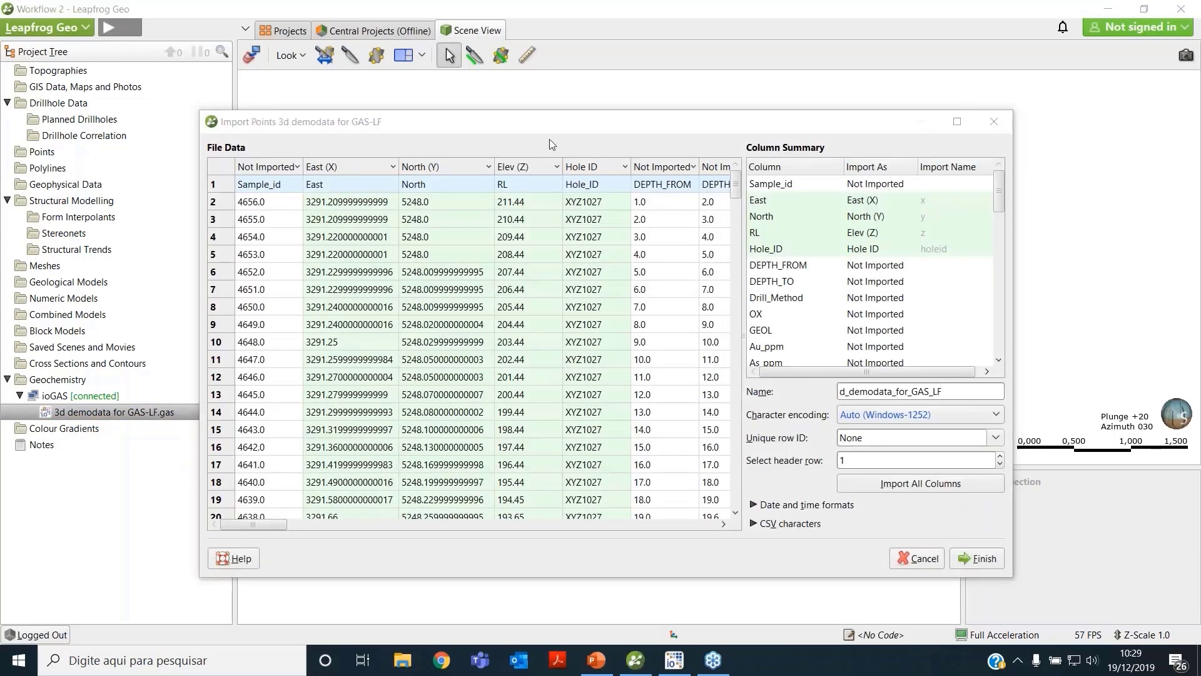
drag(561, 132, 628, 109)
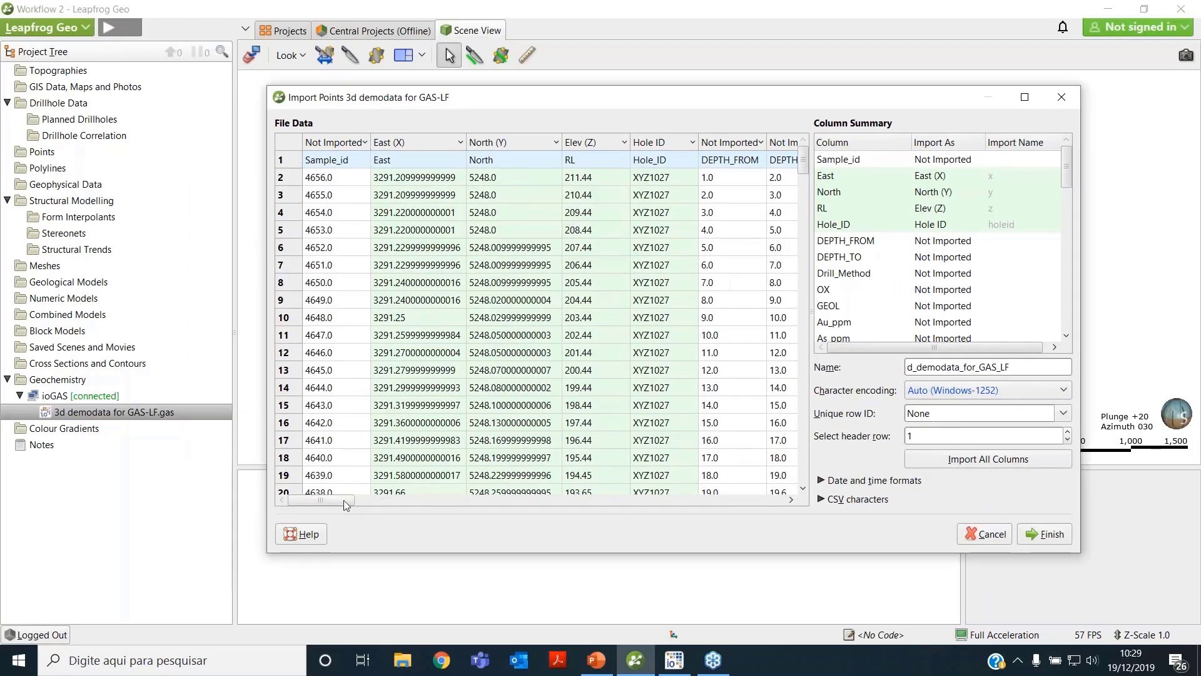
drag(346, 502, 611, 496)
click(946, 461)
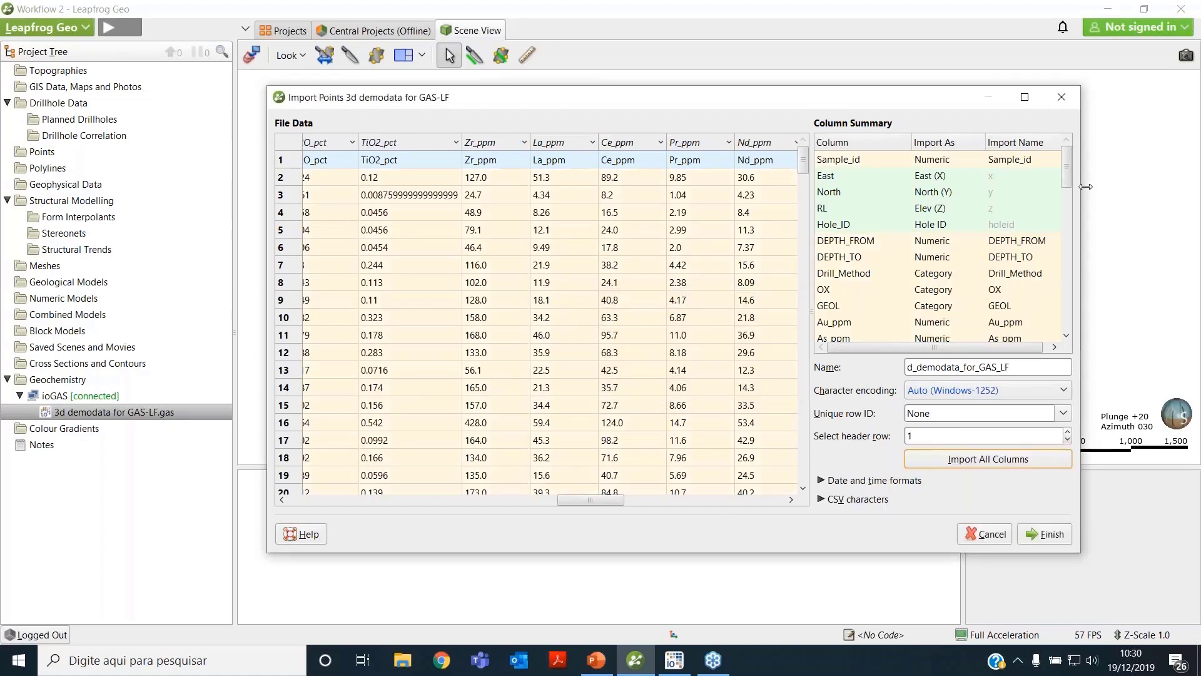
Check the AI and CCPI columns, set Colour, Shape, Size and Filter to Not Imported, and finish the points import.
drag(1066, 161, 1068, 309)
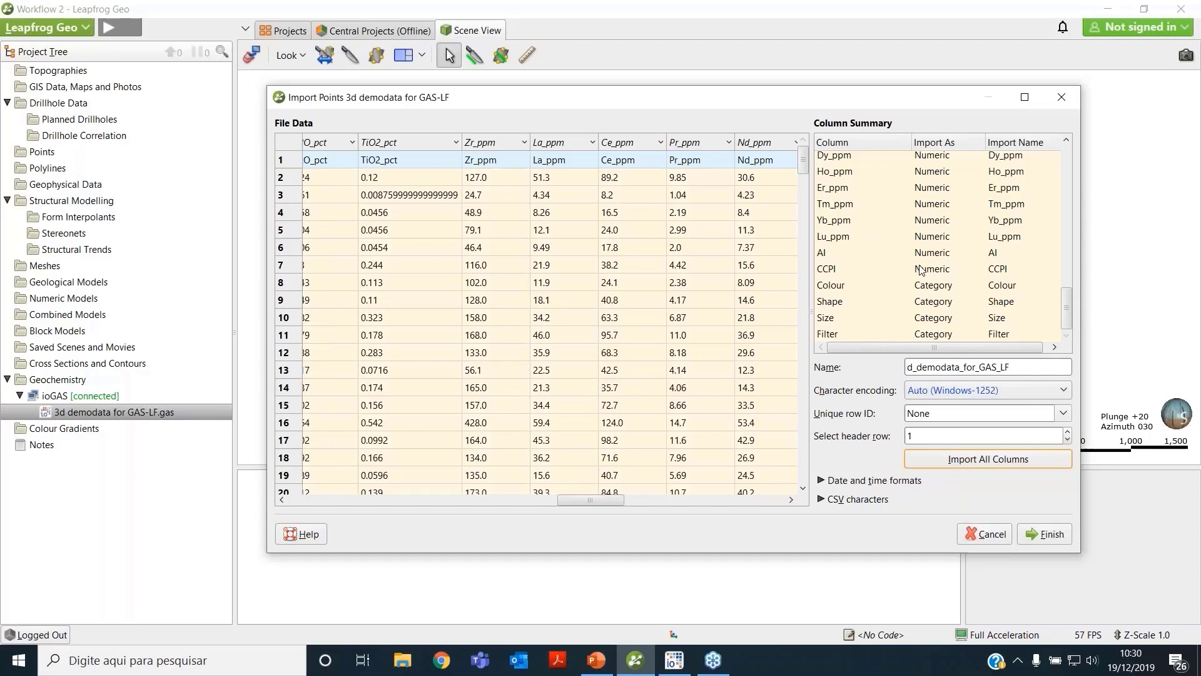
click(839, 256)
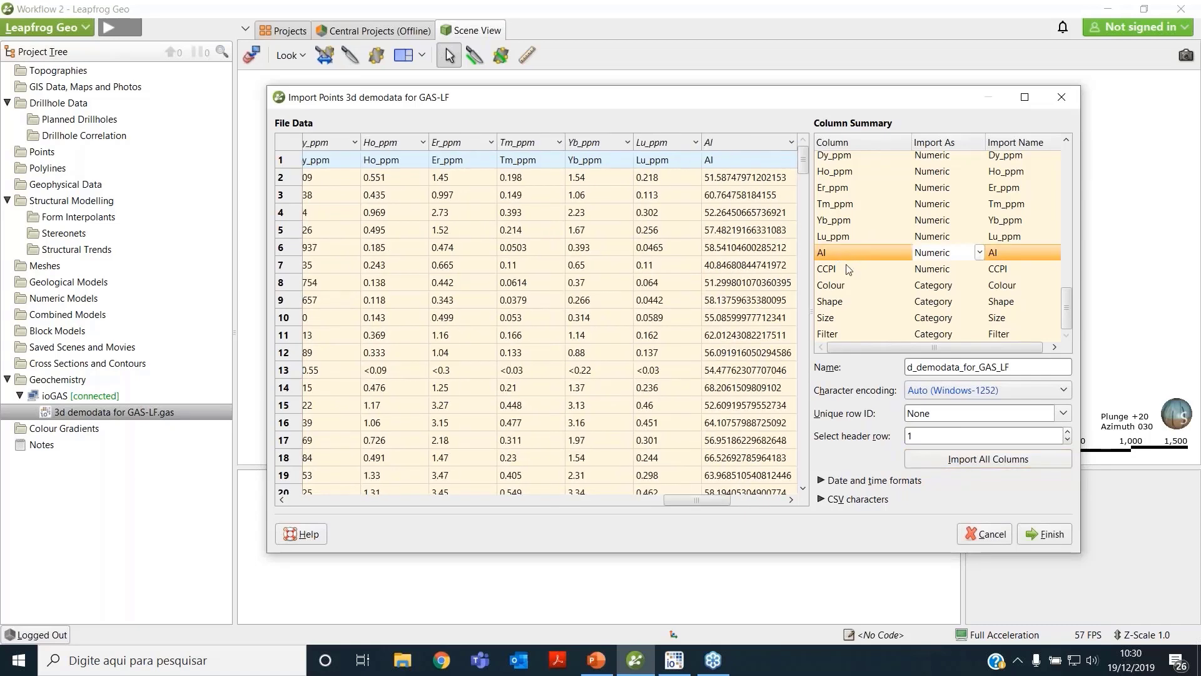
click(847, 269)
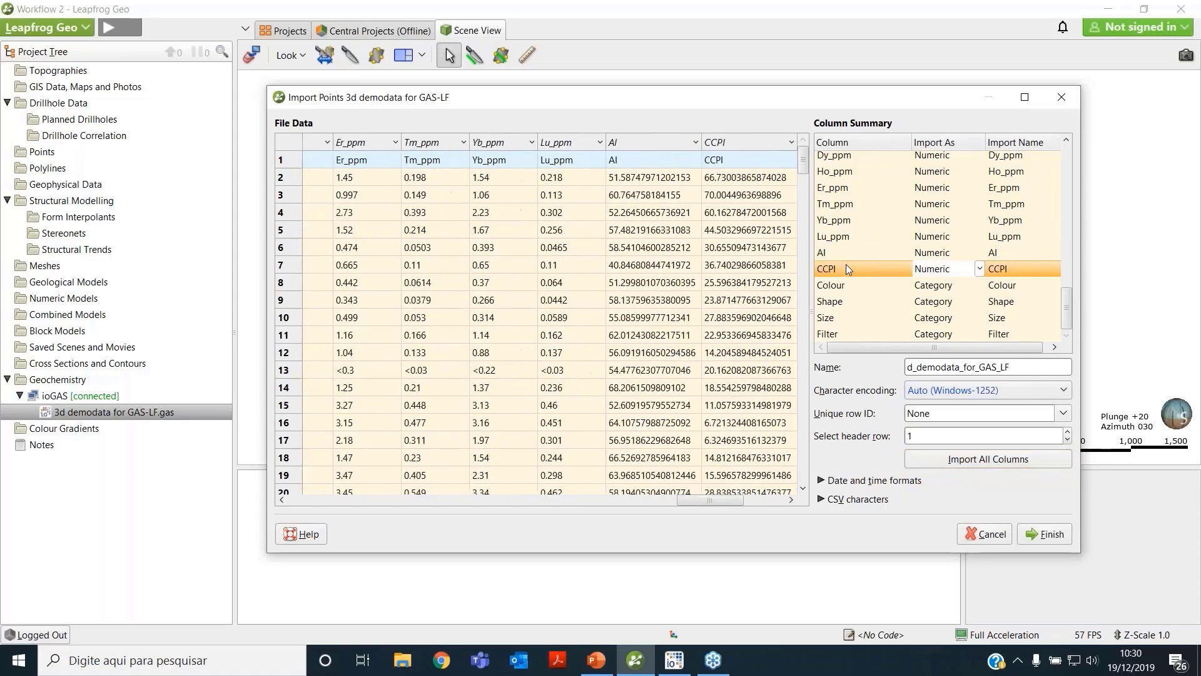
click(873, 287)
shift+click(855, 334)
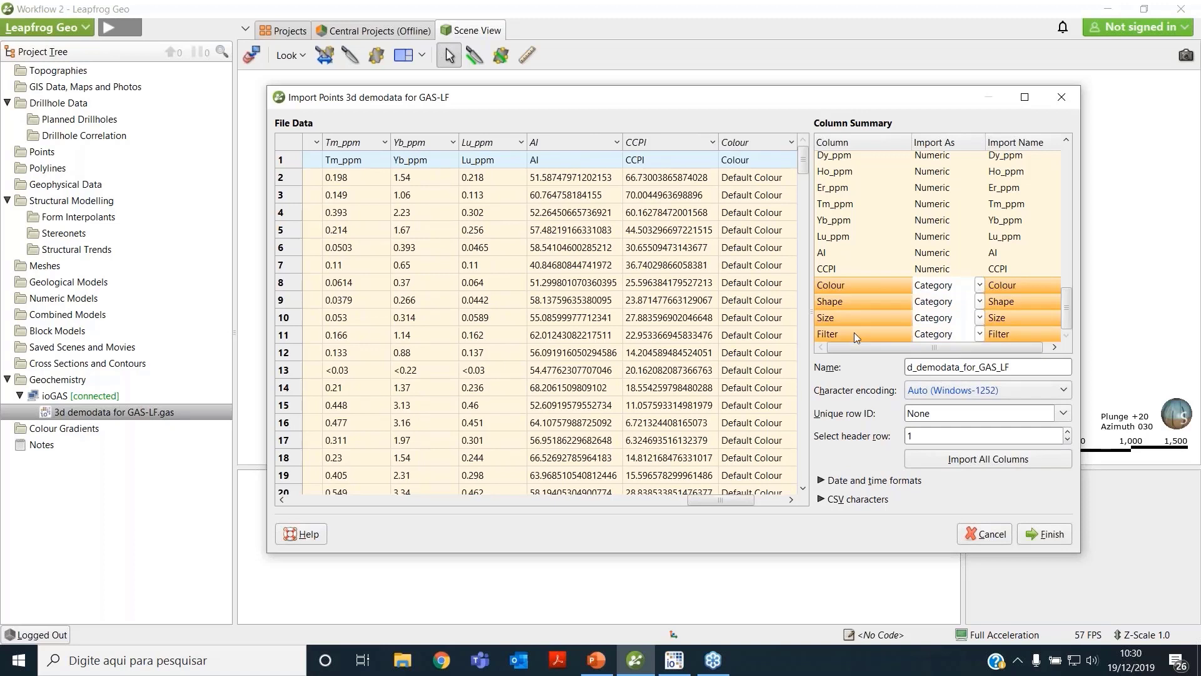
click(979, 286)
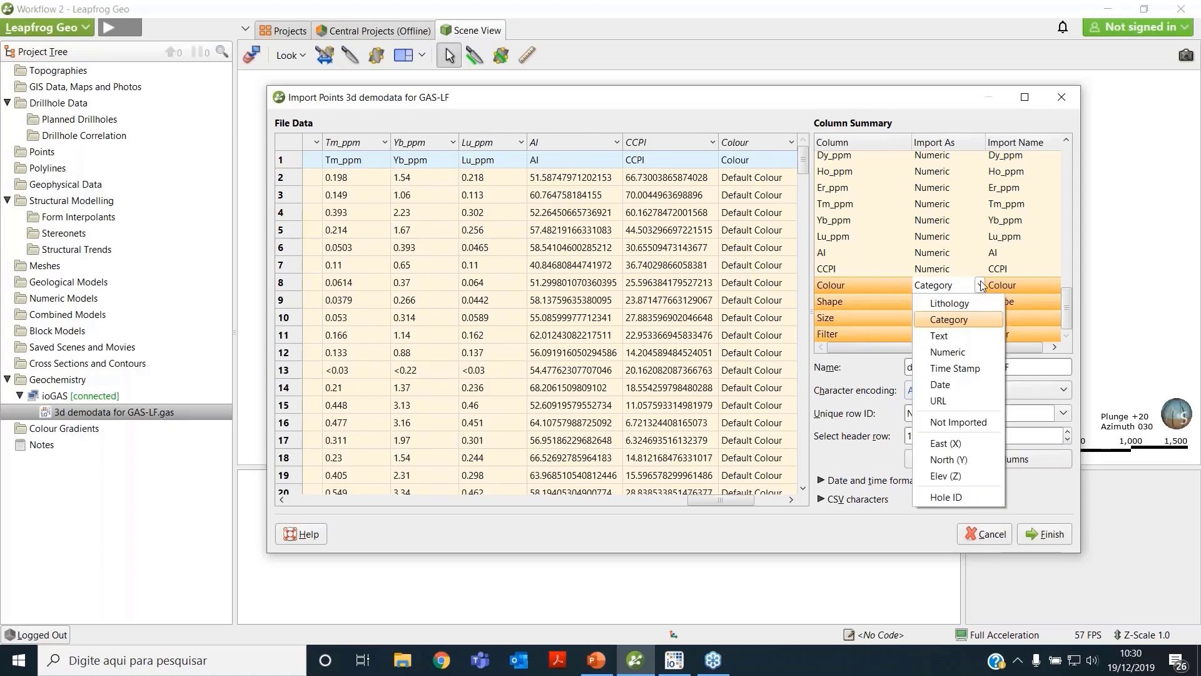
click(974, 423)
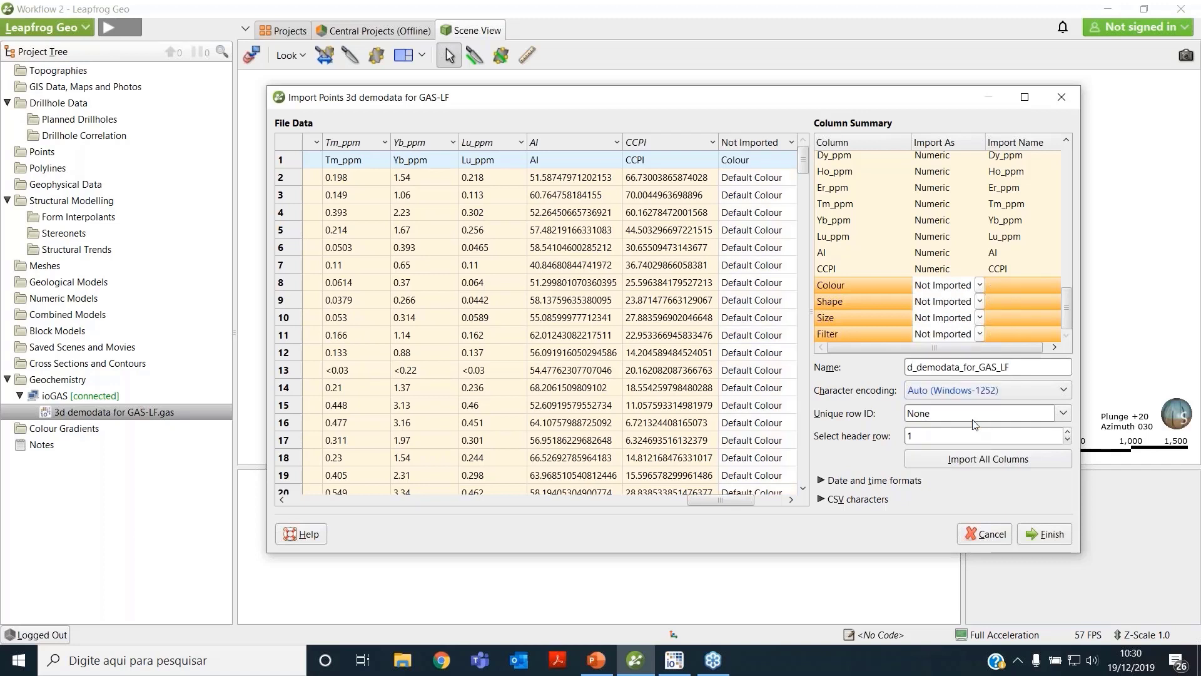
click(1048, 535)
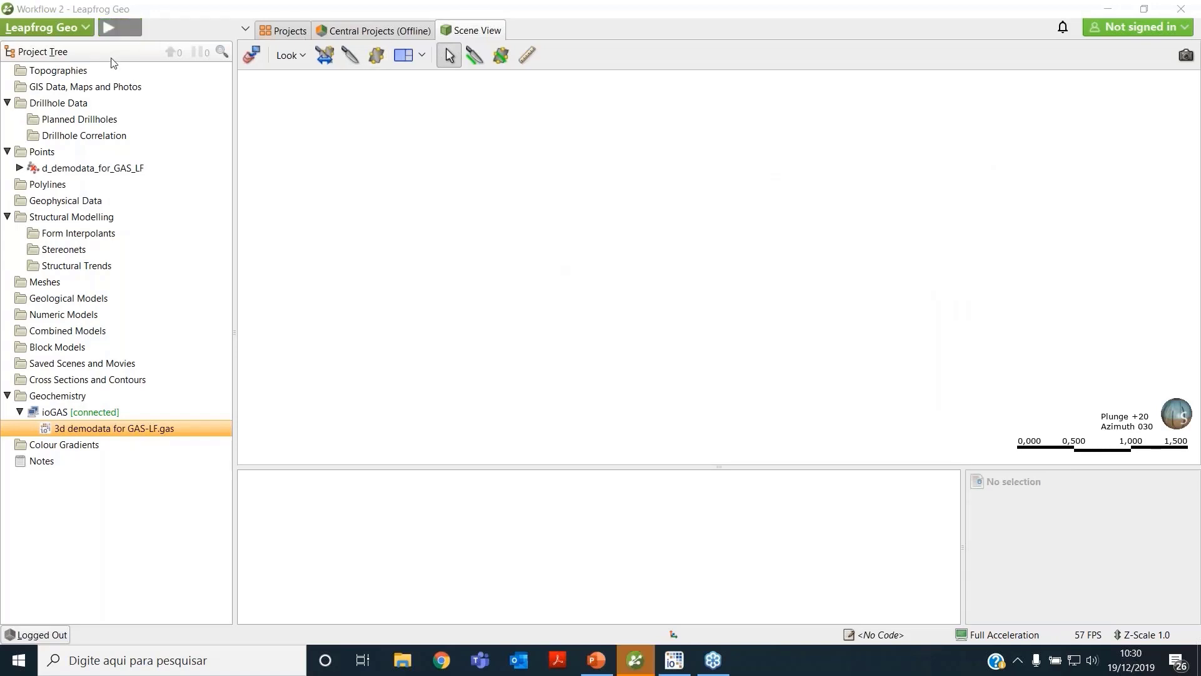
Examine the table of the imported d_demodata_for_GAS_LF points across to the AI and CCPI columns, and close it.
click(91, 170)
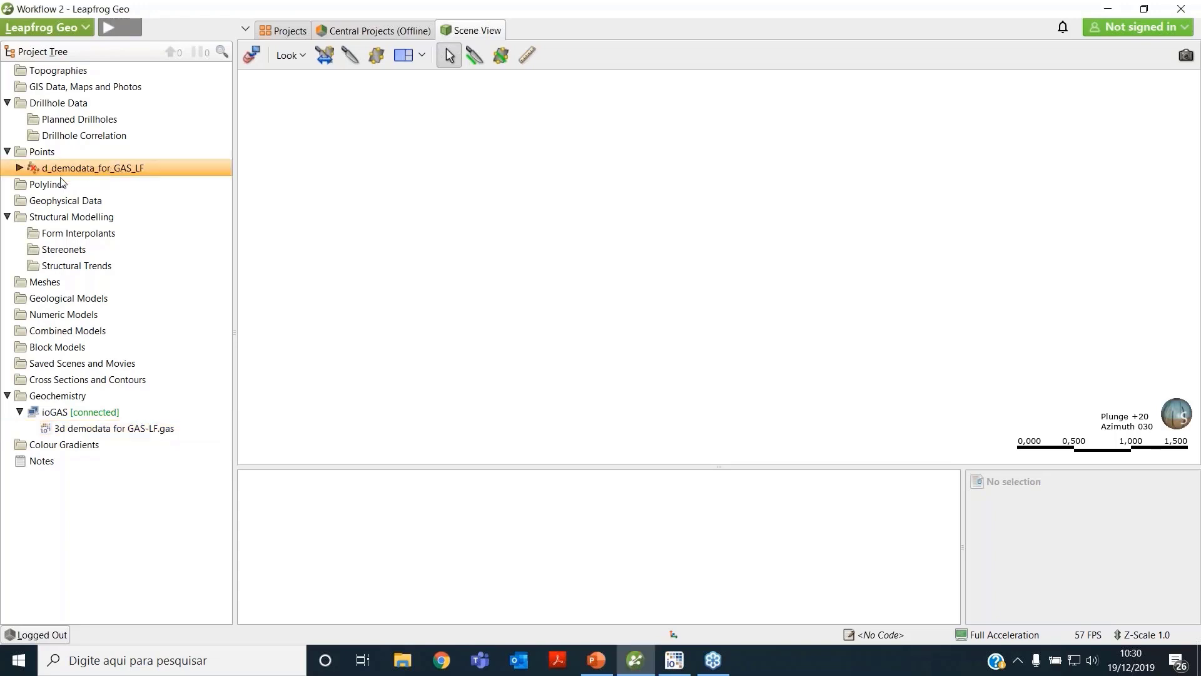
click(19, 169)
click(18, 168)
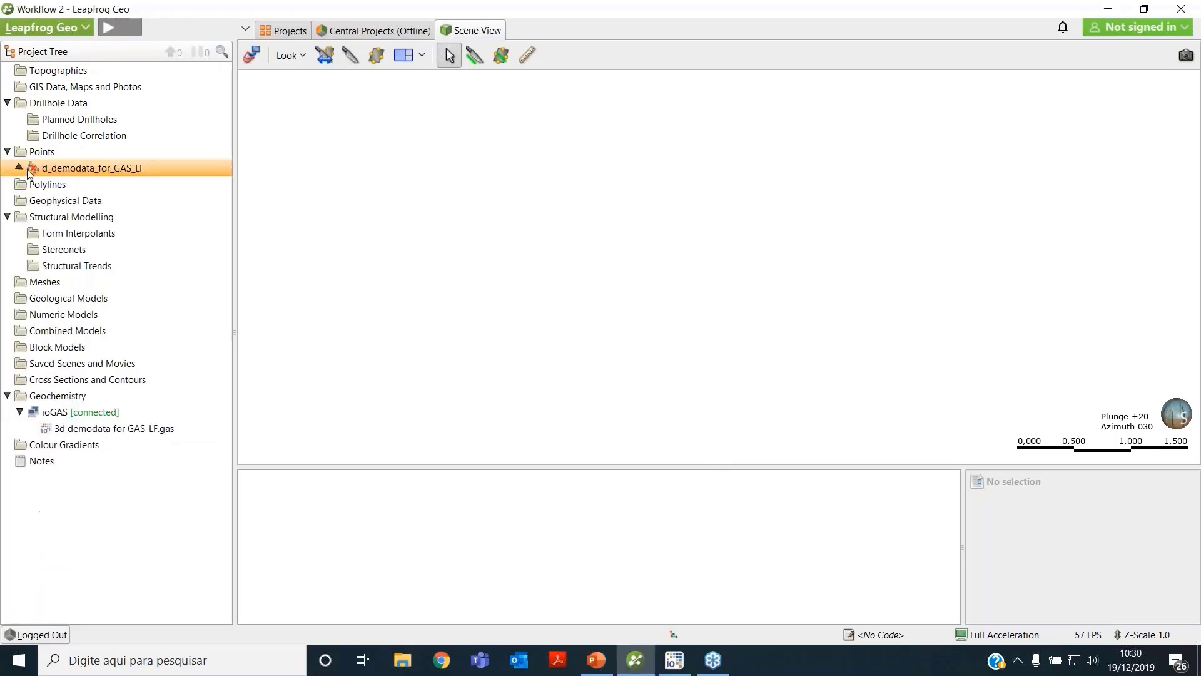
double_click(74, 169)
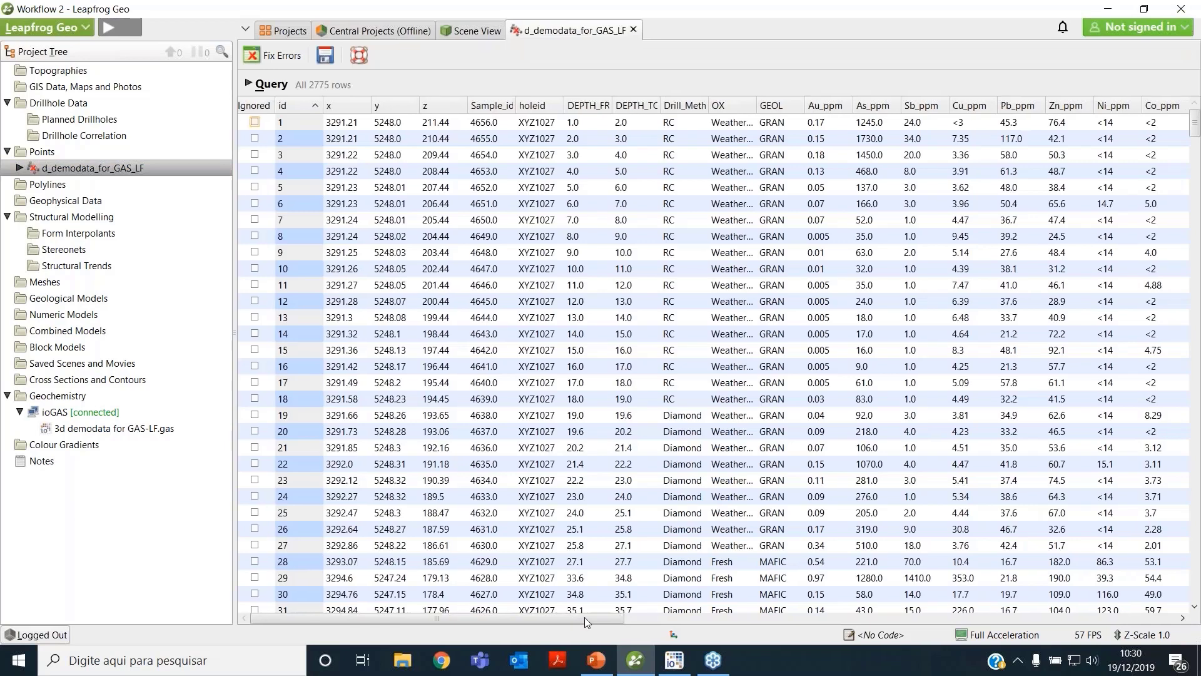
drag(584, 617, 1195, 585)
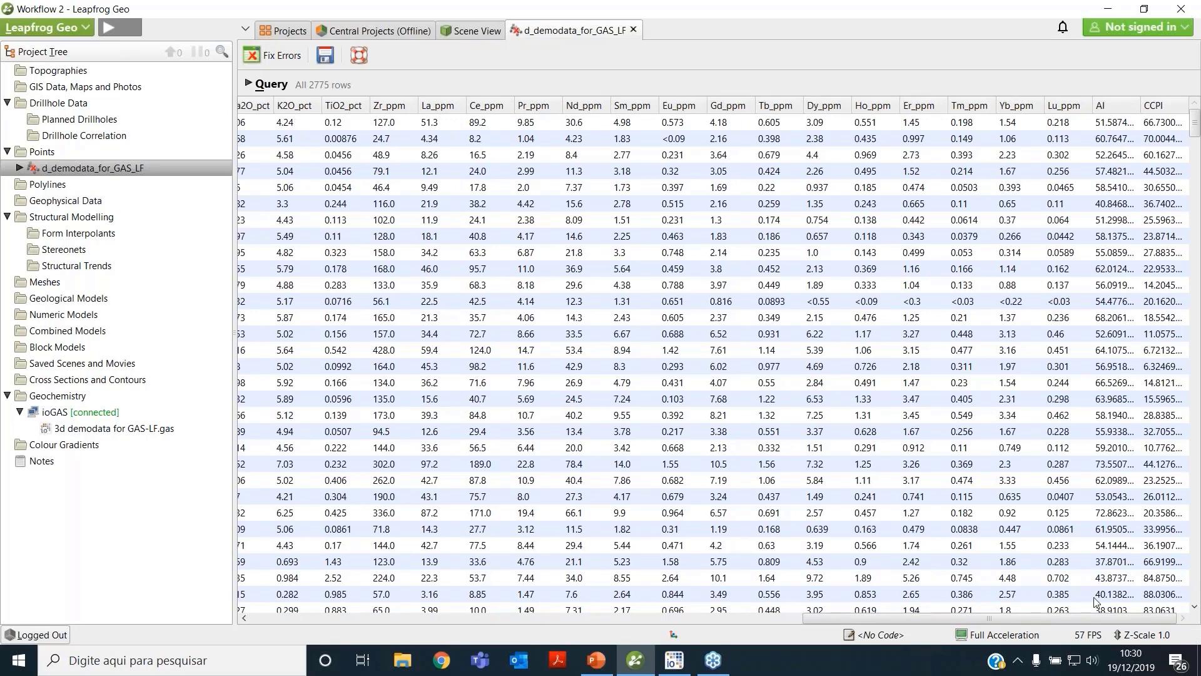
drag(1018, 618, 1011, 617)
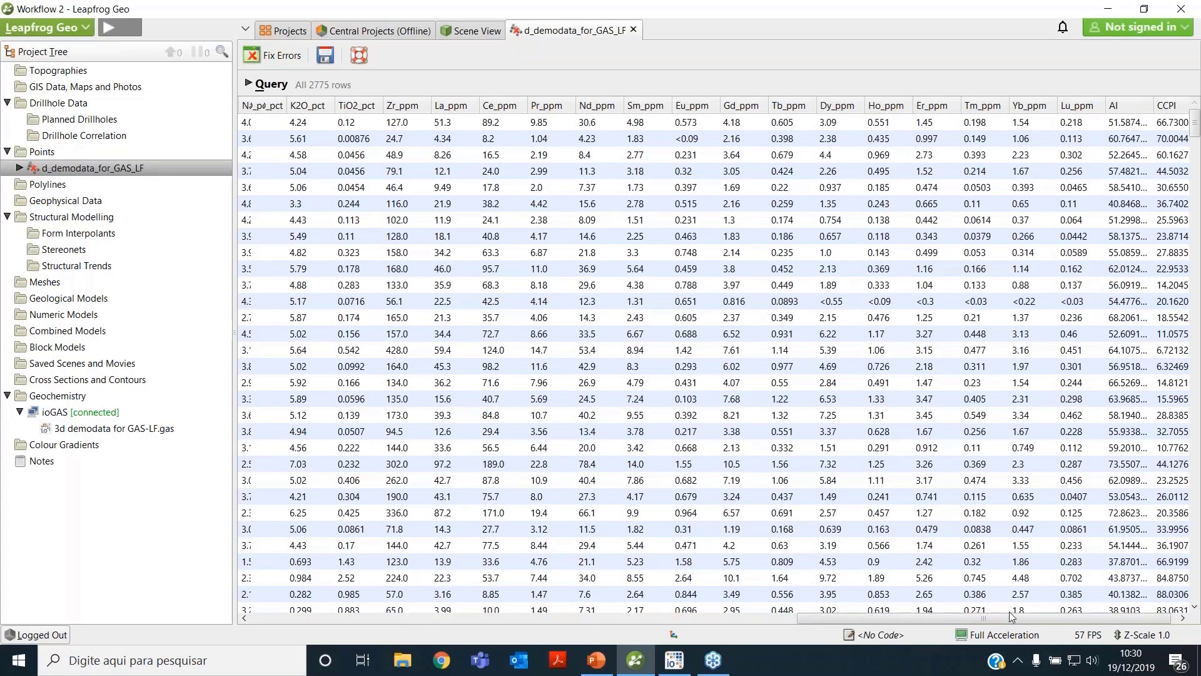
click(633, 29)
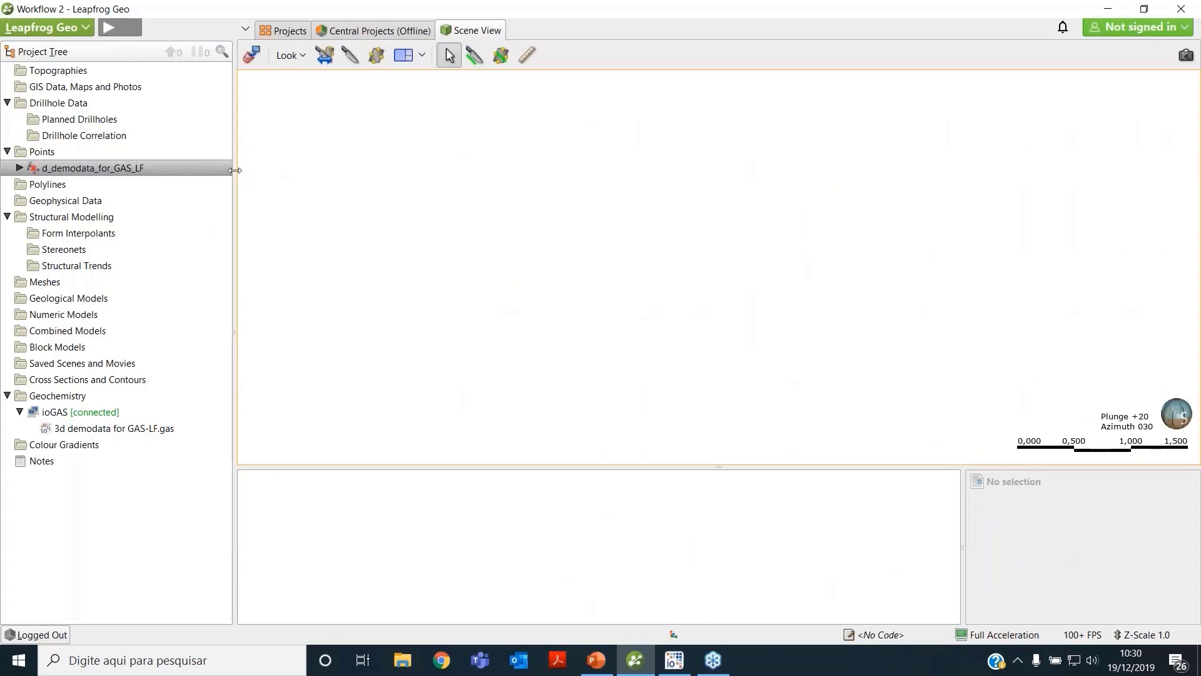
drag(235, 170, 226, 170)
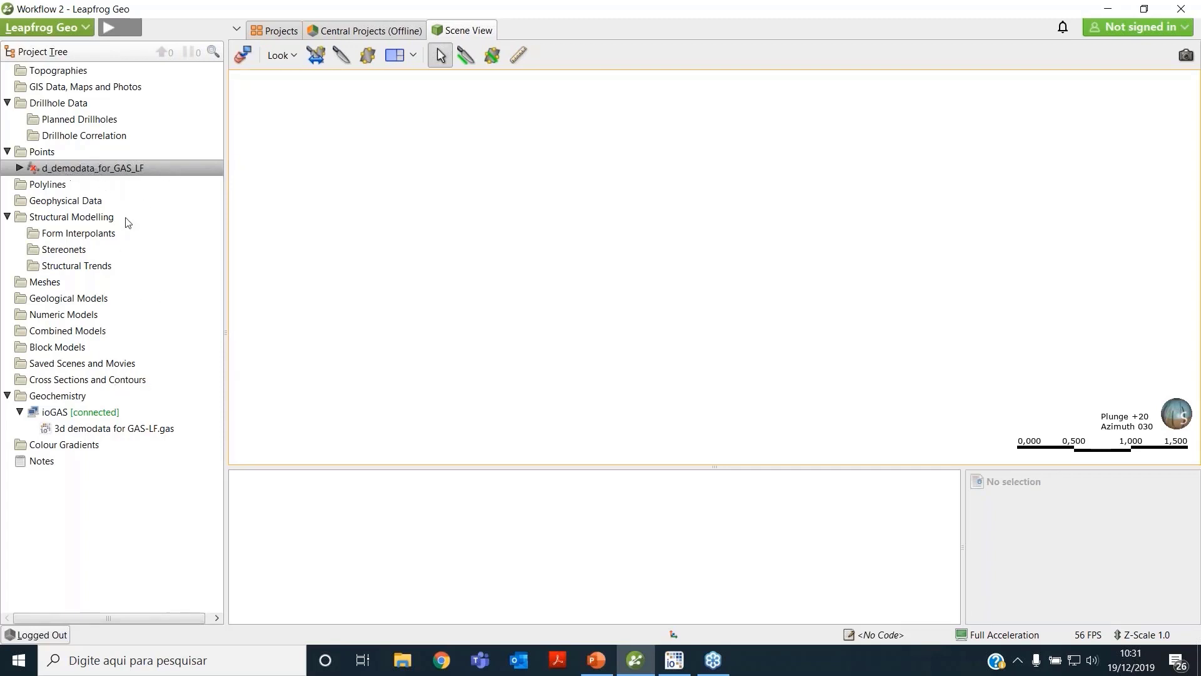
Start a new RBF interpolant under Numeric Models, using AI as the numeric values to interpolate.
click(84, 319)
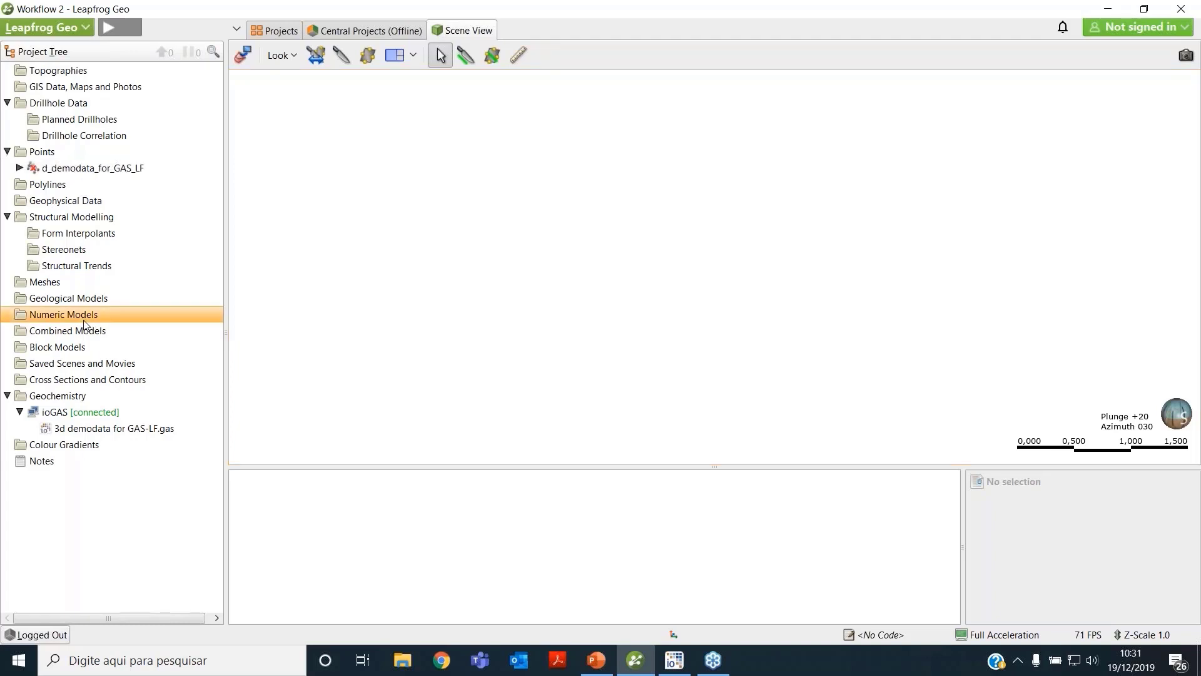
right_click(85, 320)
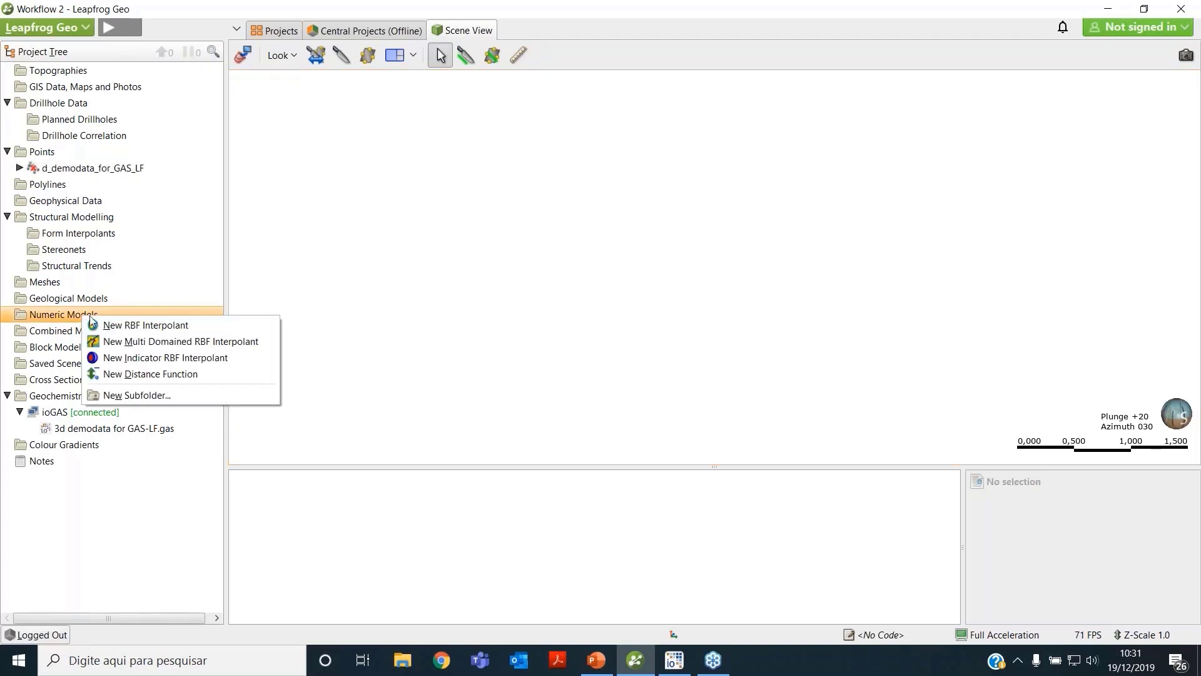
click(218, 333)
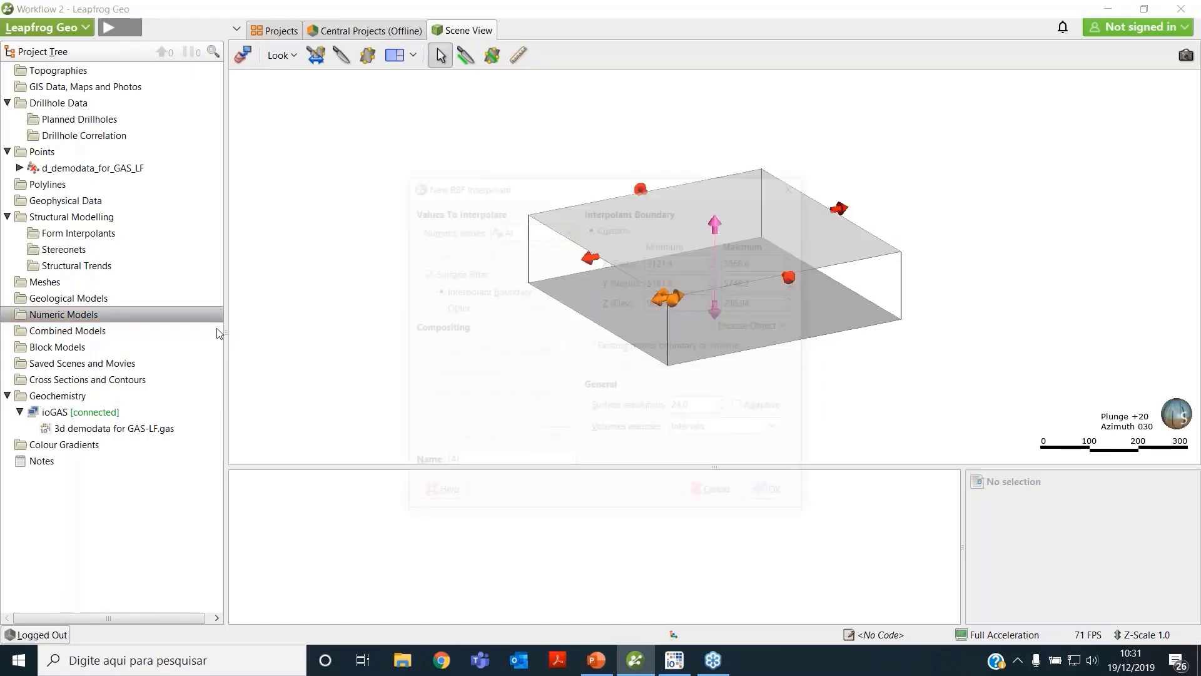
drag(631, 191, 324, 112)
drag(711, 343, 719, 350)
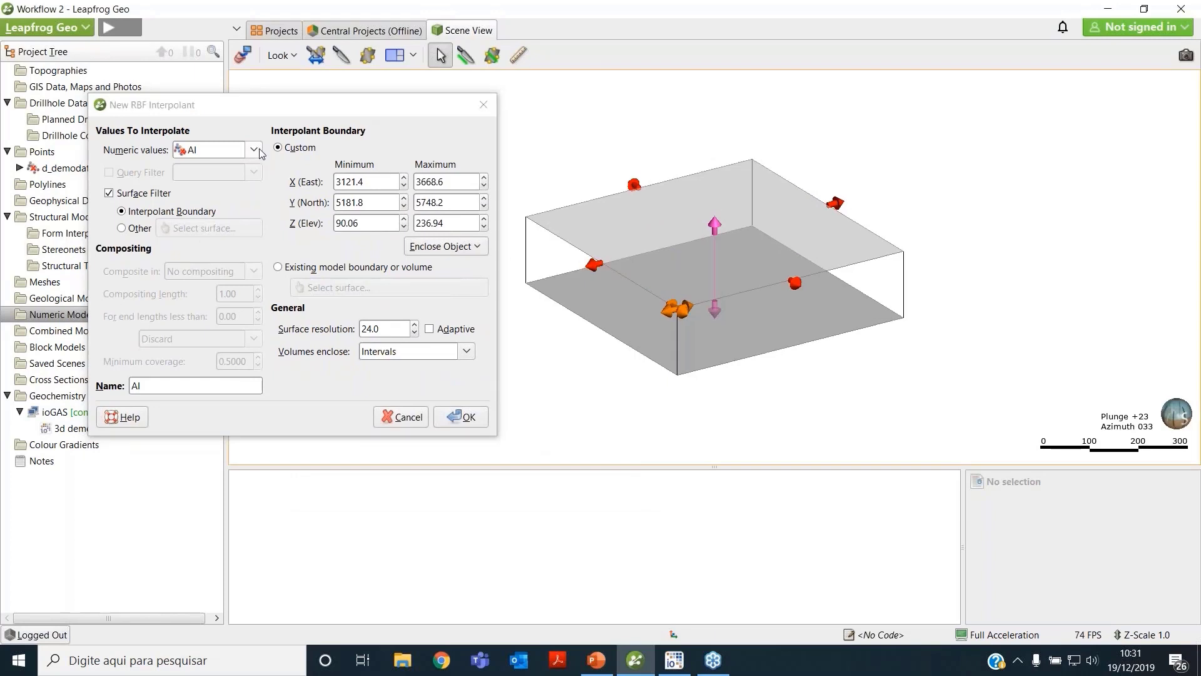
click(261, 153)
click(254, 150)
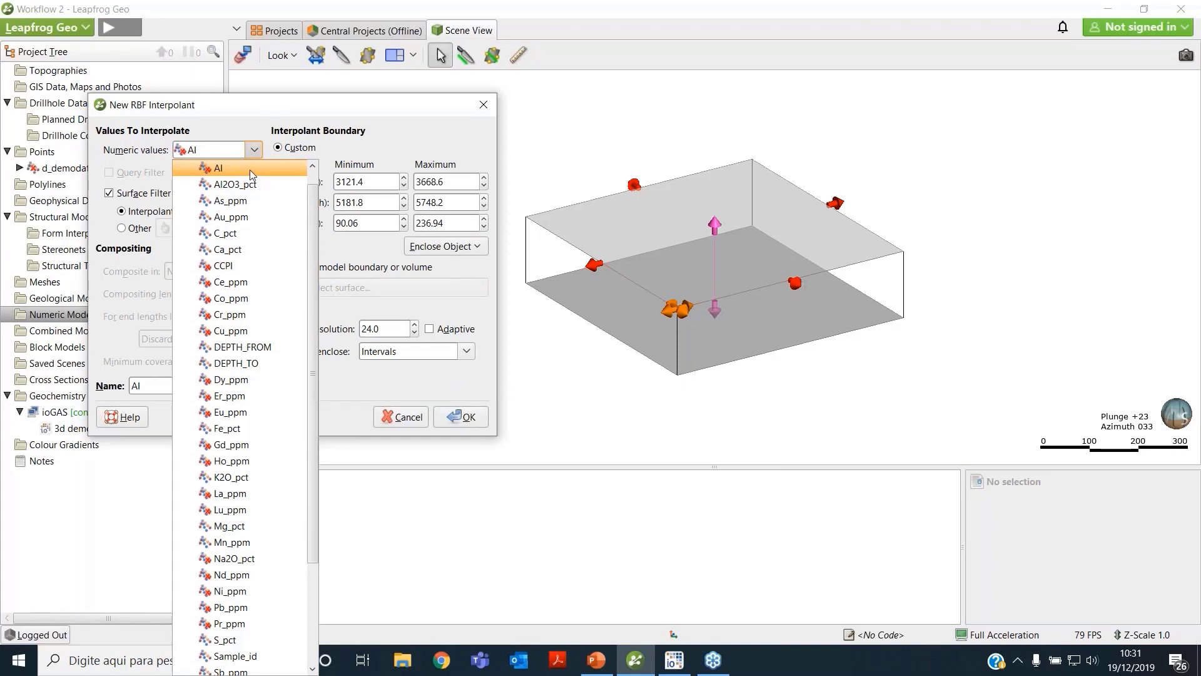
click(247, 172)
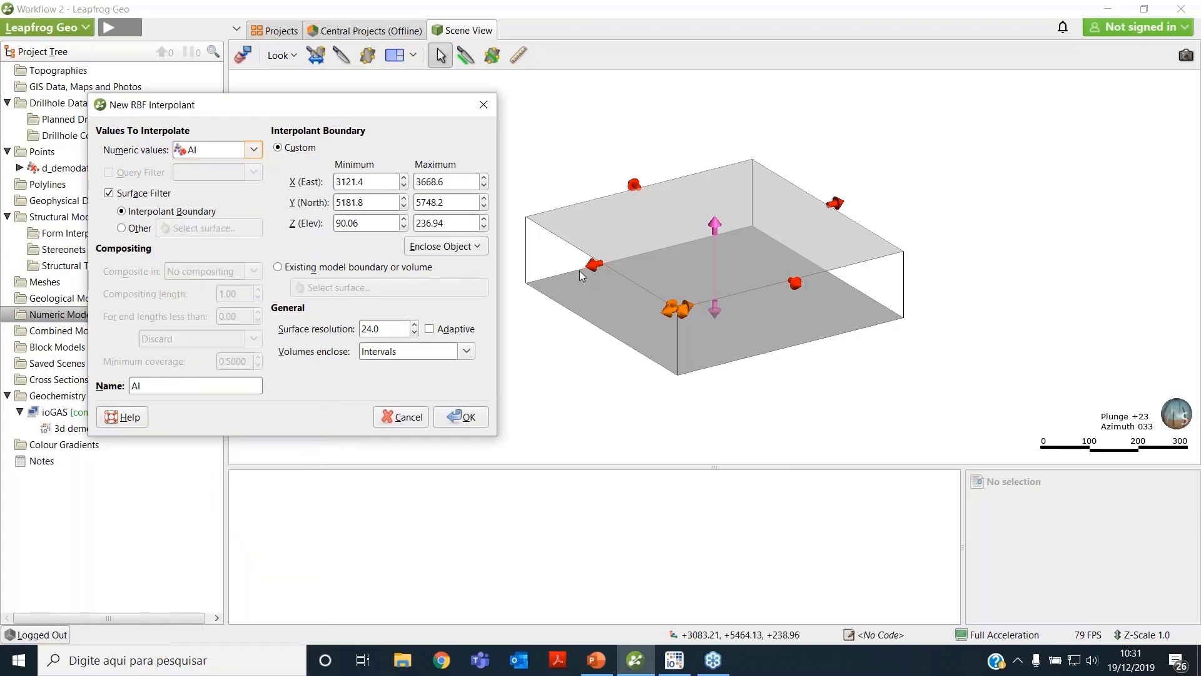
Fit the interpolant boundary around d_demodata_for_GAS_LF, set the surface resolution to 10, and create the interpolant.
click(474, 249)
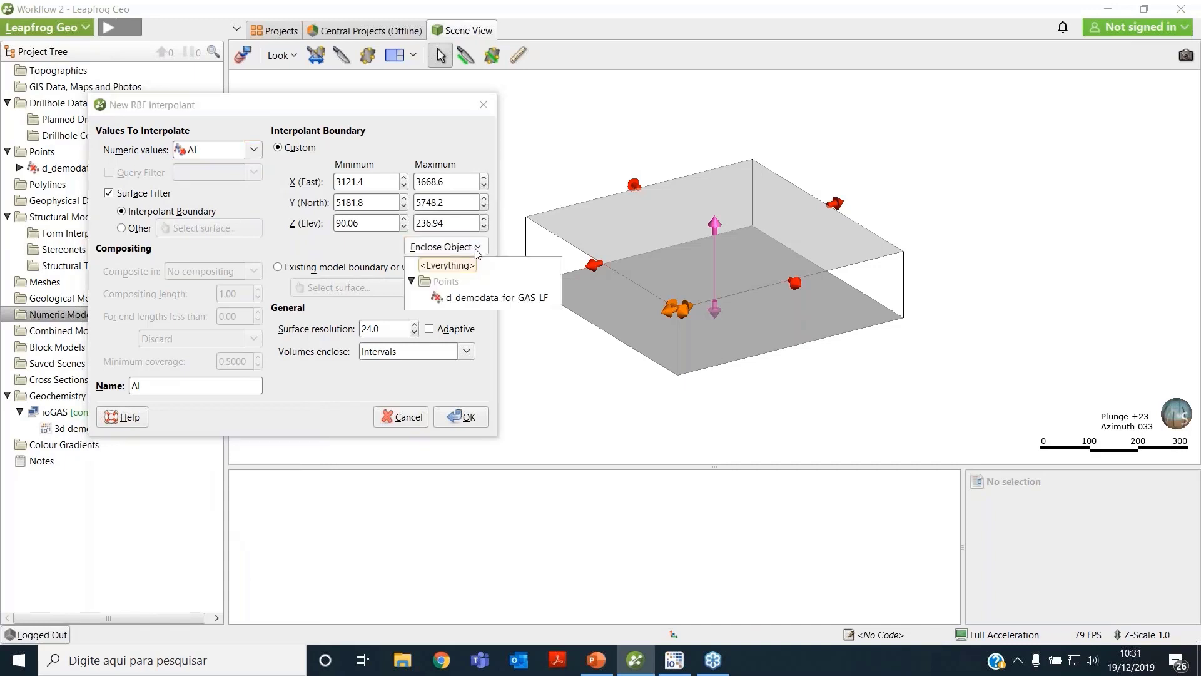
click(491, 299)
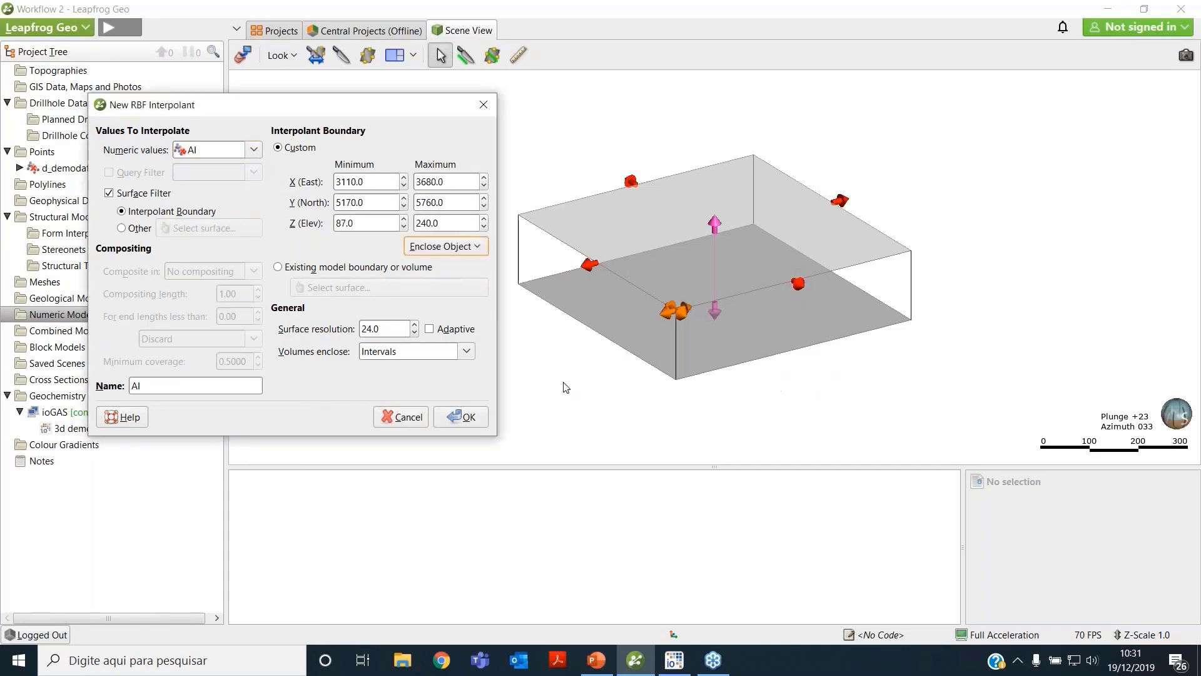
drag(390, 333, 358, 329)
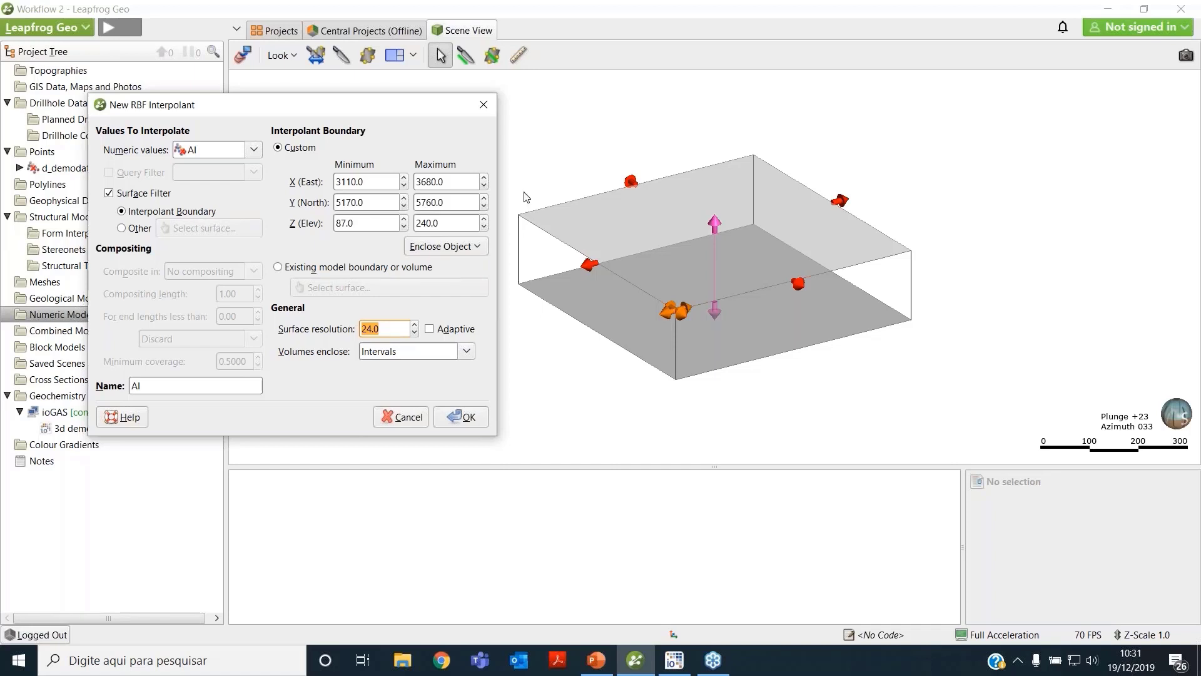
text(10)
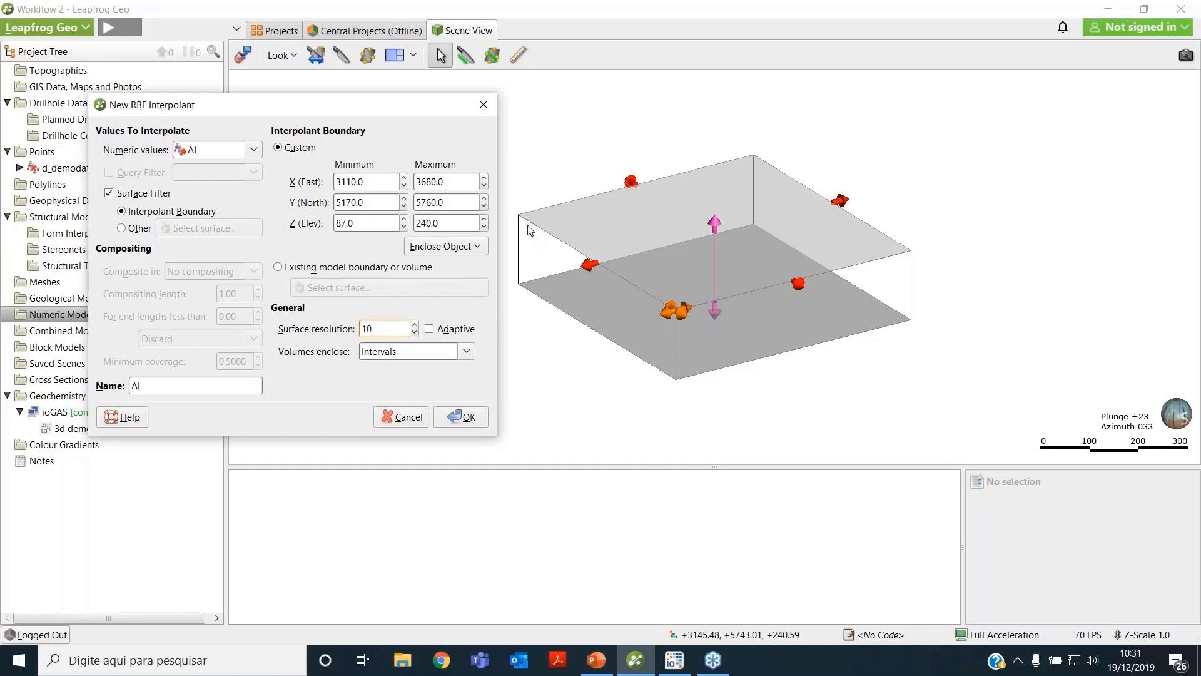
click(452, 423)
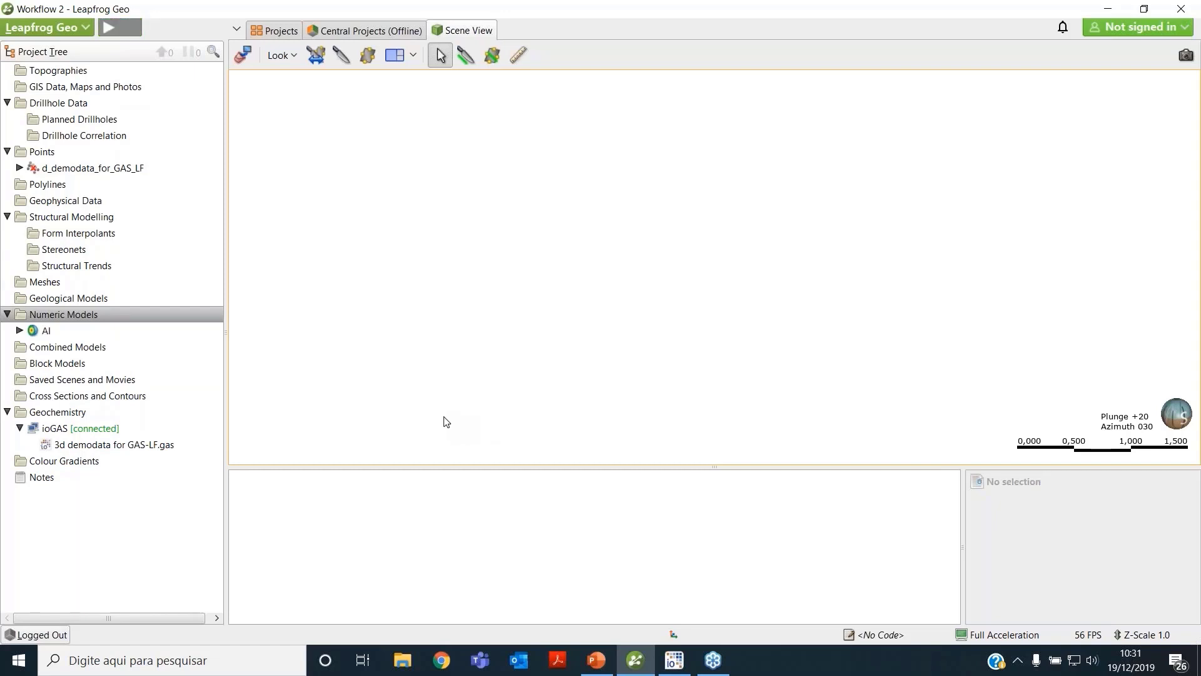
Open the AI interpolant for editing and change its interpolant type to Spheroidal.
double_click(89, 333)
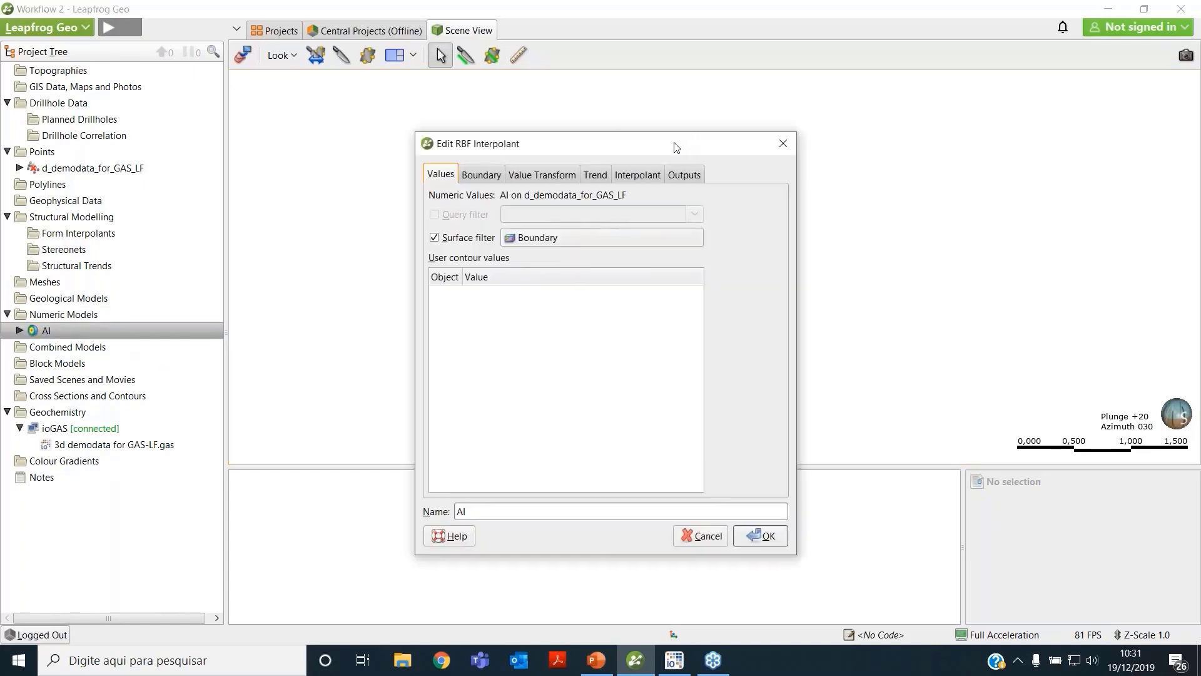
drag(675, 147, 486, 132)
click(456, 156)
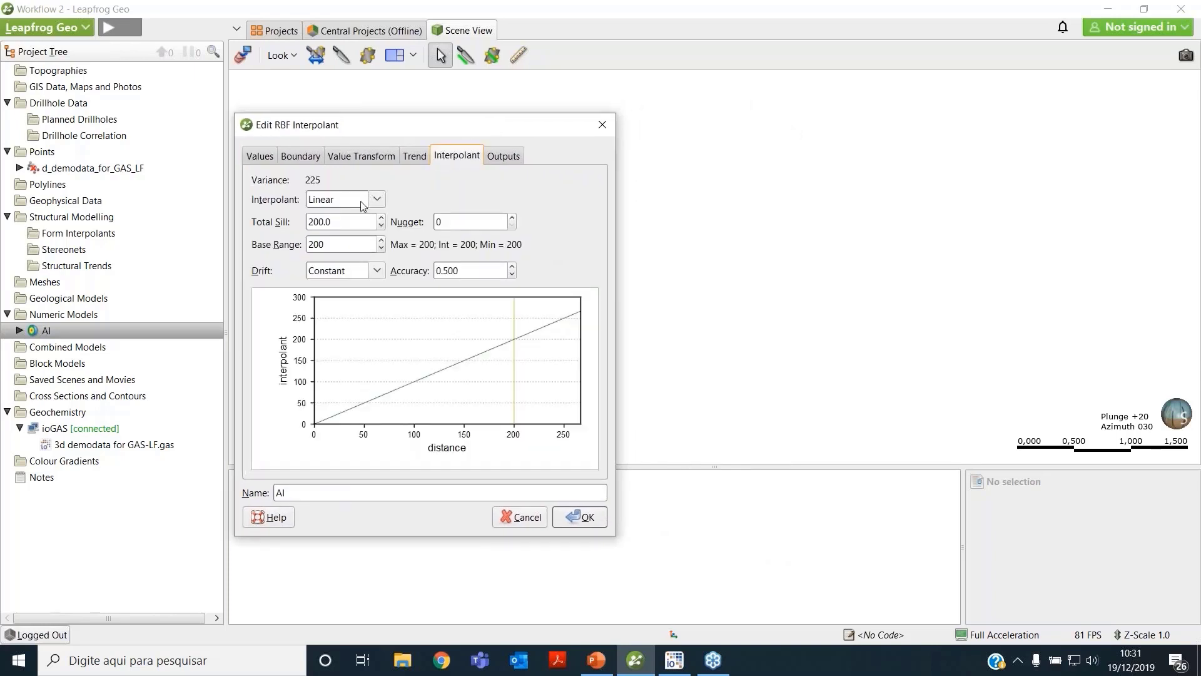
click(377, 199)
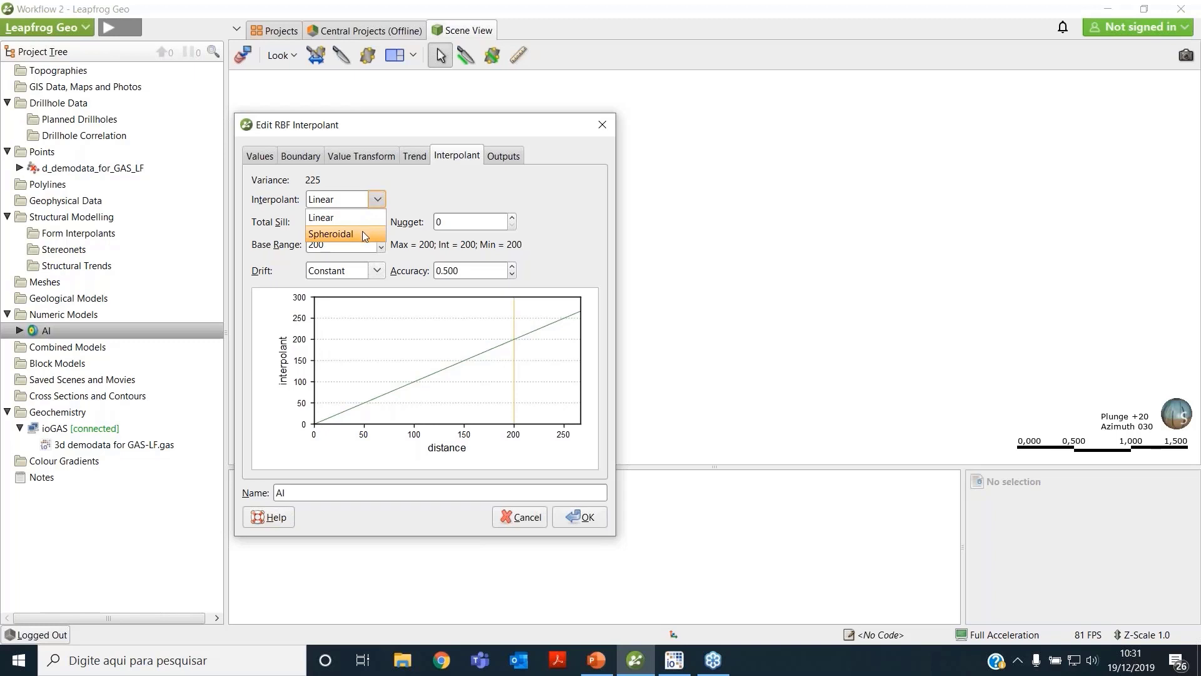
click(363, 234)
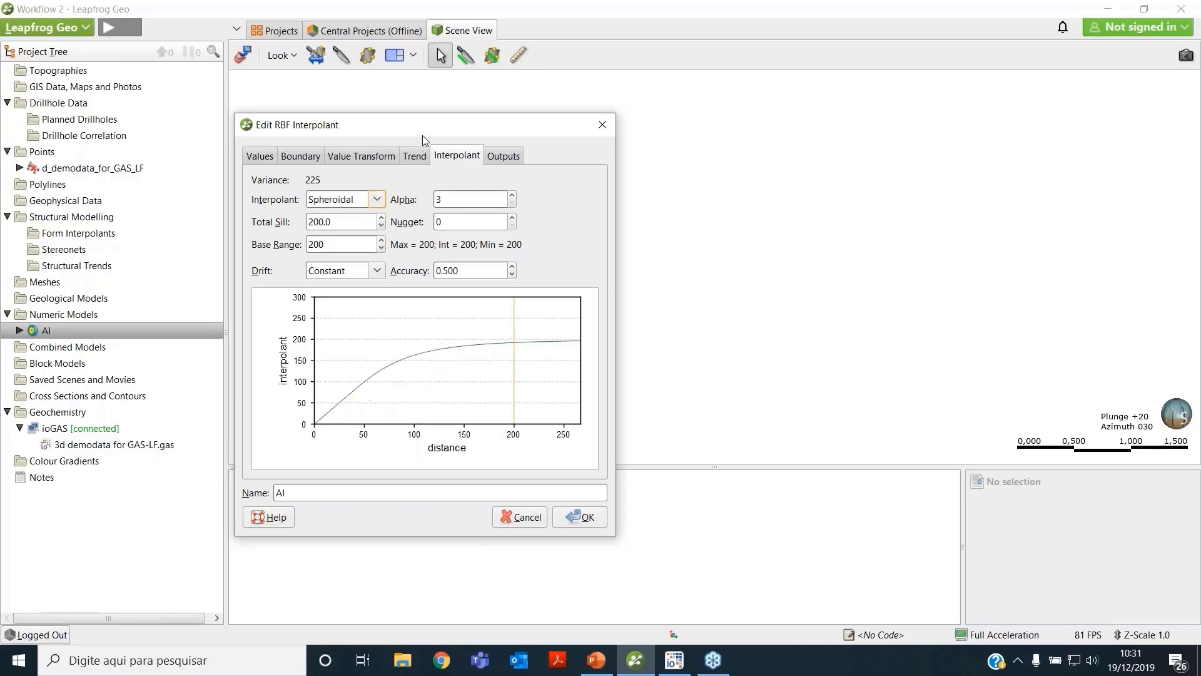
Set the AI interpolant's total sill to 225 and its drift to None.
drag(426, 127, 406, 177)
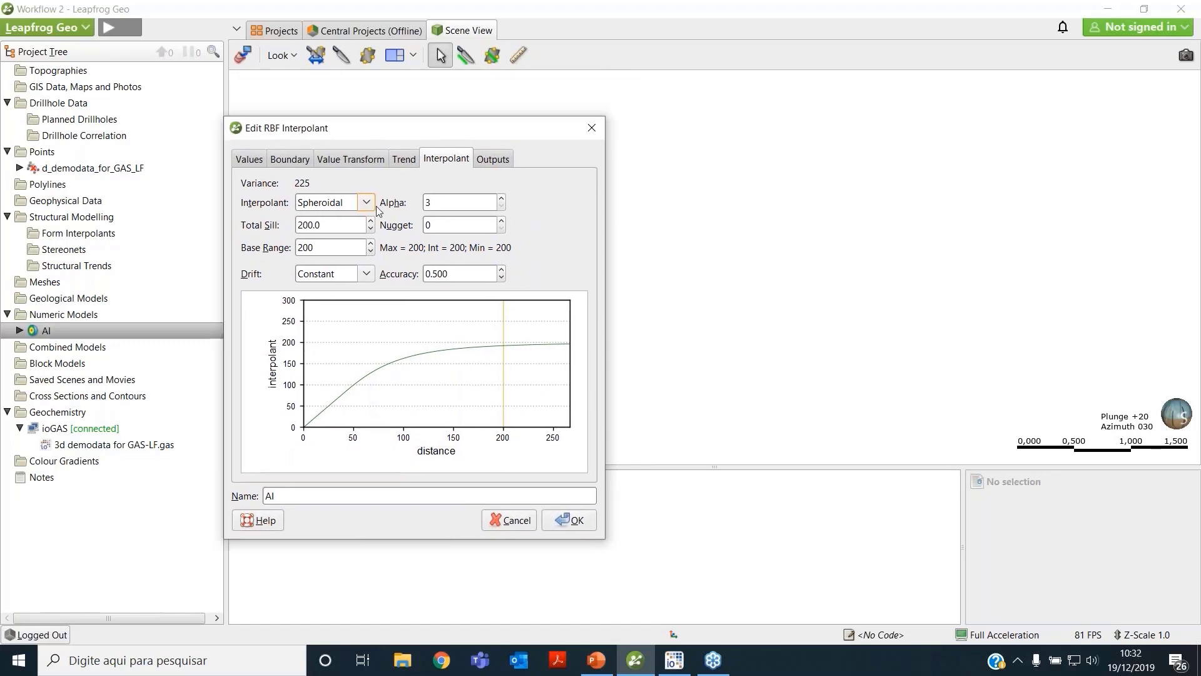
double_click(290, 225)
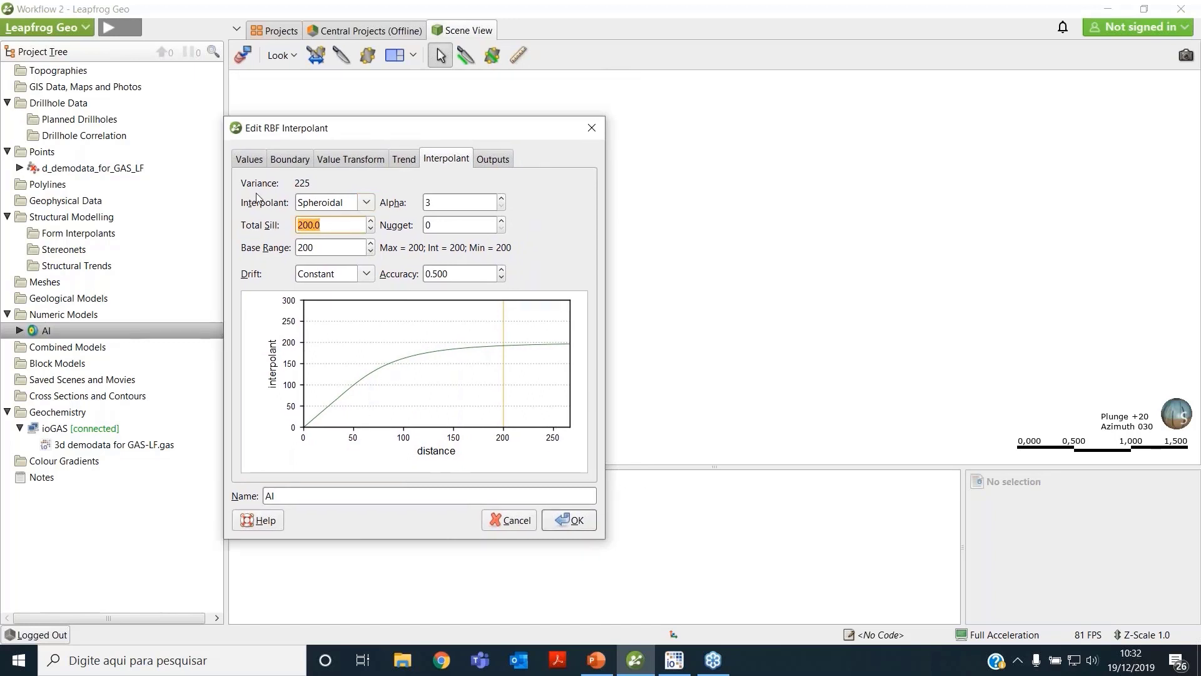
text(225)
click(362, 275)
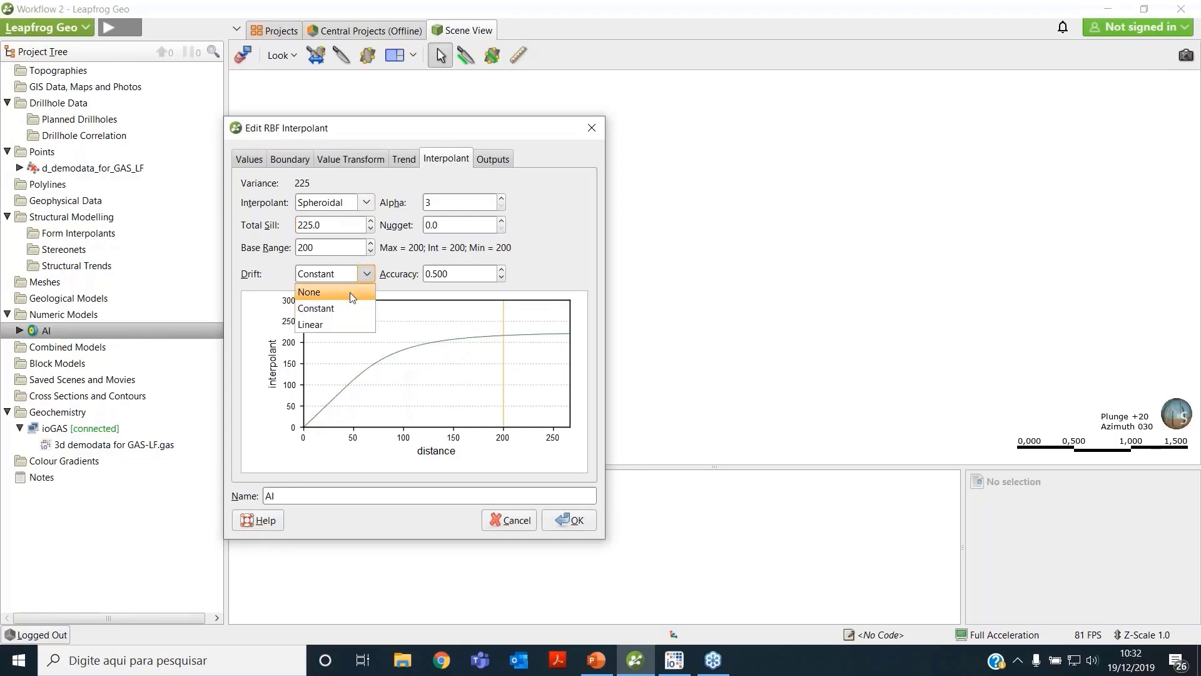
click(348, 291)
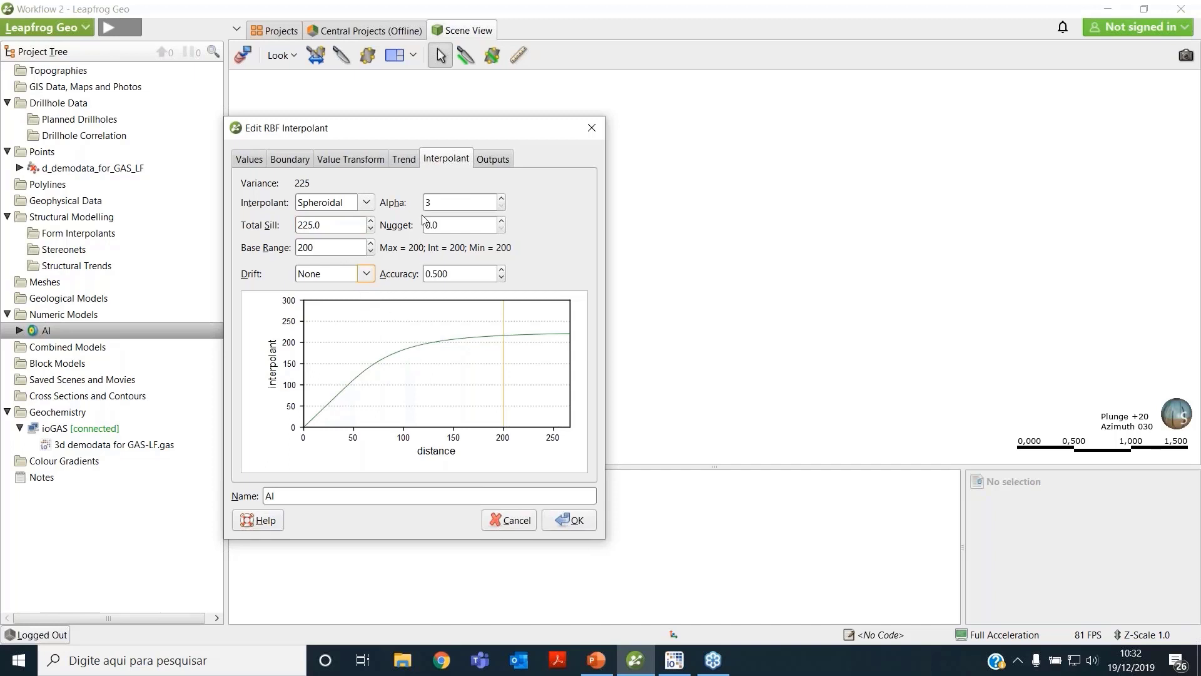
In the AI interpolant's outputs, change the second and third iso values to 40 and 50.
click(493, 162)
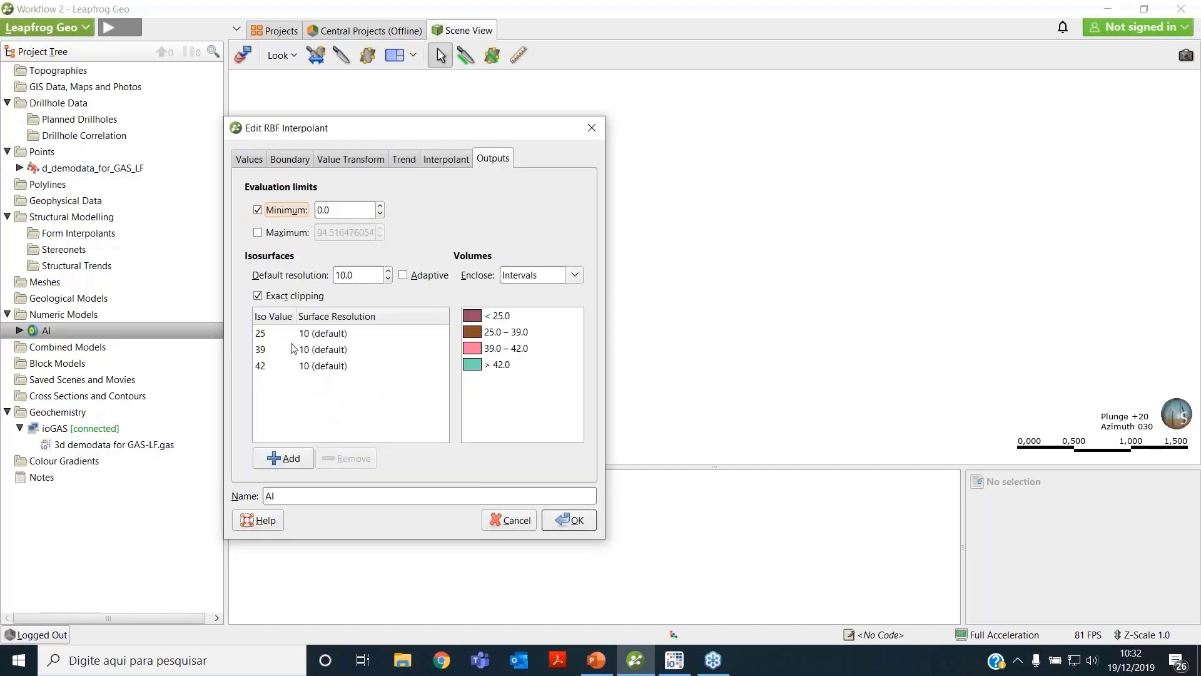
click(267, 354)
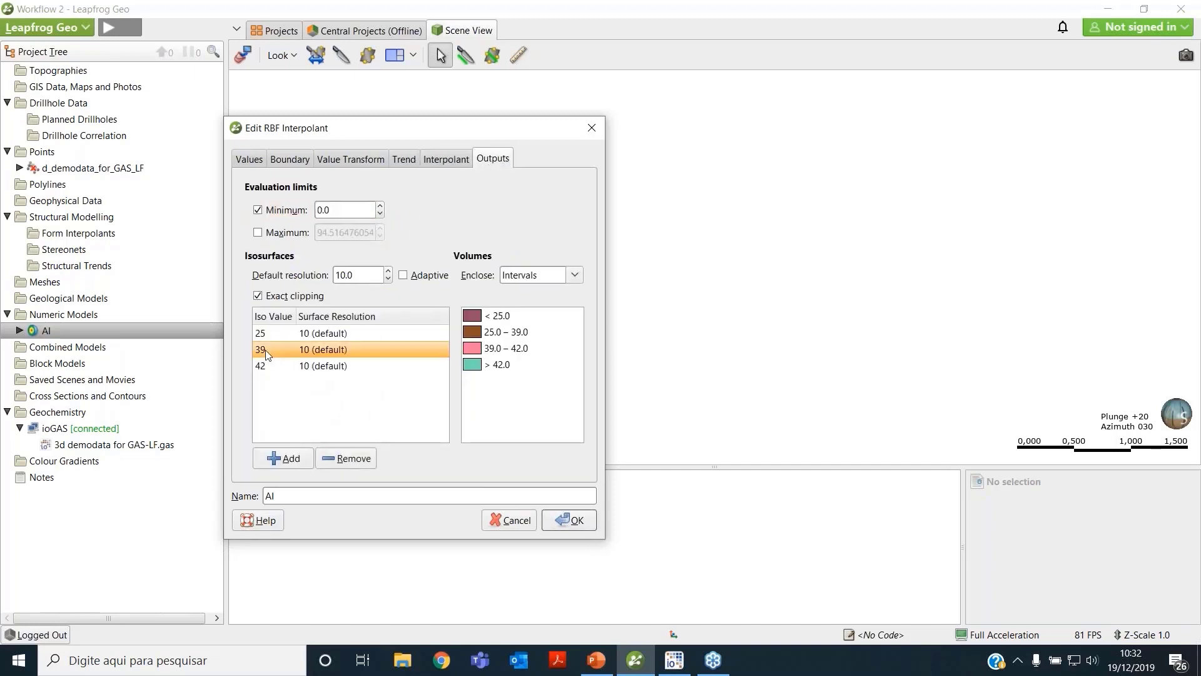
double_click(268, 354)
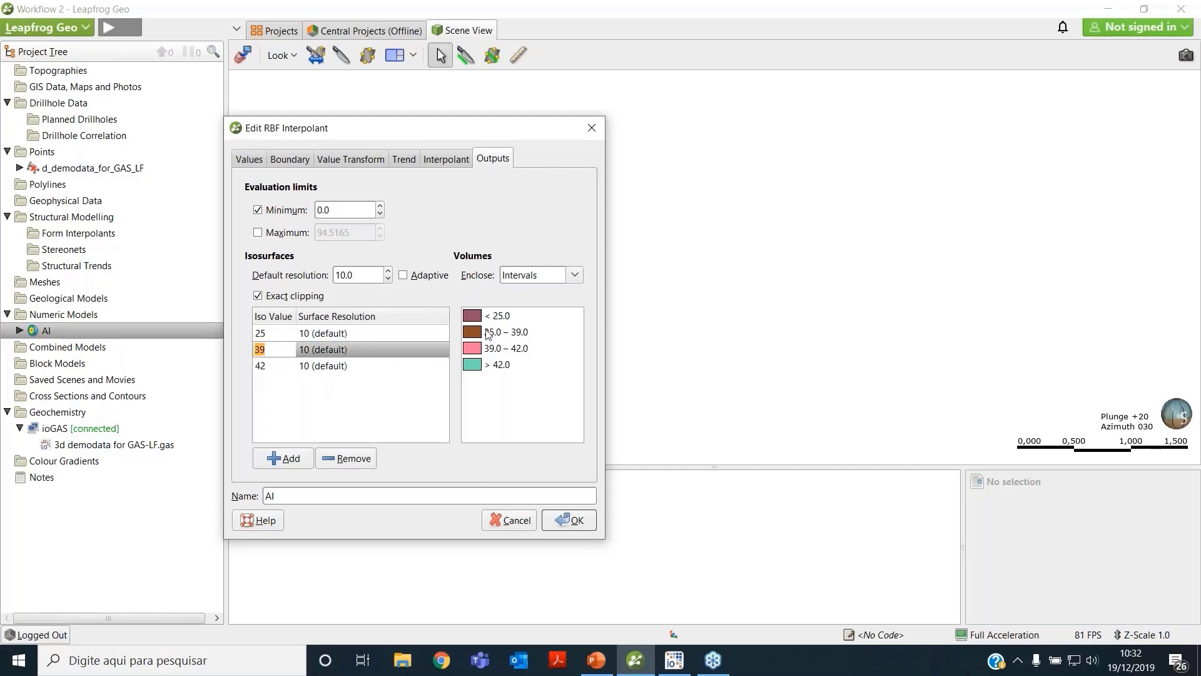
text(40)
click(264, 372)
double_click(264, 372)
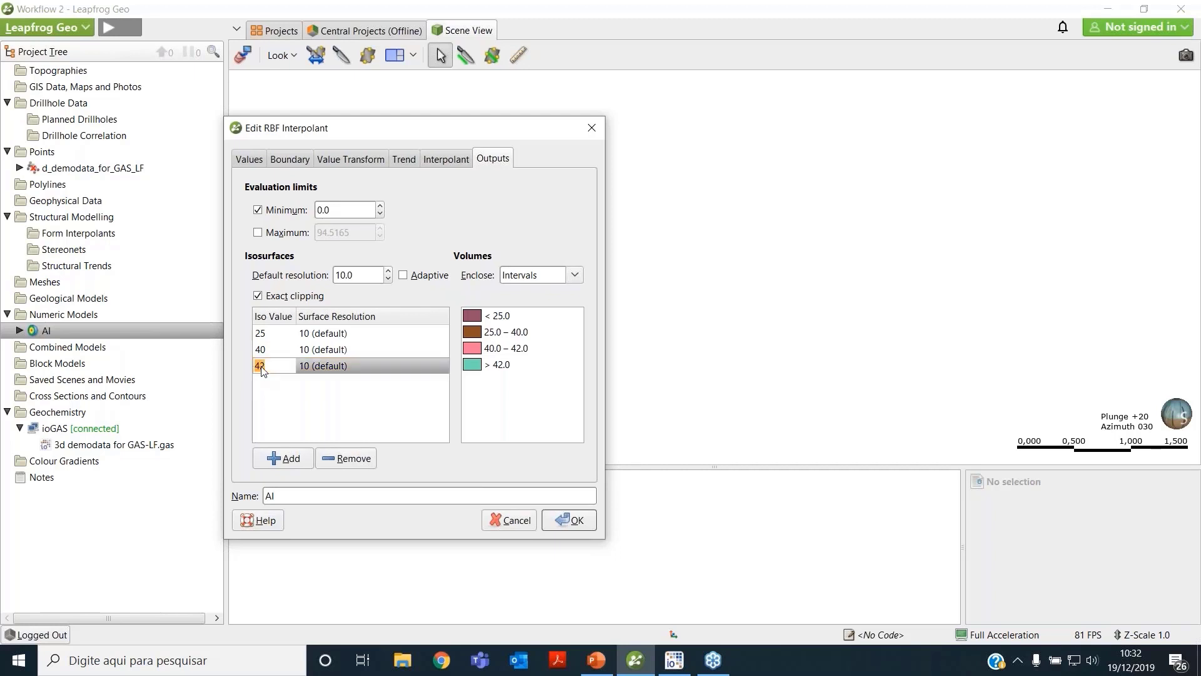
click(264, 368)
key(BackSpace)
key(BackSpace)
text(50)
Add iso values 60 and 70 to the AI interpolant and apply the edited settings.
click(293, 464)
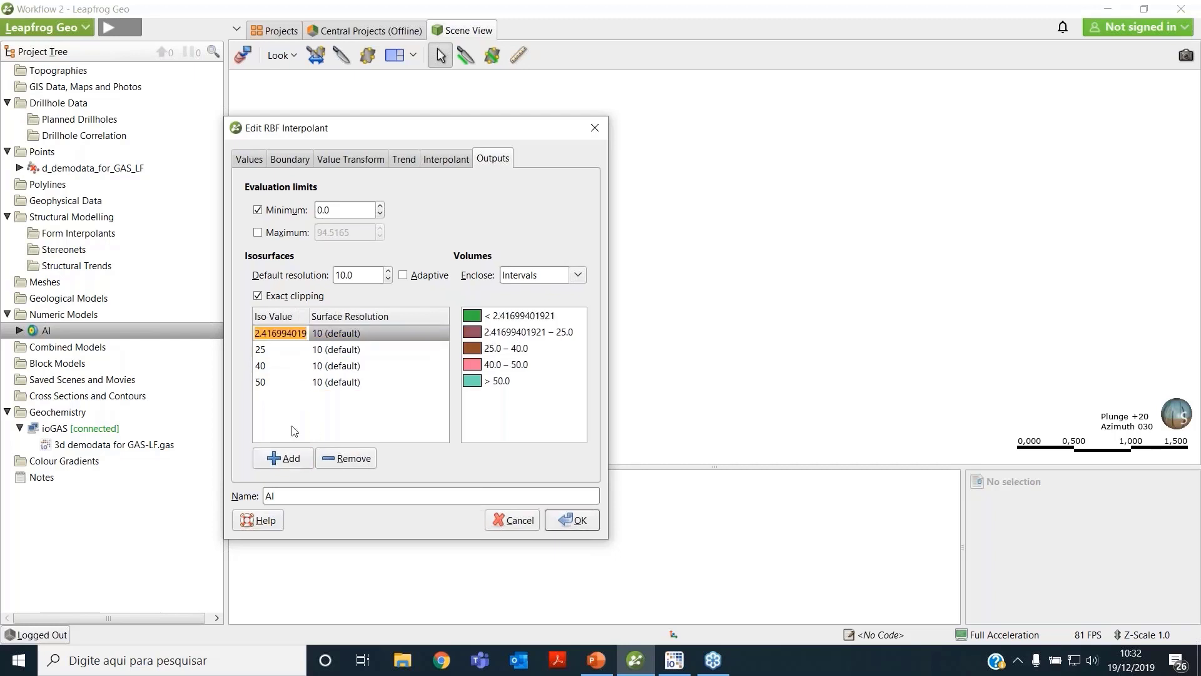
text(60)
click(284, 458)
text(70)
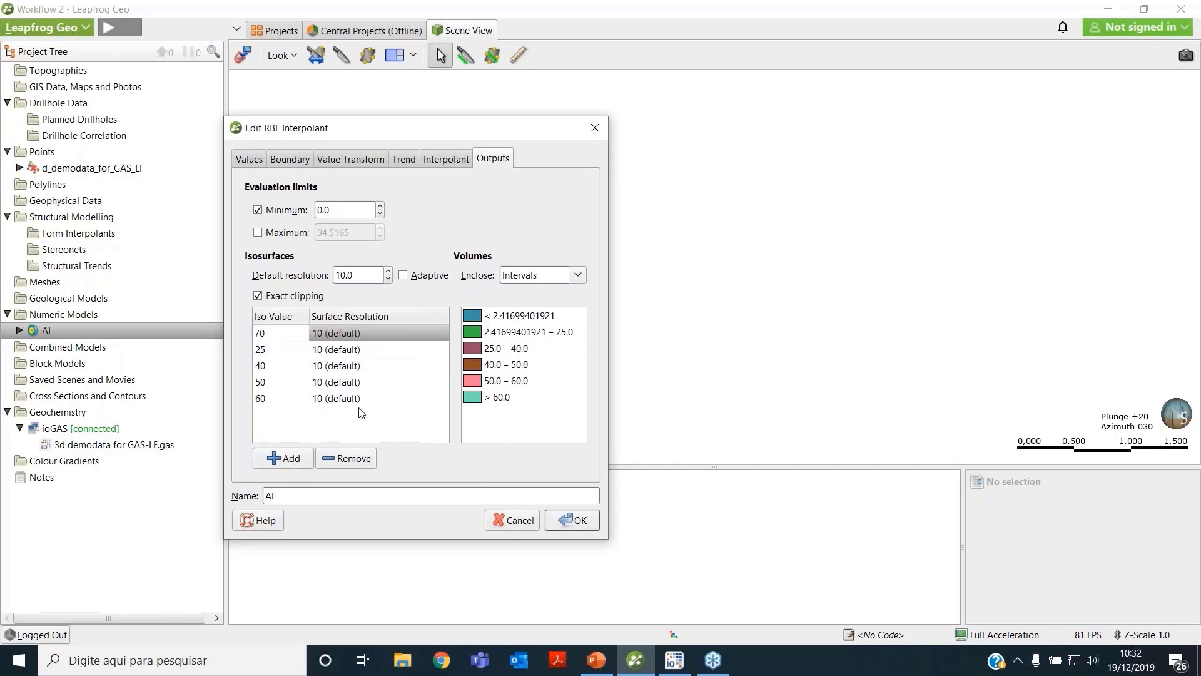
key(Return)
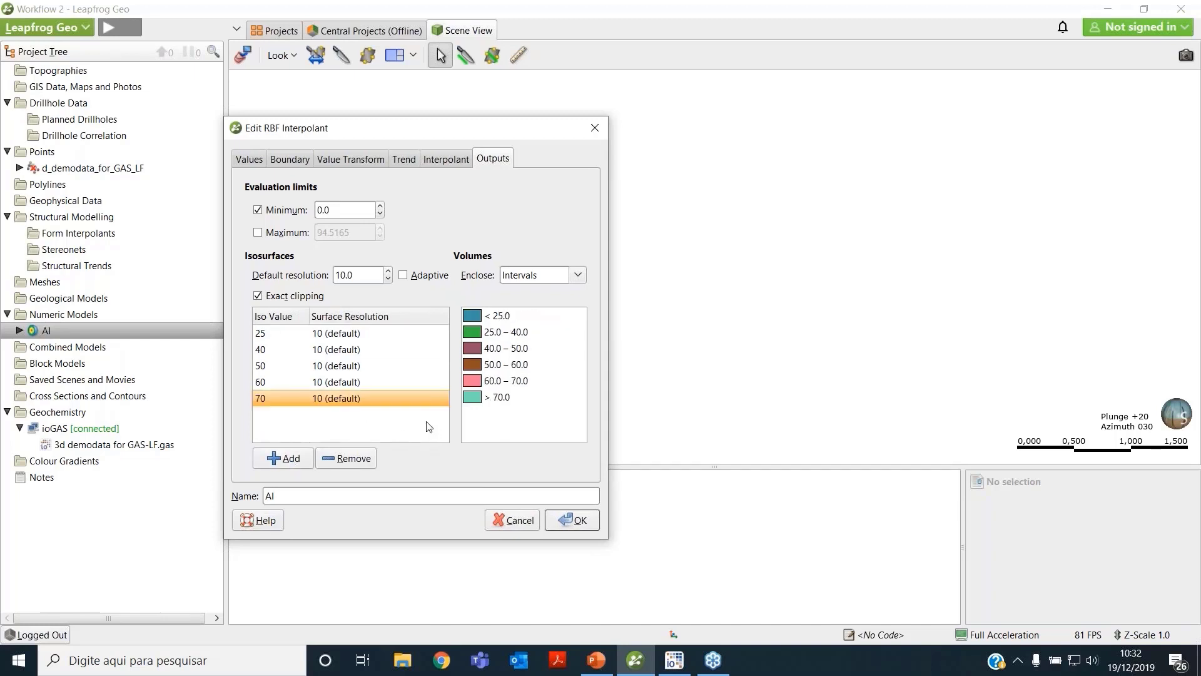
click(581, 525)
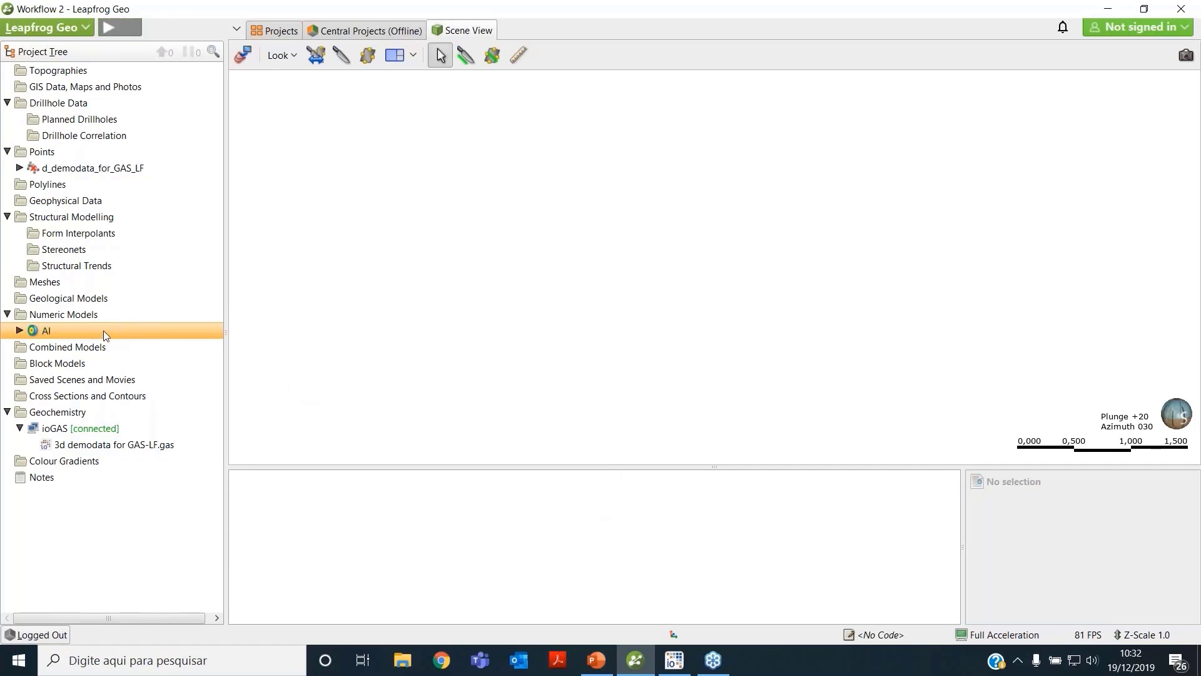
Display the AI interpolant in the scene and examine its nested volumes from above at an angle.
drag(103, 331, 593, 259)
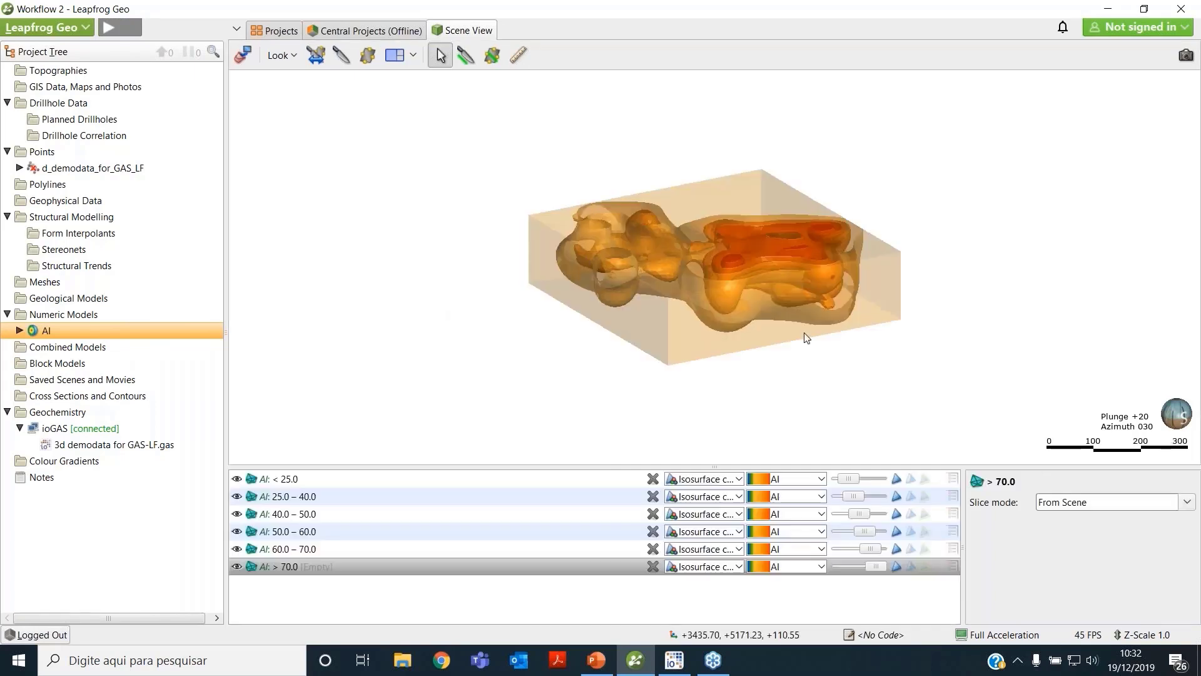
drag(806, 338, 659, 303)
right_drag(656, 302, 623, 303)
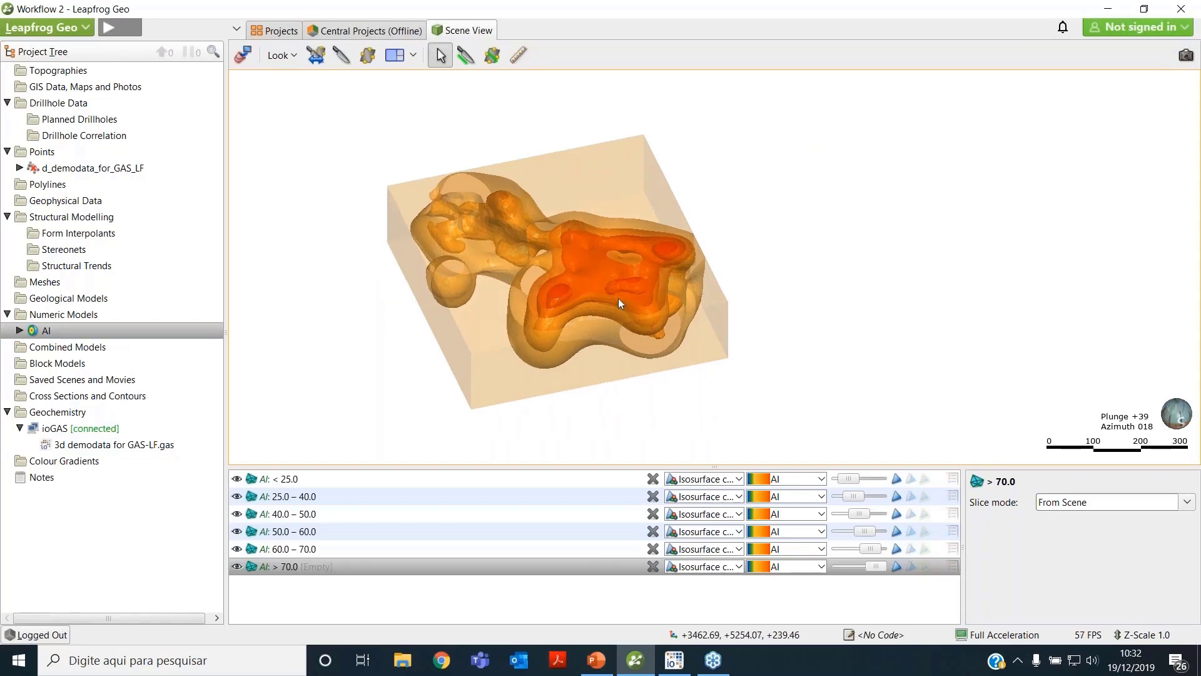
drag(647, 294, 744, 298)
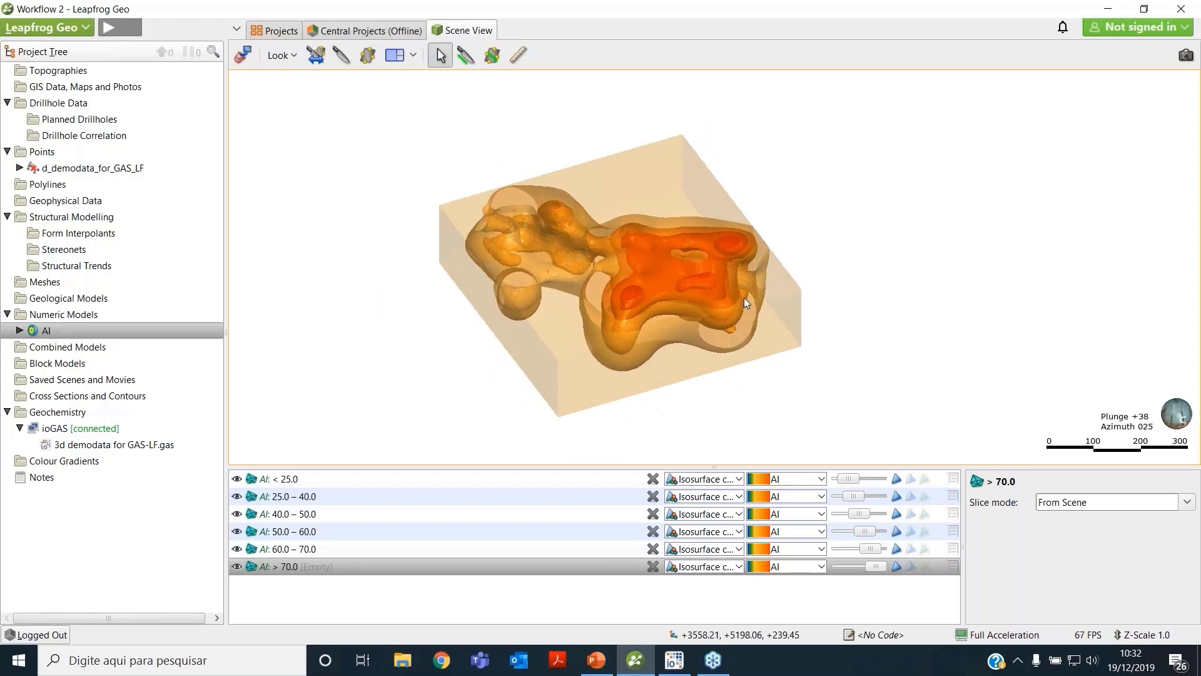